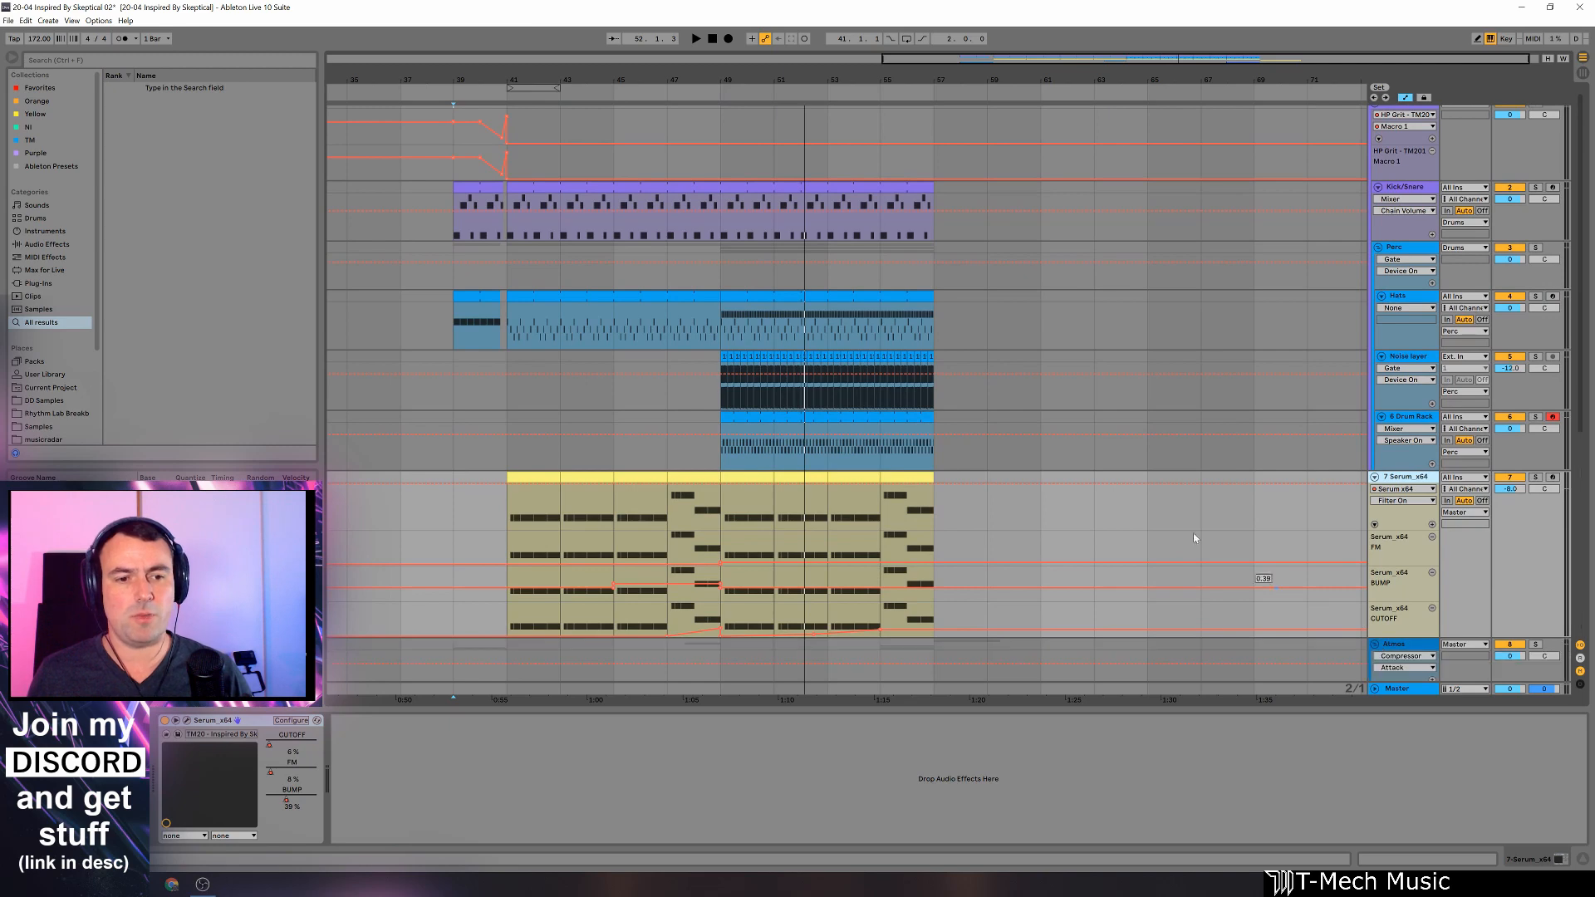
Step: Play the arrangement from bar 39 and look over all the tracks from Drums down to the strings
left_click(454, 108)
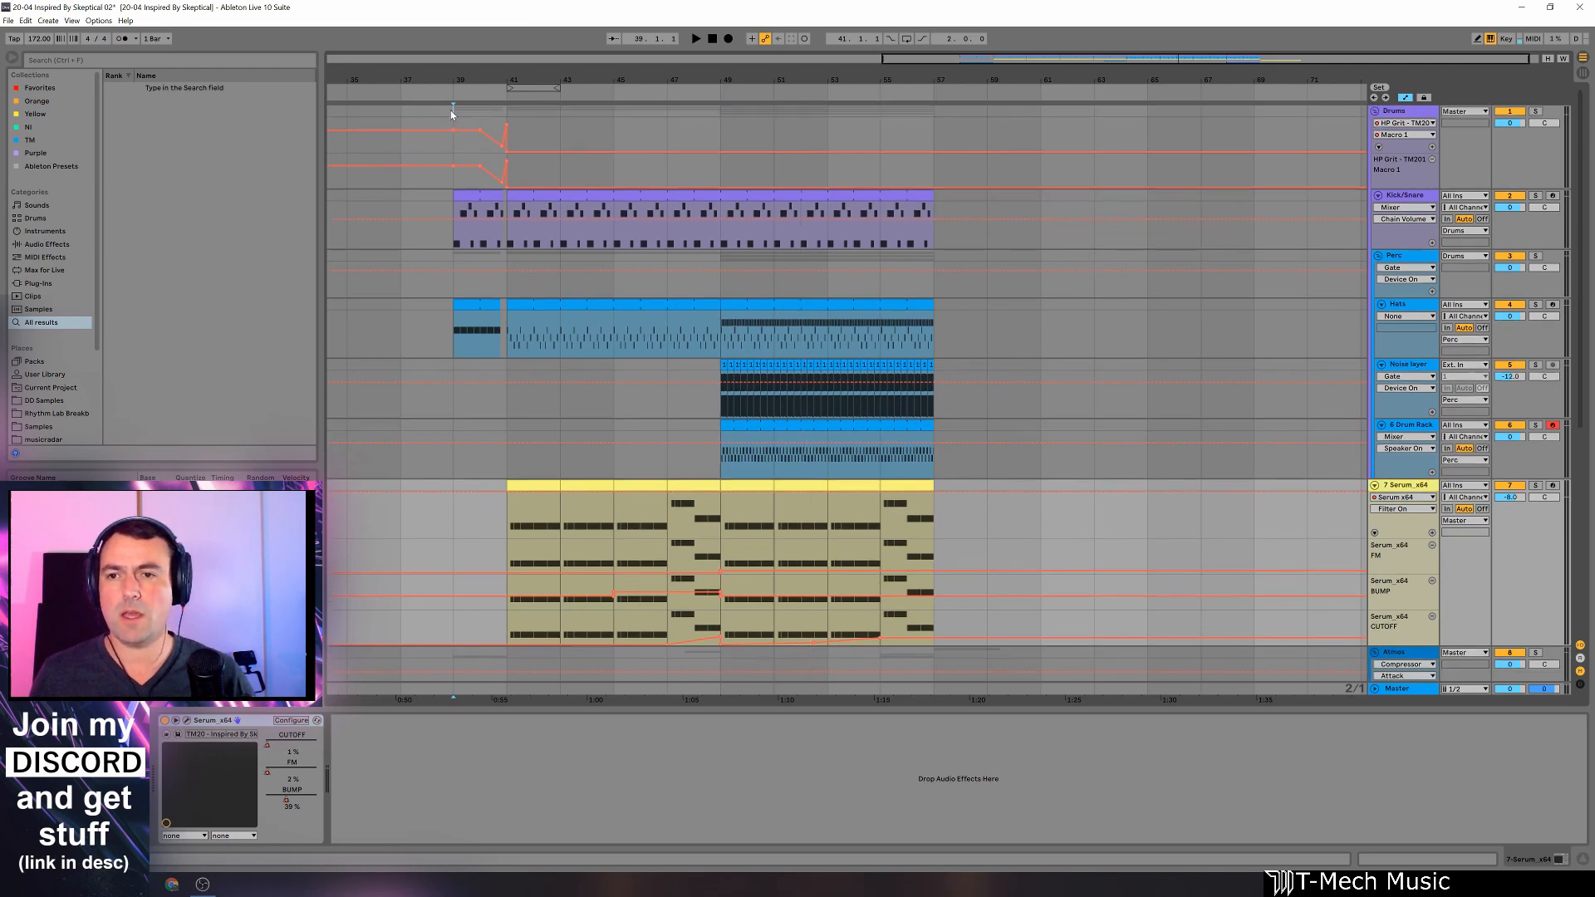
key("space")
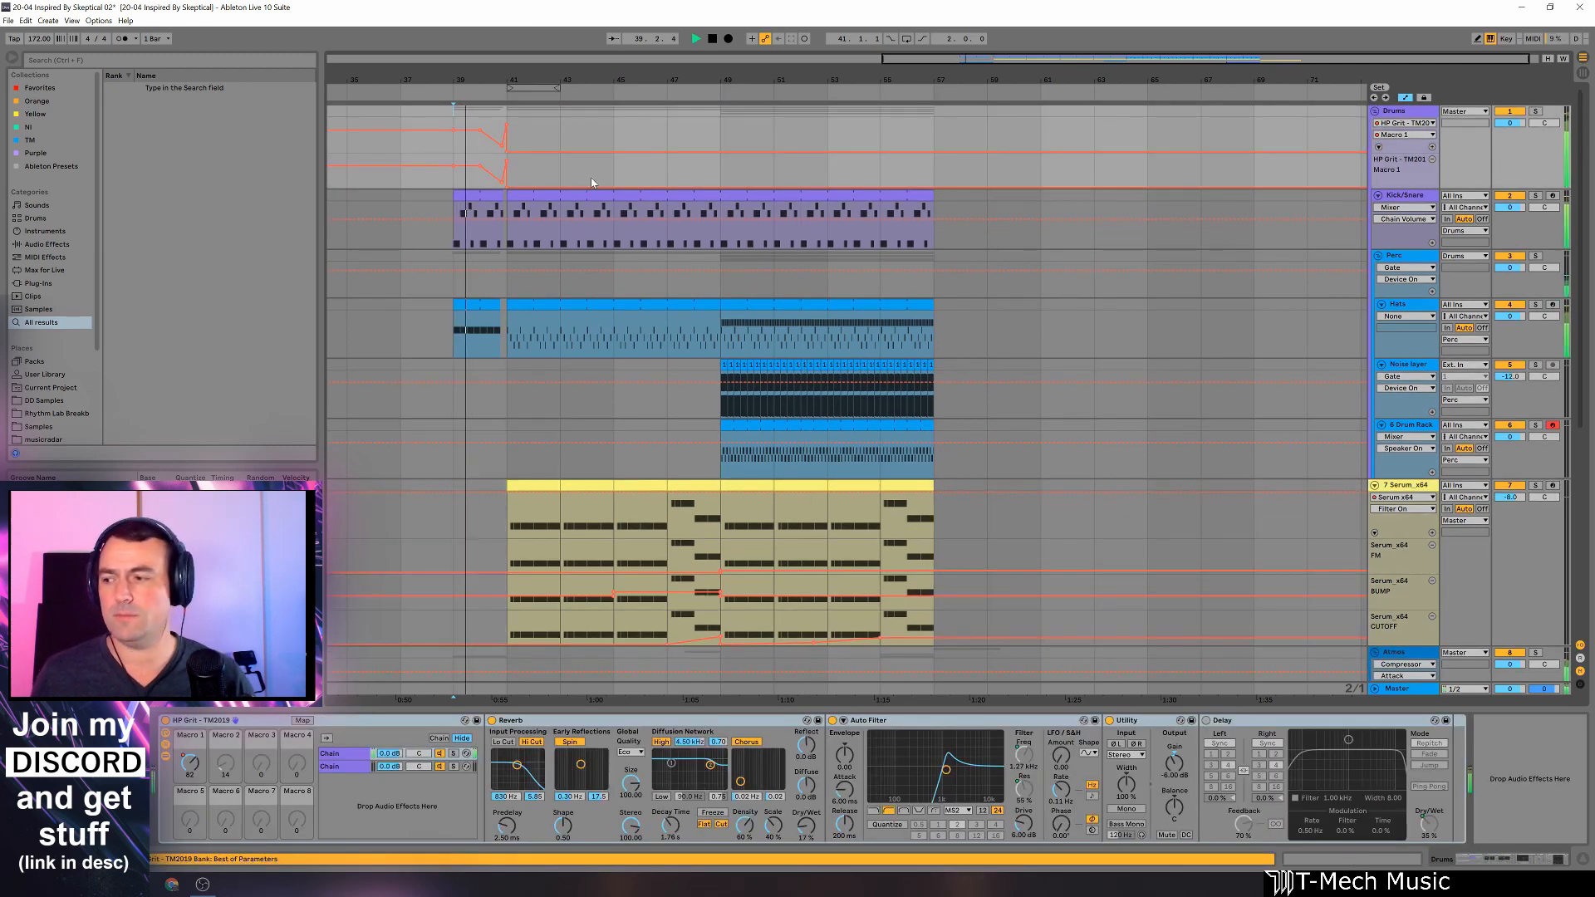
scroll(696, 230, "down", 1)
scroll(696, 231, "down", 5)
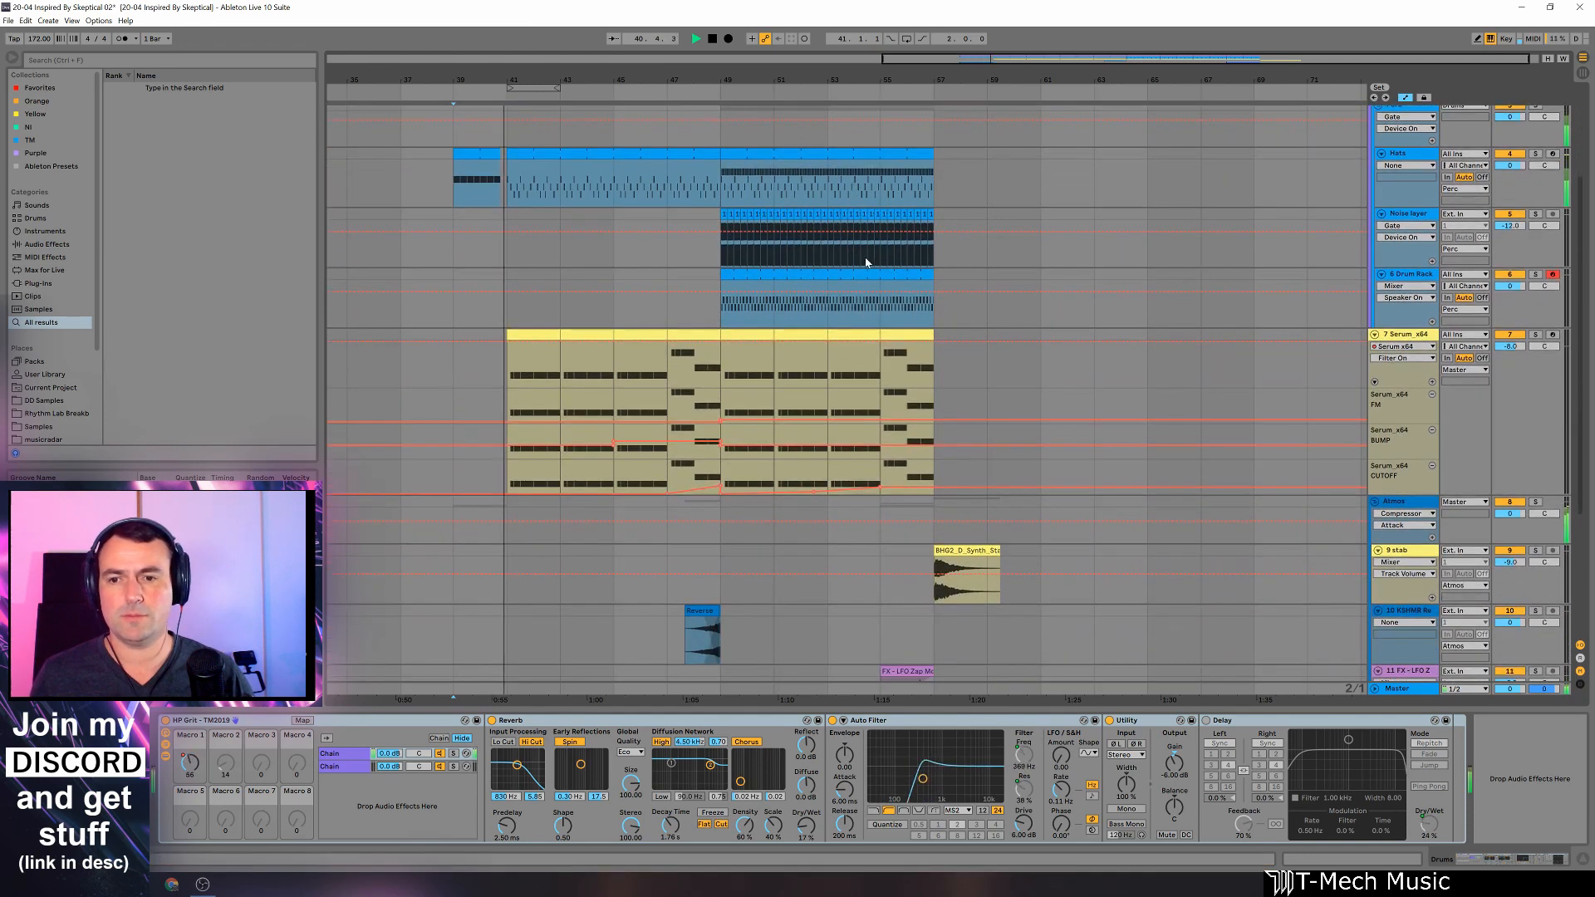
scroll(913, 236, "down", 2)
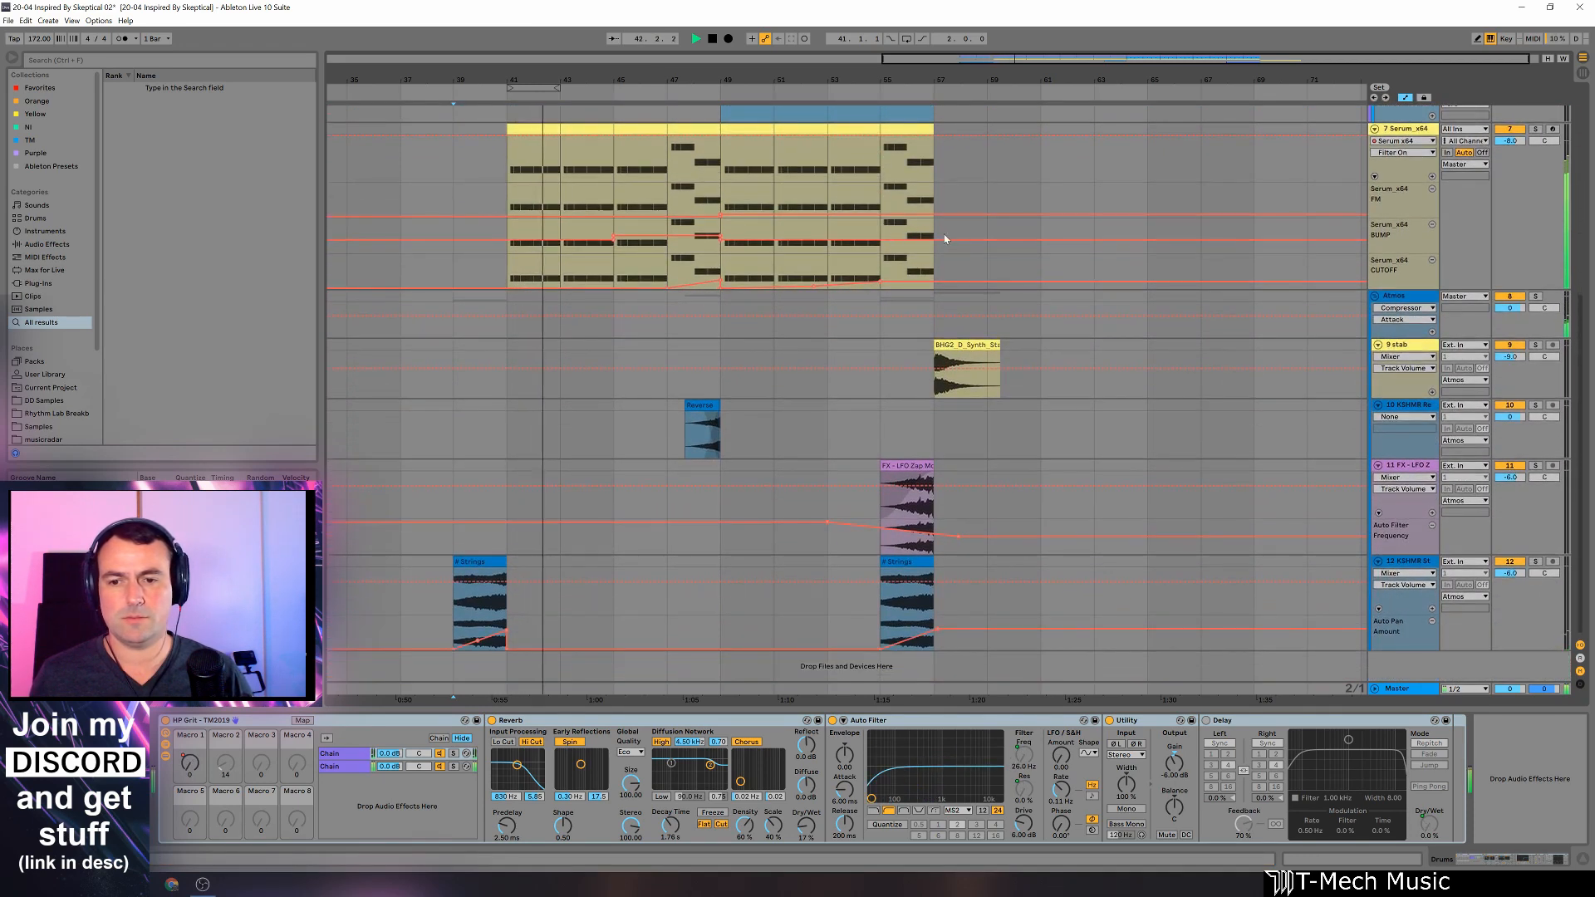
scroll(997, 234, "up", 2)
scroll(1014, 233, "up", 6)
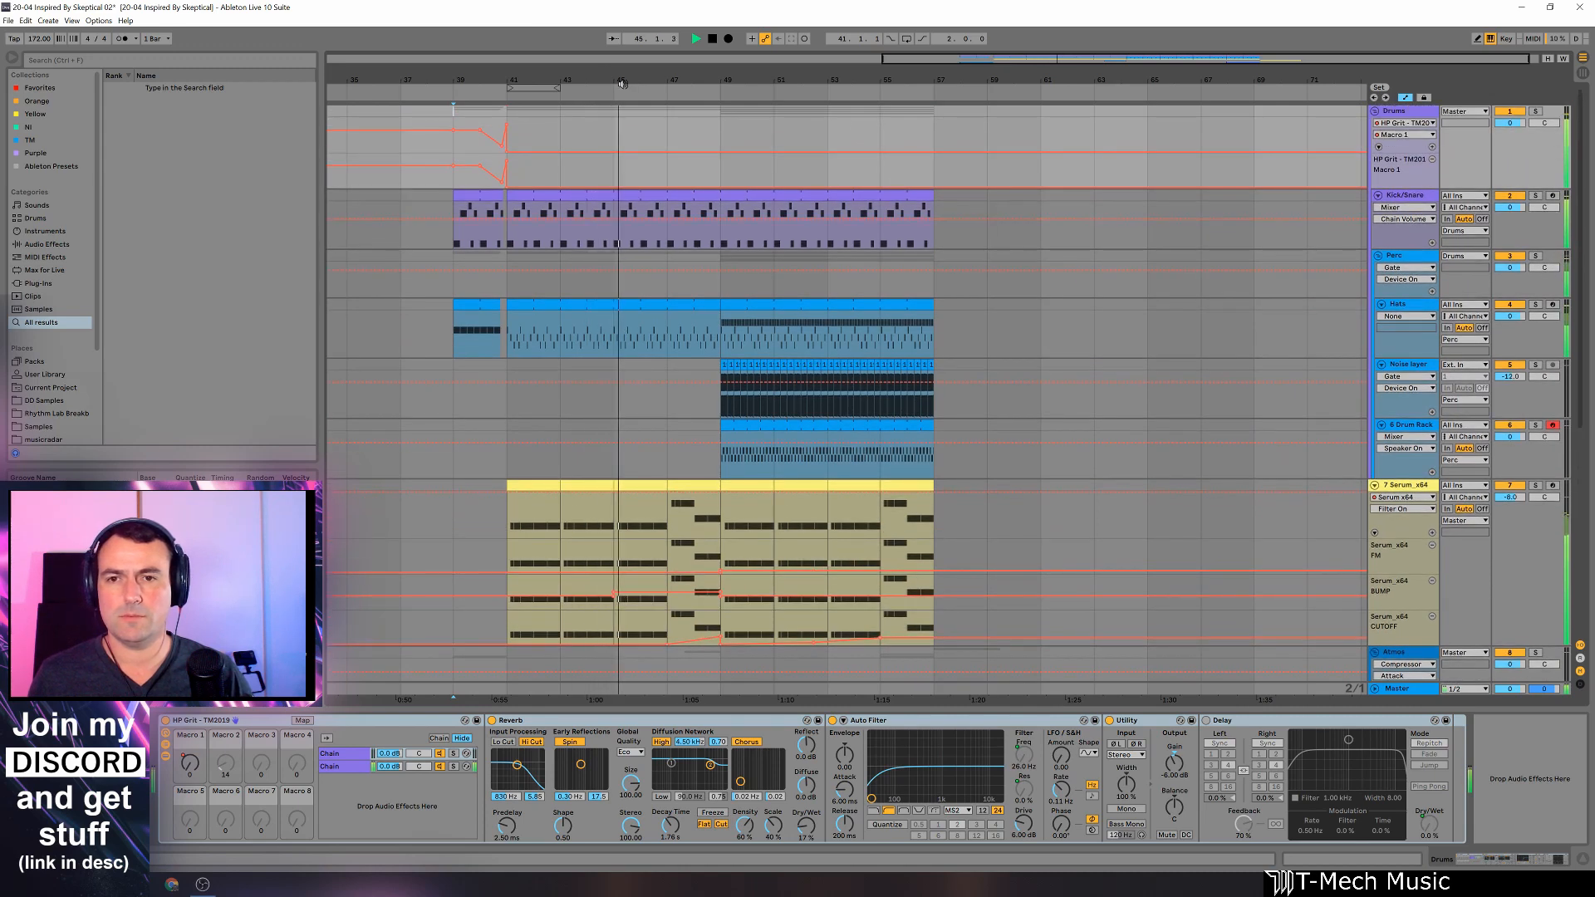
Step: Inspect the Kick/Snare rack's two 6-Audio 0001 samples, the shaker samples in 6 Drum Rack and the Noise layer's effects
left_click(1418, 196)
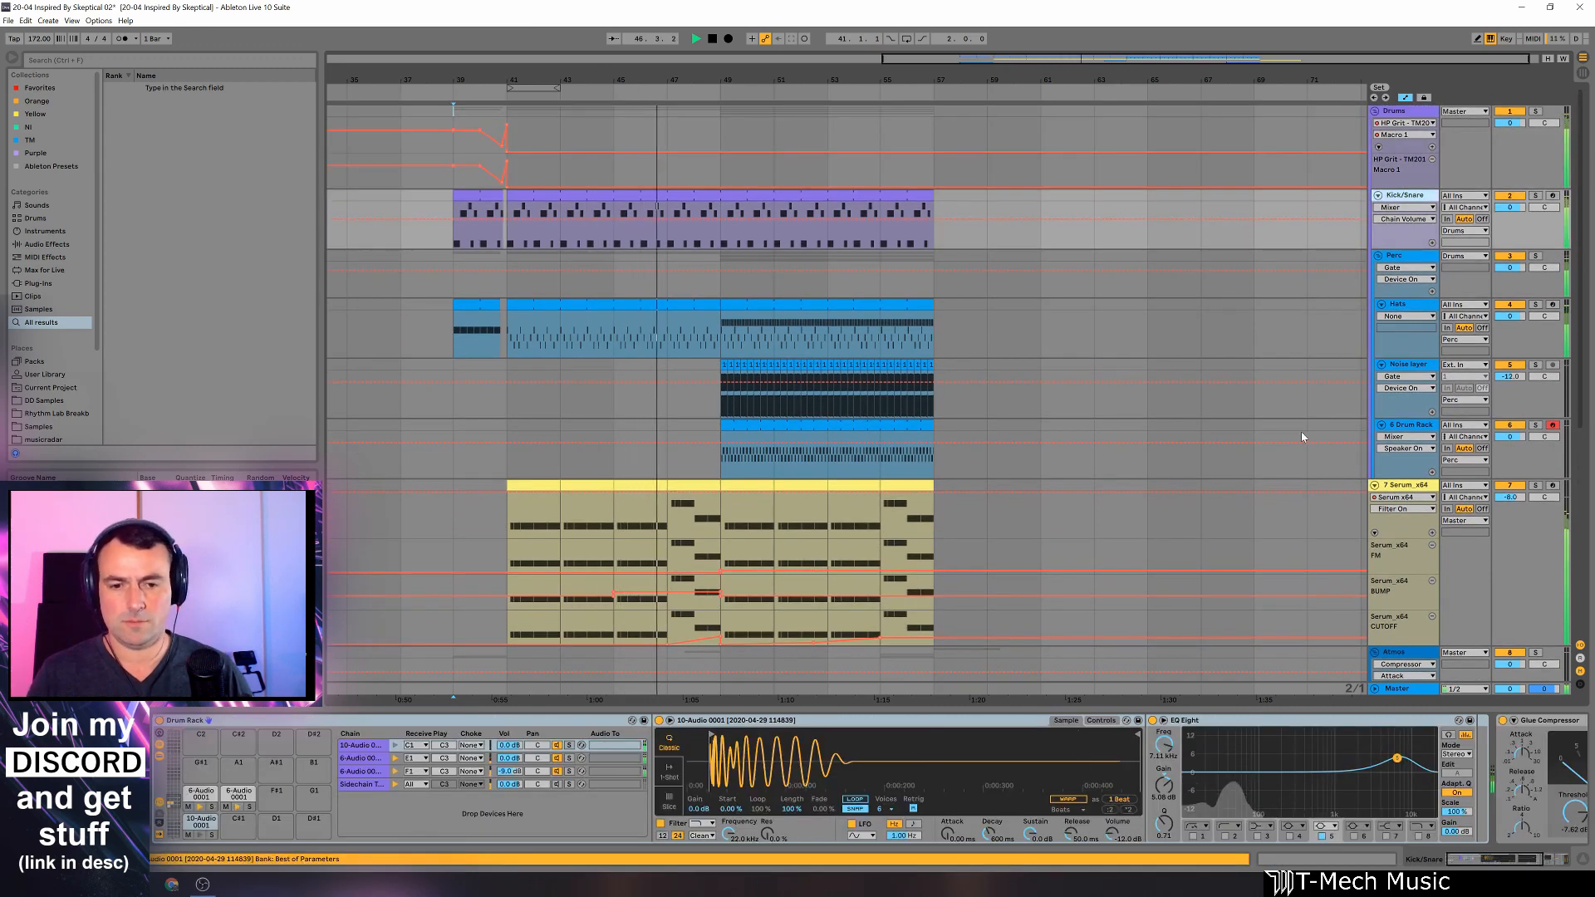
left_click(205, 793)
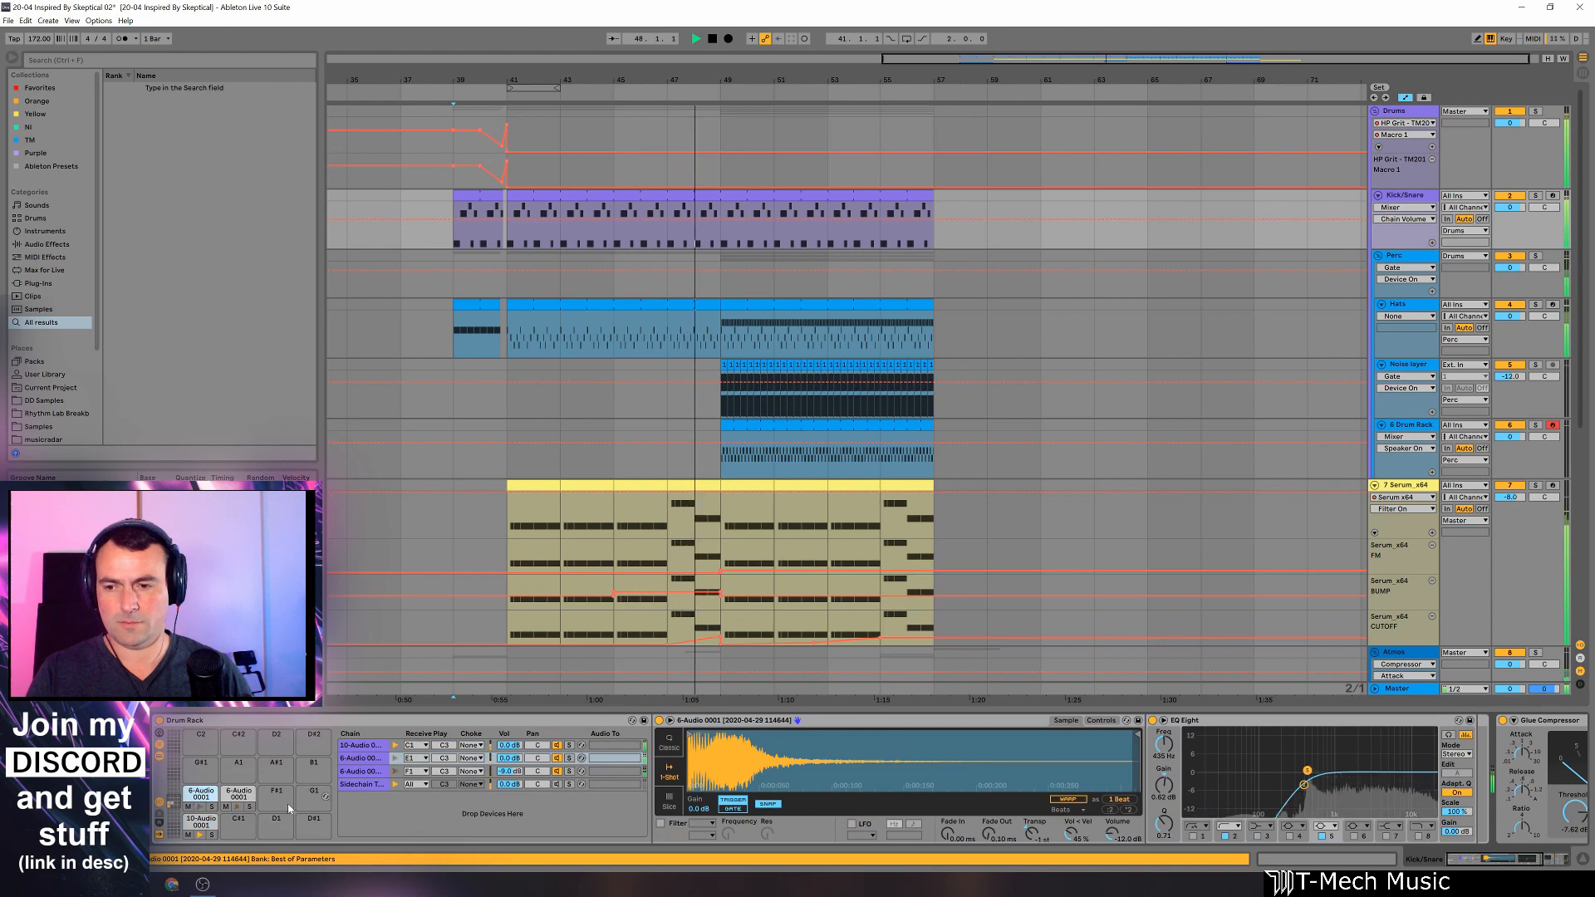
left_click(239, 793)
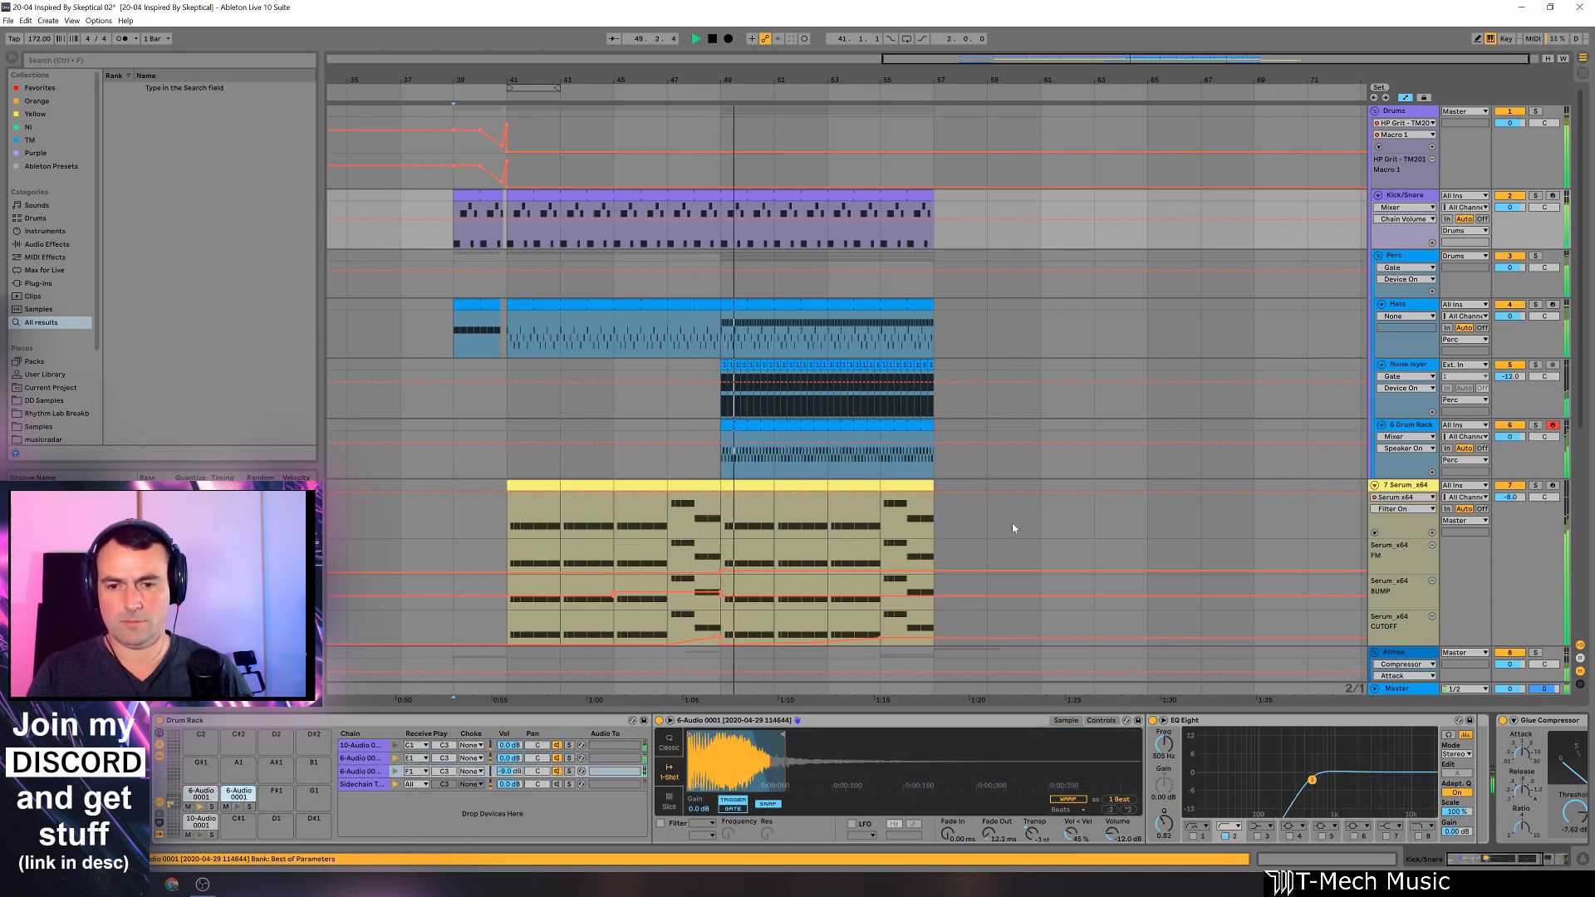
left_click(1411, 425)
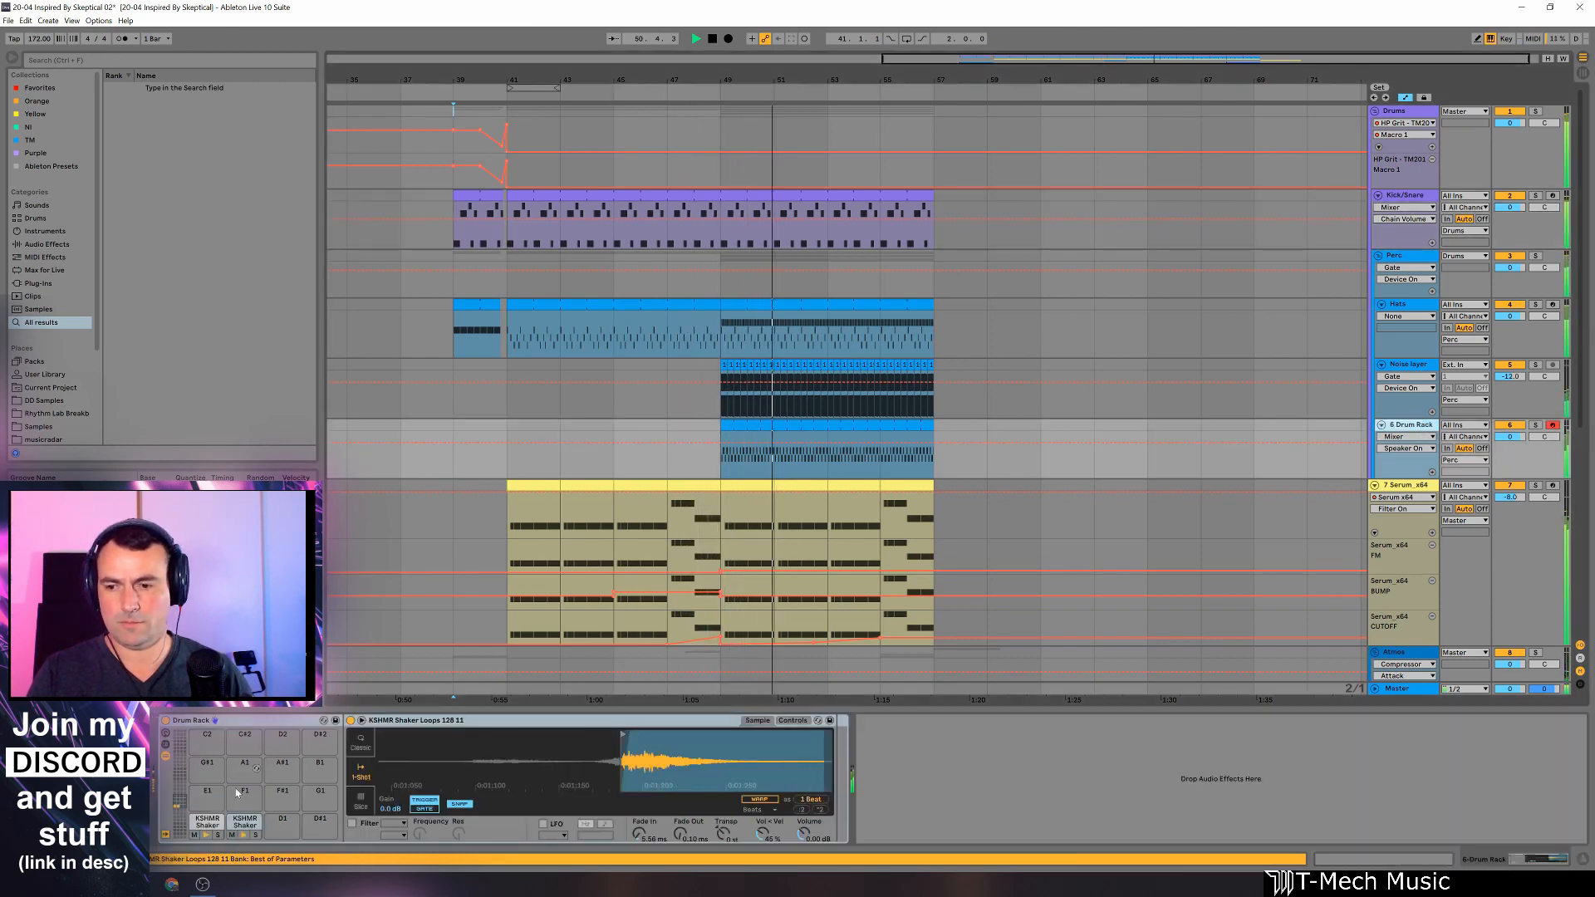
left_click(1395, 398)
Step: Examine the Serum bass patch's oscillator and FX pages, close its window and stop playback
scroll(1168, 569, "down", 3)
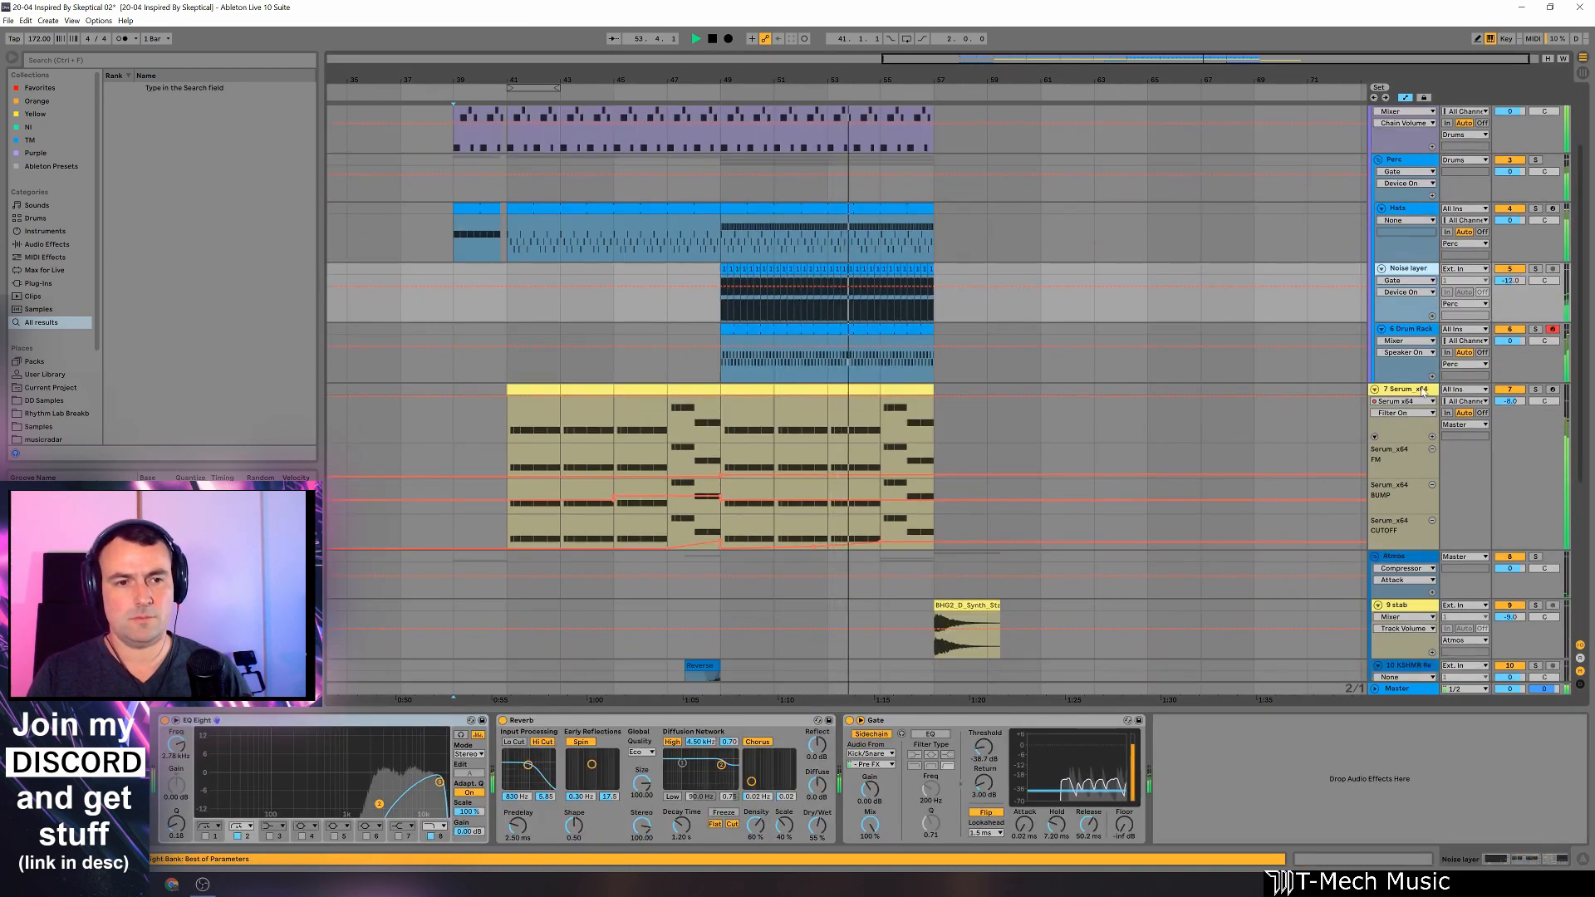
left_click(1168, 531)
left_click(176, 733)
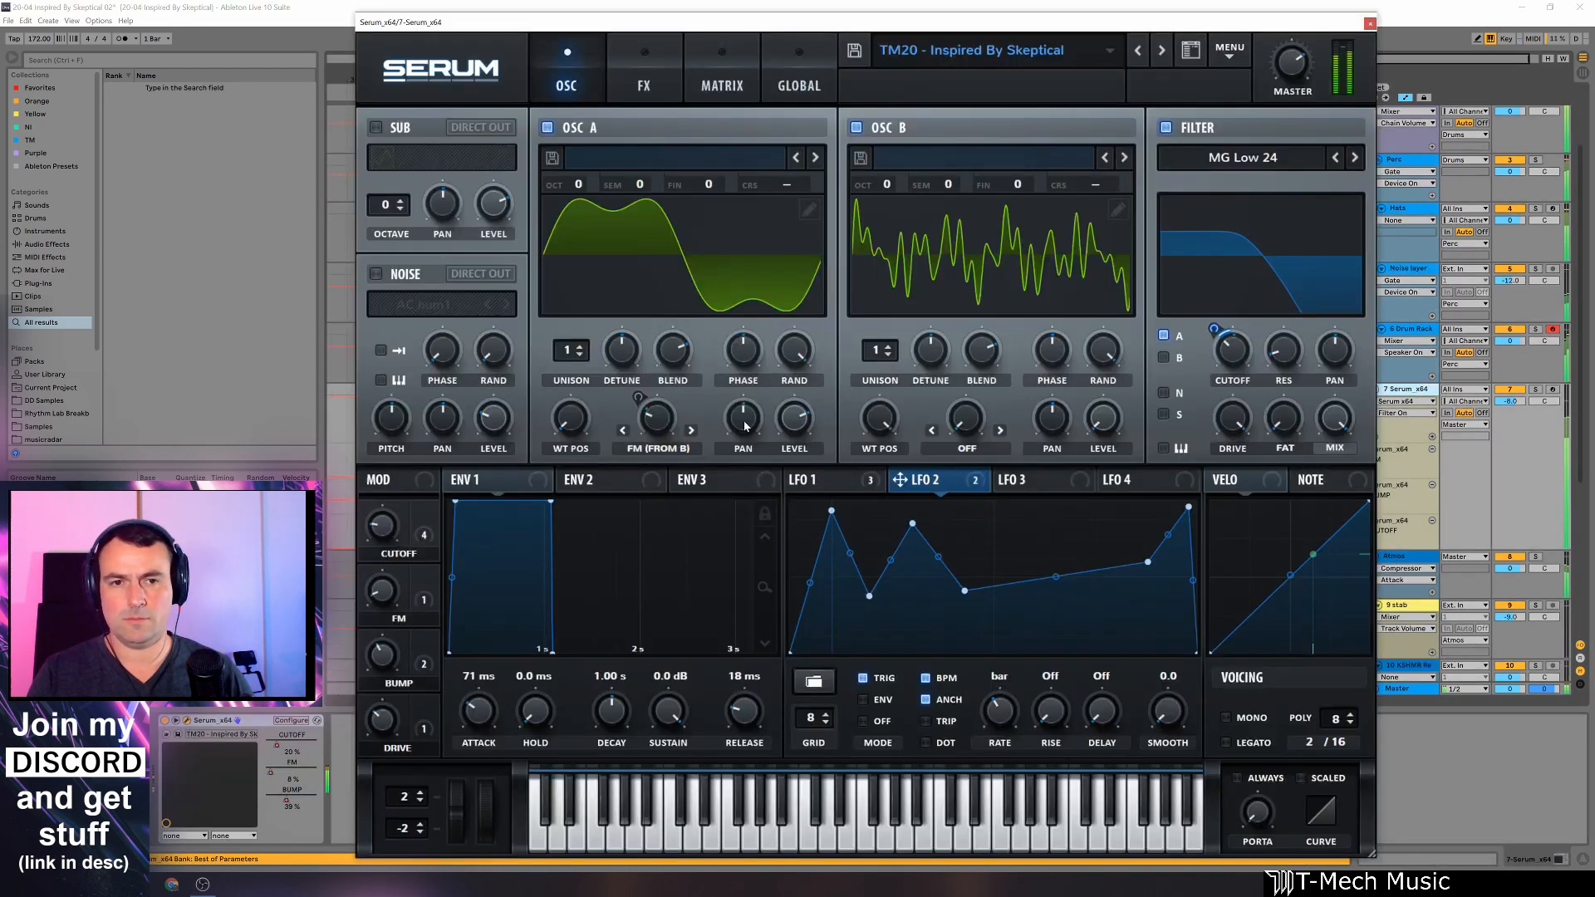
left_click(646, 87)
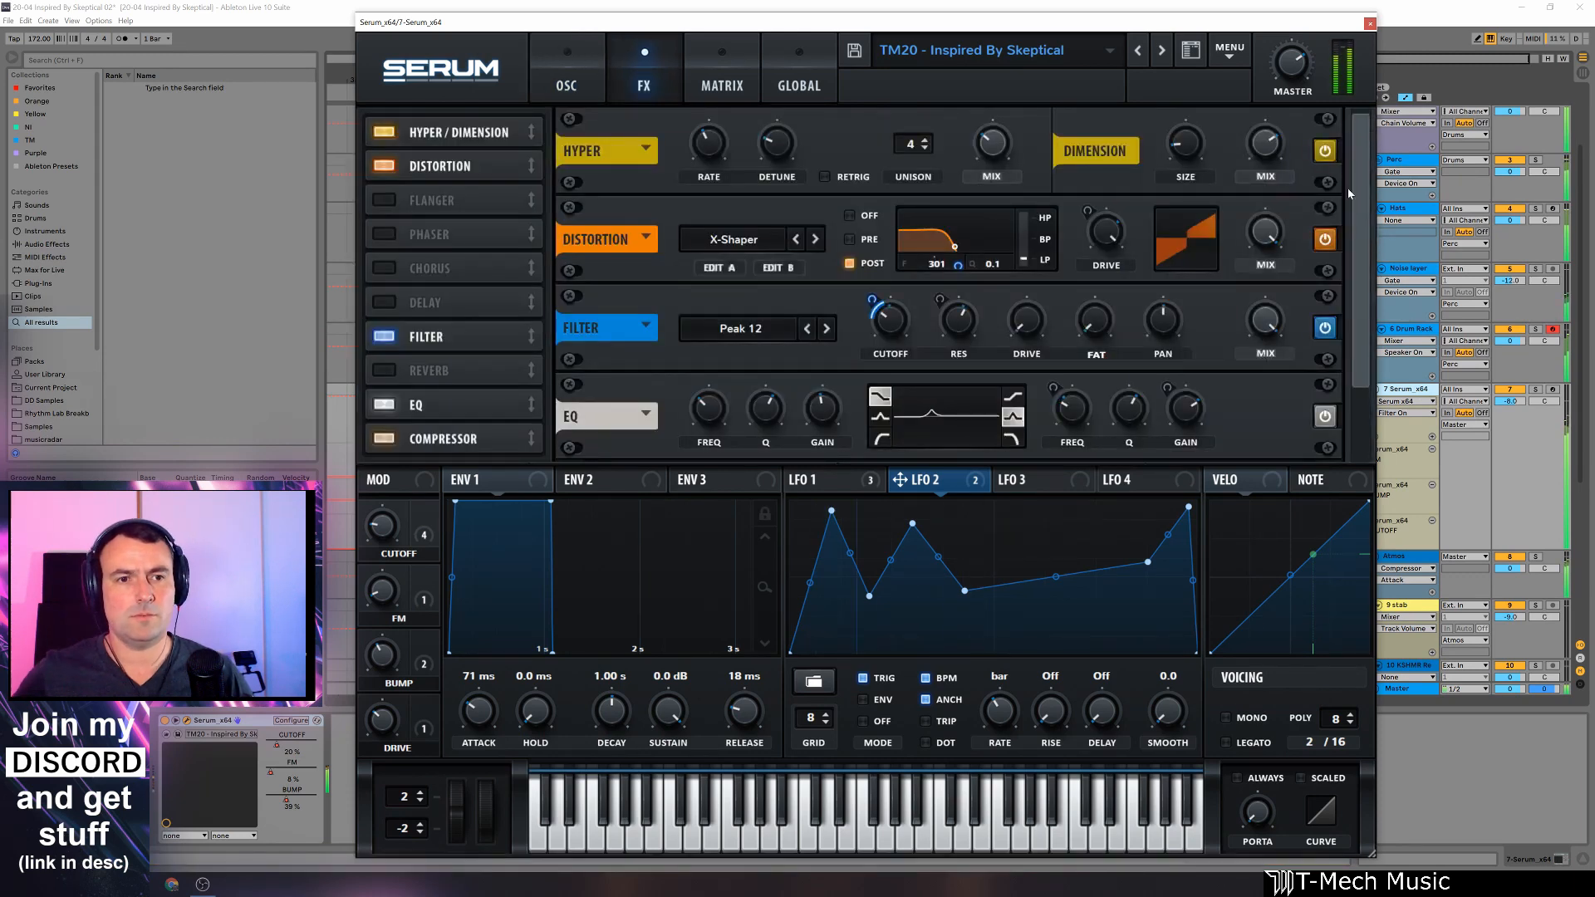
scroll(1340, 190, "down", 1)
left_click(1370, 24)
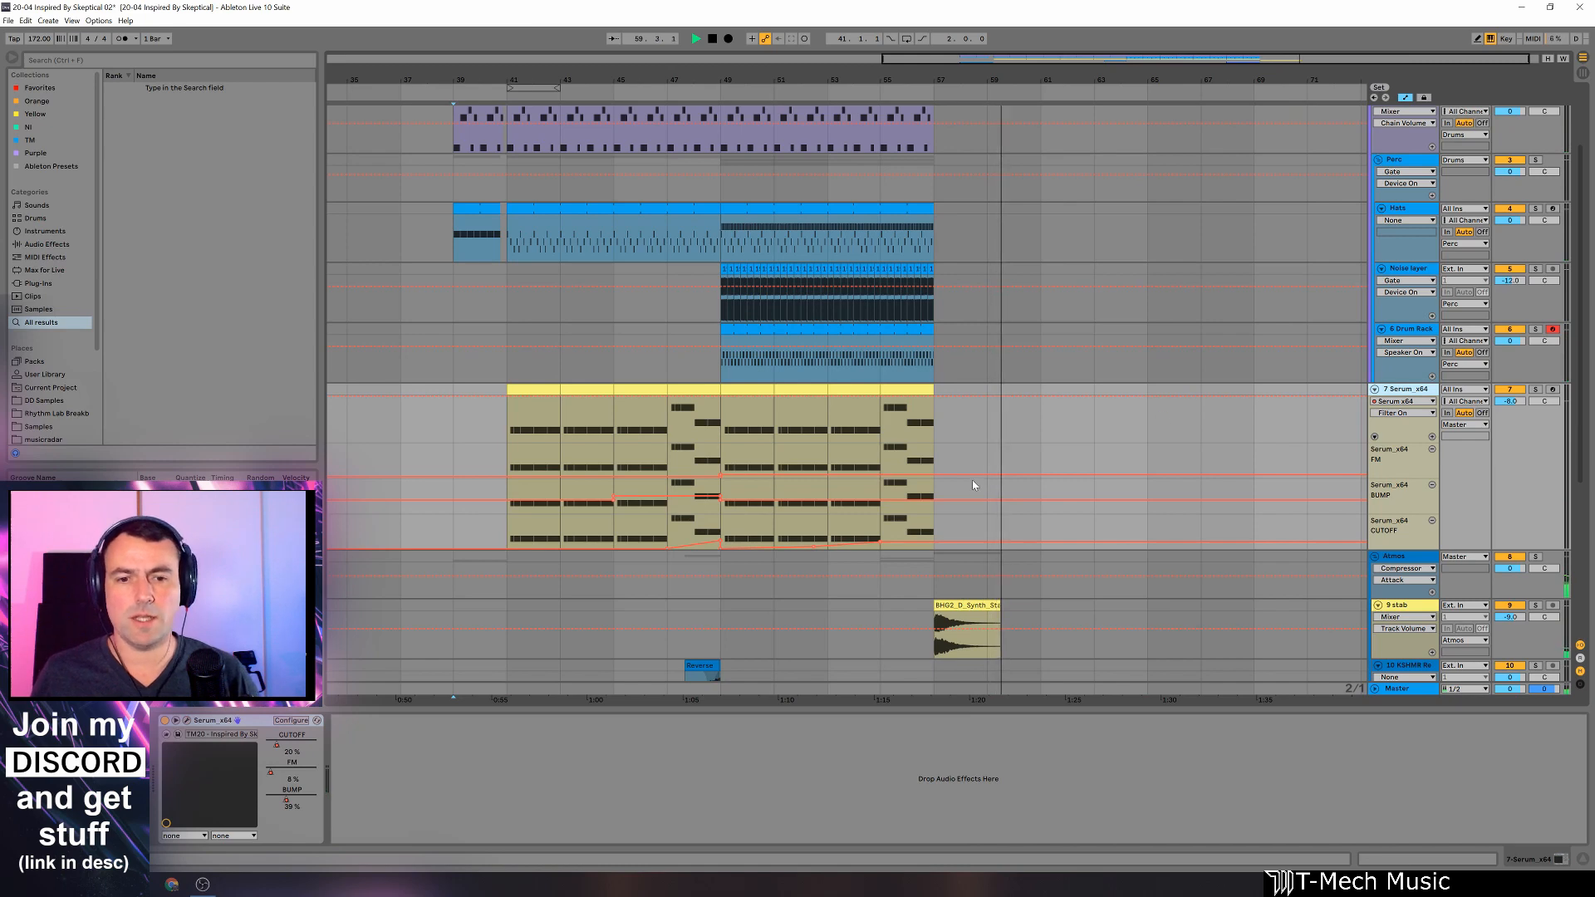
scroll(973, 485, "down", 5)
key("space")
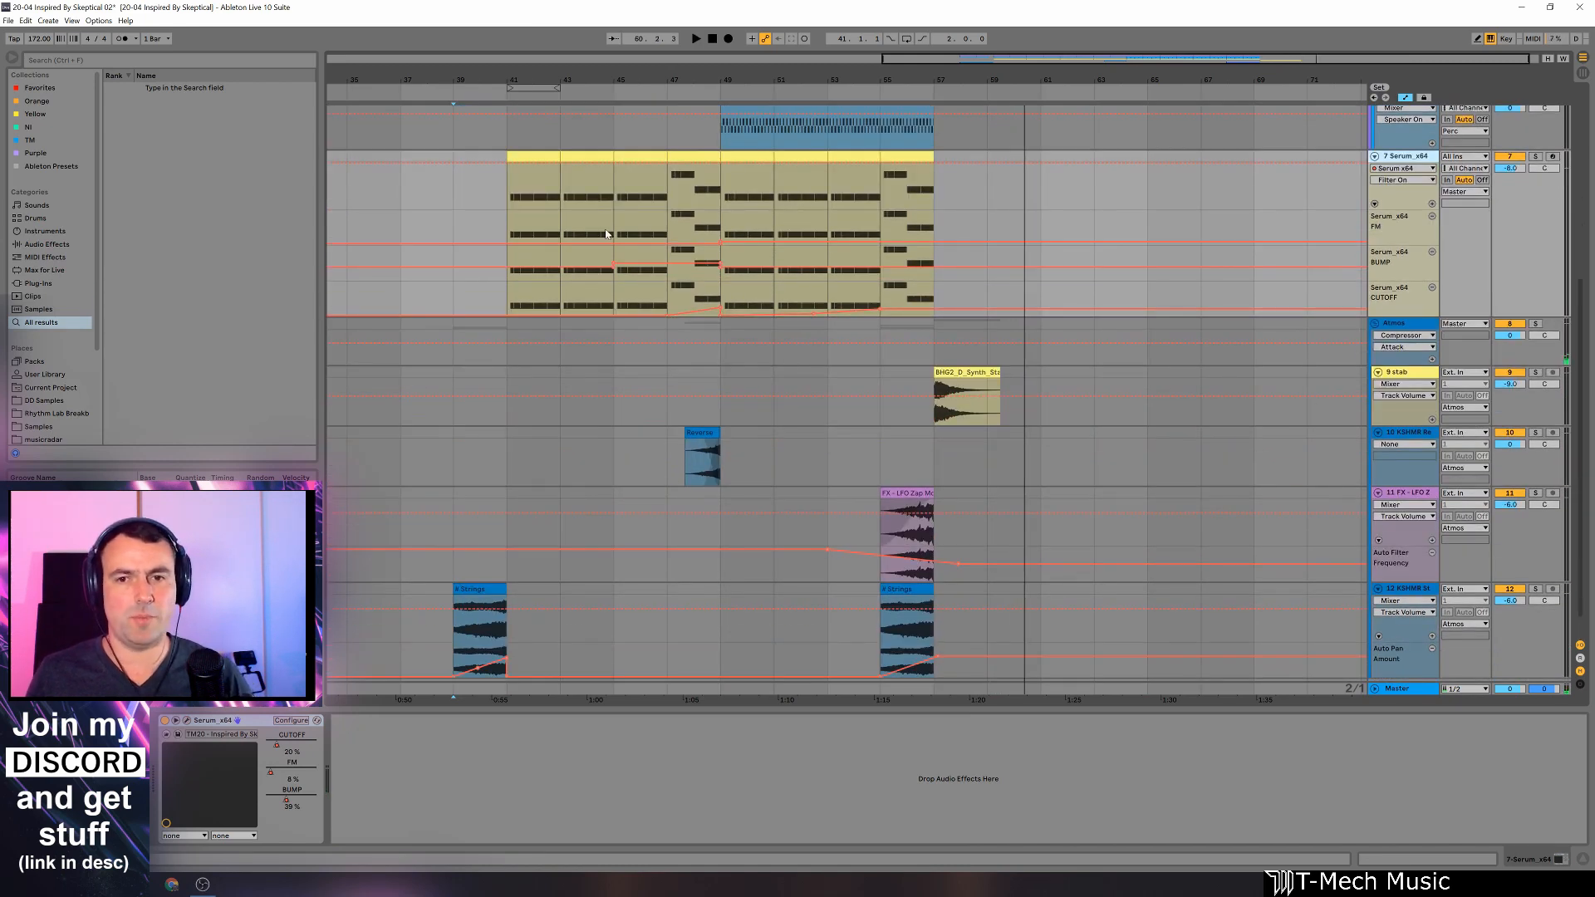
Step: Solo the Atmos group and listen to it from bar 39
scroll(850, 440, "down", 1)
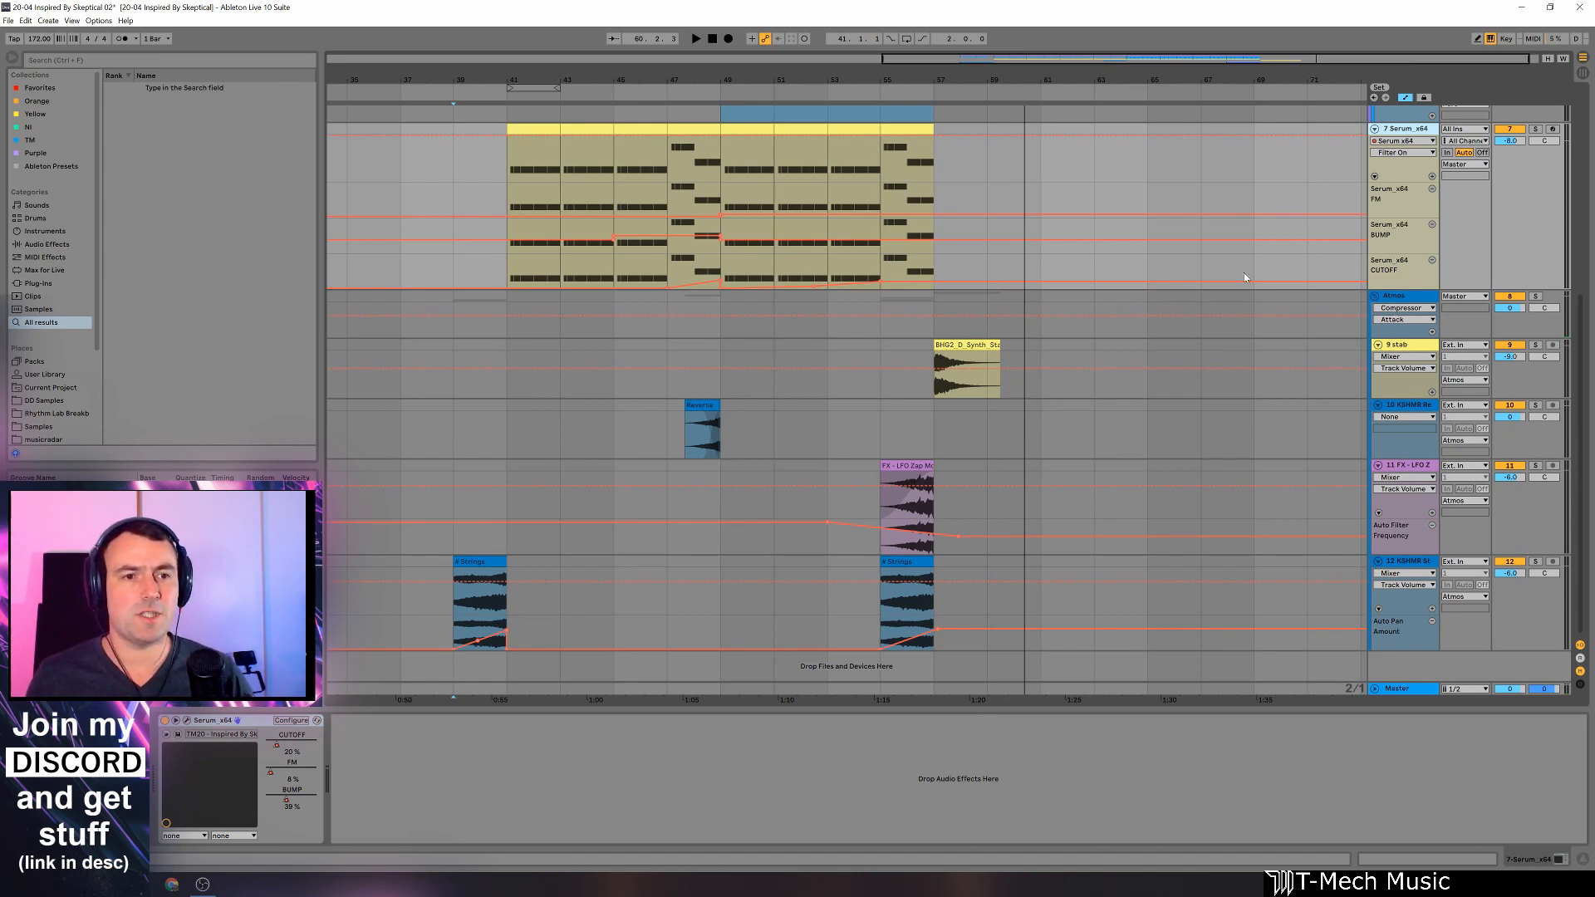
left_click(1389, 305)
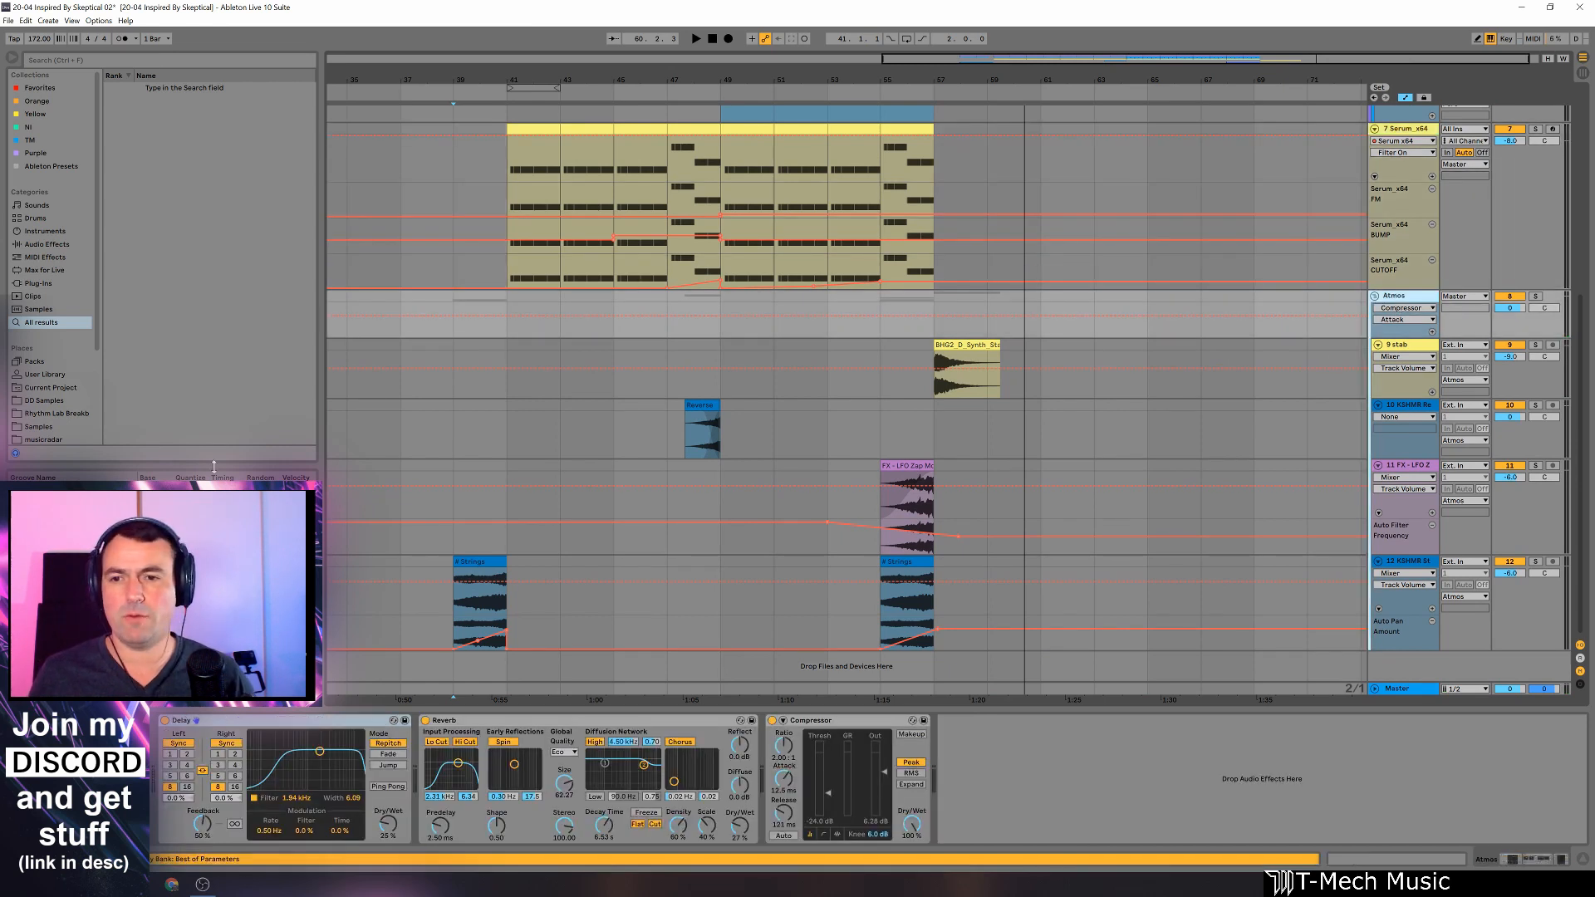
left_click(468, 353)
left_click(1536, 296)
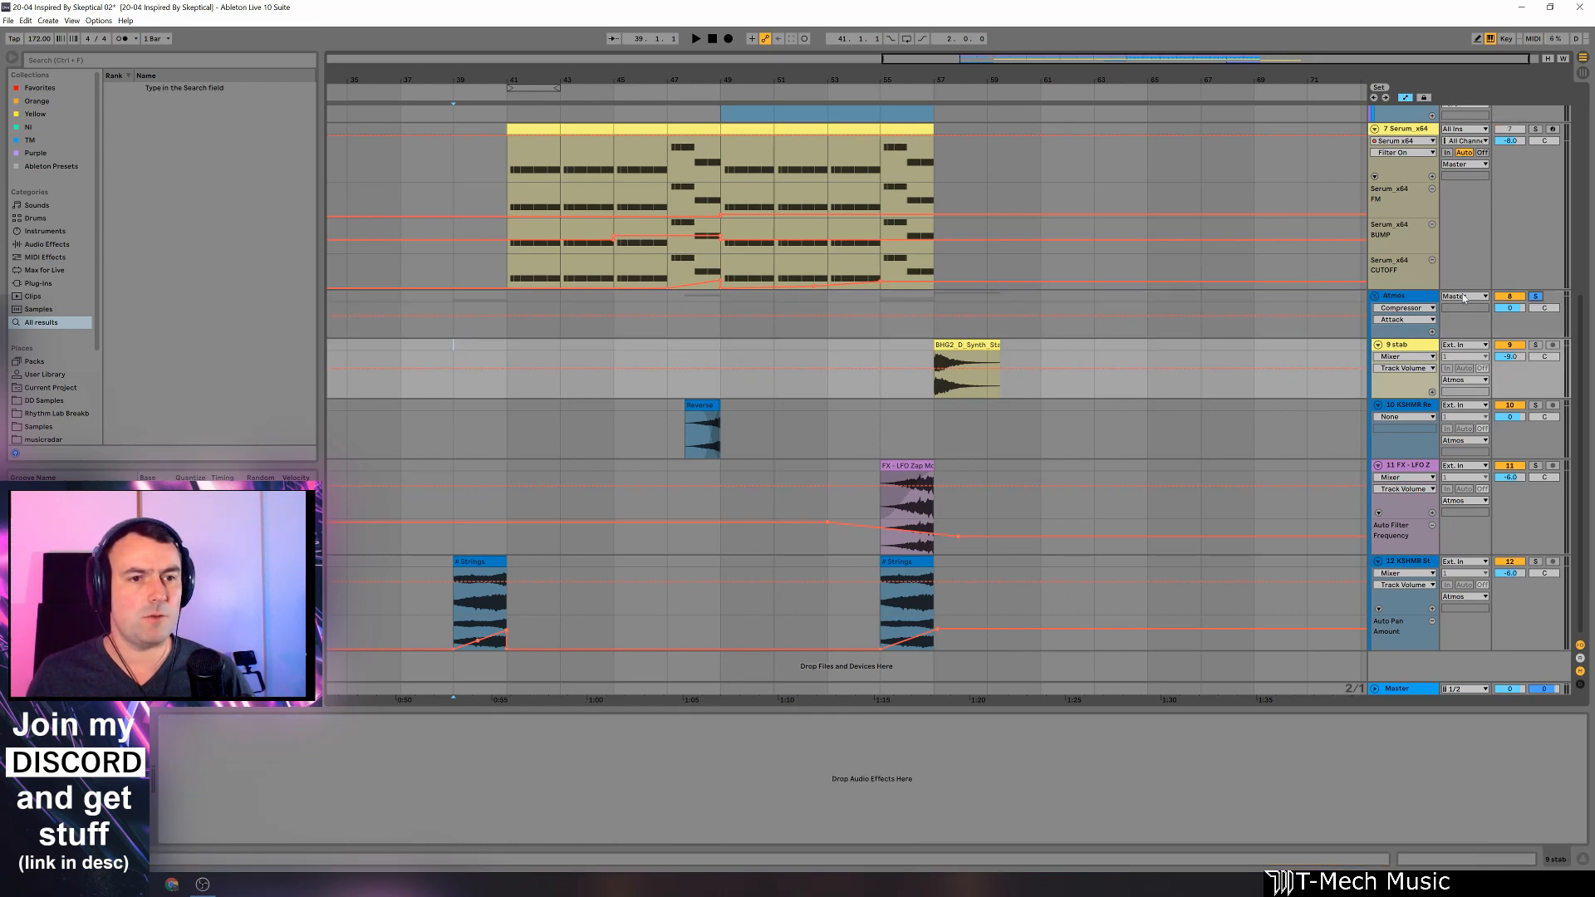
left_click(456, 303)
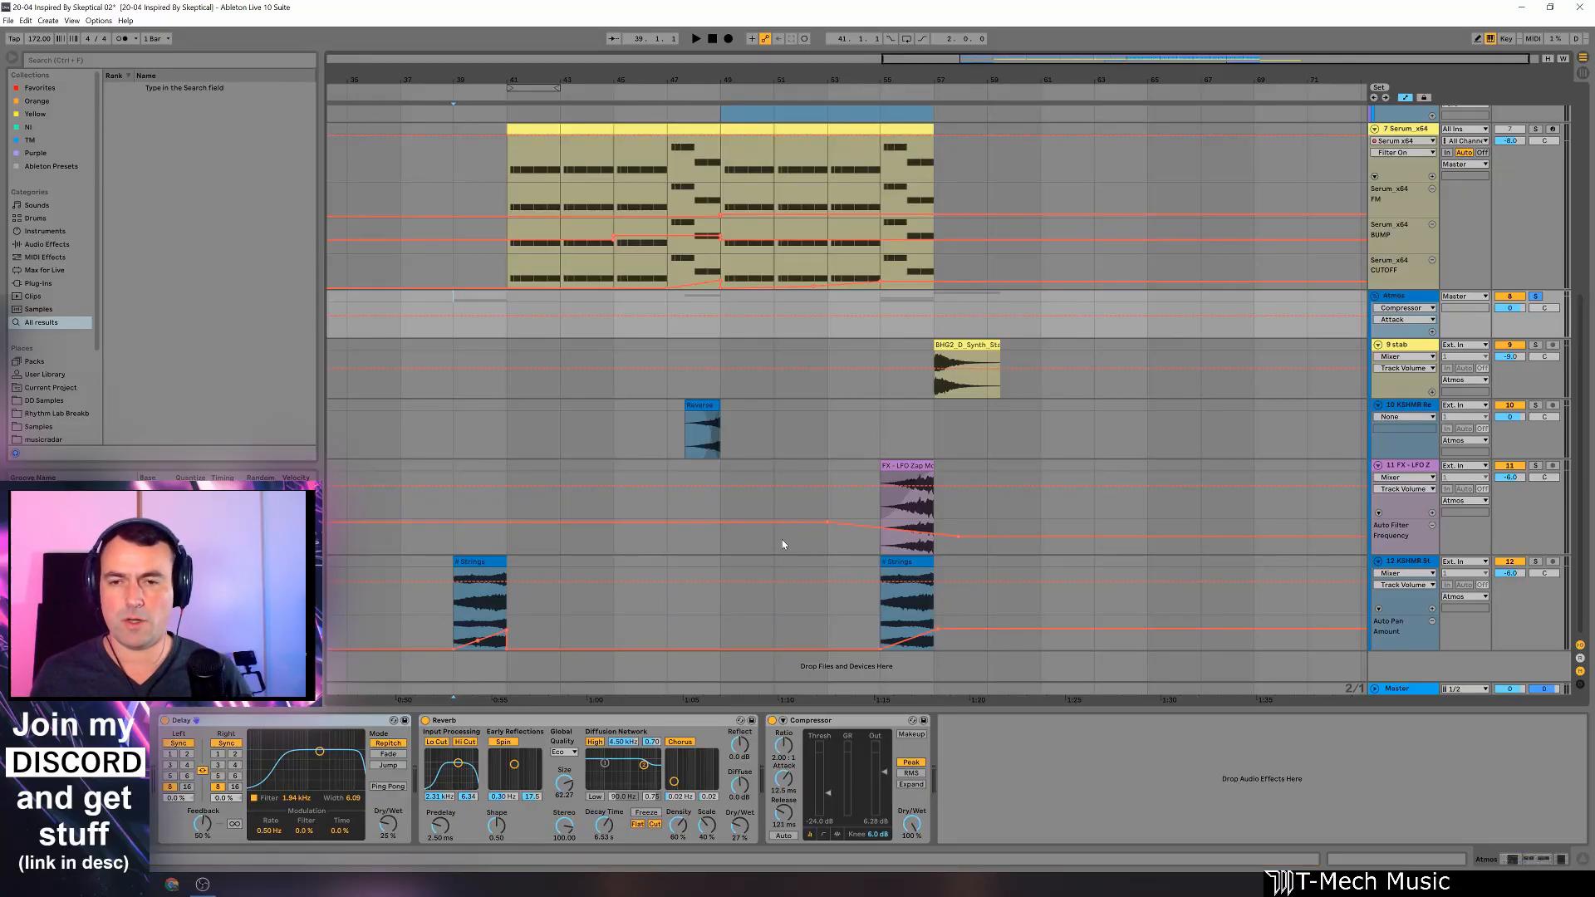
key("space")
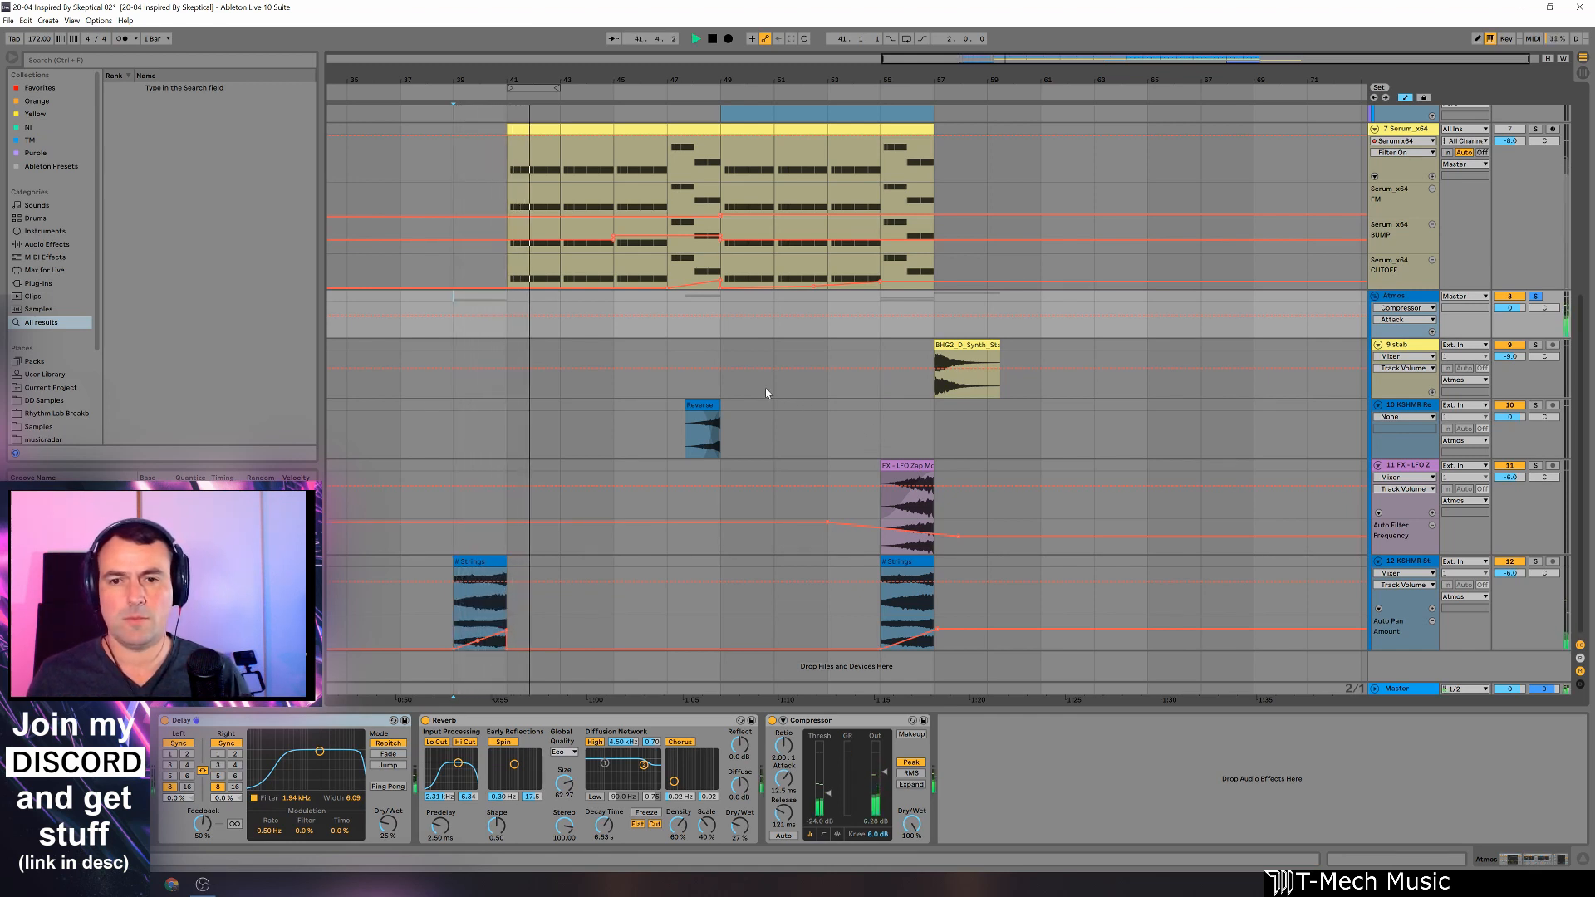
key("space")
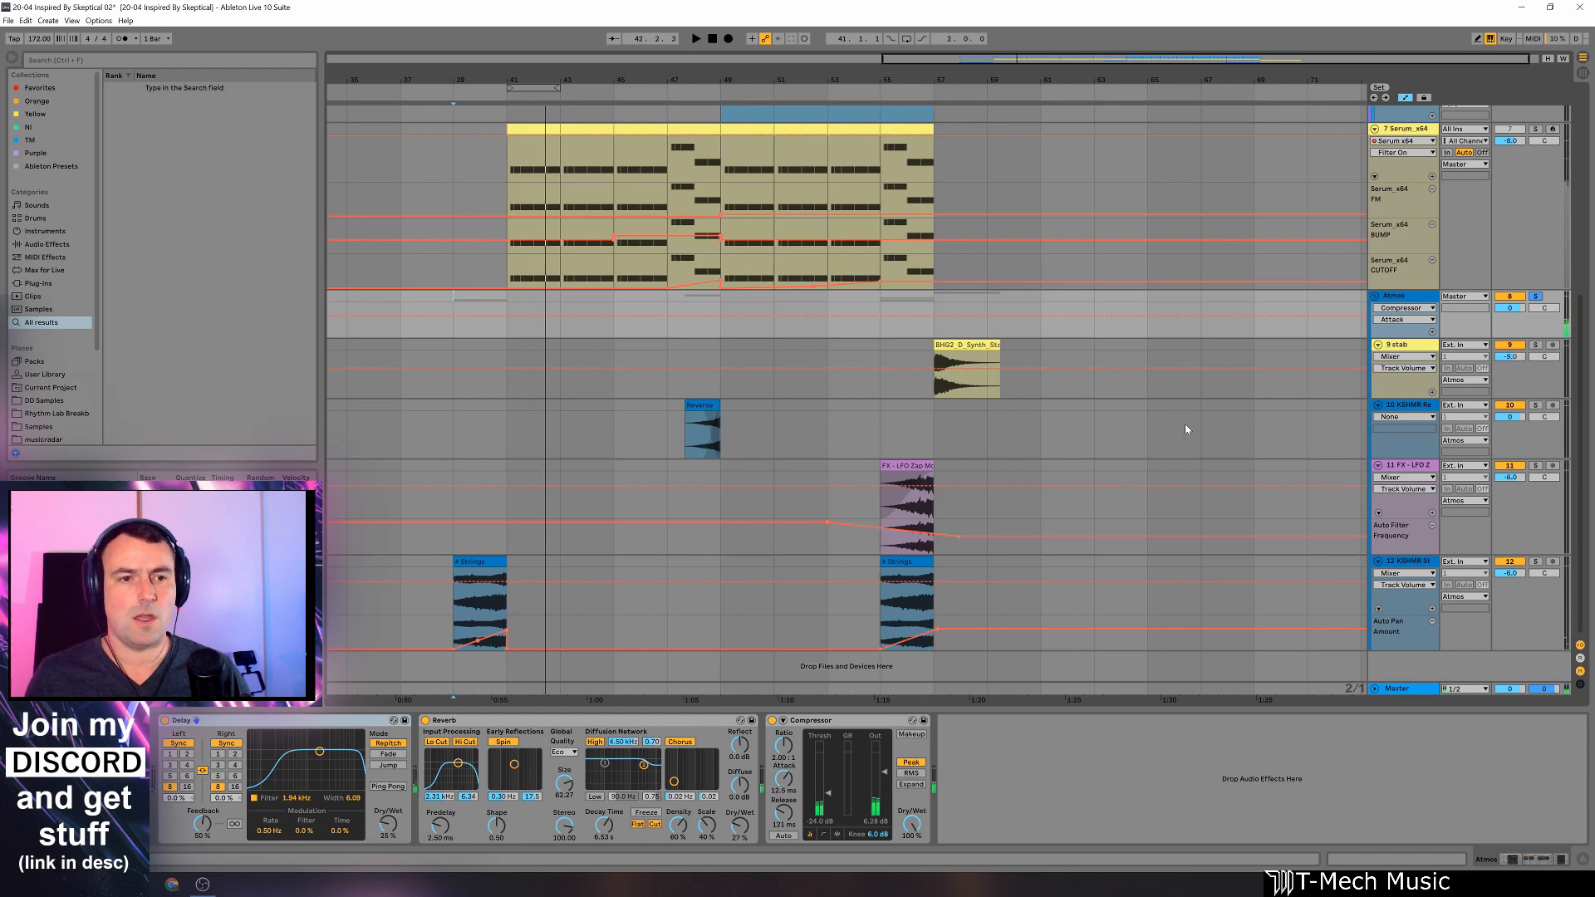
Step: Review the device chains of the tracks inside the Atmos group and of the group itself
left_click(1413, 567)
left_click(1412, 466)
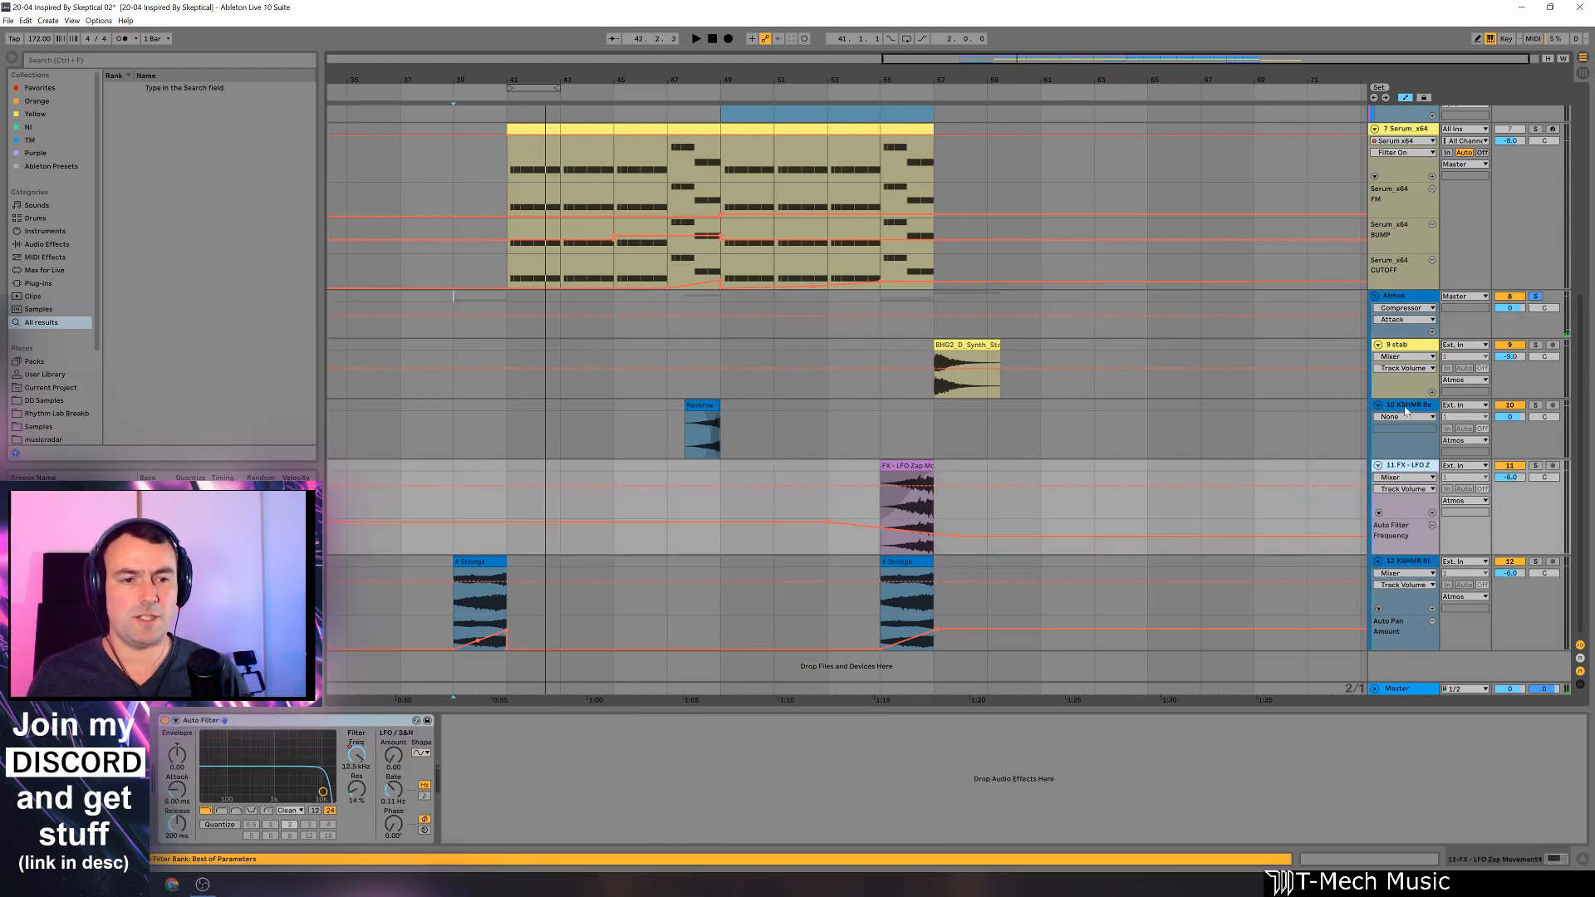
left_click(1400, 405)
left_click(1402, 347)
left_click(1390, 299)
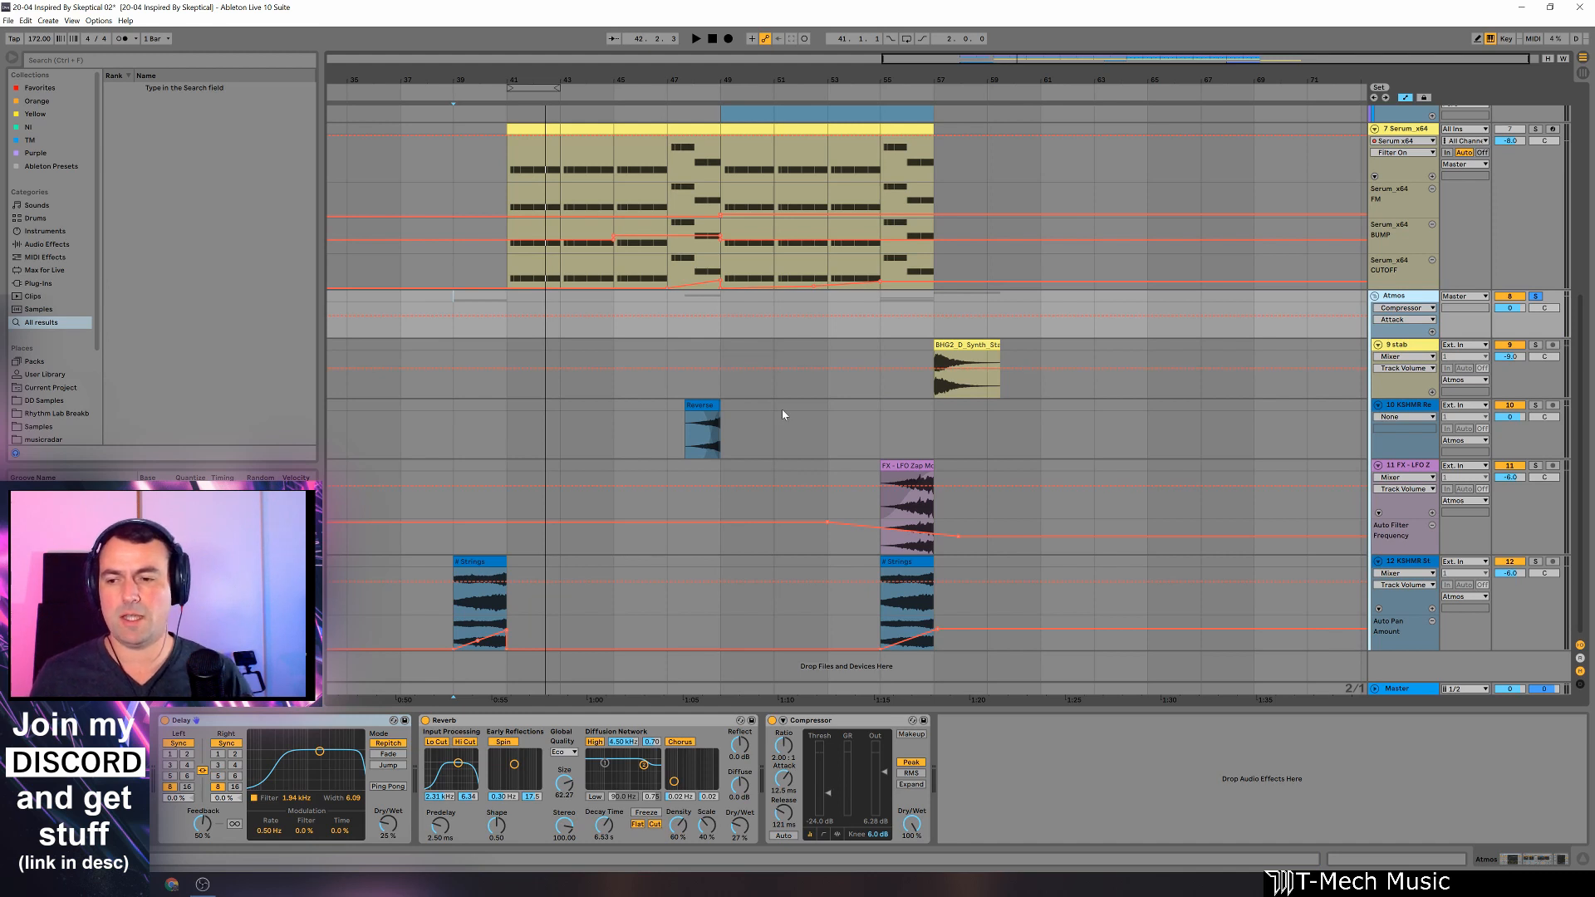
Step: Listen to the soloed Atmos group from the start of the Reverse clip in bar 47 with its effects chain shown
left_click(666, 344)
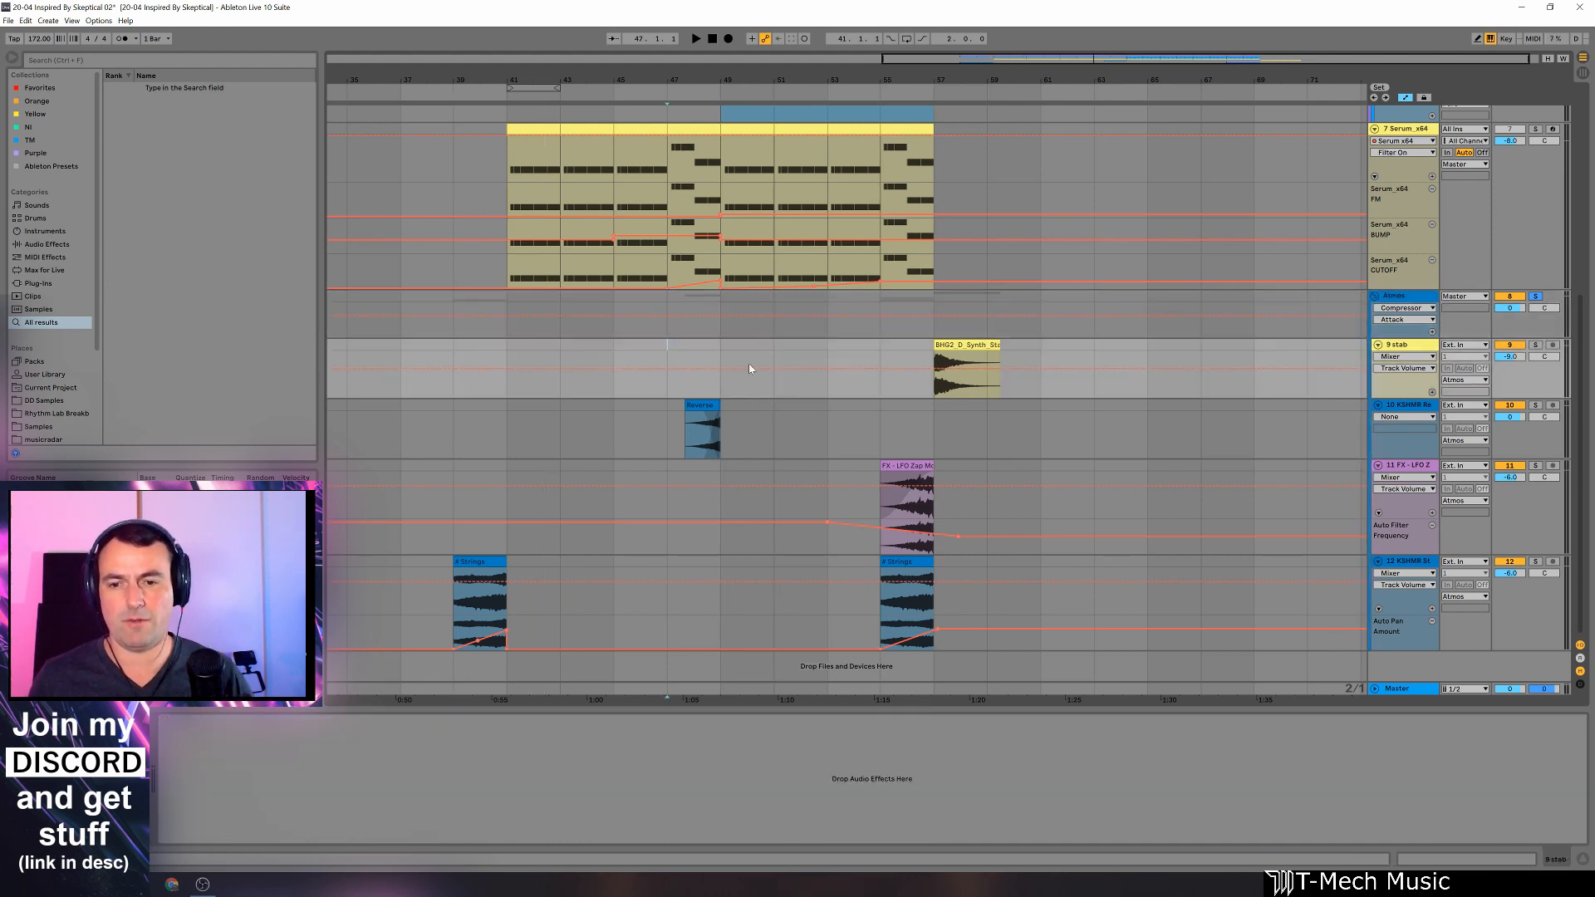
left_click(690, 427)
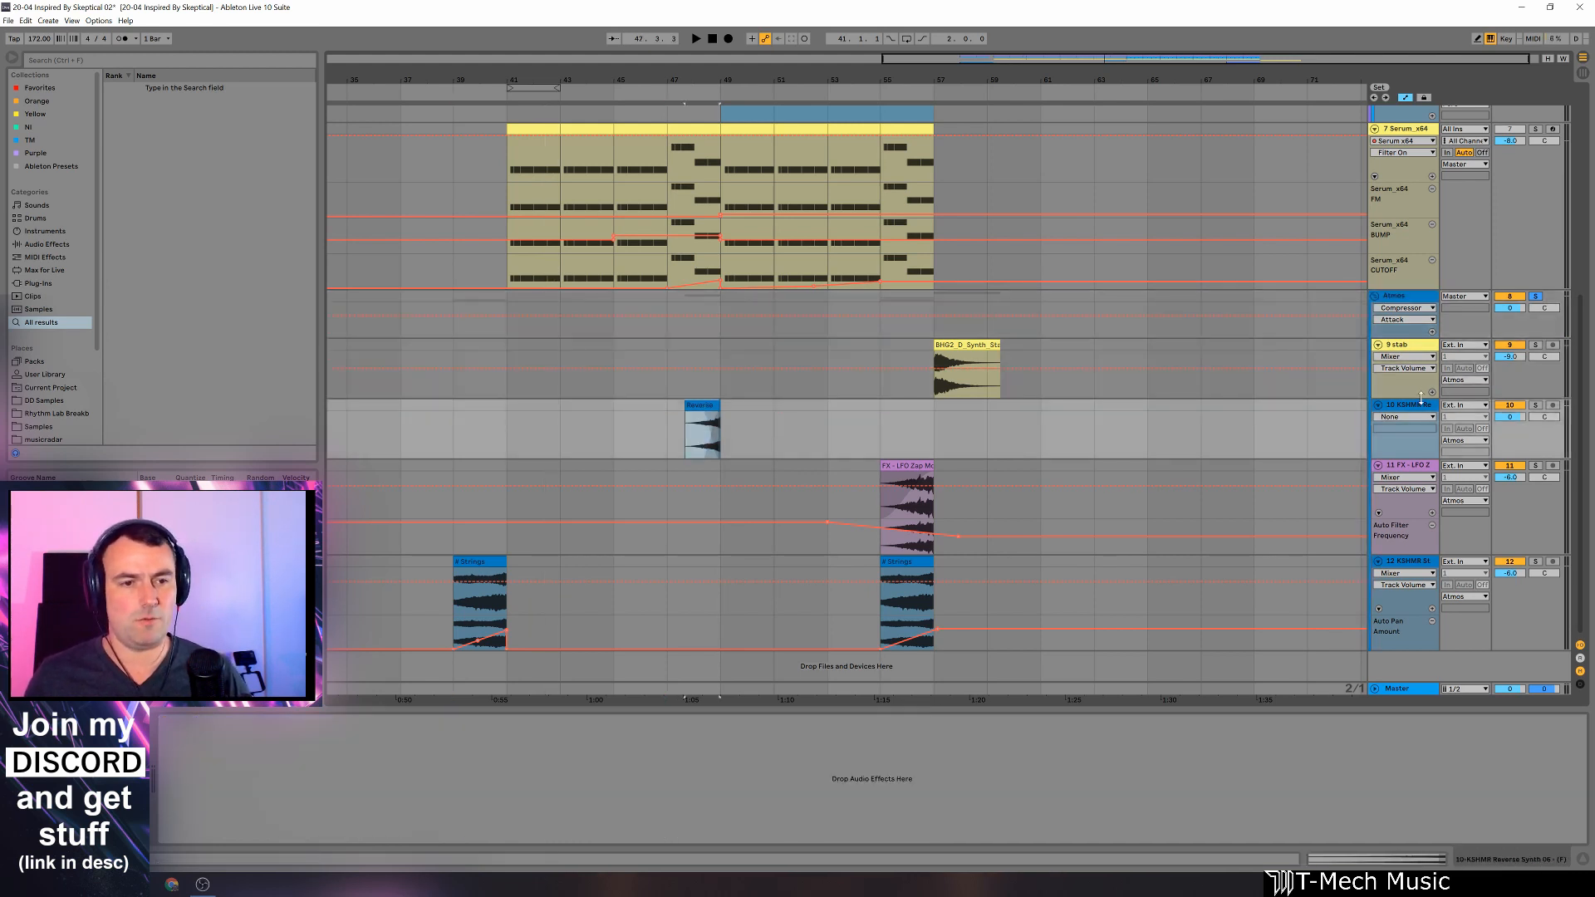
left_click(1416, 299)
key("space")
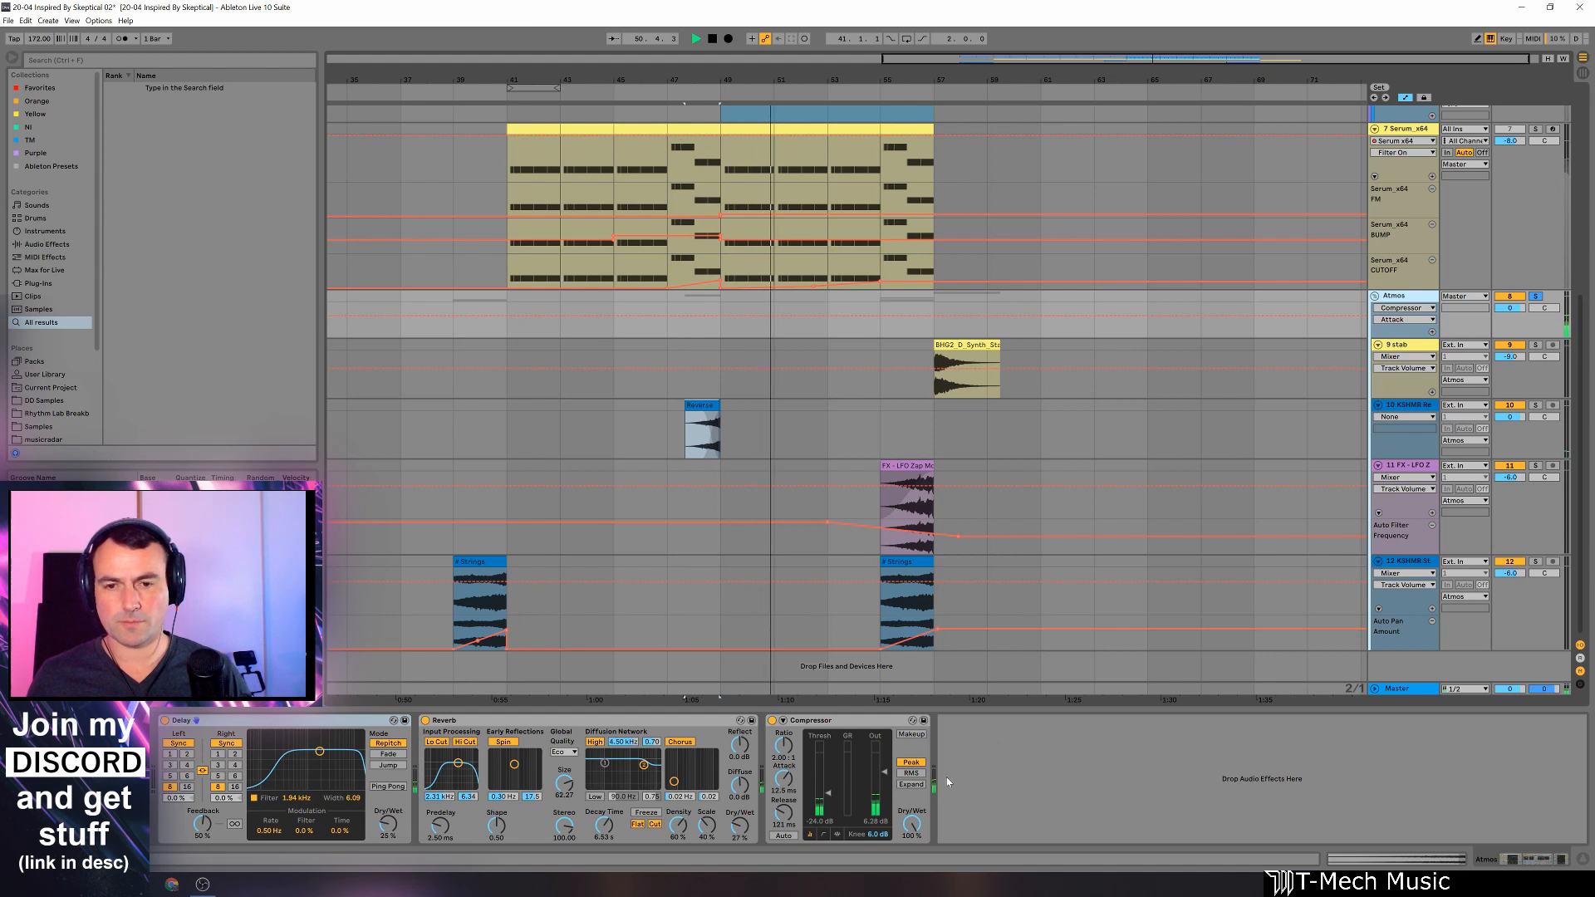
key("space")
Step: Audition the FX - LFO Zap clip from bar 55 with track 12 muted, and unmute that track
left_click(902, 465)
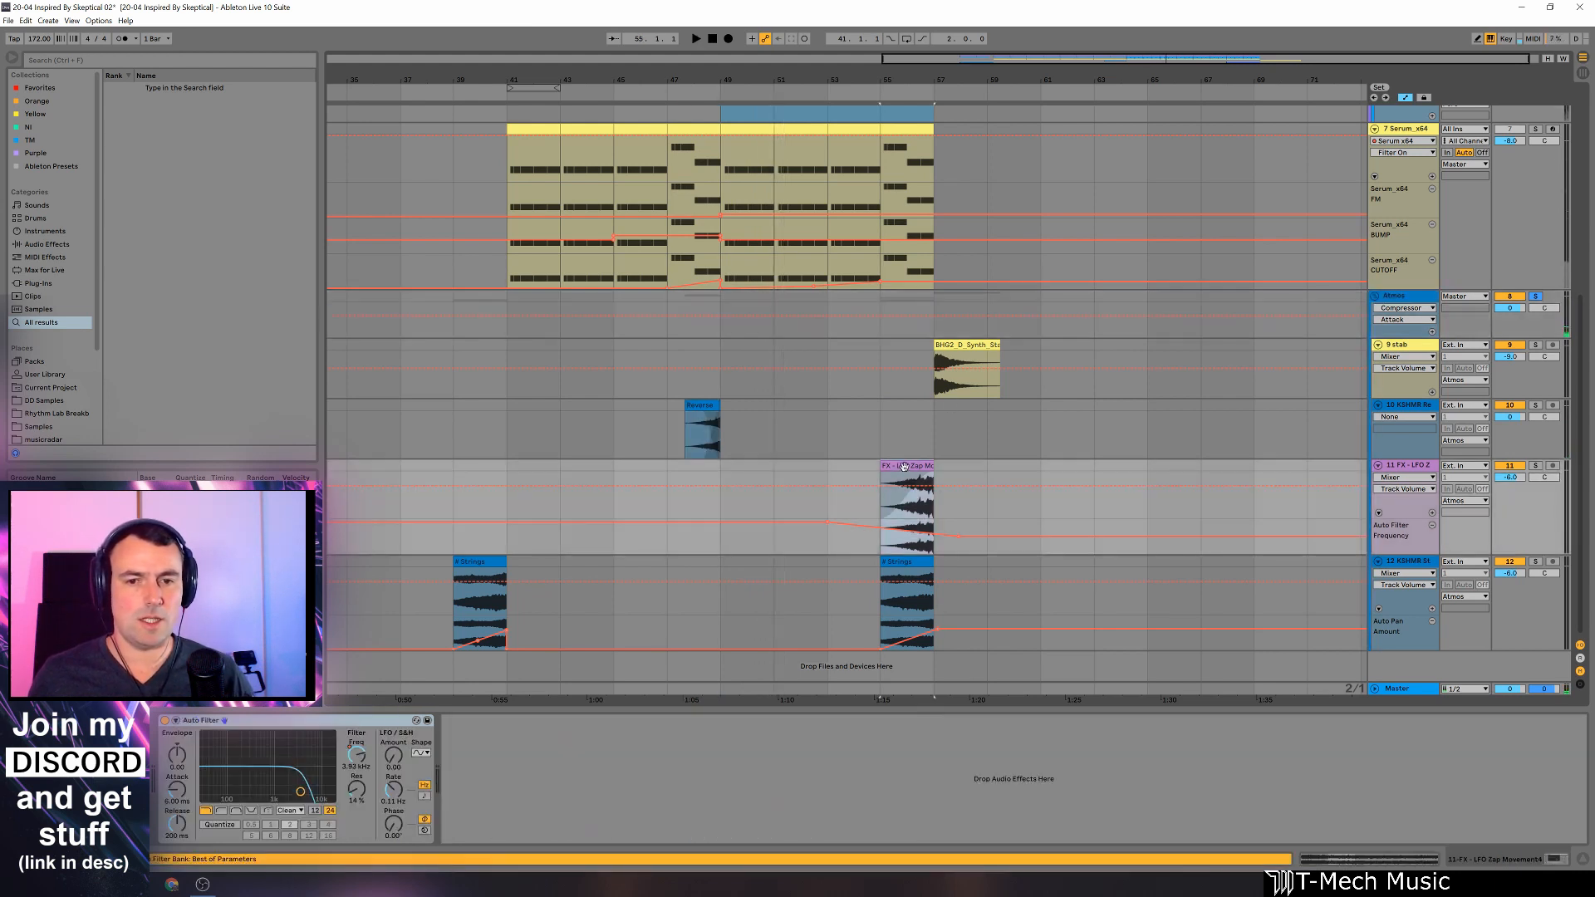
left_click(1510, 562)
key("space")
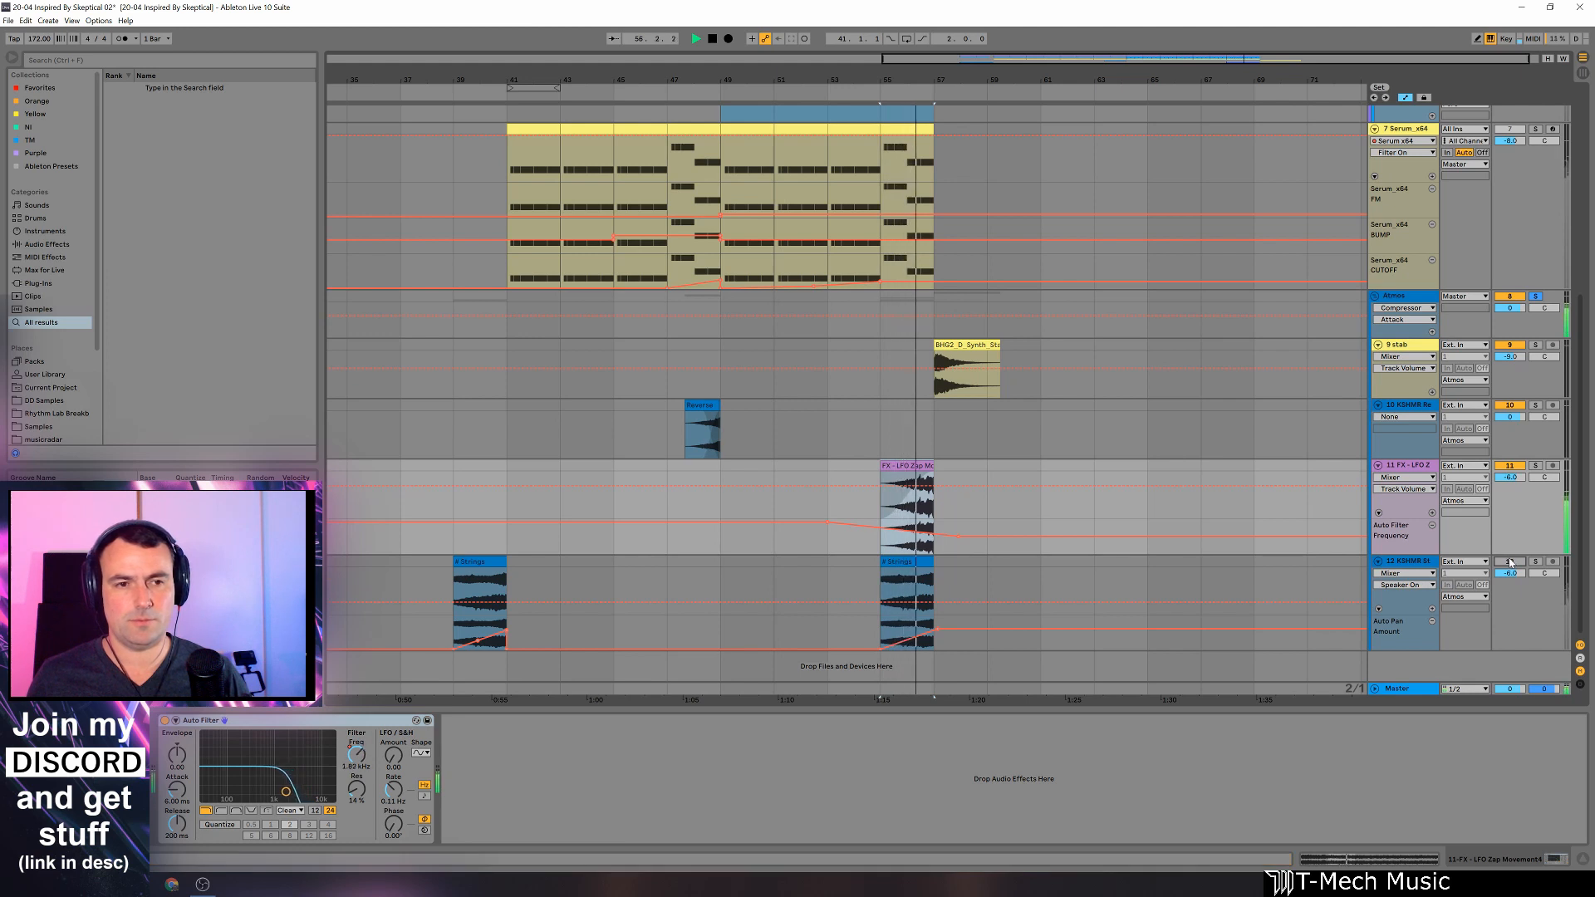
left_click(1510, 562)
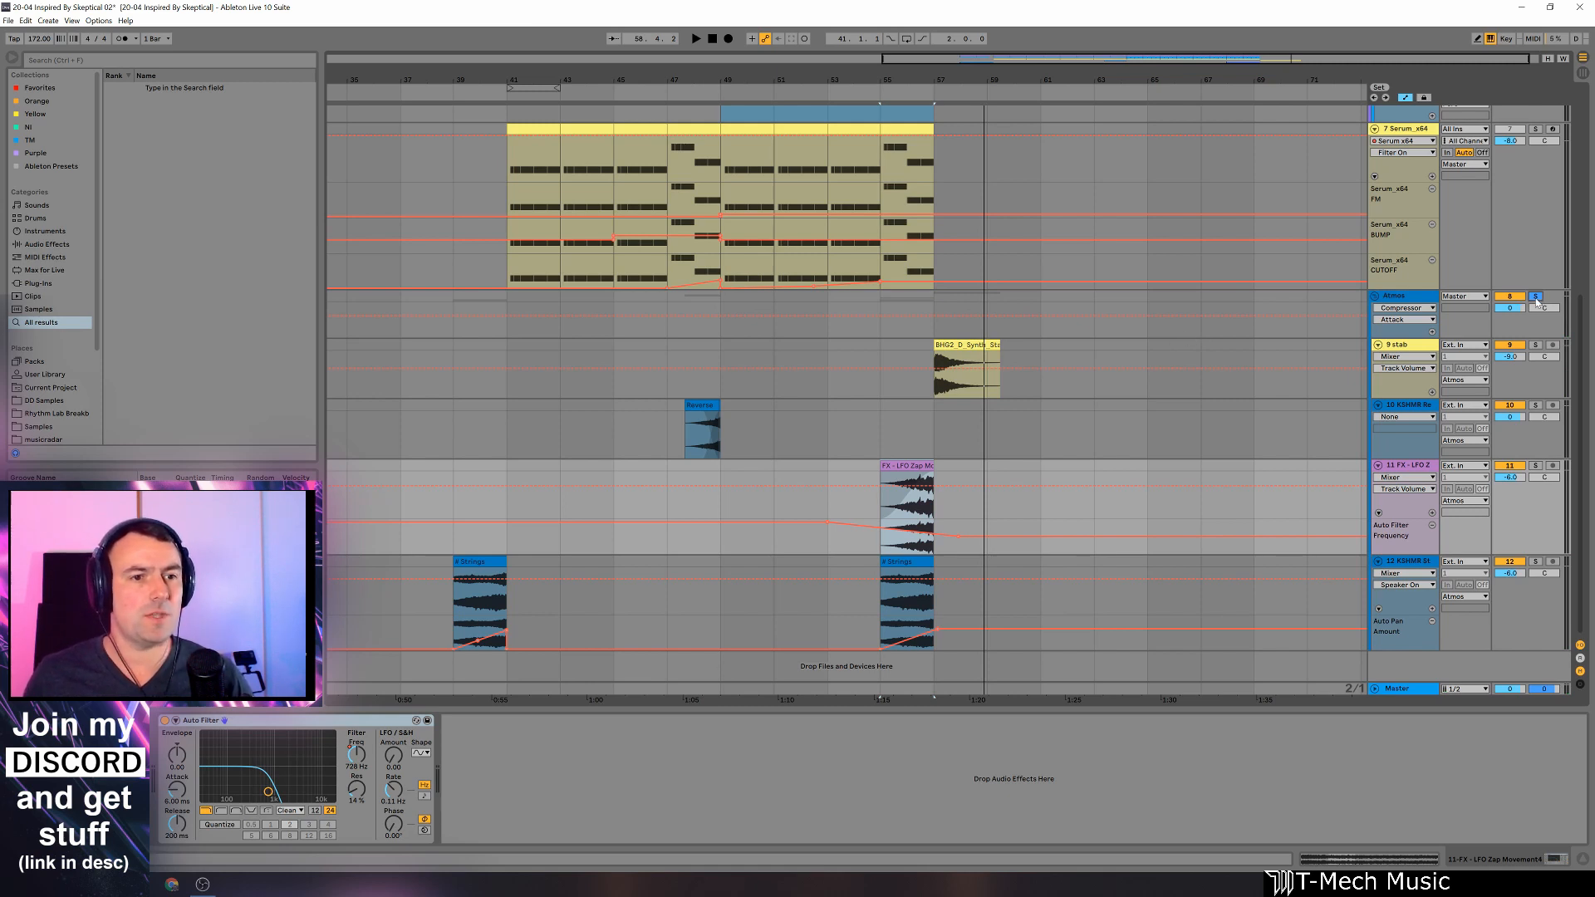
Step: Mute the Atmos group instead of soloing it, and collapse its tracks
left_click(662, 325)
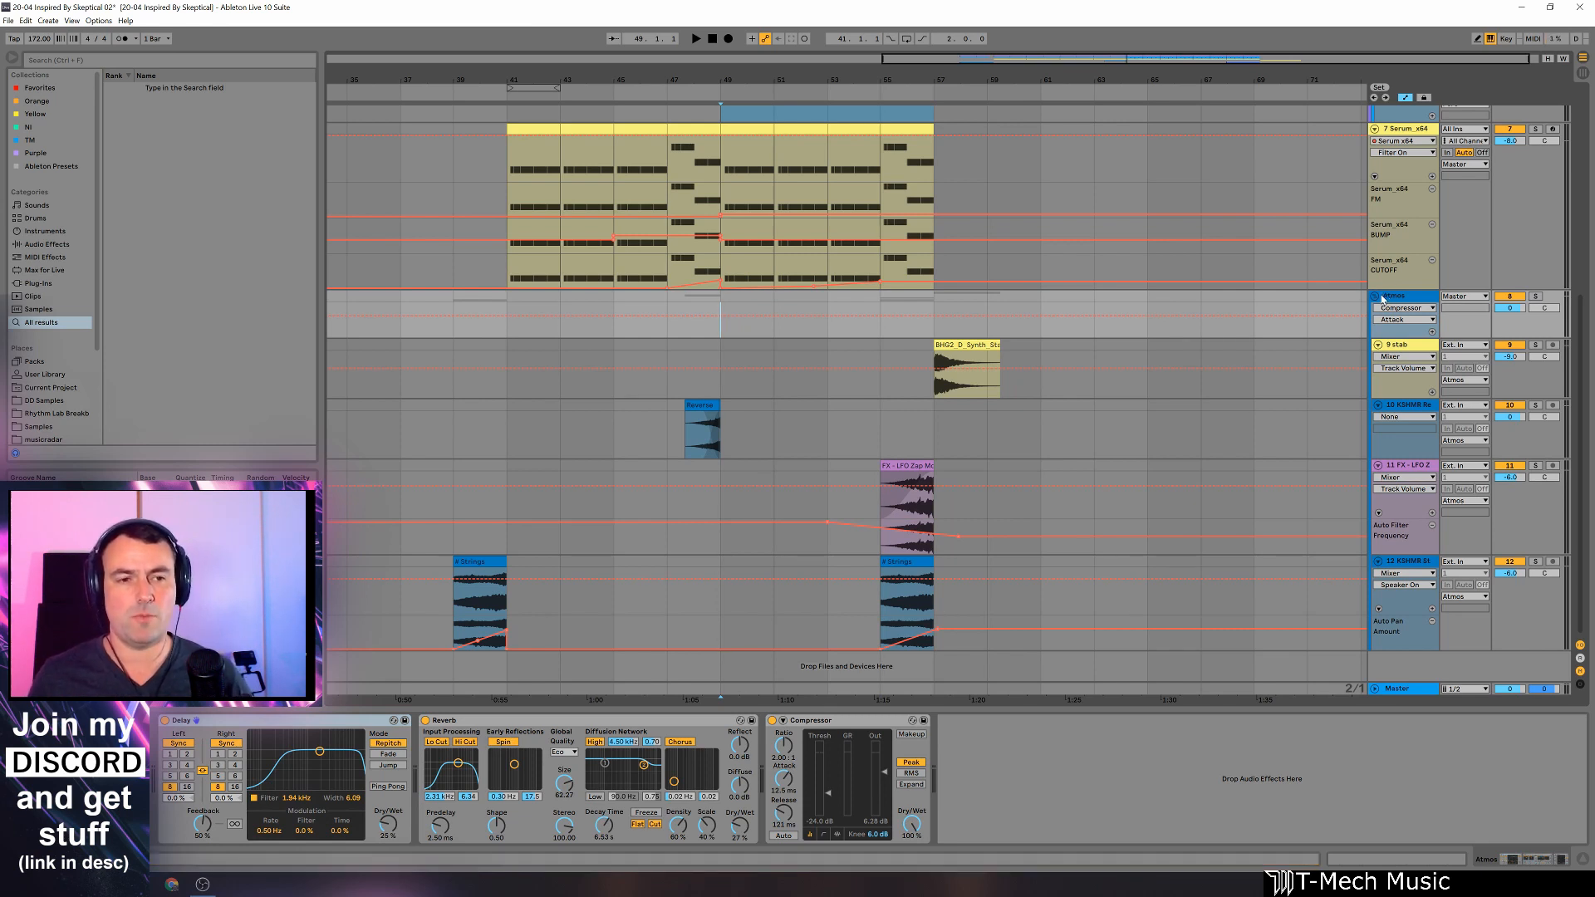
left_click(1376, 297)
scroll(754, 367, "up", 4)
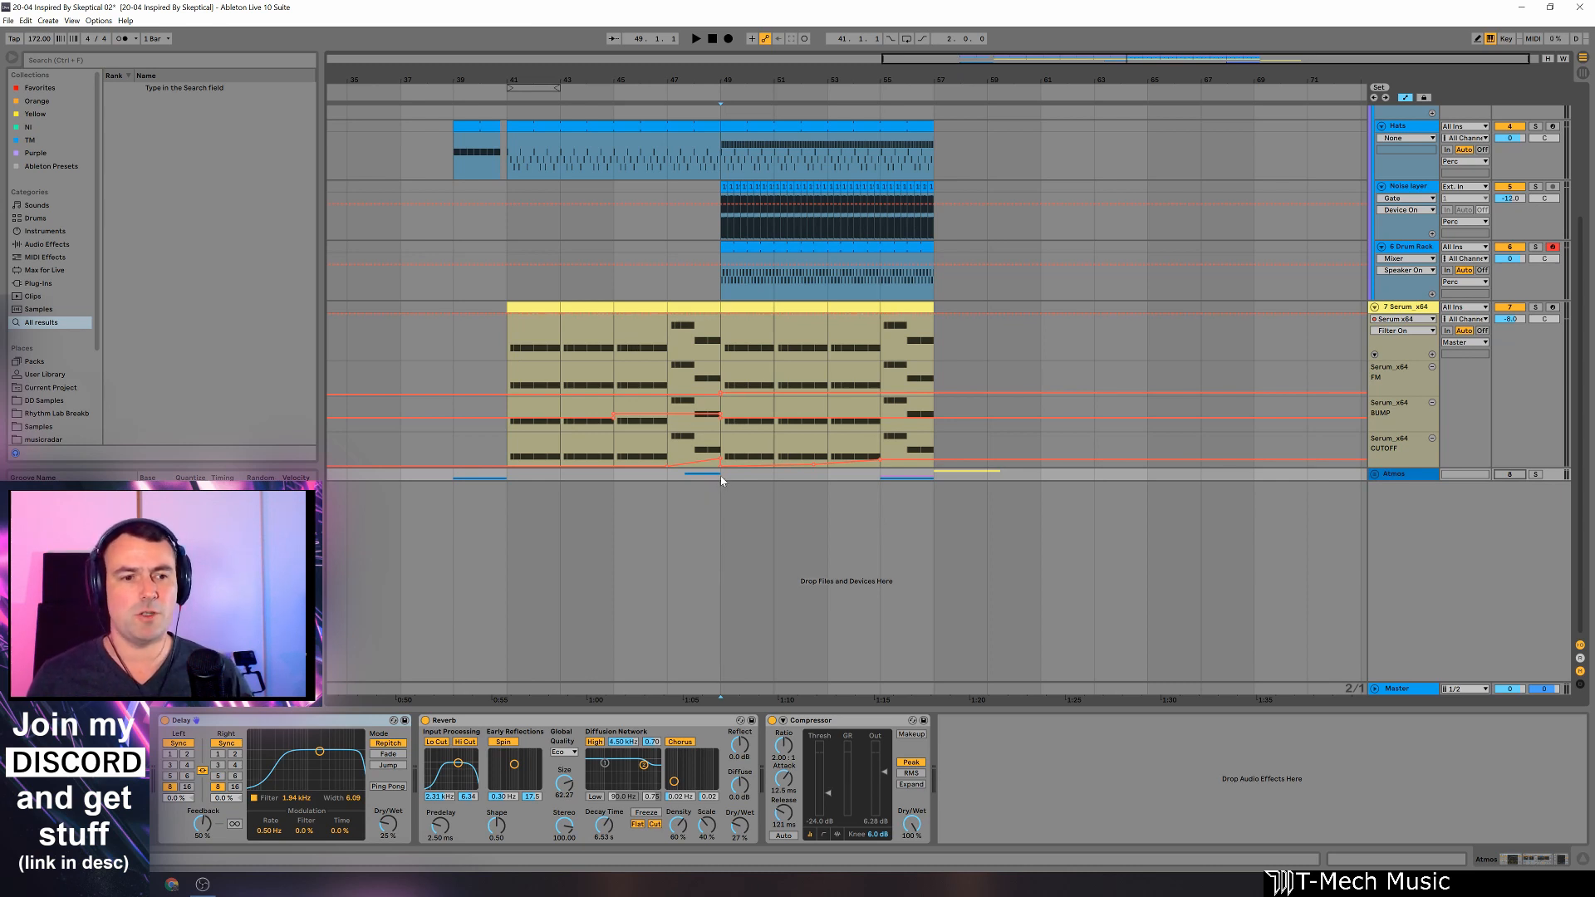
left_click(1375, 474)
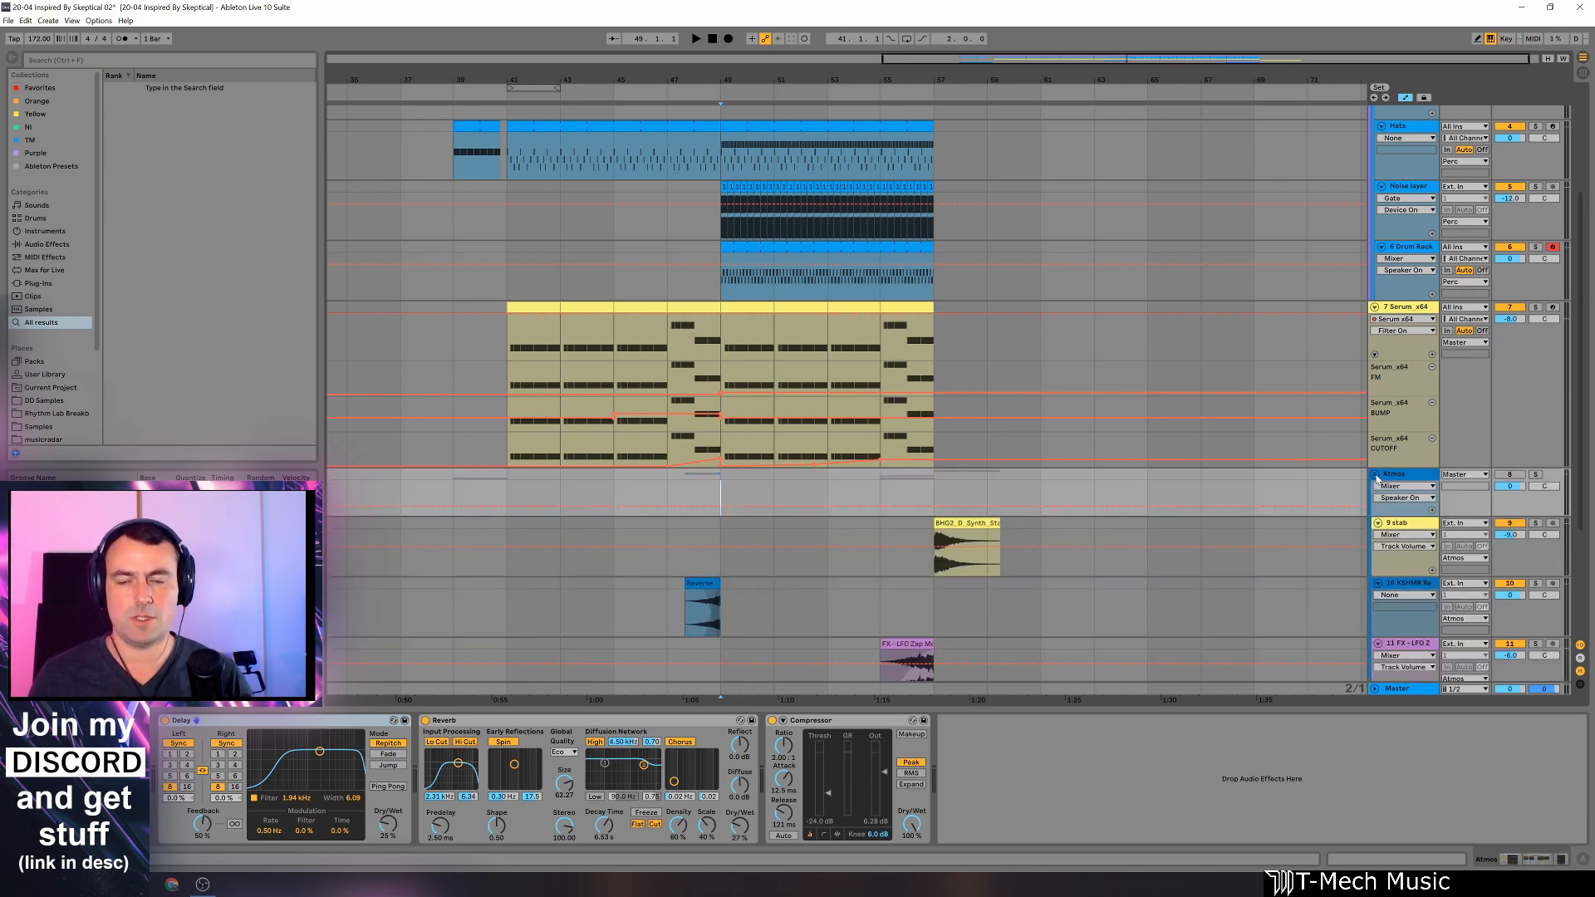
left_click(1374, 474)
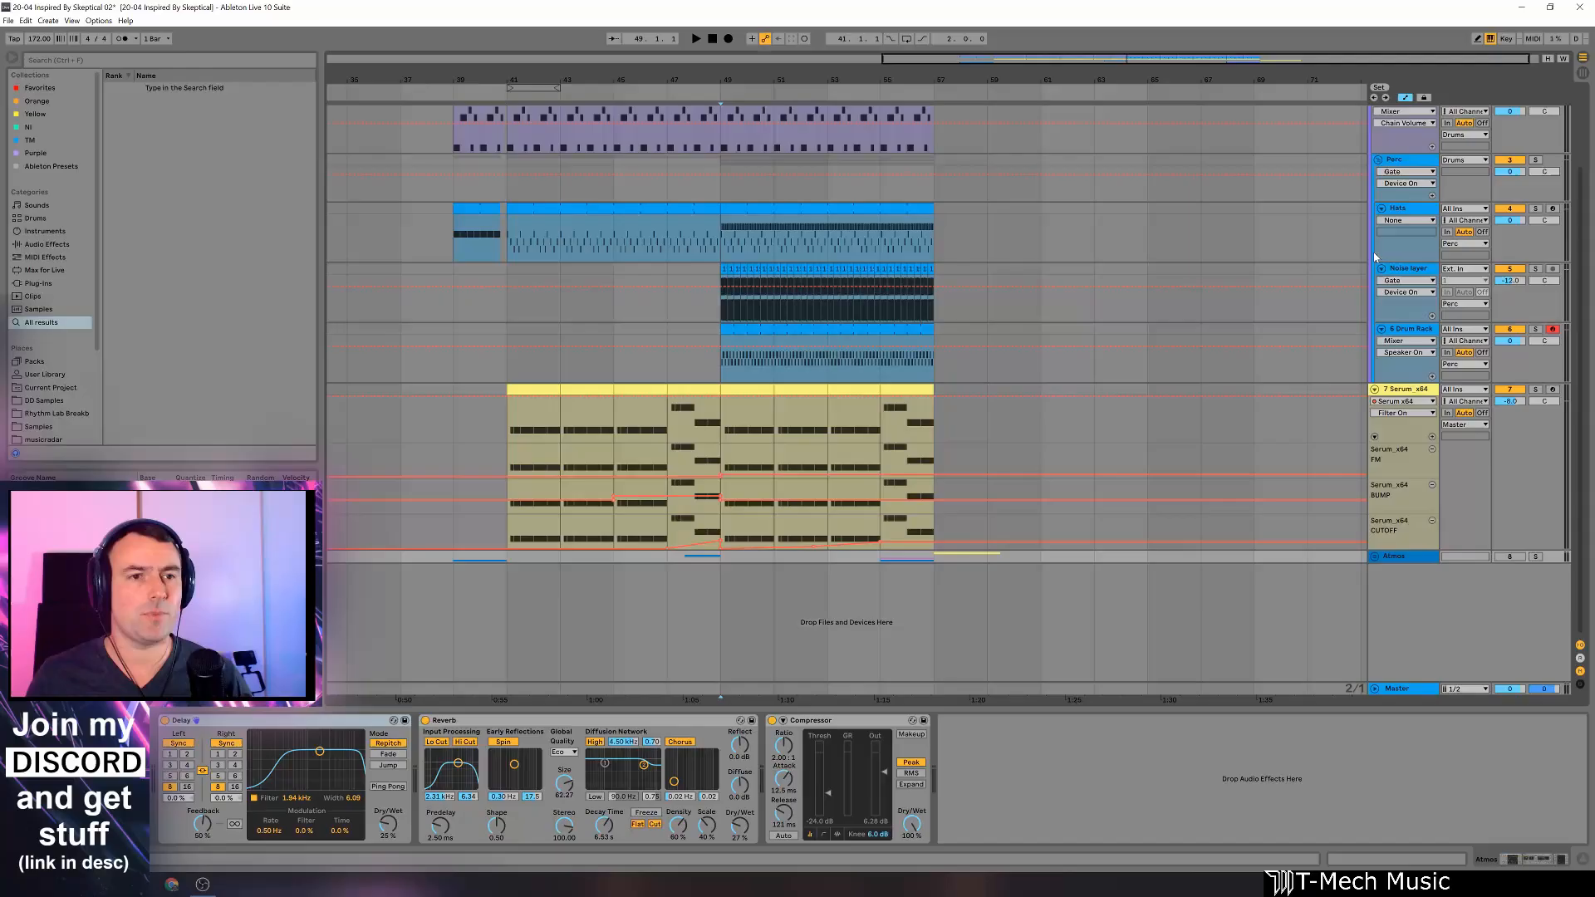
Step: Show the Kick/Snare drum rack and select its 10-Audio 0001 kick pad to examine the sample and EQ
left_click(1379, 255)
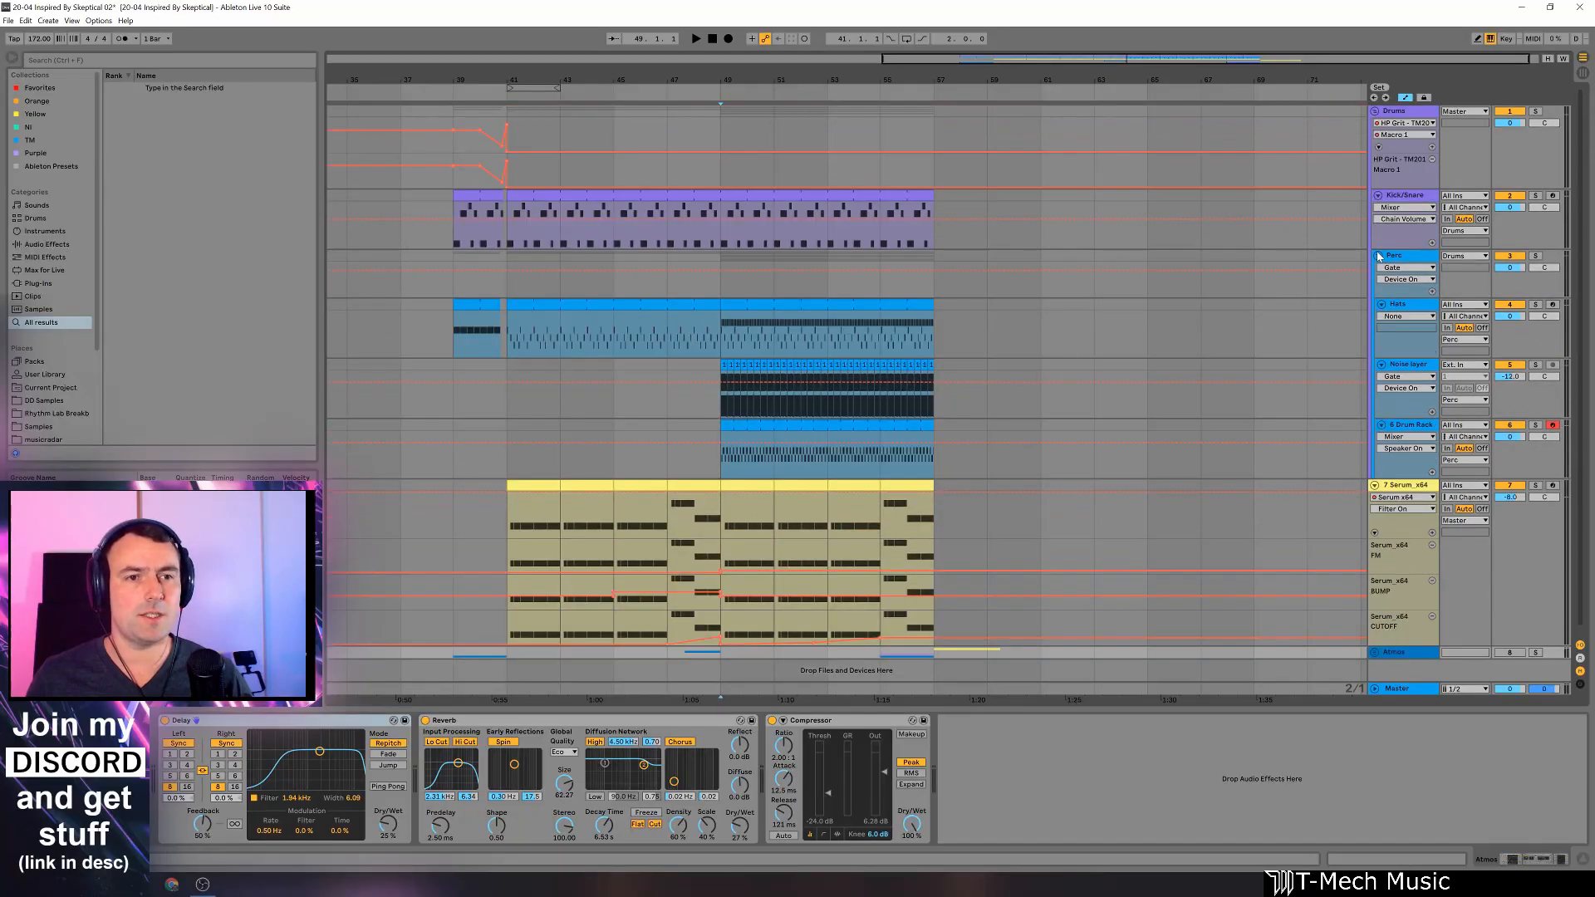
left_click(1405, 198)
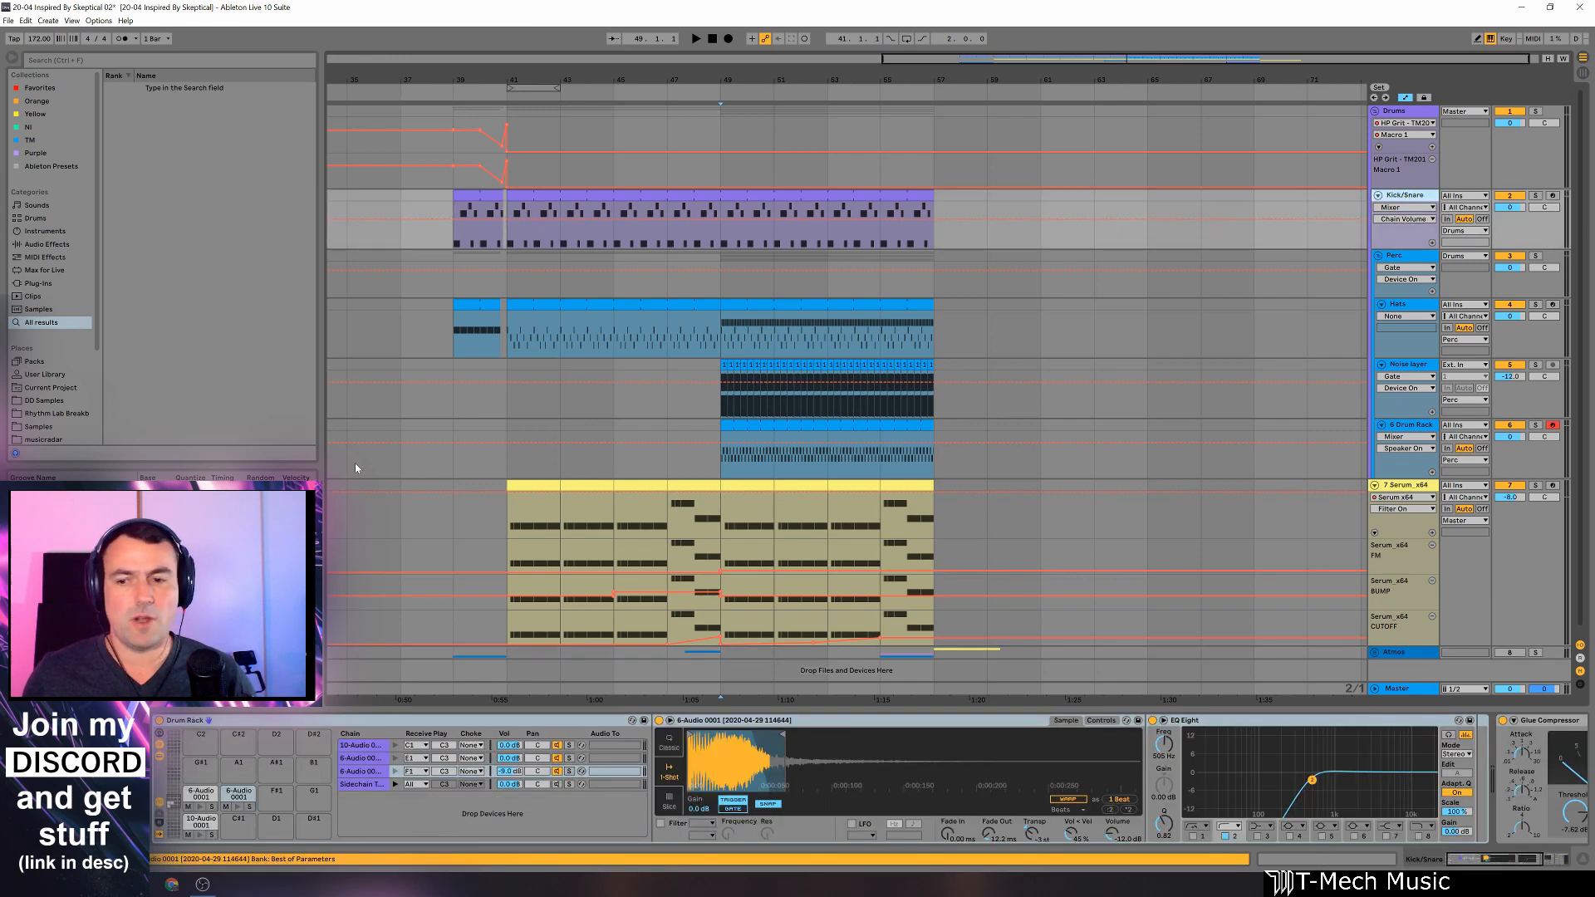
left_click(201, 824)
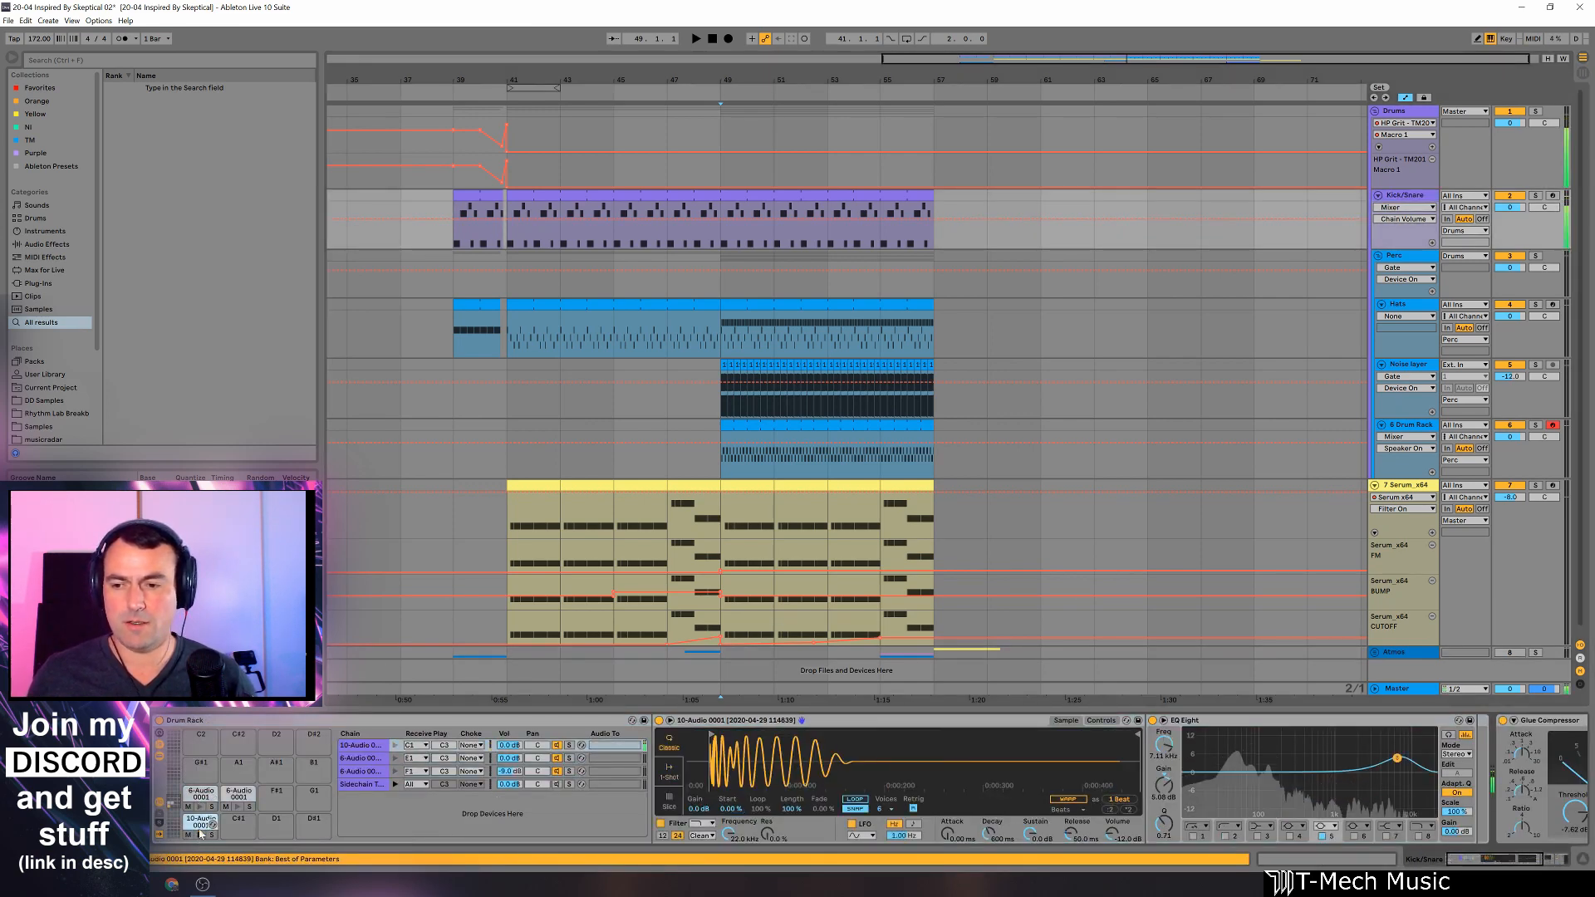
Step: Examine the samples and EQs of the two pads above the kick, and listen to the soloed Drums group from bar 49
left_click(200, 793)
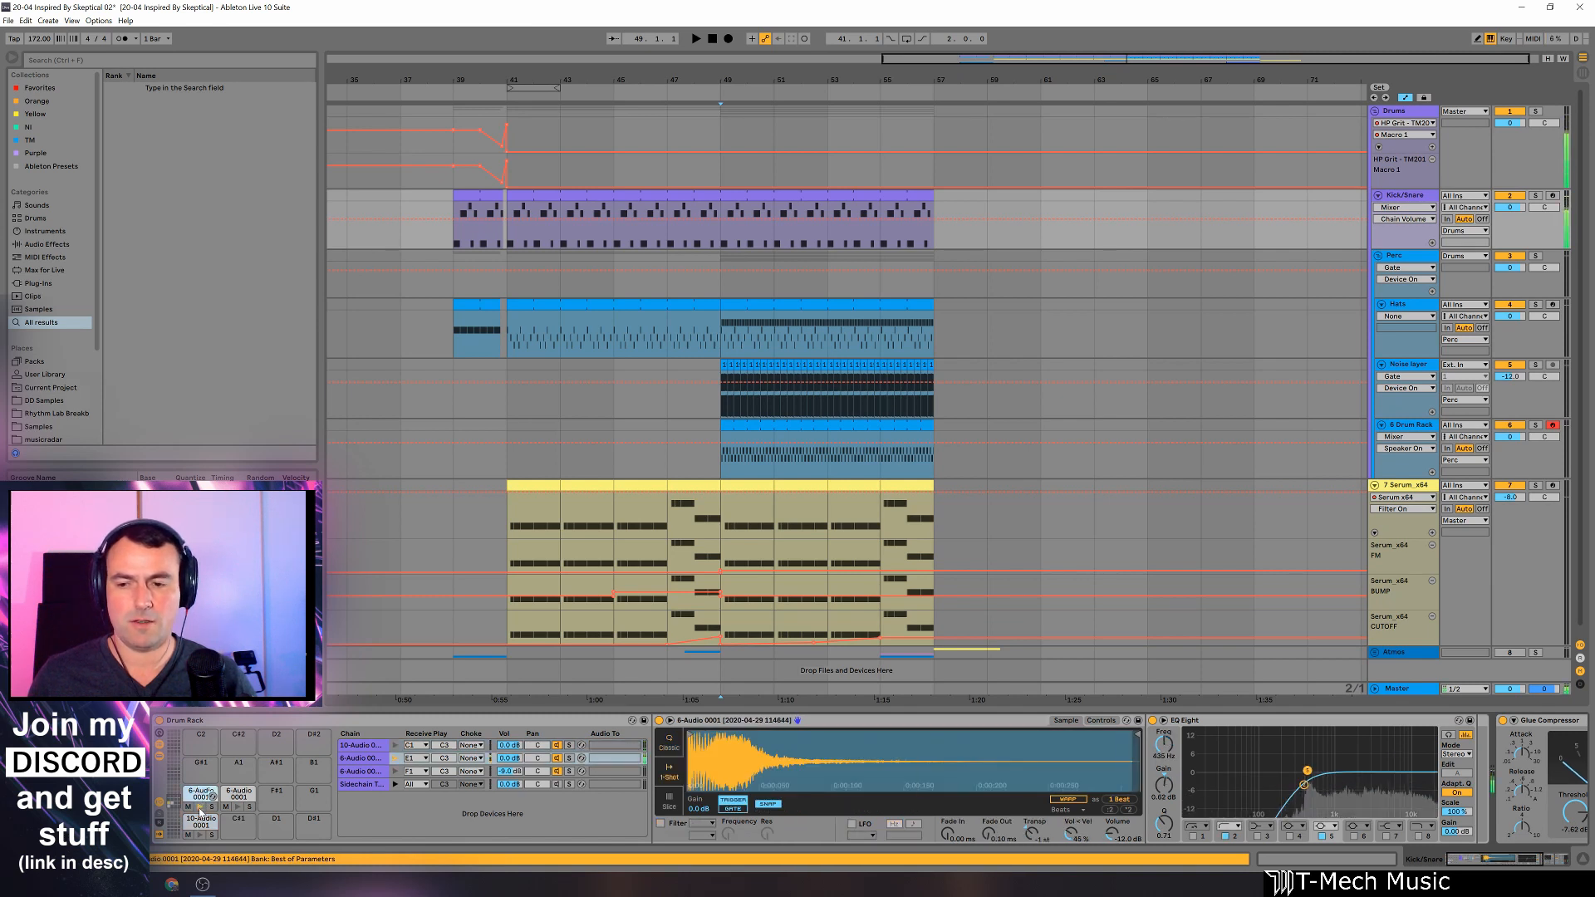
left_click(236, 800)
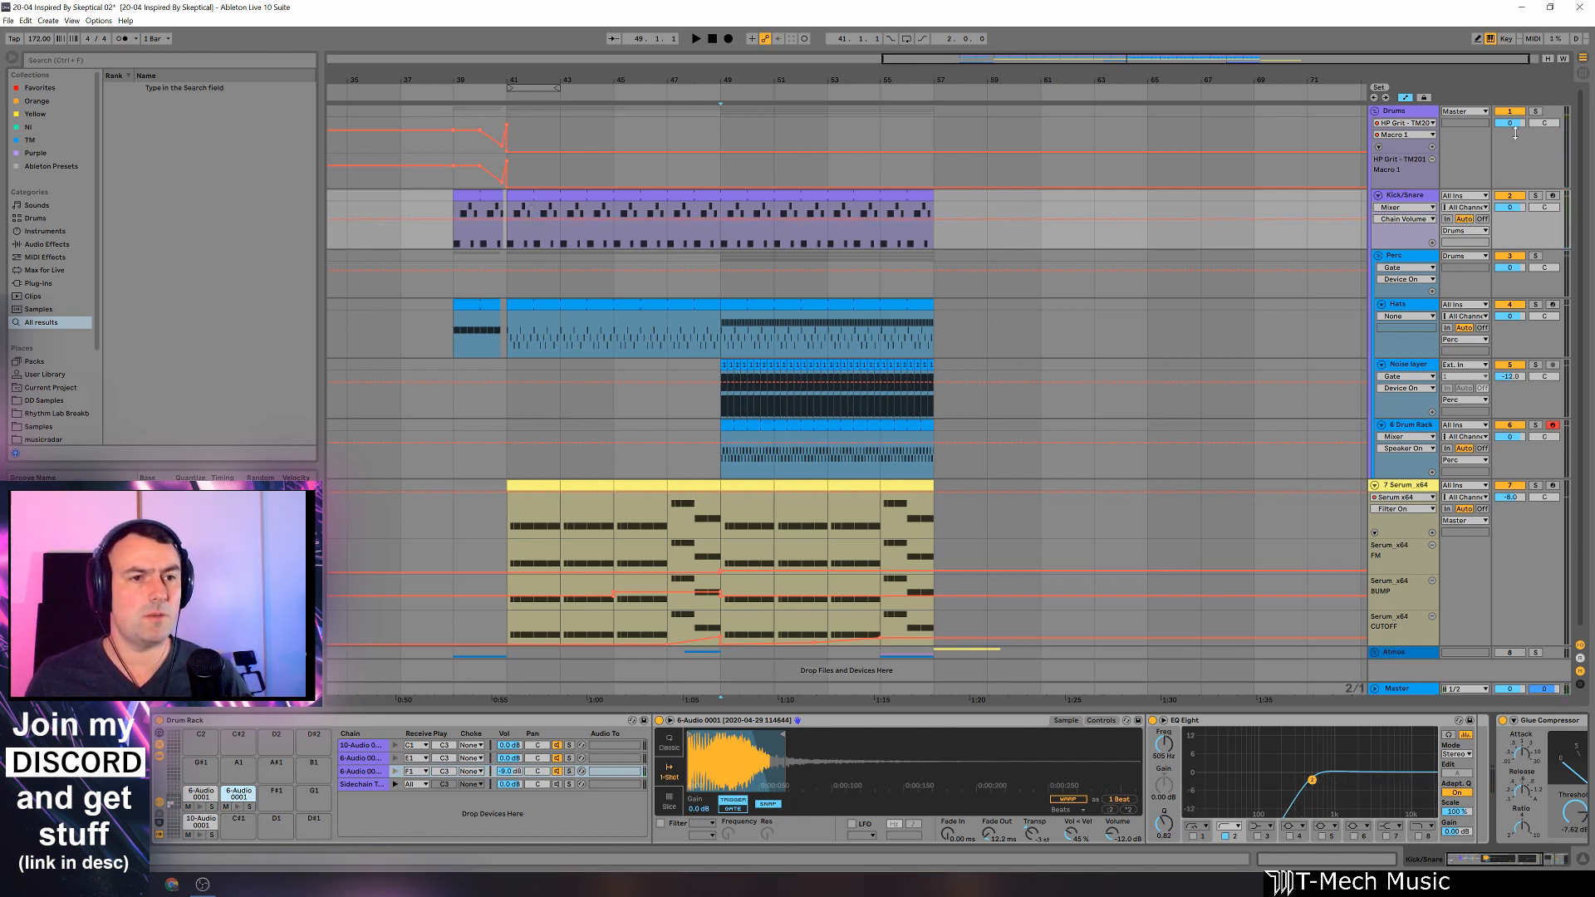
left_click(1540, 114)
key("space")
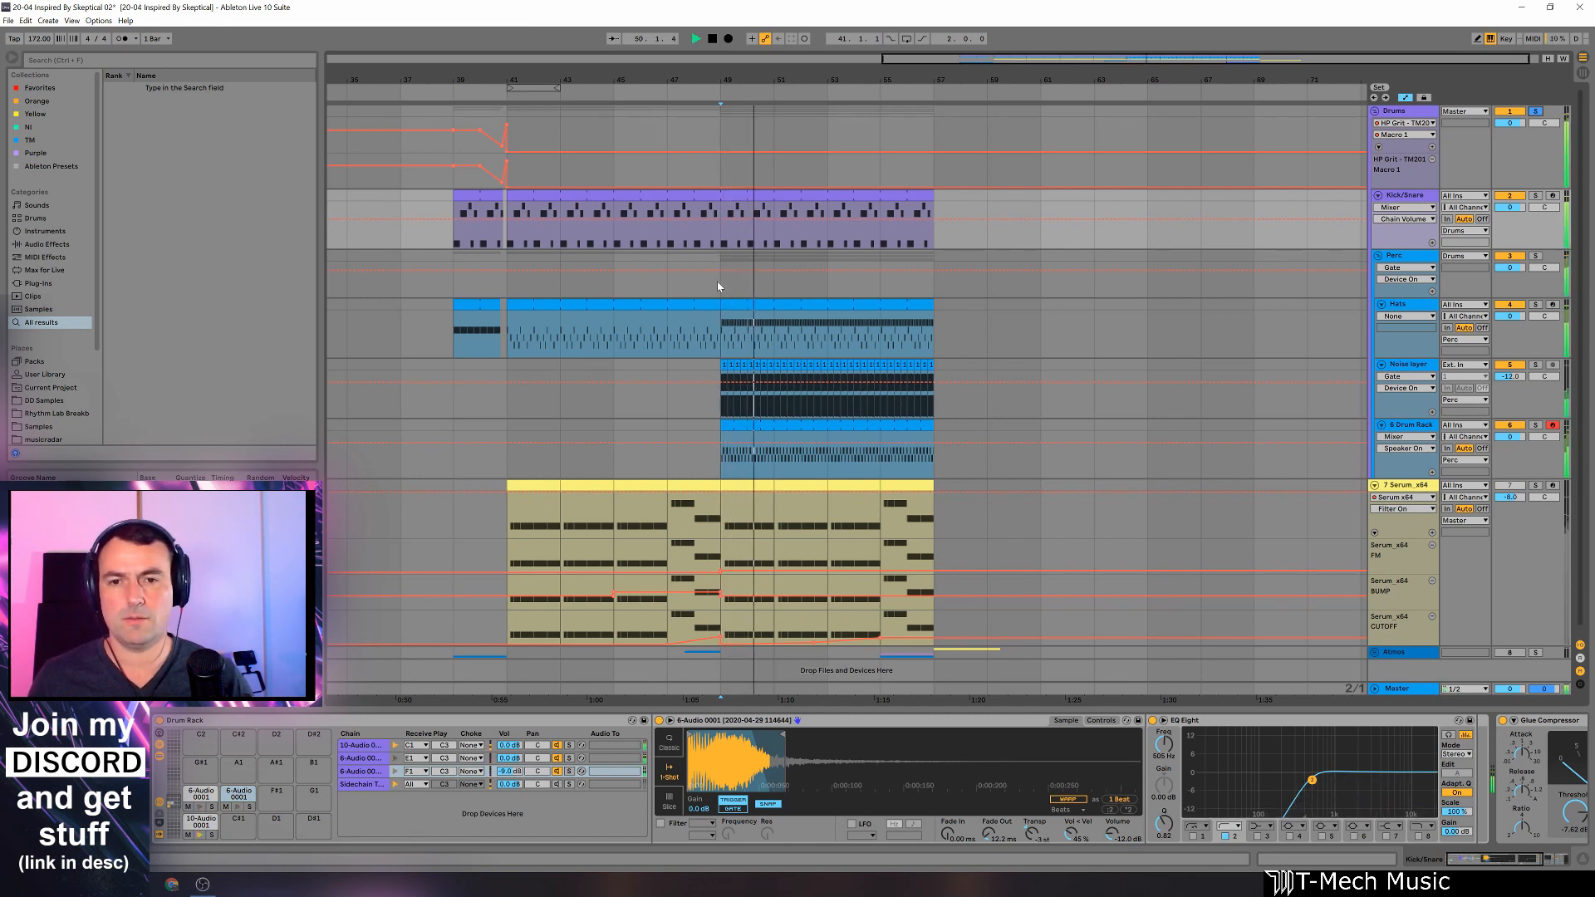
key("space")
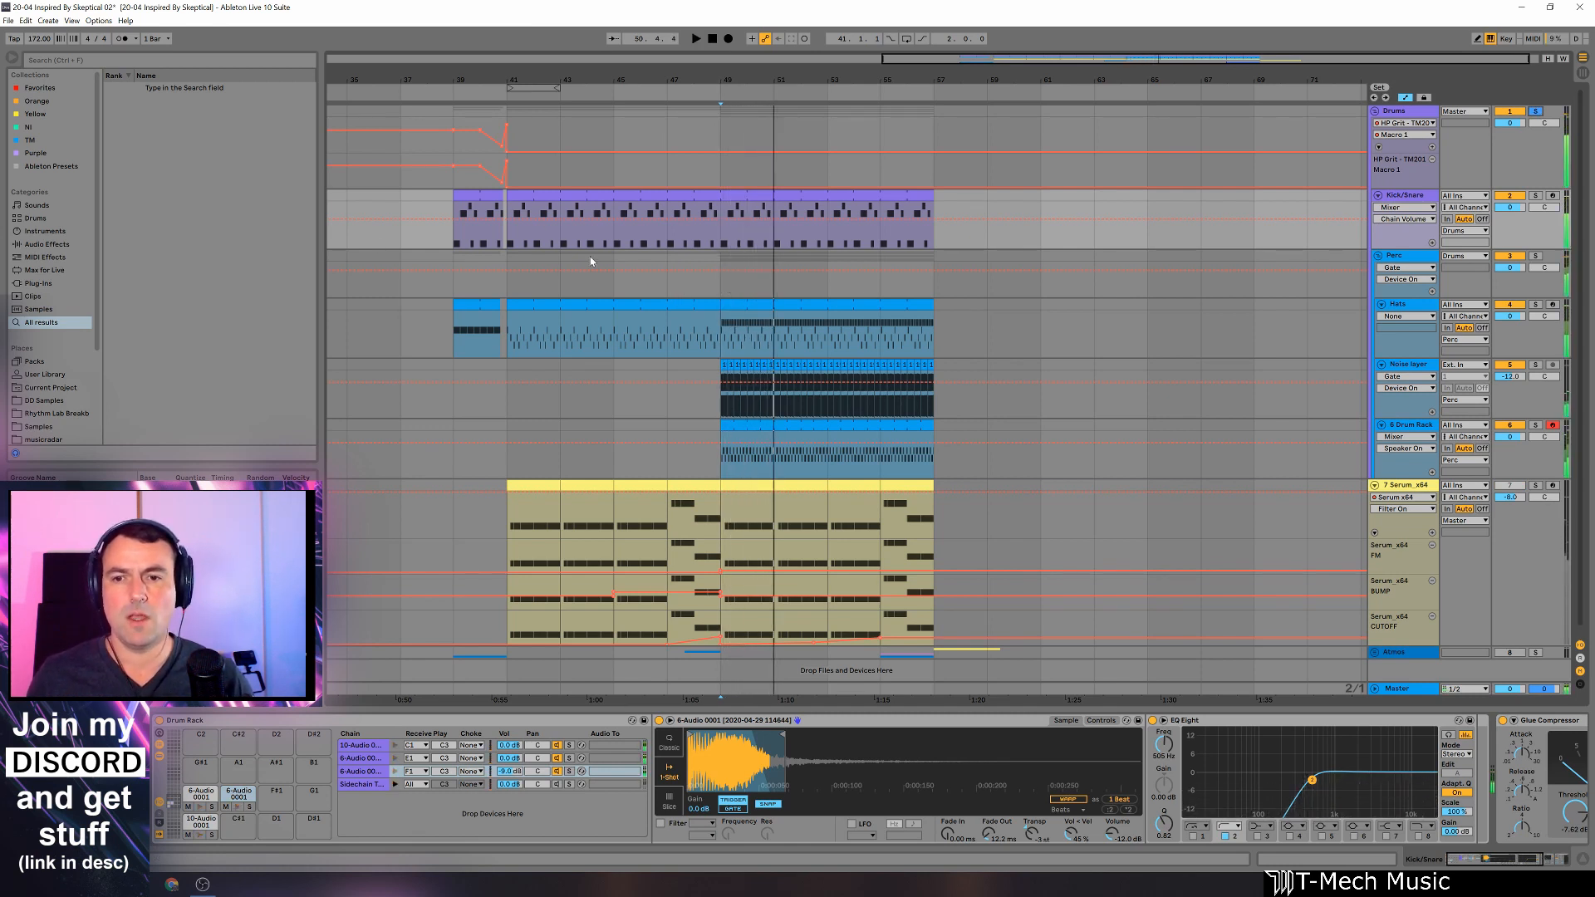
Step: Solo the Perc group and listen from bar 41 with its sidechained Gate on and with it switched off
left_click(529, 306)
left_click(1431, 266)
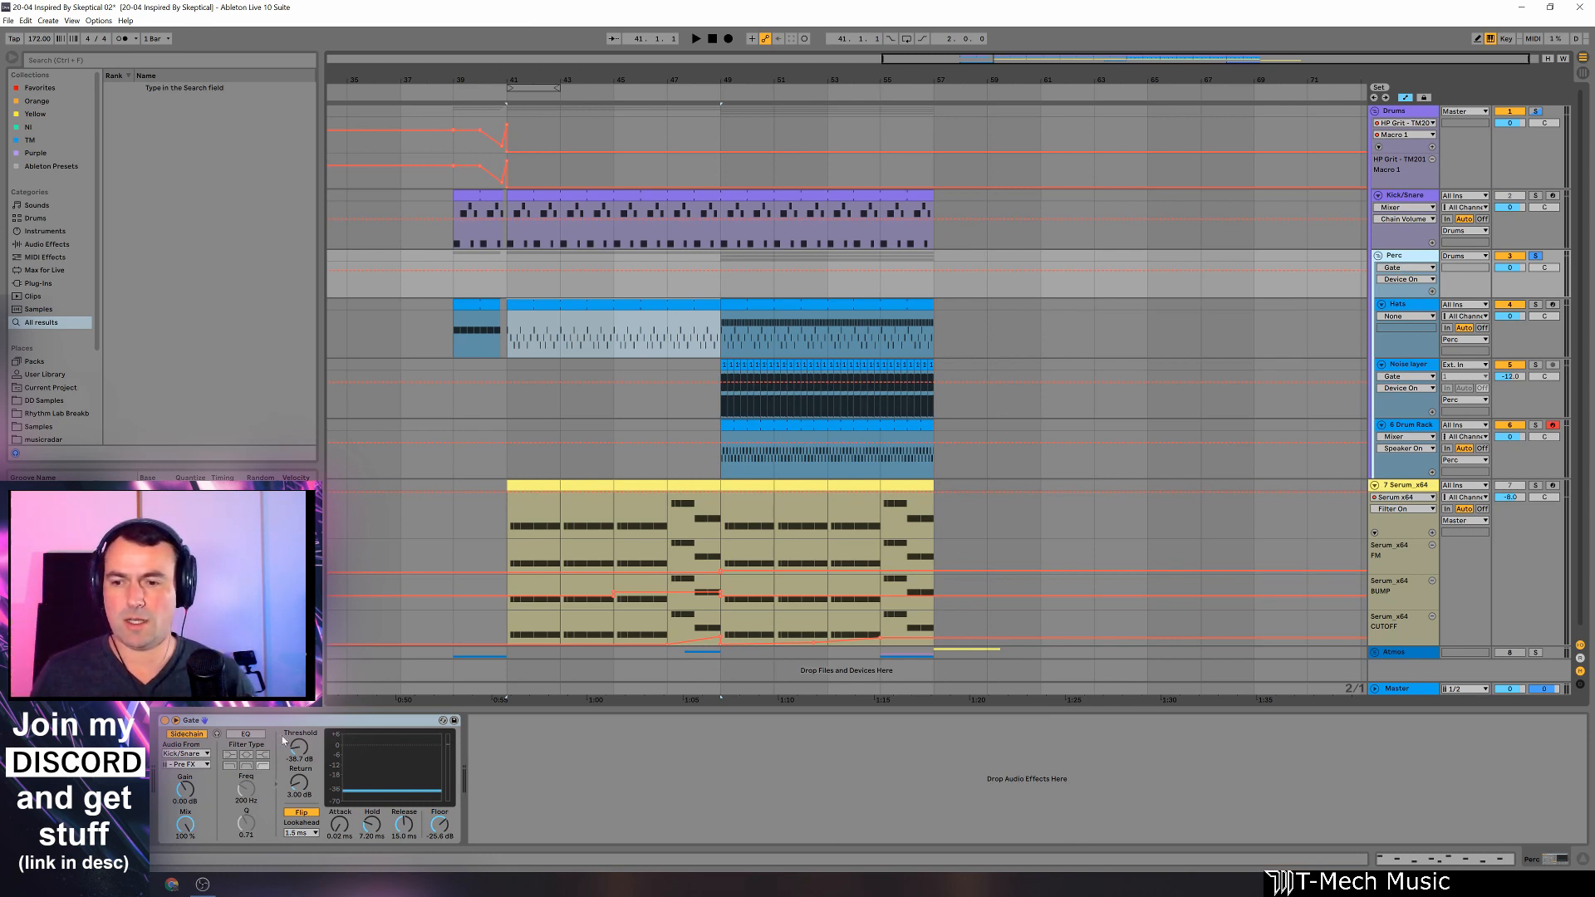
key("space")
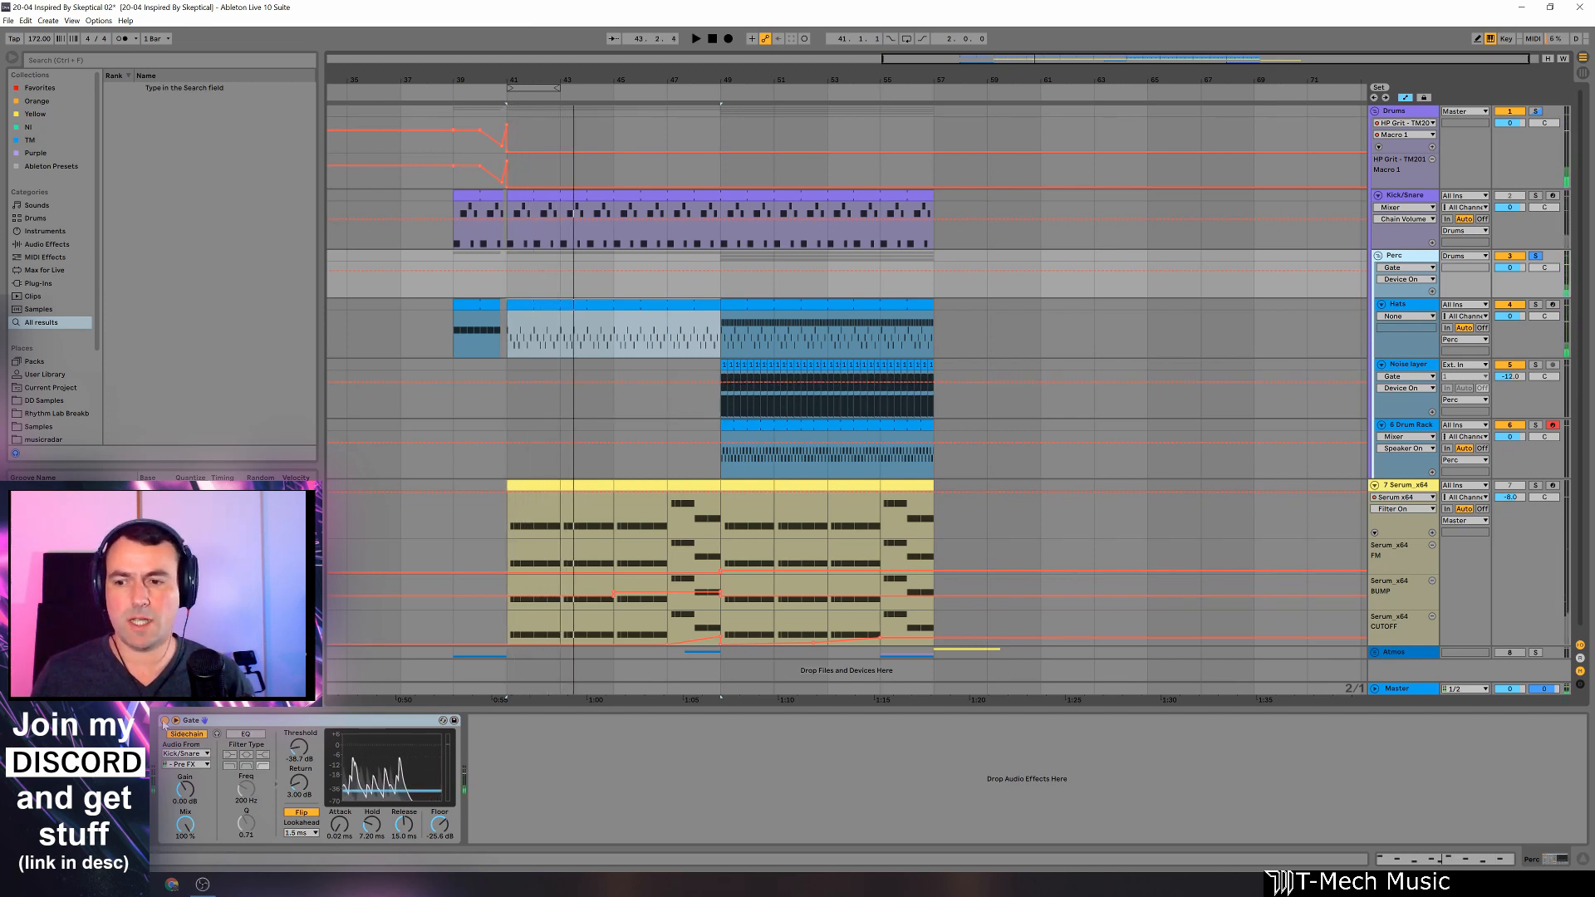
left_click(165, 720)
key("space")
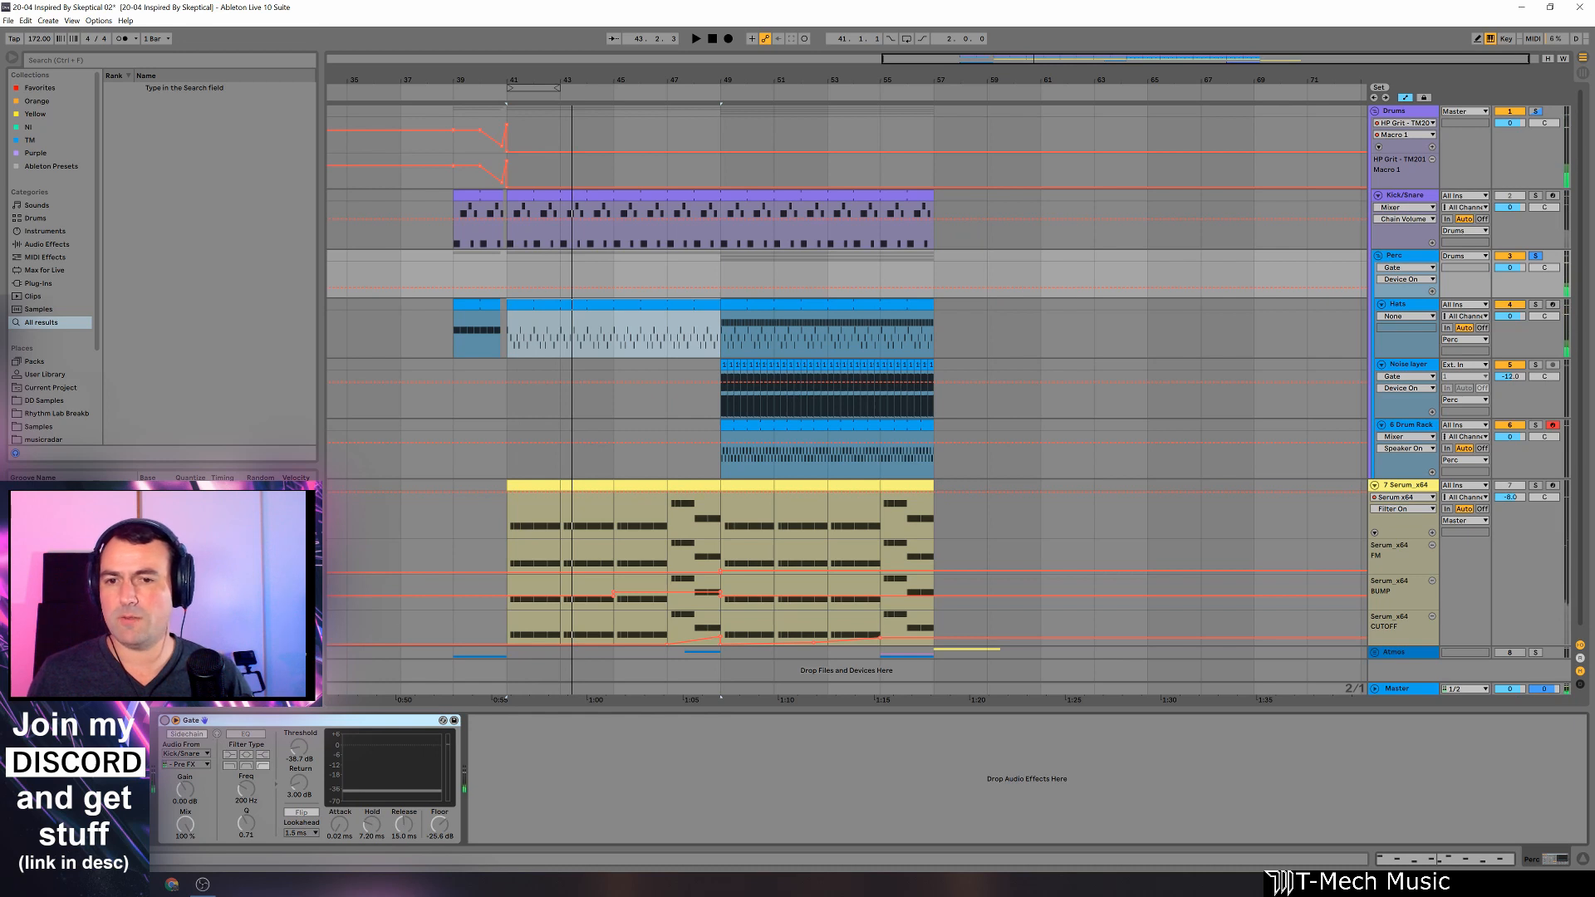
Step: Select bars 49 to 51 across the Perc group and audition the percussion from bar 49
left_click(722, 264)
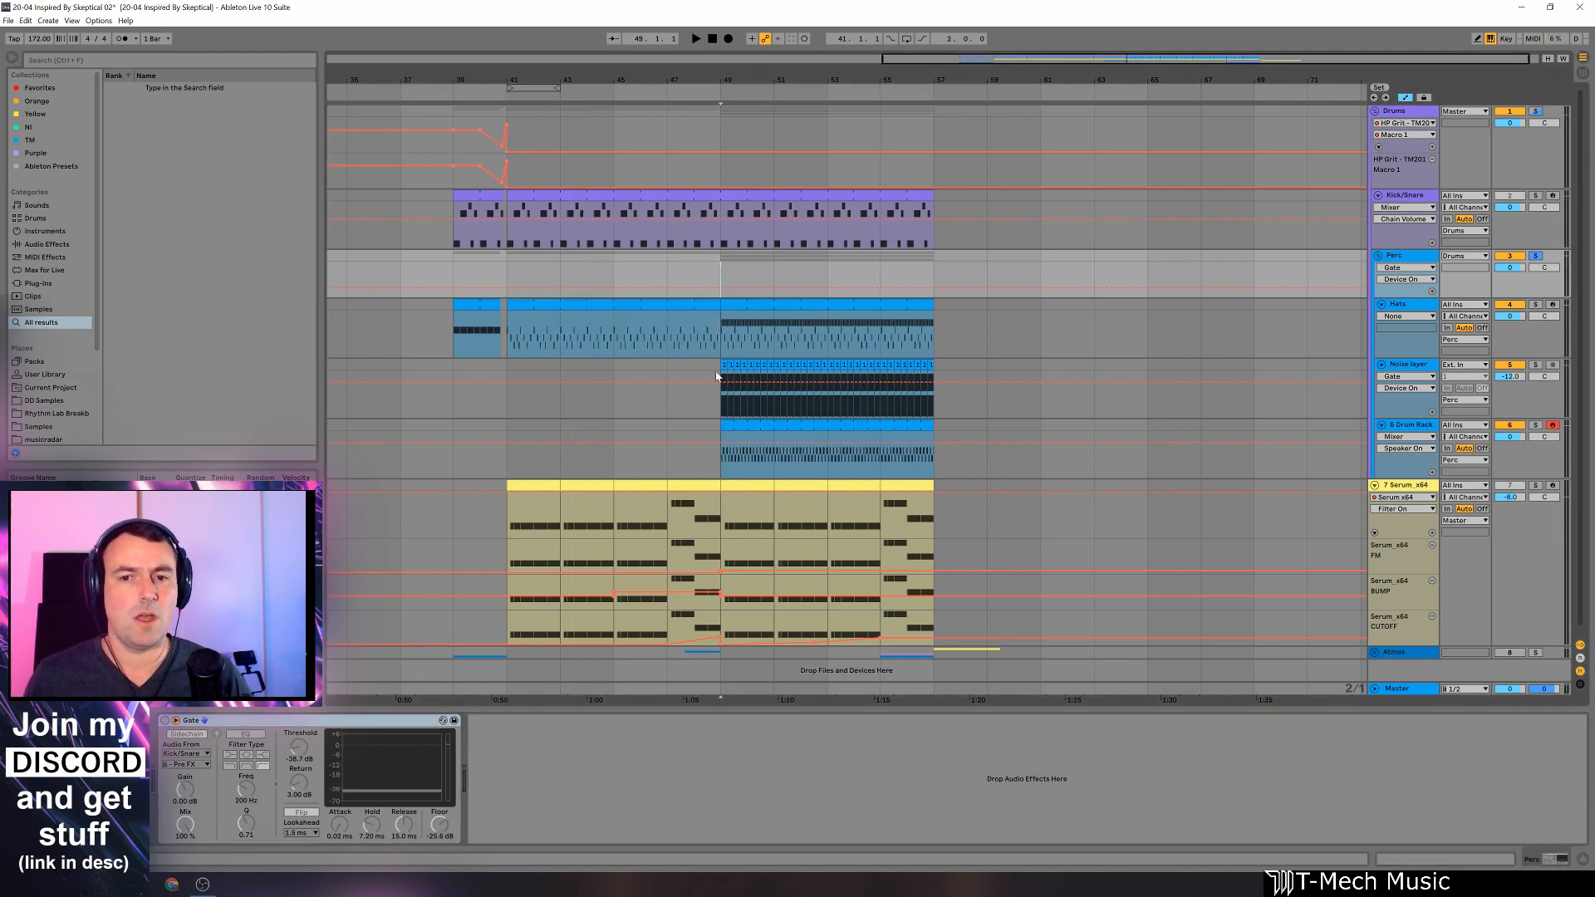
left_click_drag(712, 362, 985, 365)
left_click(988, 334)
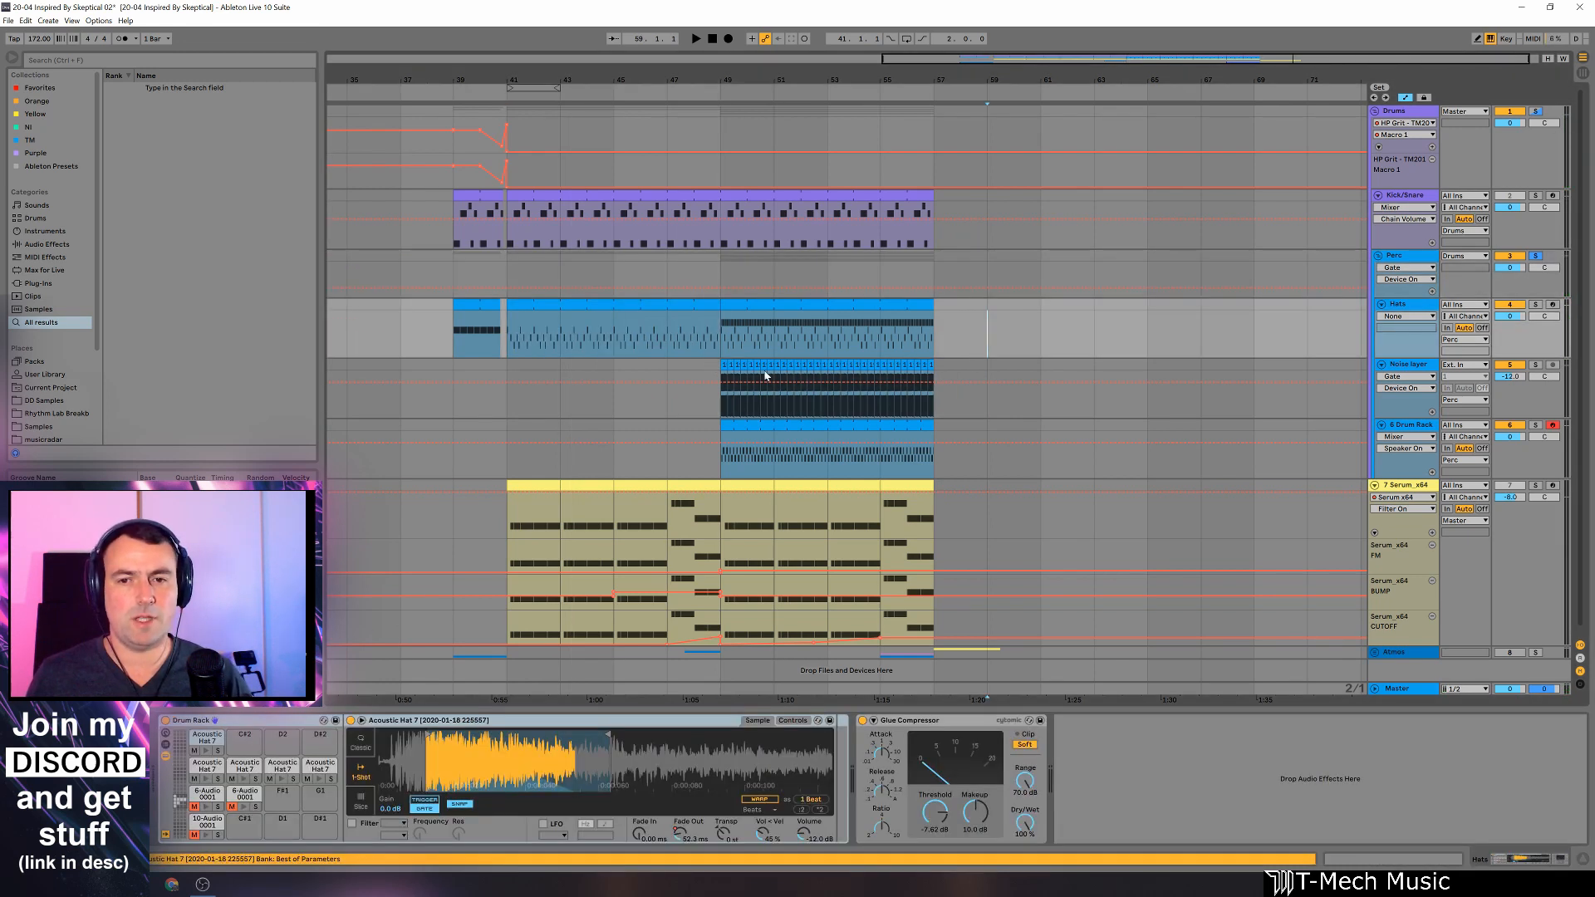
left_click_drag(723, 274, 775, 277)
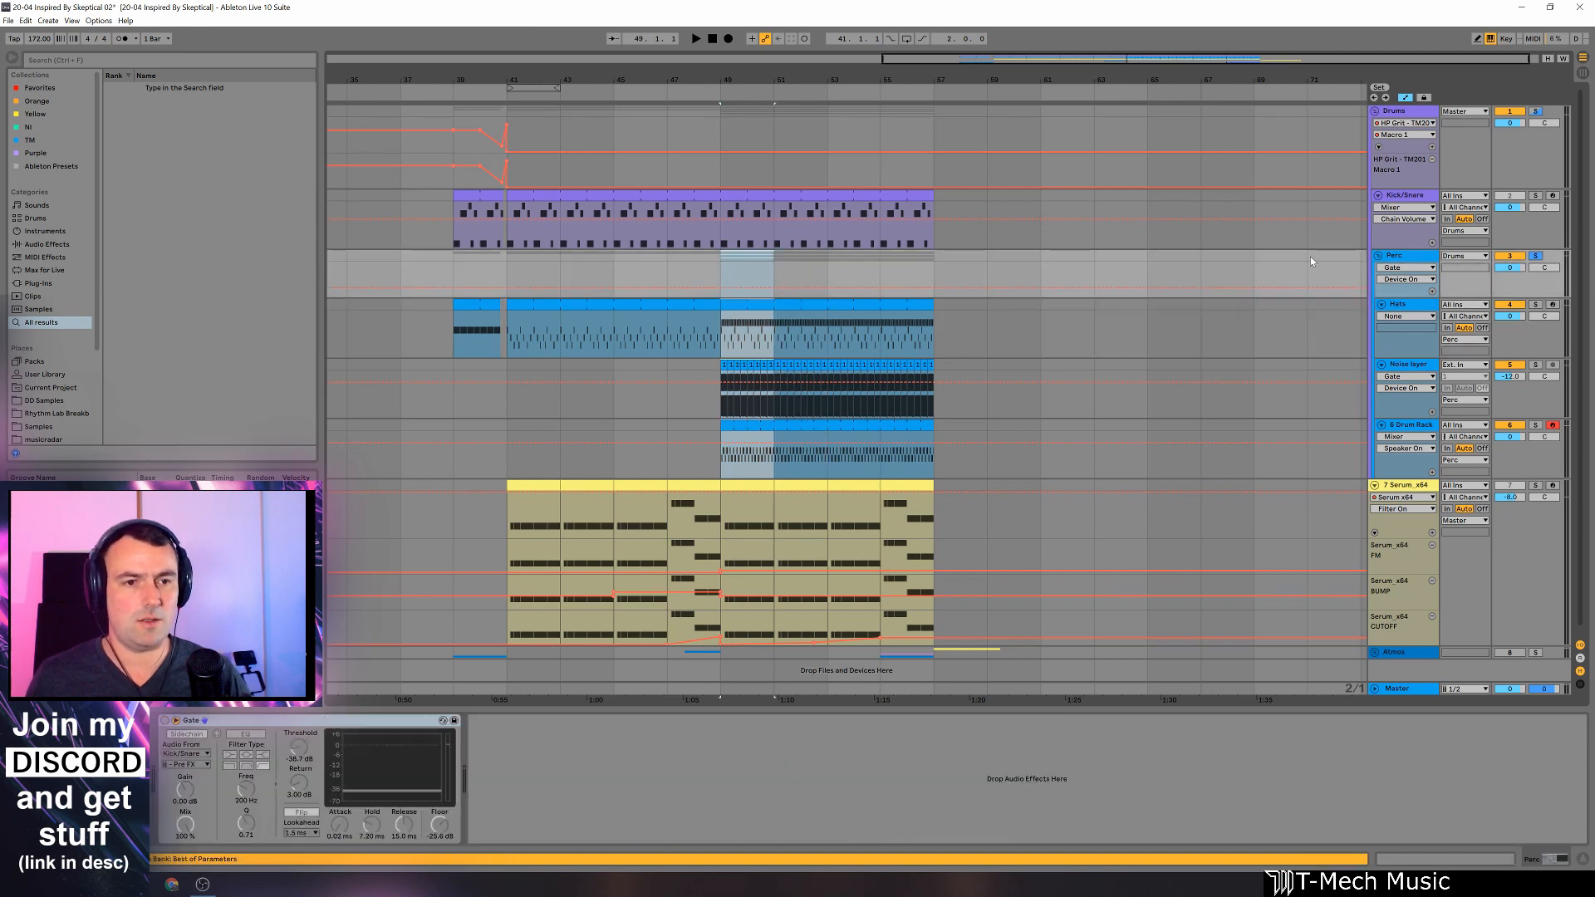
key("space")
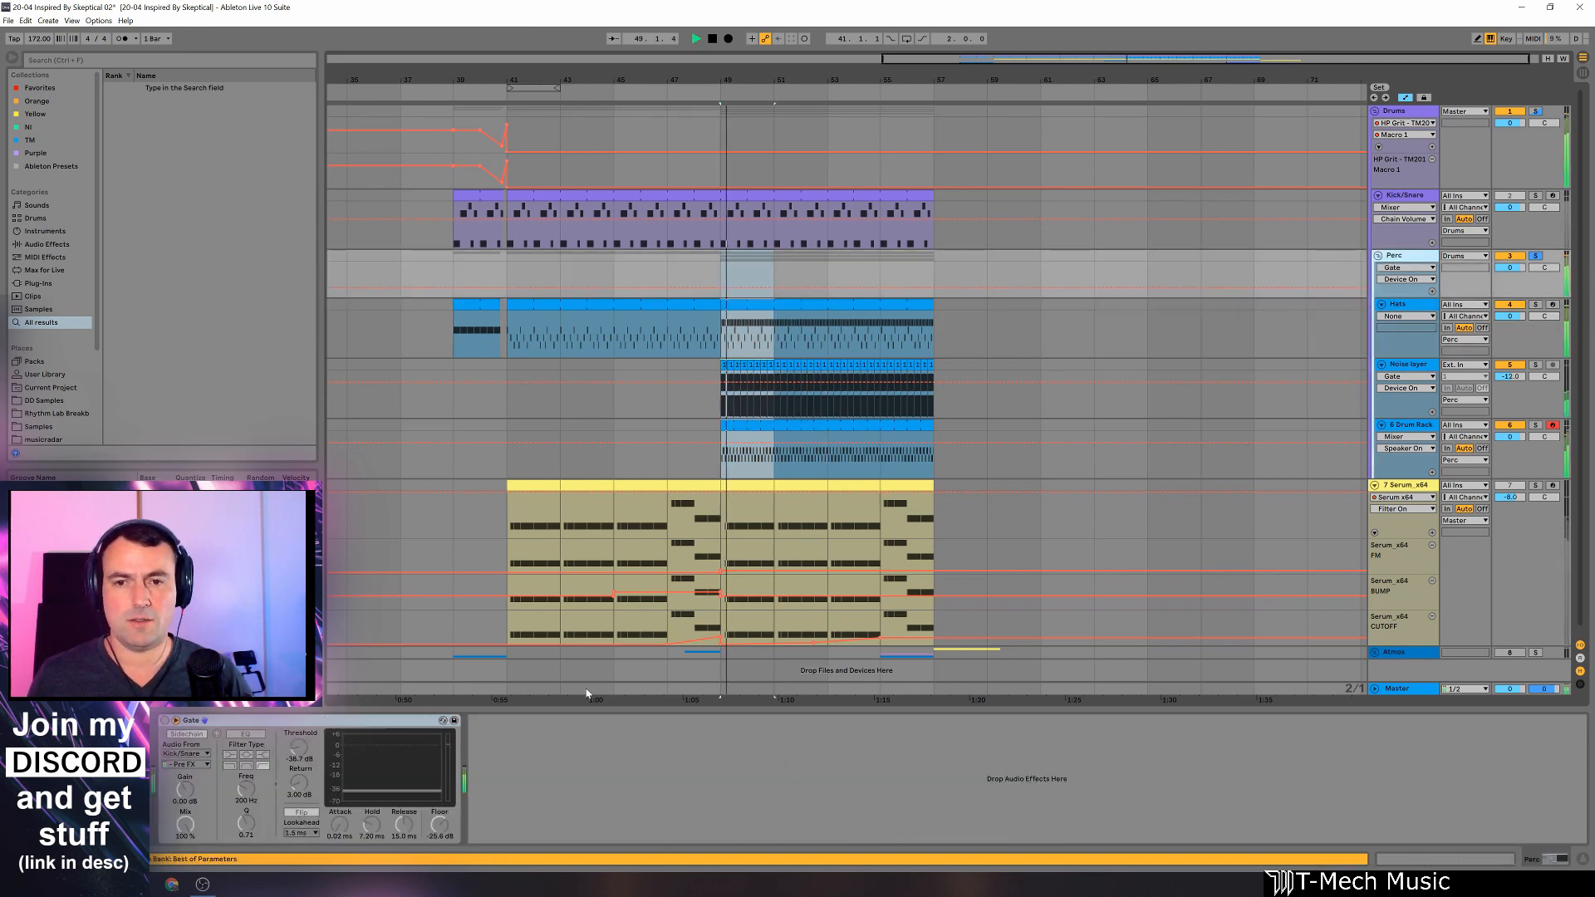
key("space")
Step: Audition the 6 Drum Rack track and the Noise layer track from bar 49, soloing one at a time
left_click(1534, 426)
key("space")
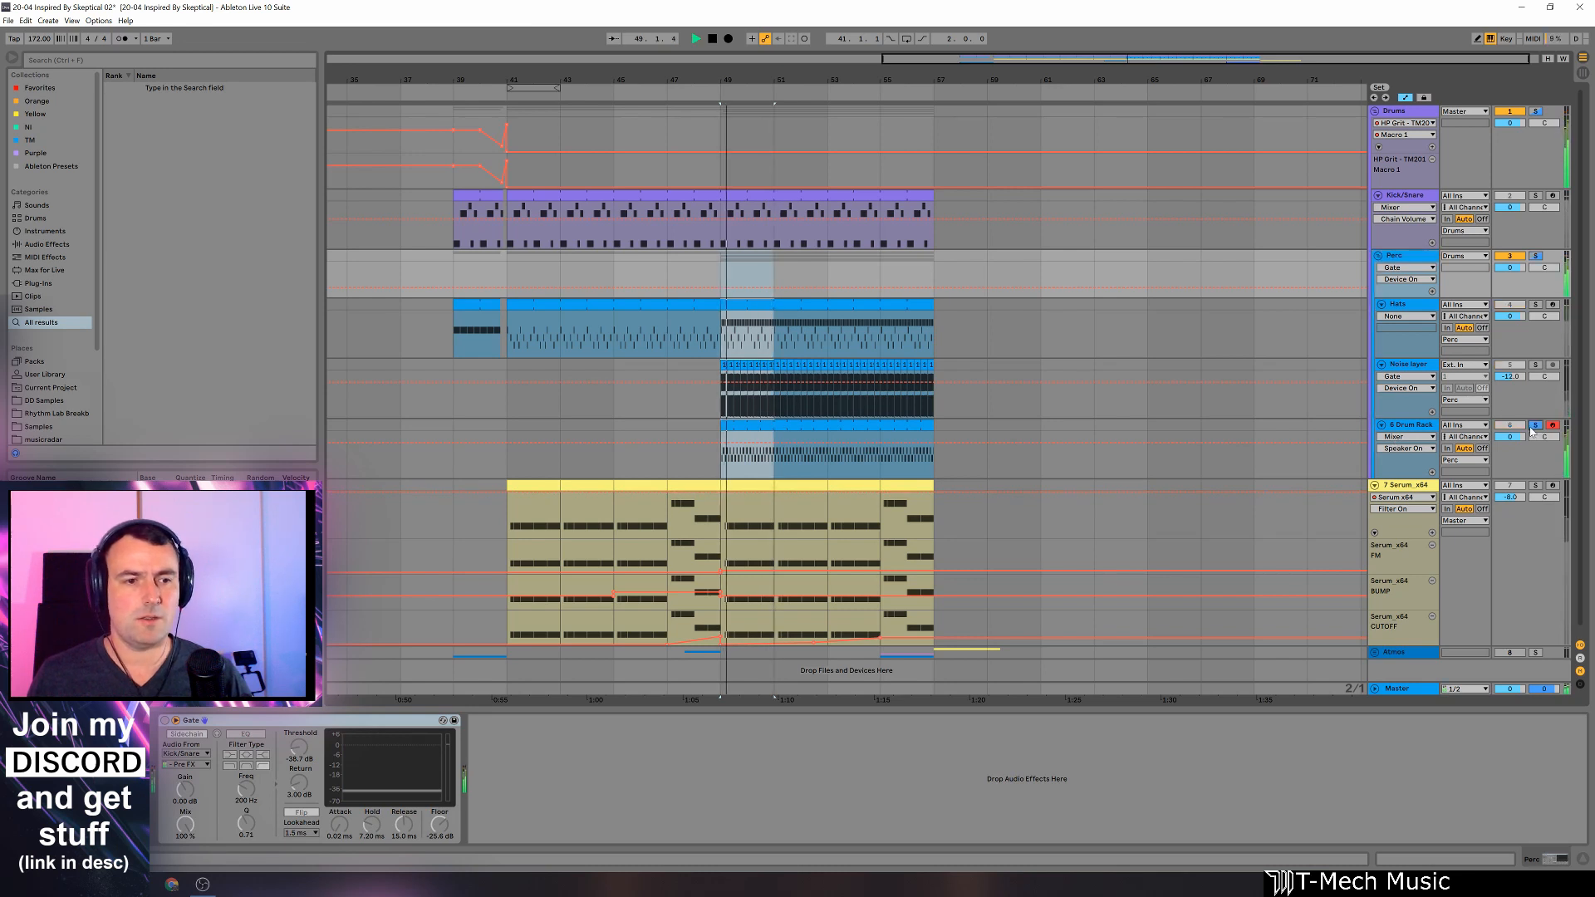
key("space")
left_click(1535, 366)
key("space")
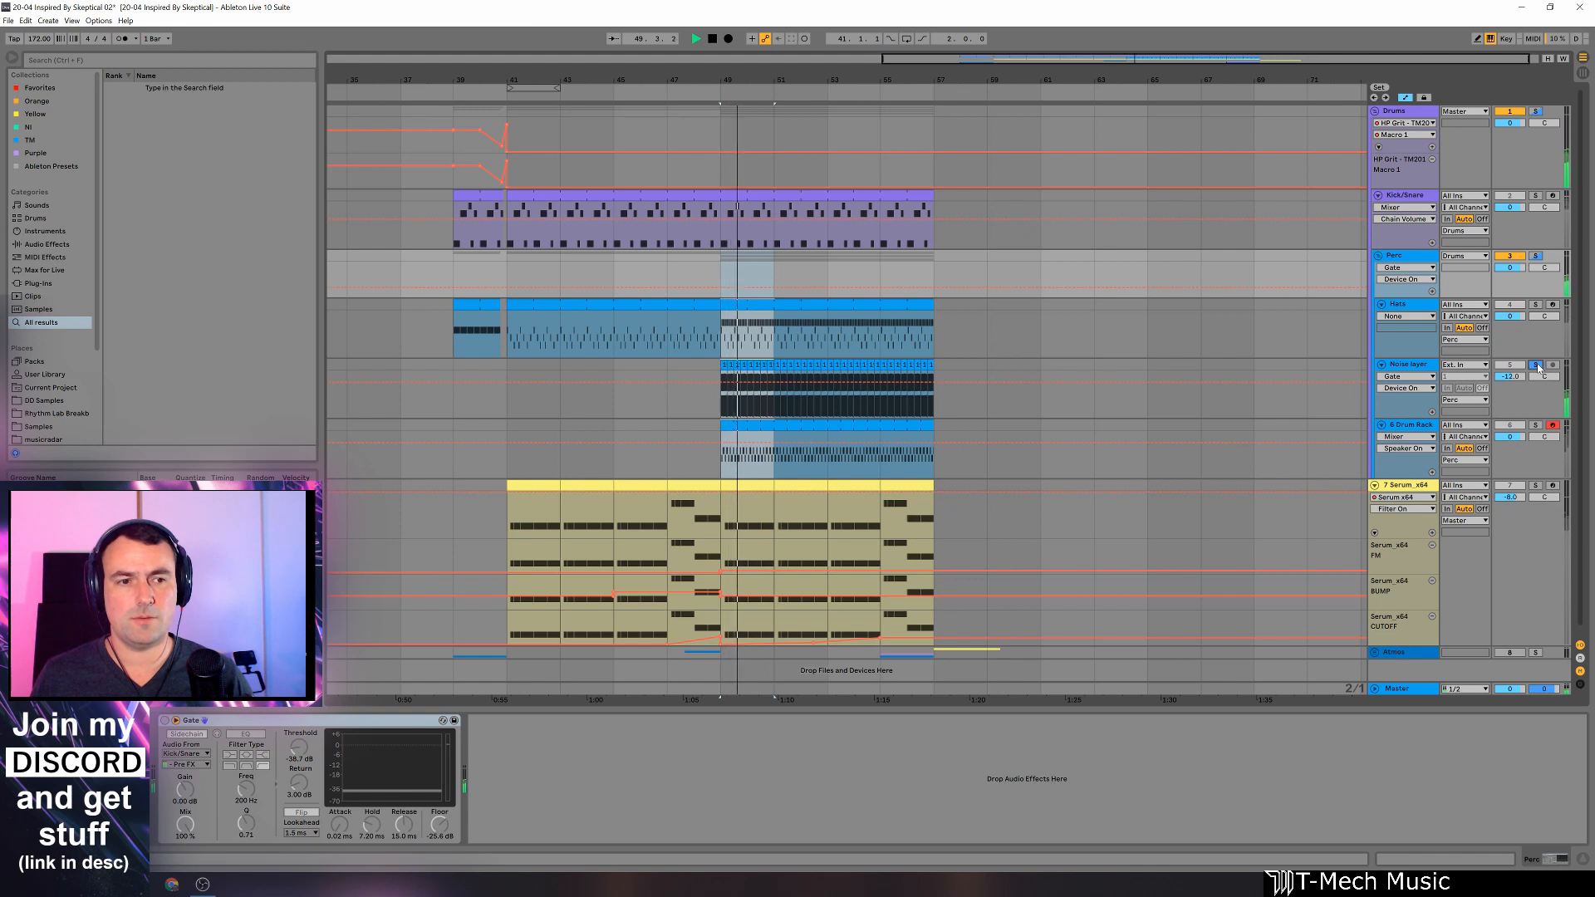
key("space")
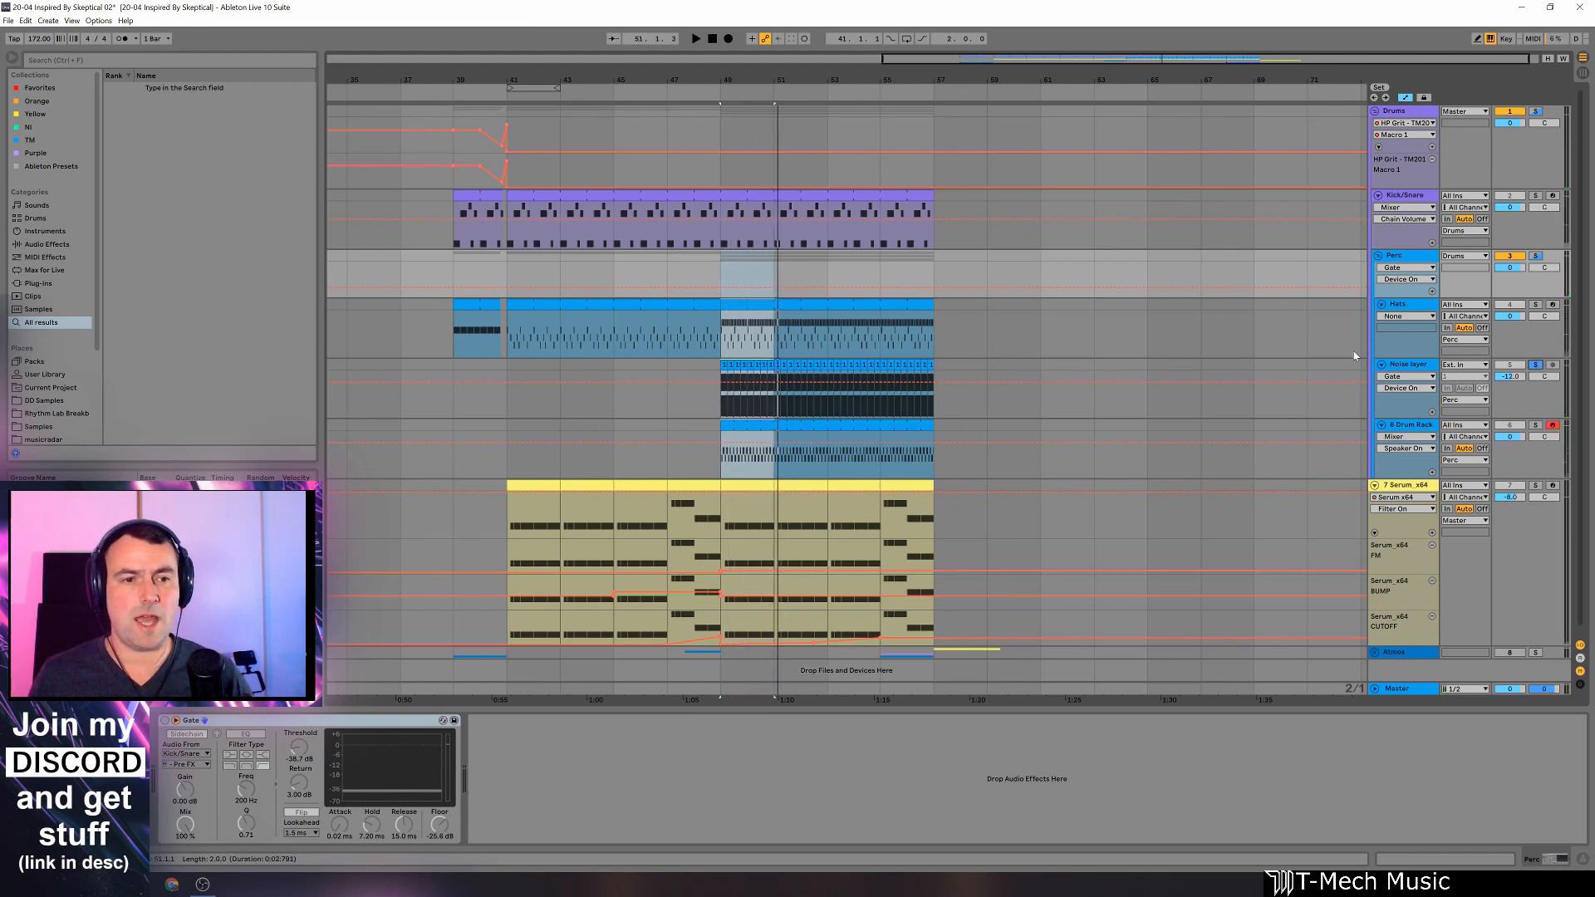
Step: Listen to the Hats track soloed from bar 47, and clear its solo
left_click(1535, 305)
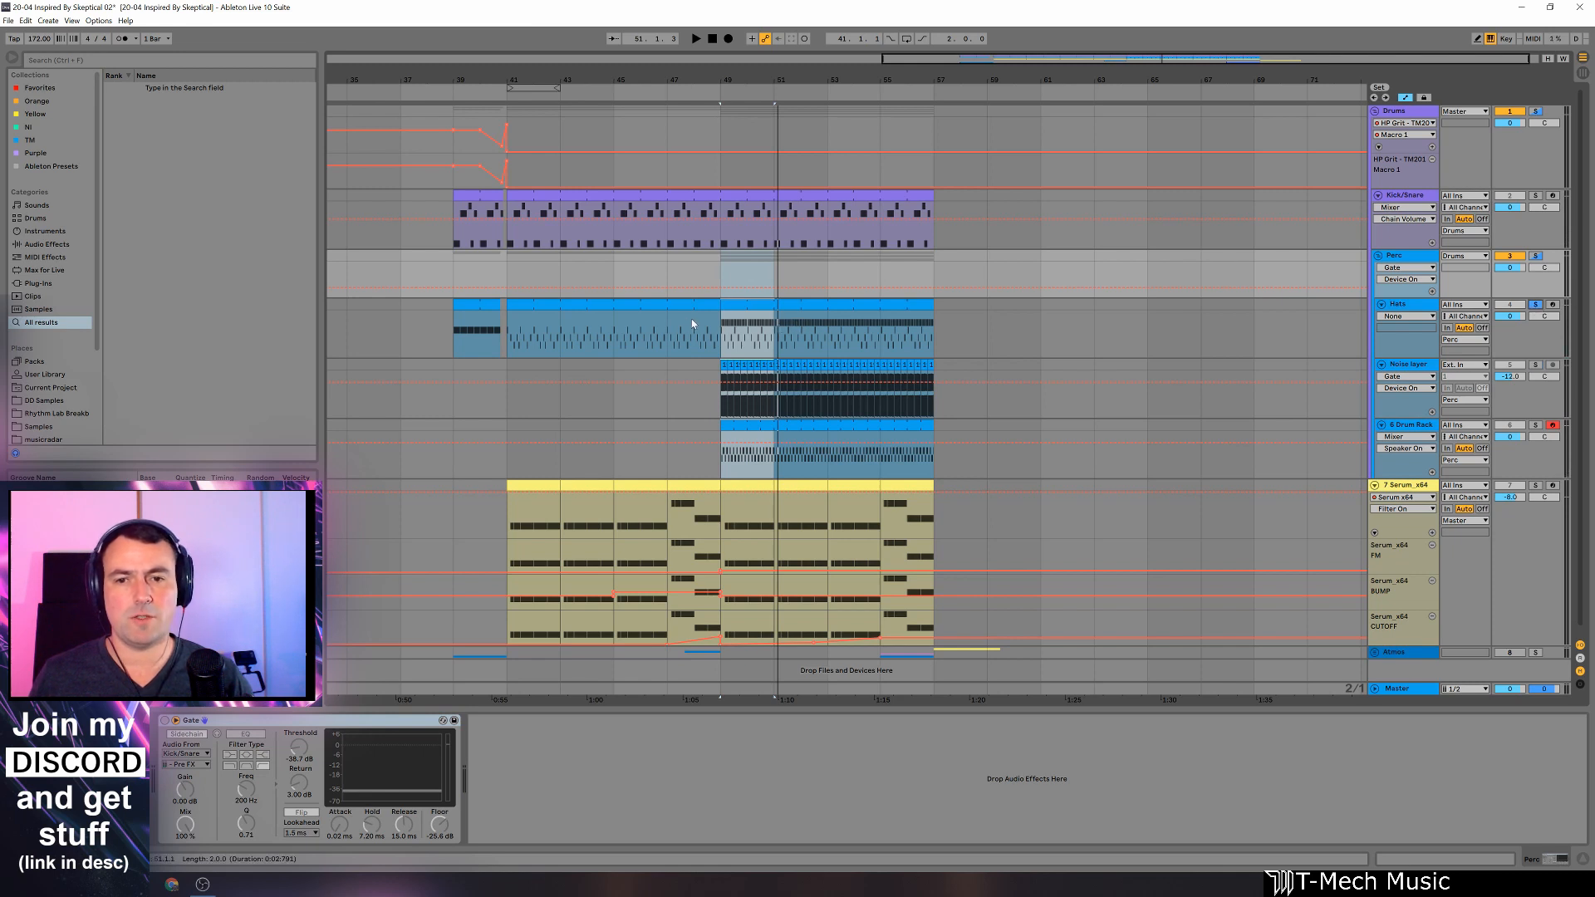
left_click(677, 266)
key("space")
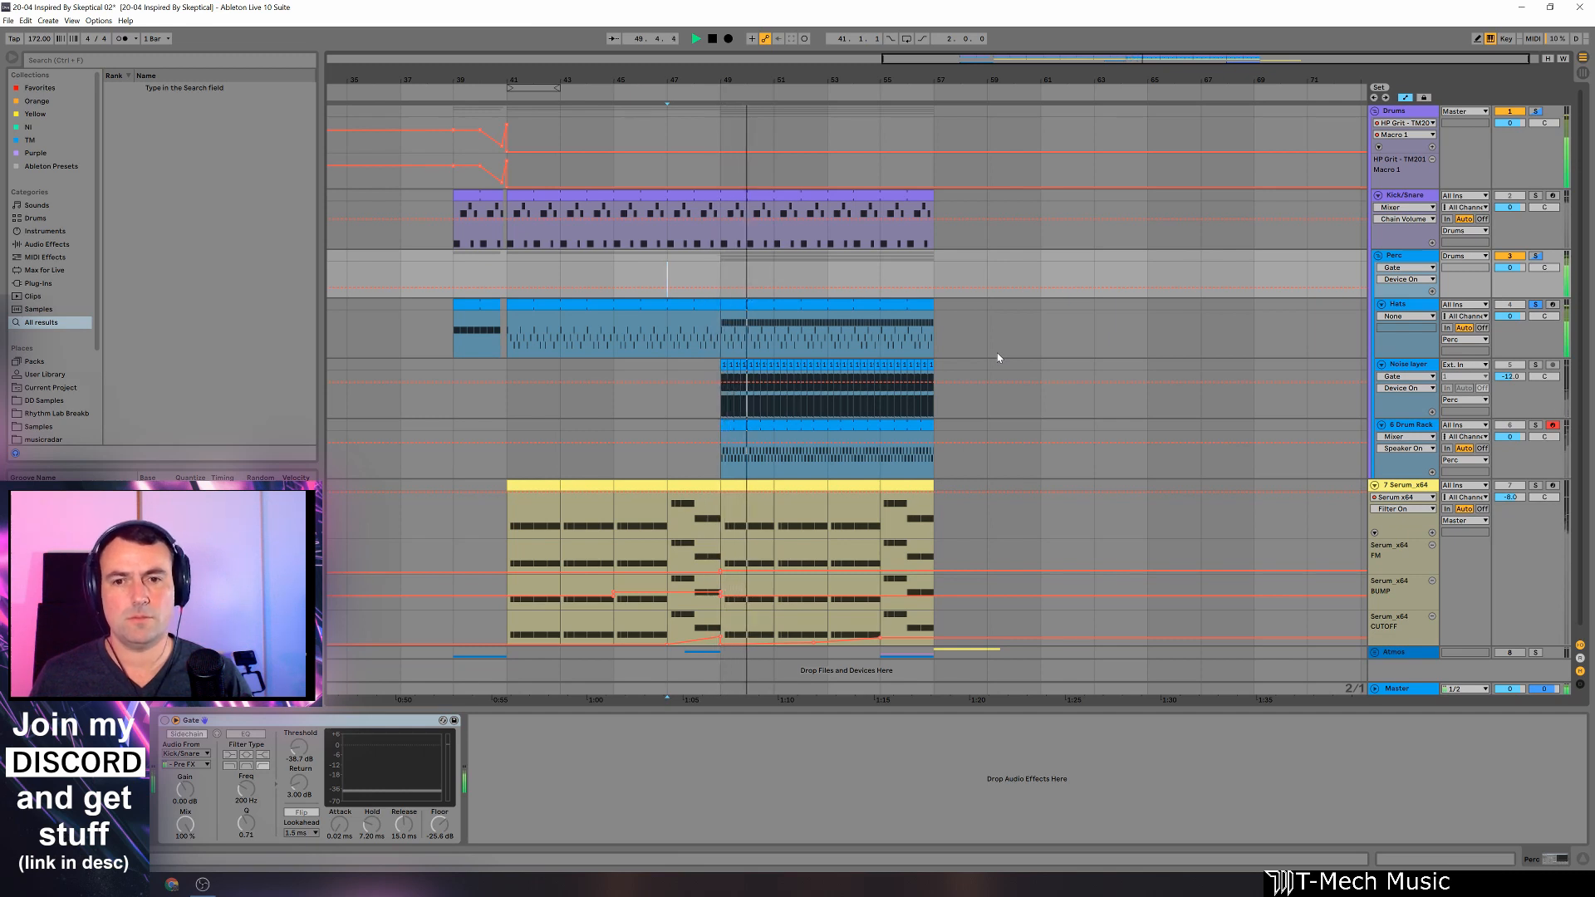
key("space")
left_click(1536, 304)
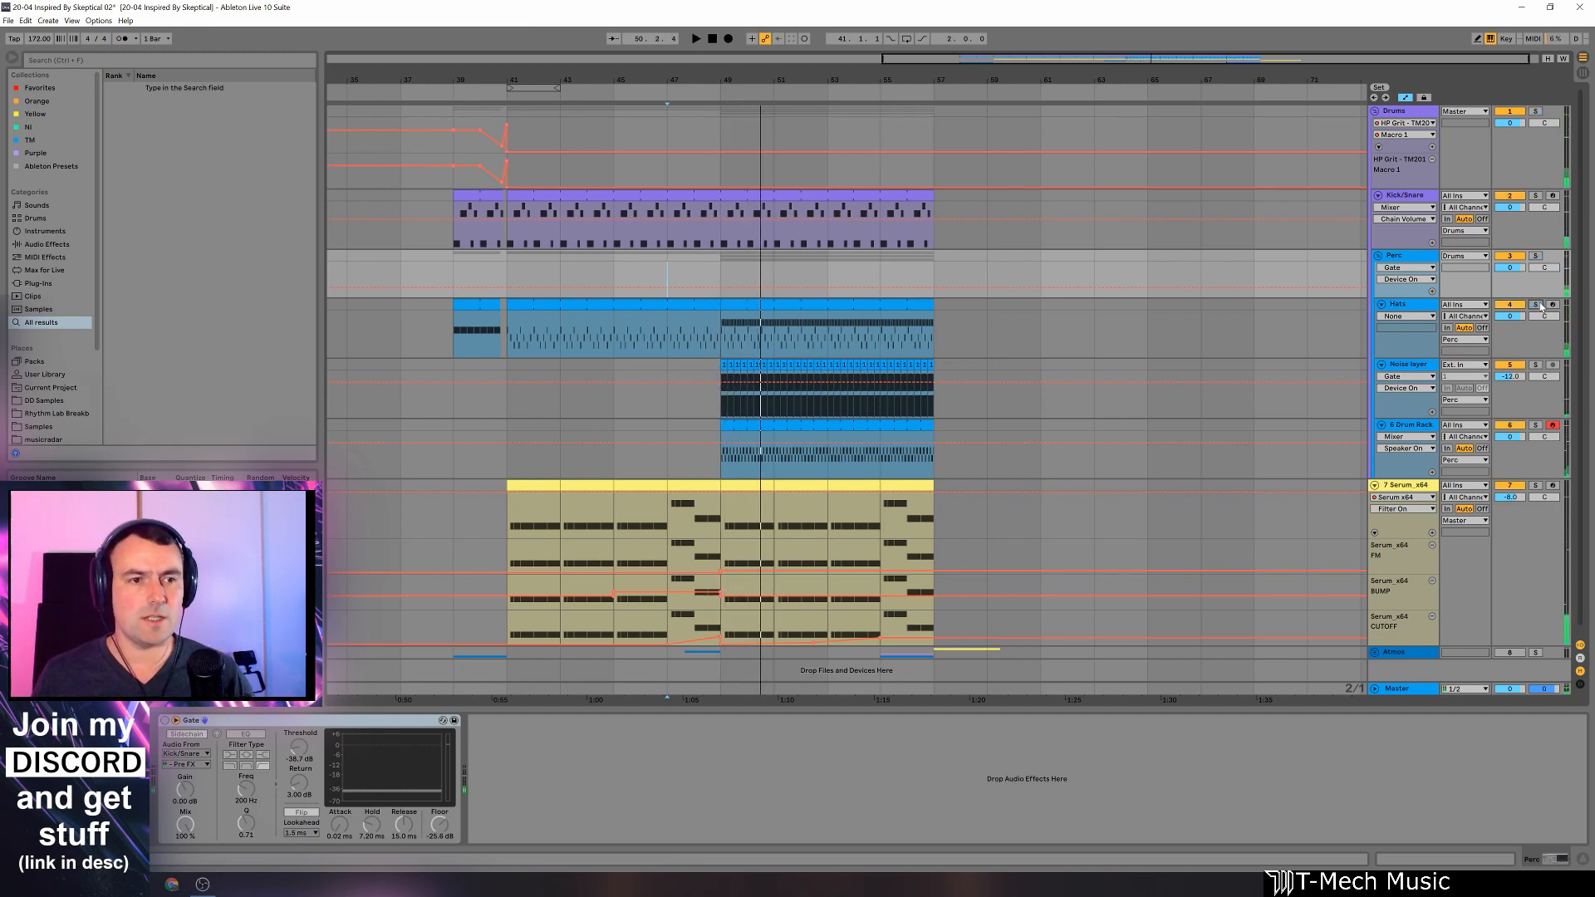
Step: Solo the Perc group, switch its Gate back on and listen from bar 47
left_click(1536, 256)
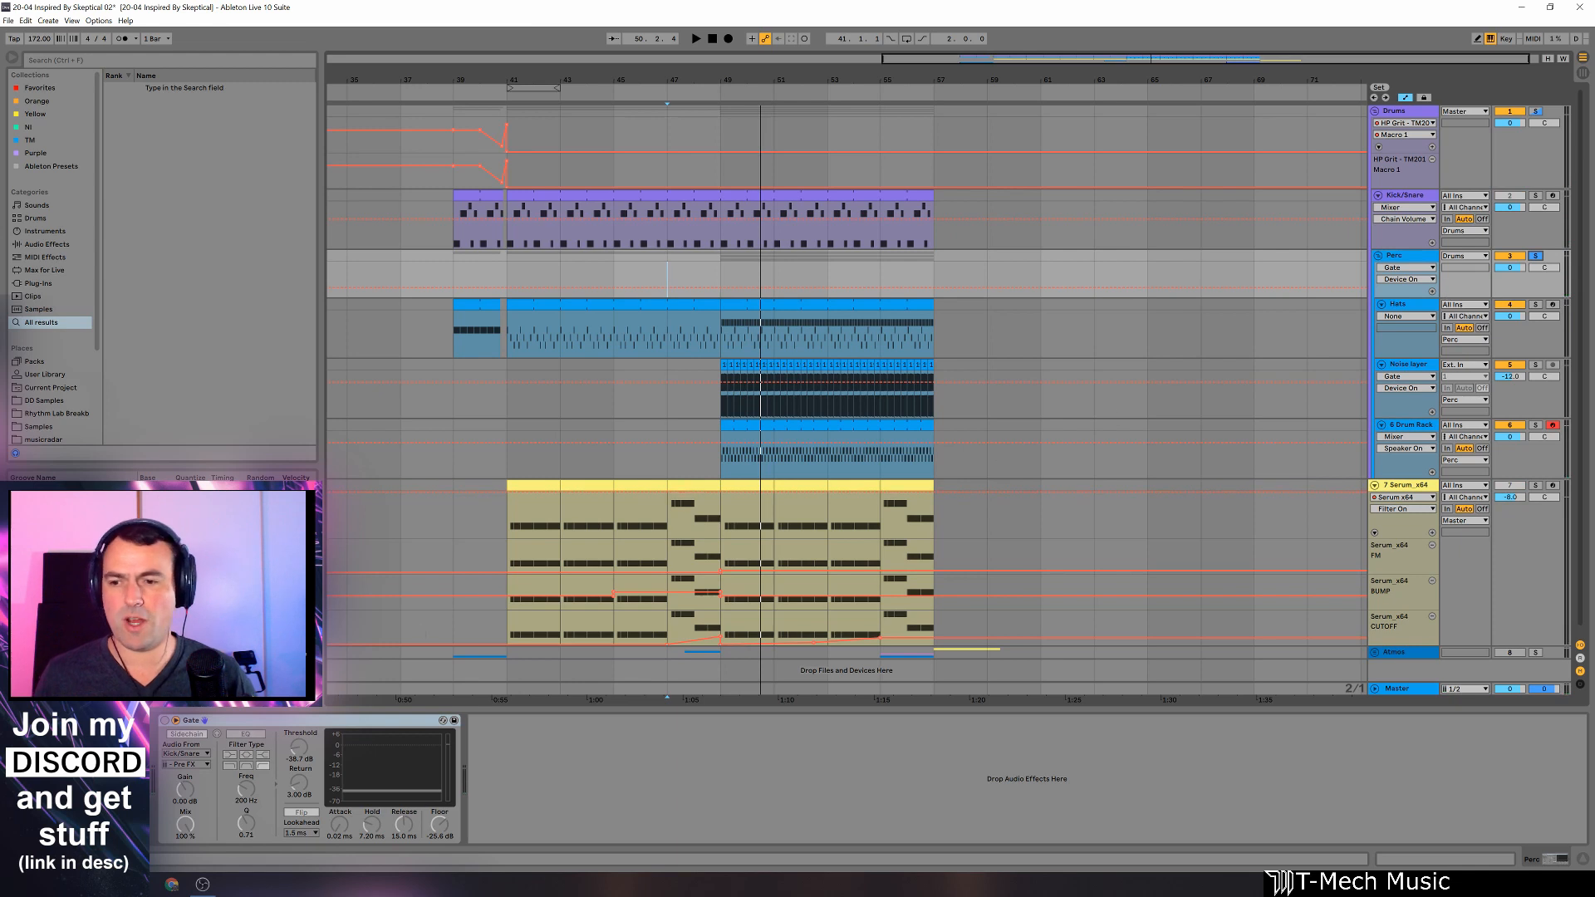
left_click(165, 720)
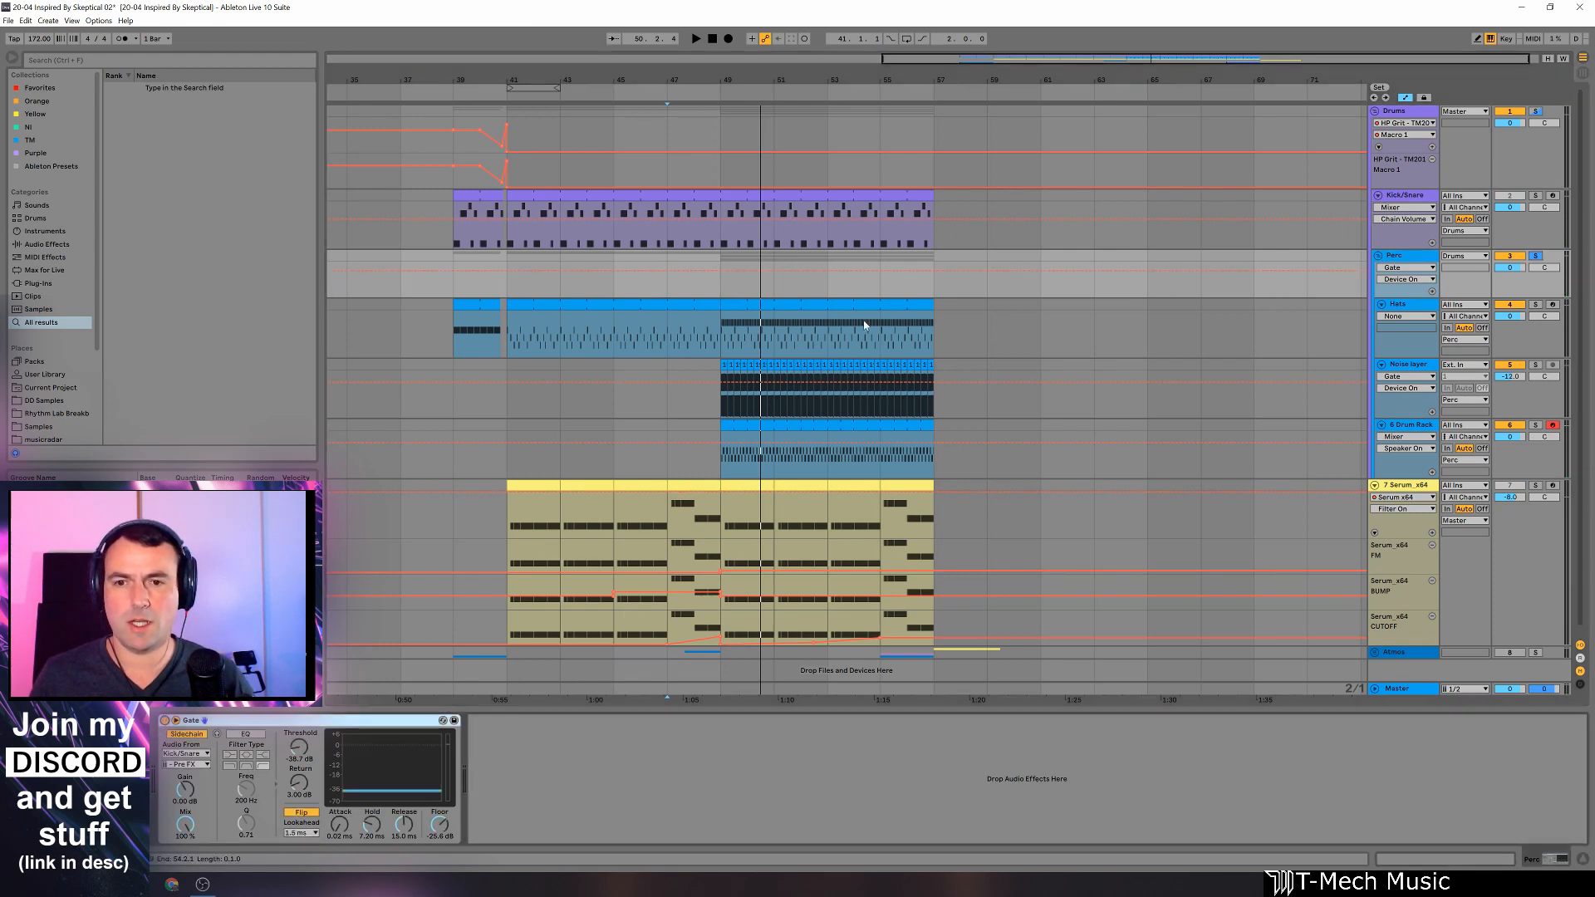
key("space")
left_click(681, 284)
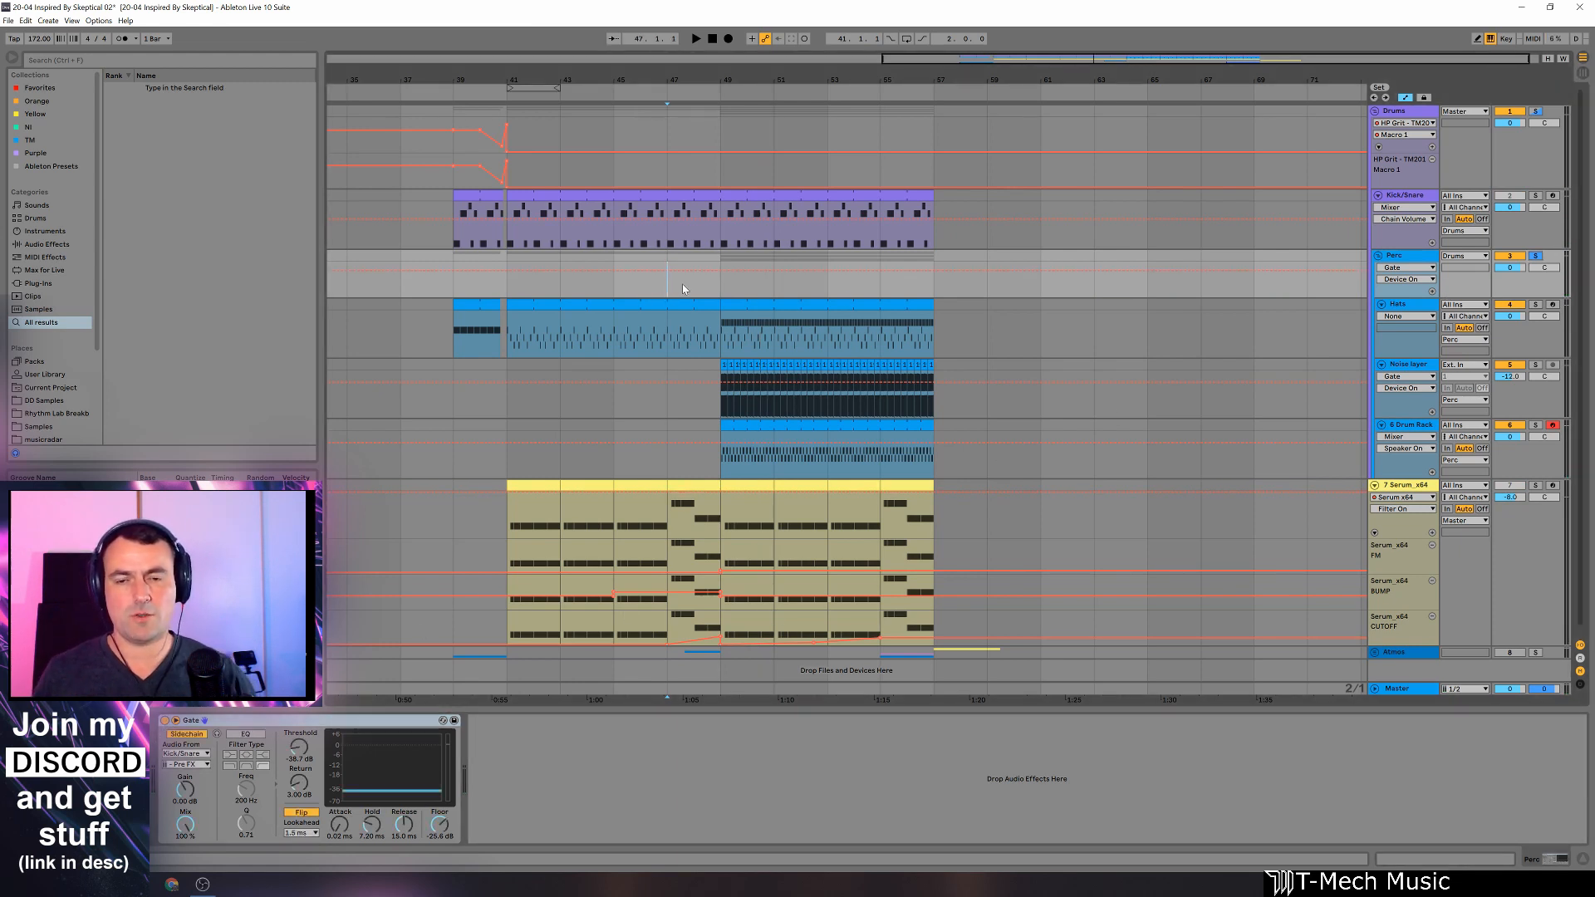
key("space")
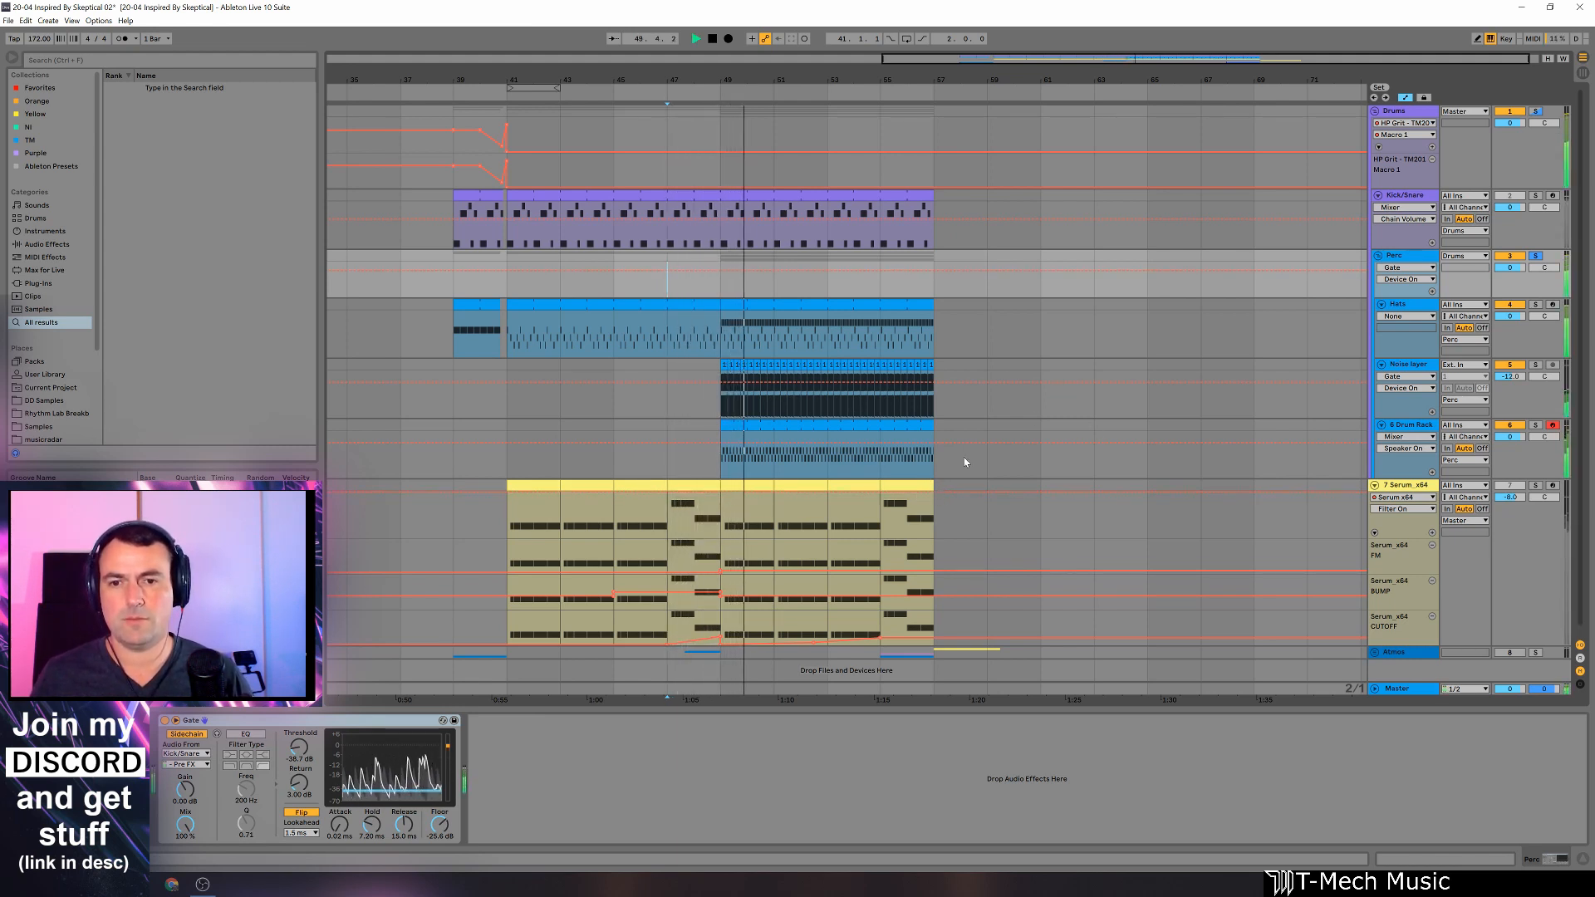
key("space")
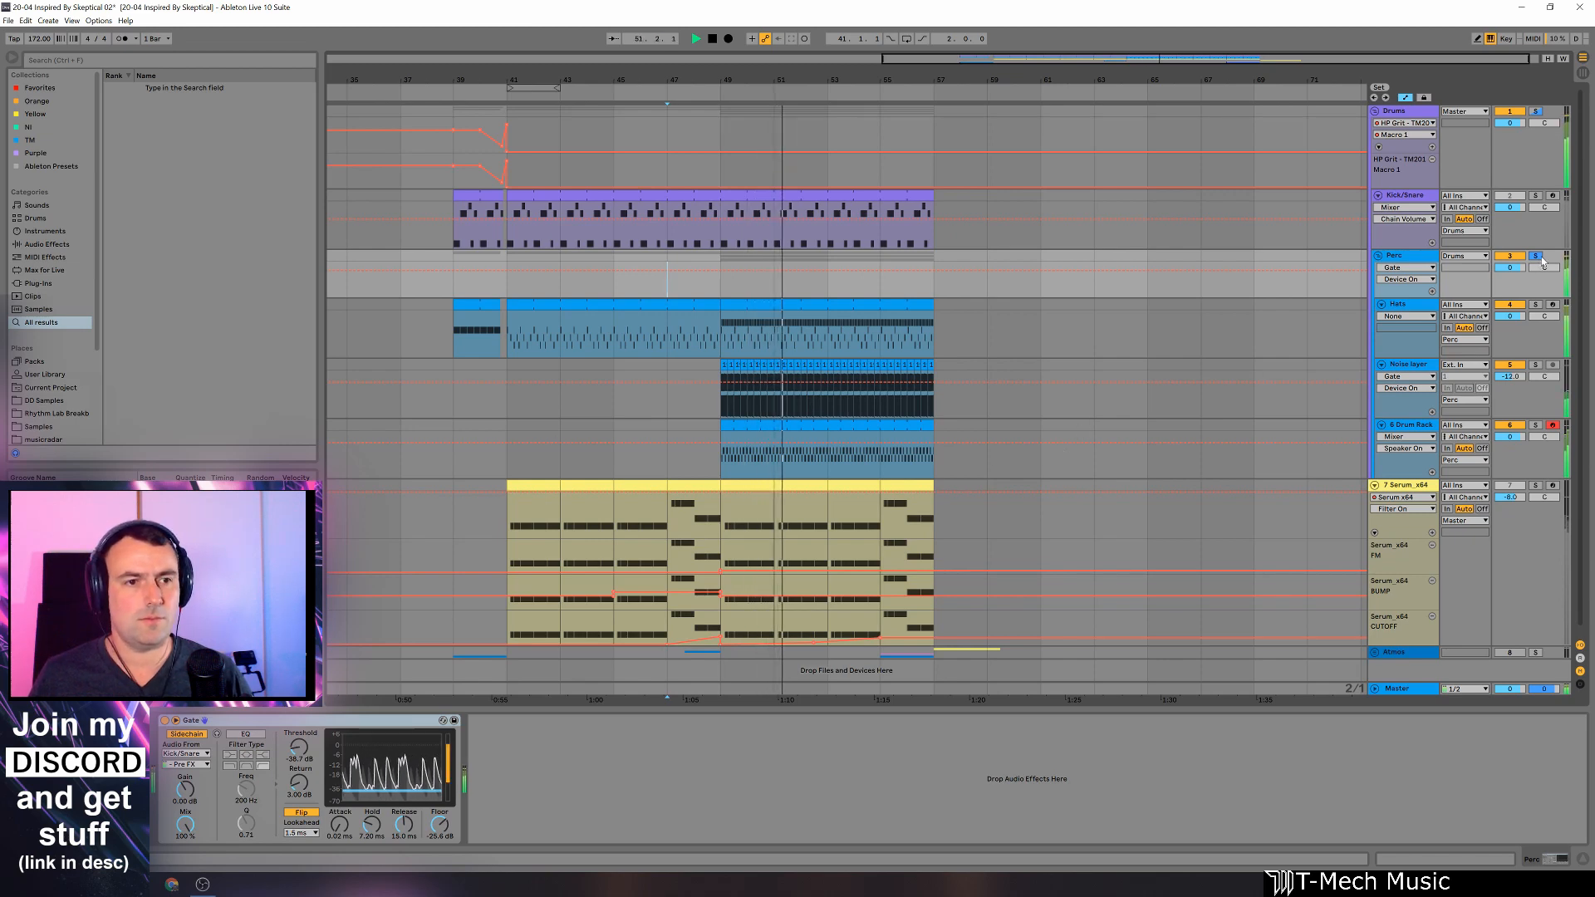
Step: Move the first Noise layer clip earlier, extend it back to bar 40 and audition it soloed with Gate and EQ Eight off
left_click(1256, 381)
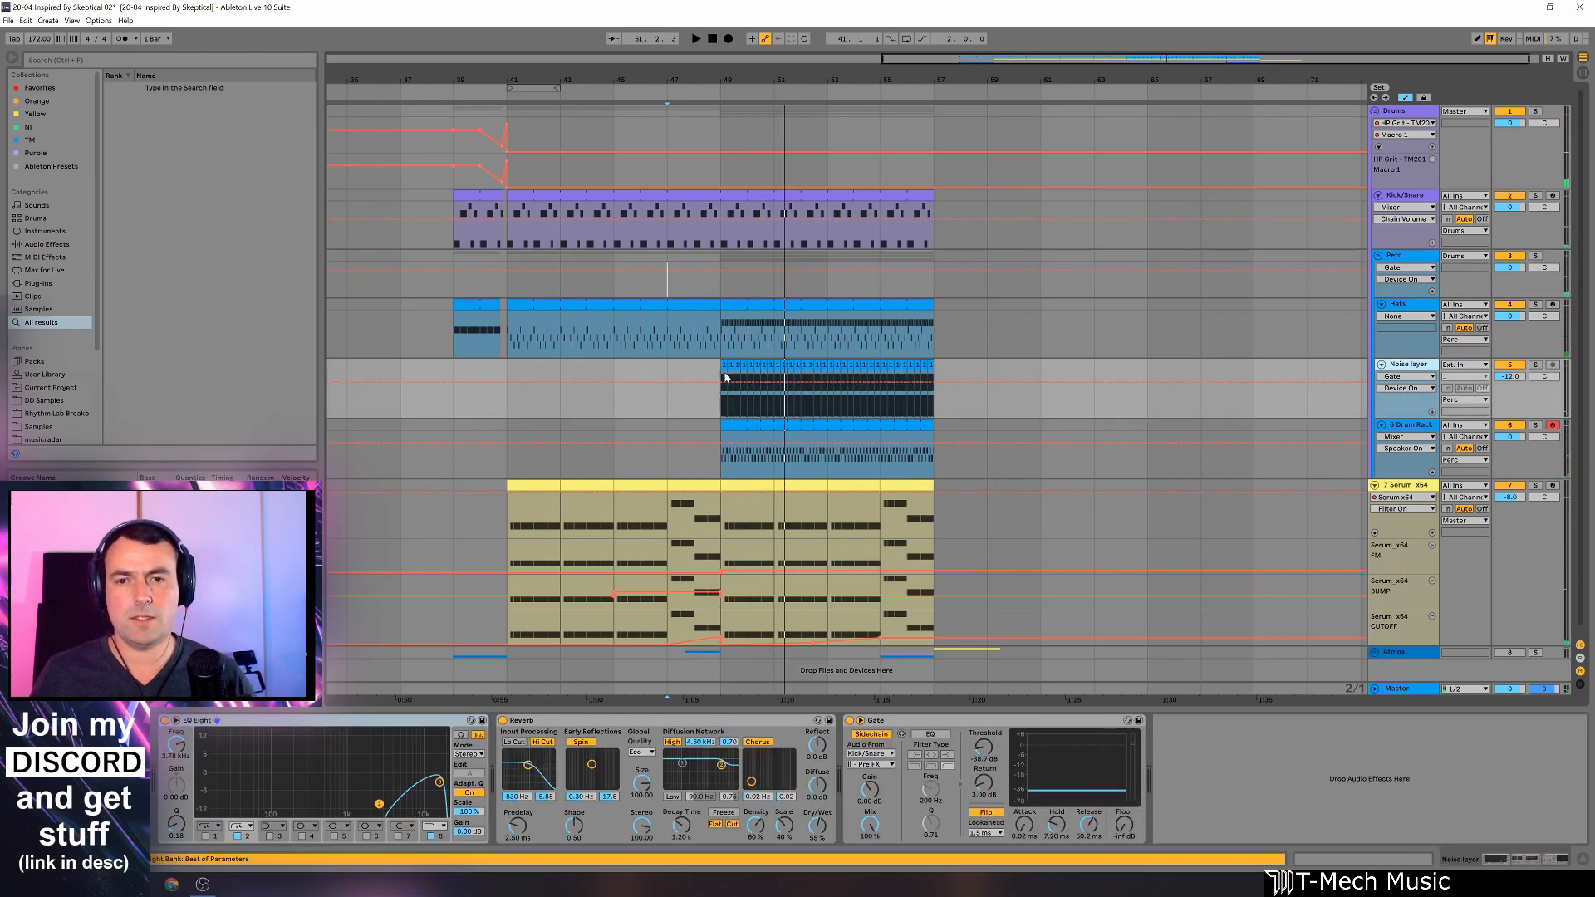
mouse_move(723, 366)
left_mouse_down()
mouse_move(521, 371)
mouse_move(700, 369)
left_mouse_up()
left_click_drag(507, 369, 384, 376)
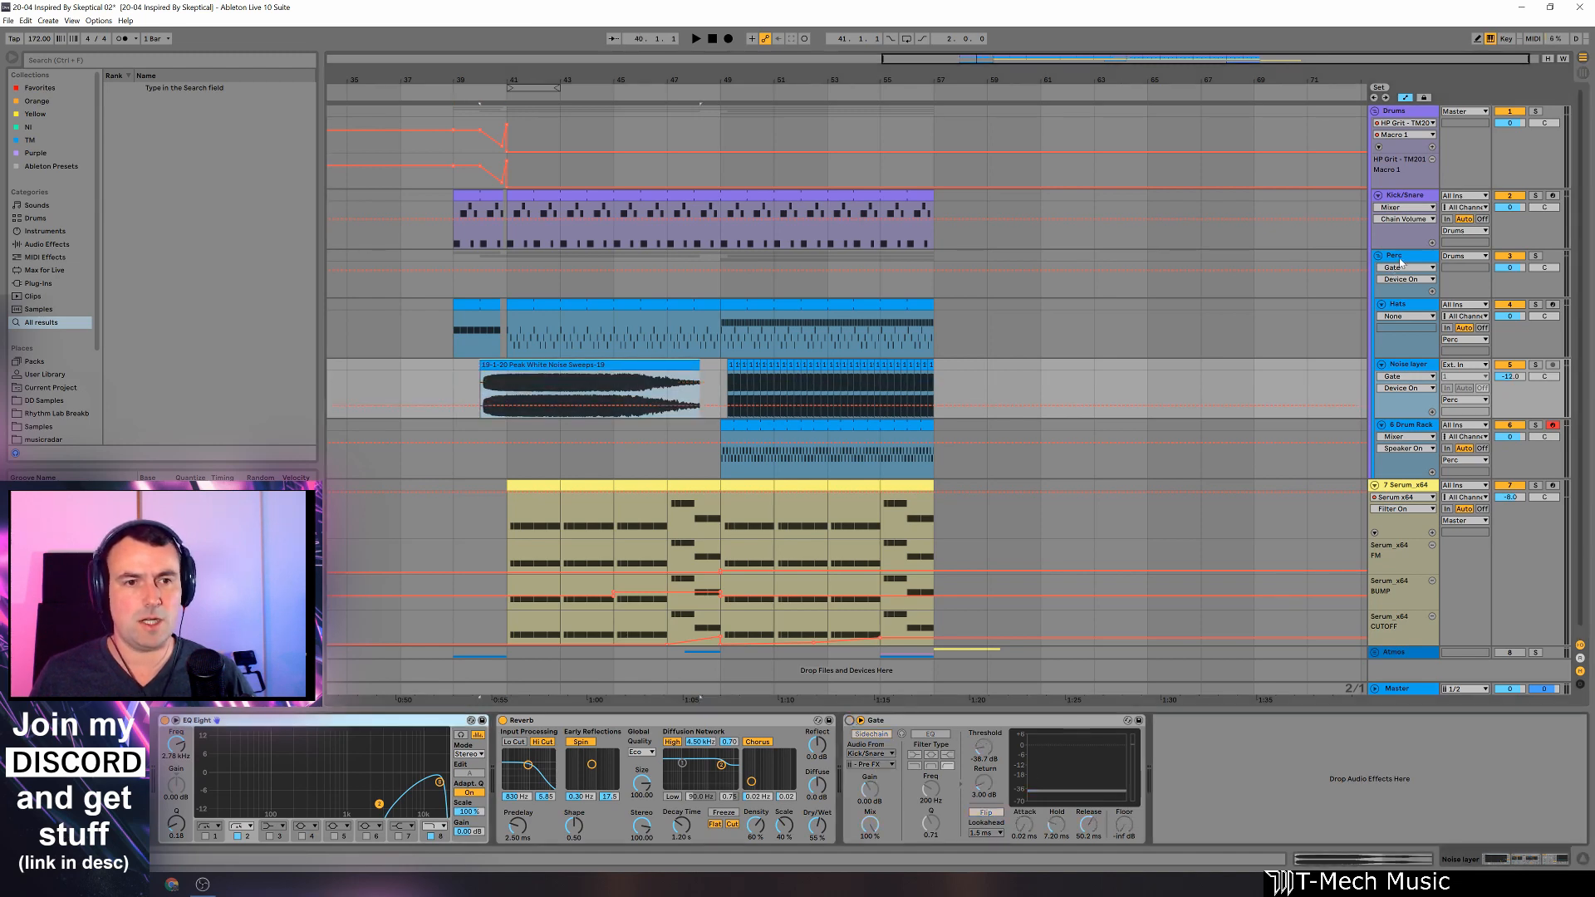
key("space")
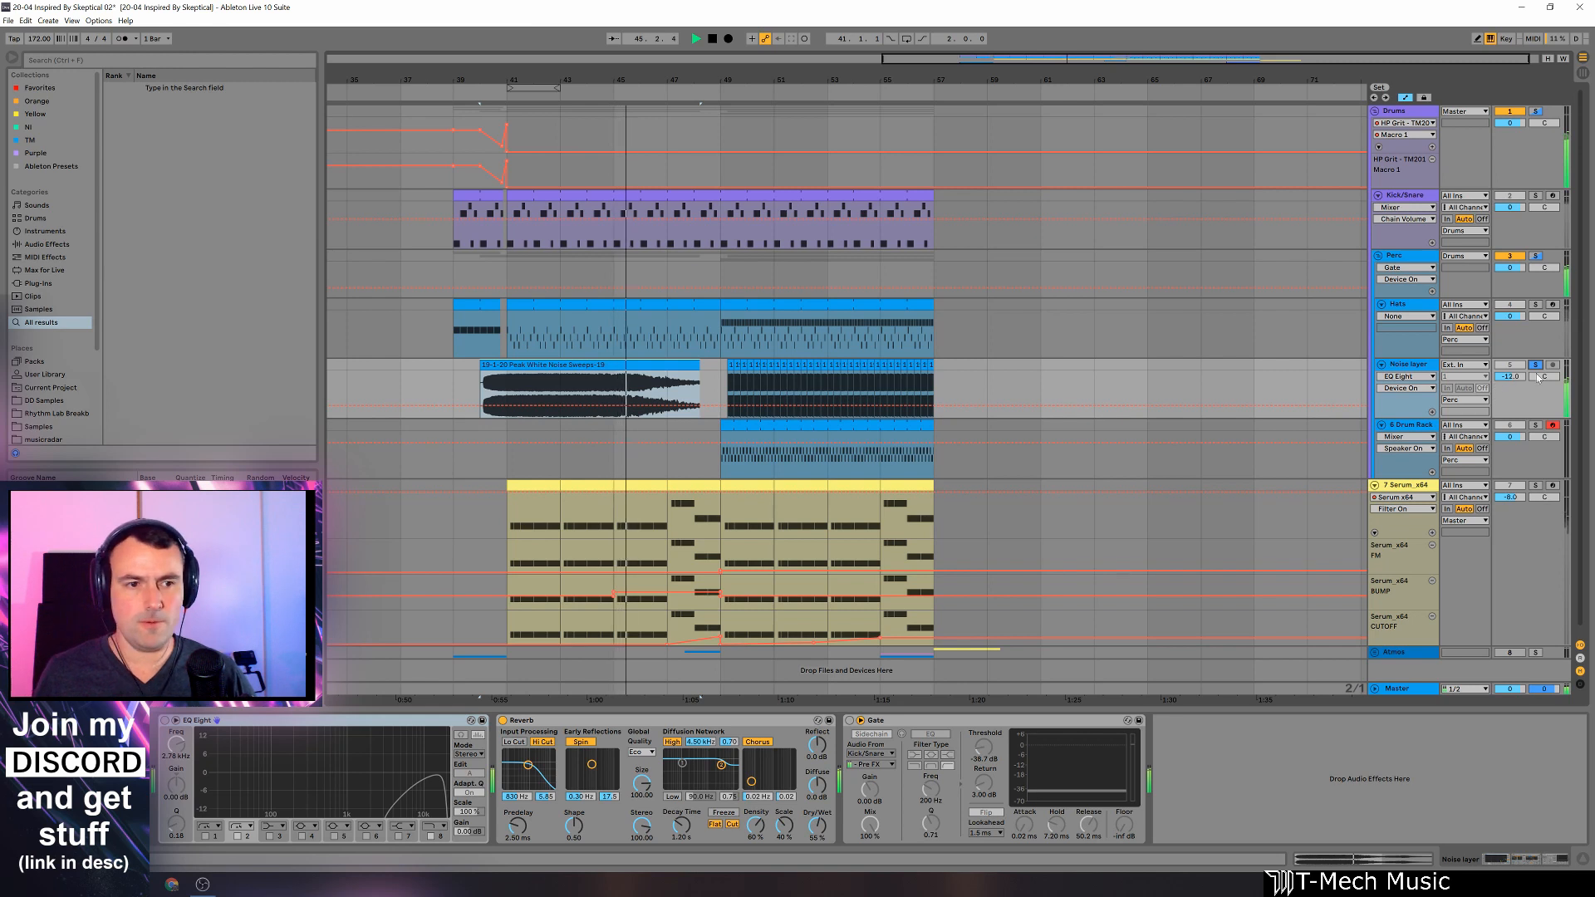
left_click(1537, 366)
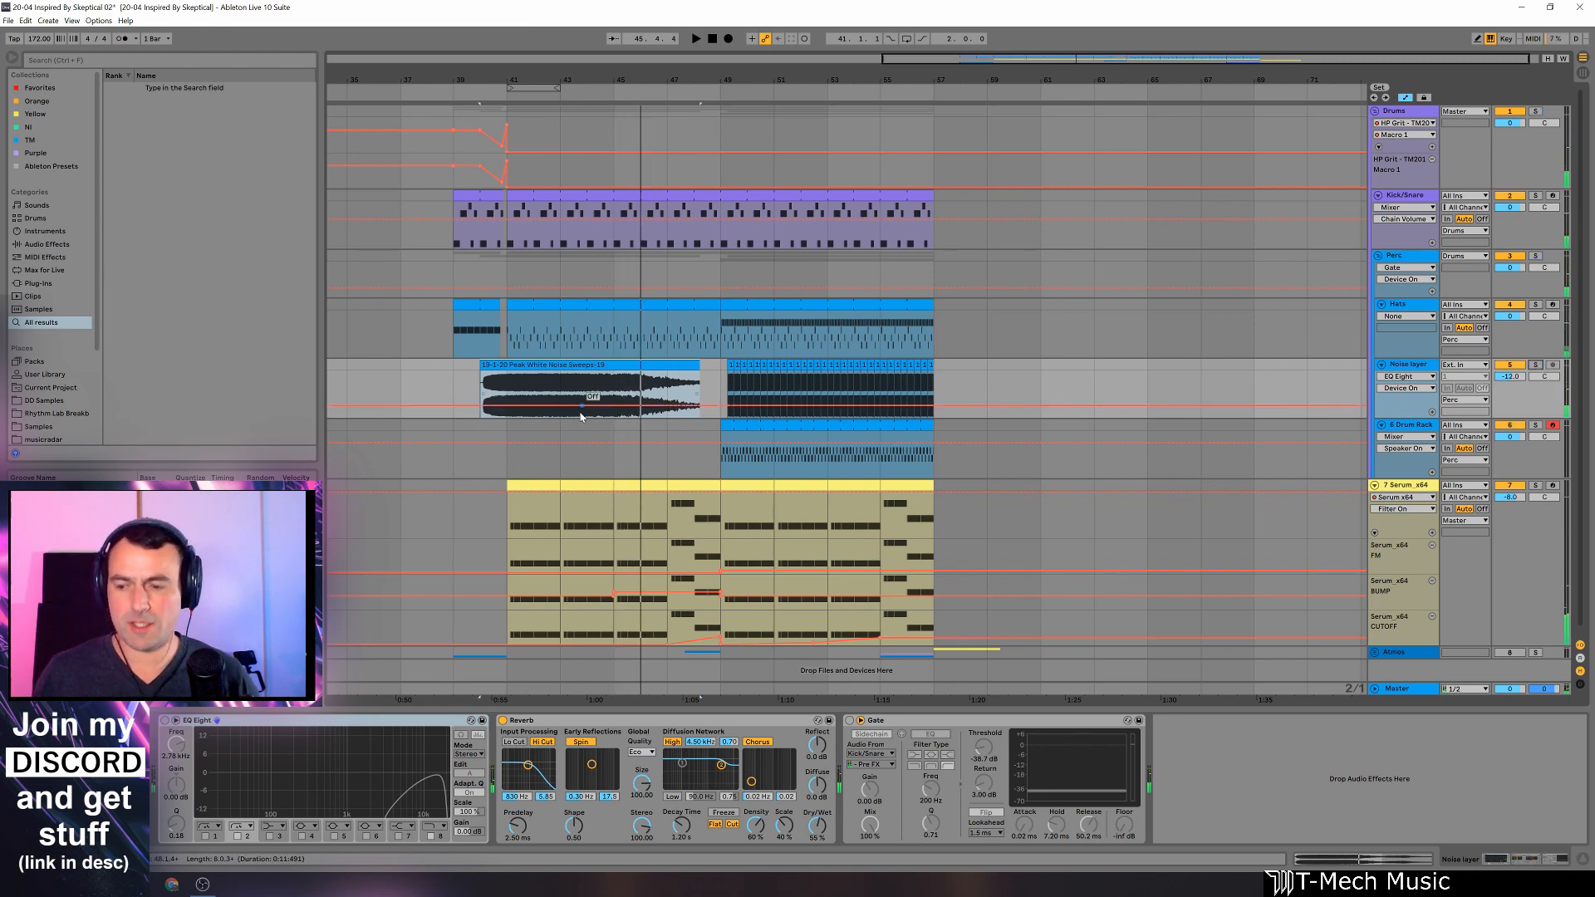
Step: Undo the changes made to the Noise layer clip and its devices
key("ctrl+z")
key("ctrl+z")
key("ctrl+z")
key("ctrl+z")
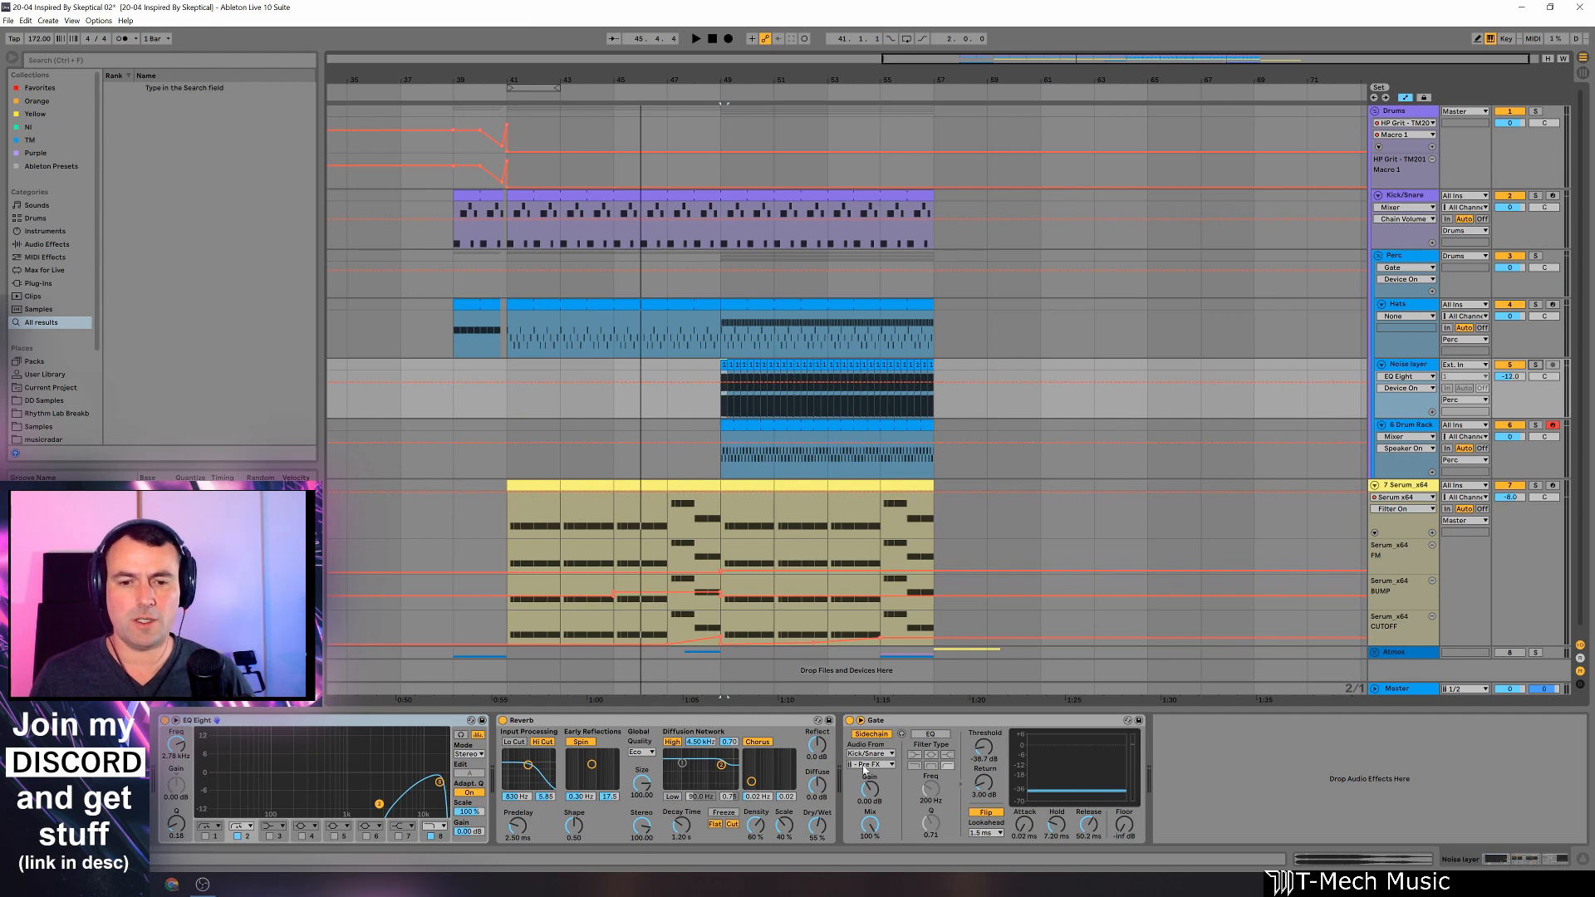
Step: Listen to the soloed Noise layer track from bar 49, and clear its solo
left_click(722, 294)
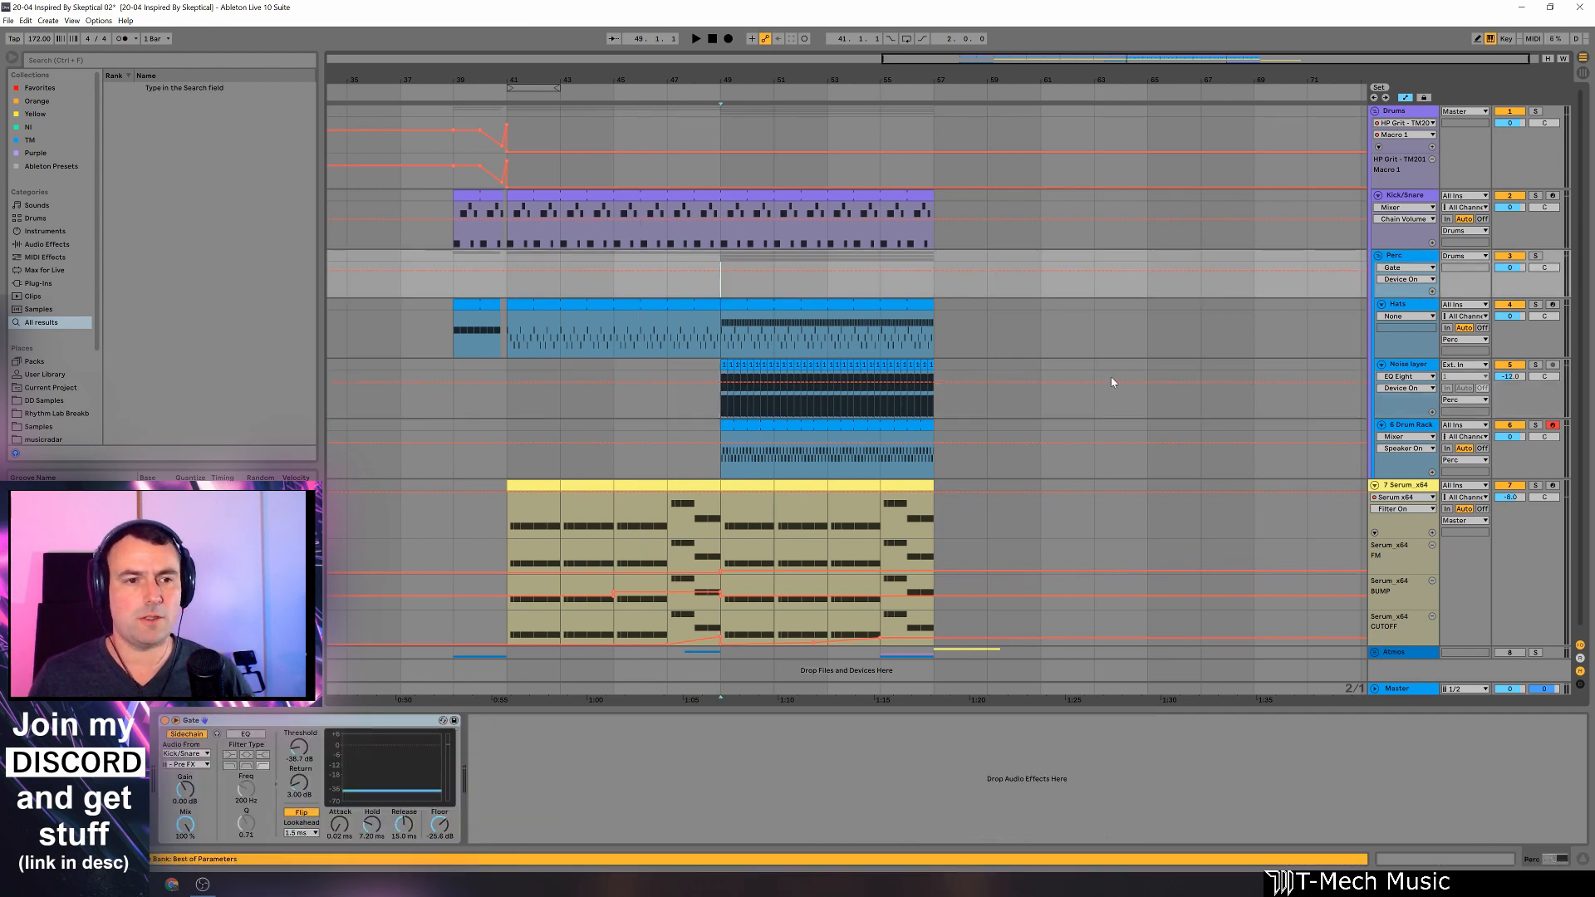
left_click(1535, 364)
key("space")
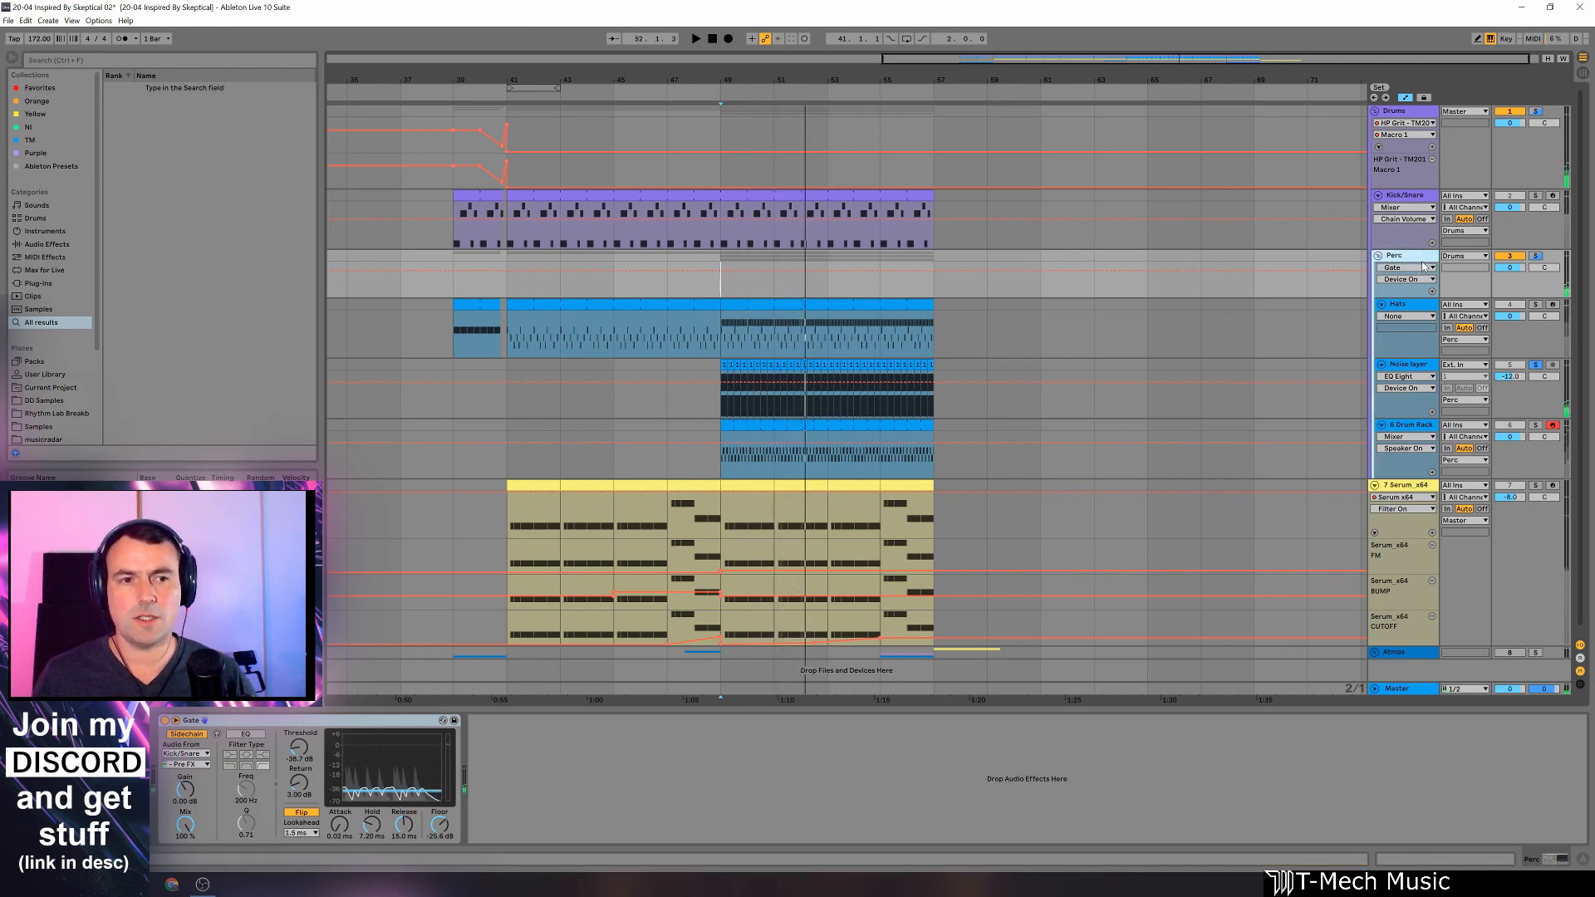
key("space")
left_click(1535, 364)
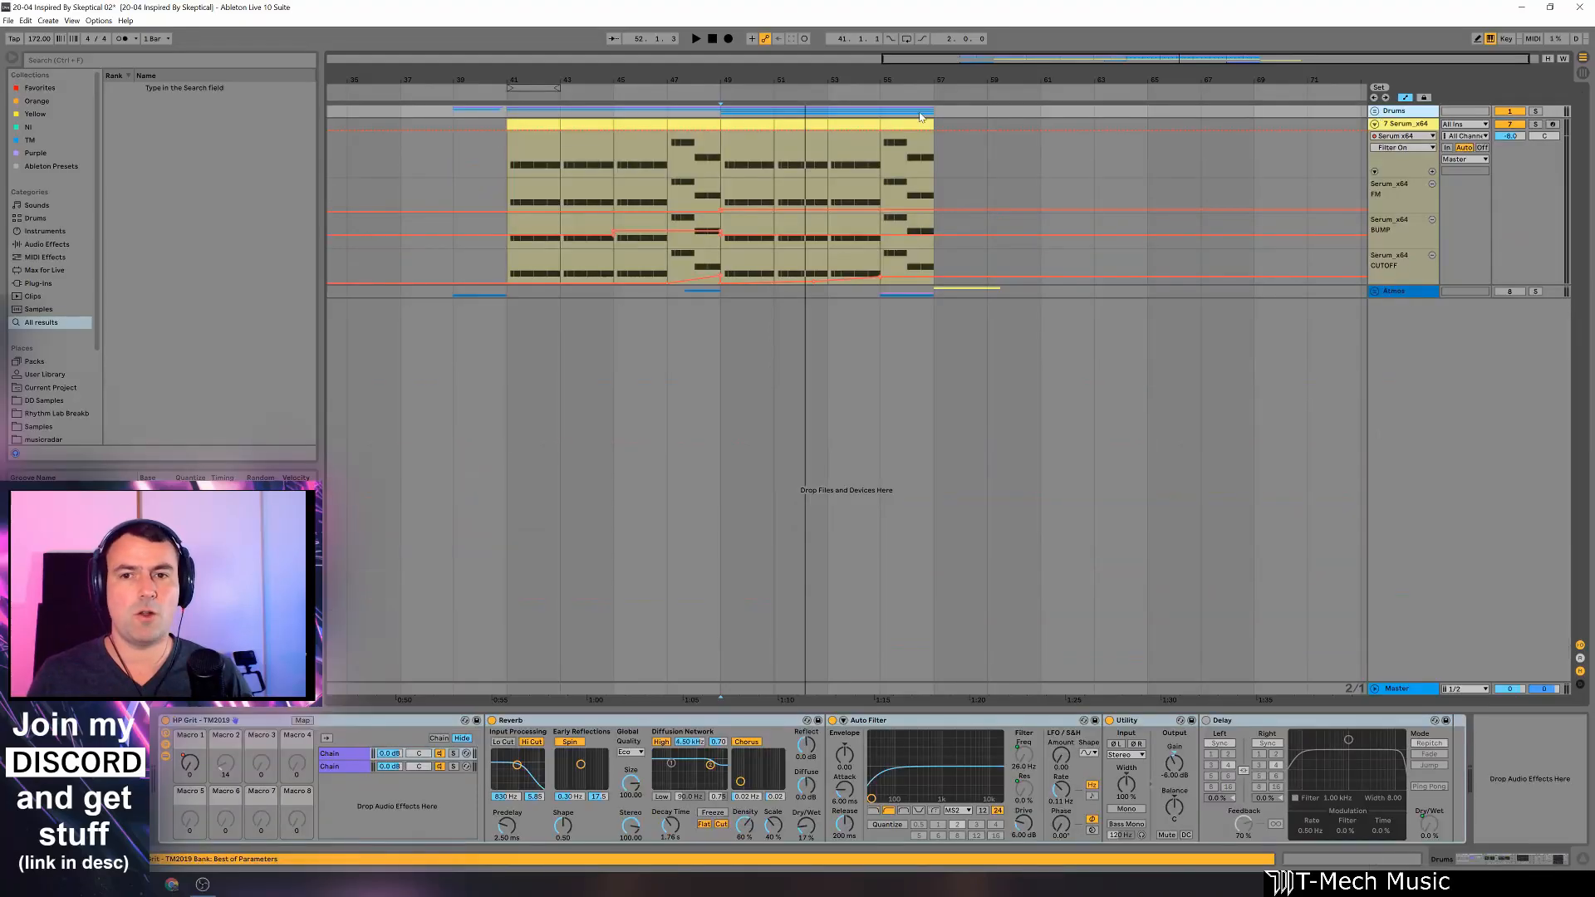
Step: Open the Serum window of the 7 Serum_x64 track, and loop the track's first clip at bar 41
left_click(1389, 127)
left_click(532, 123)
left_click(187, 721)
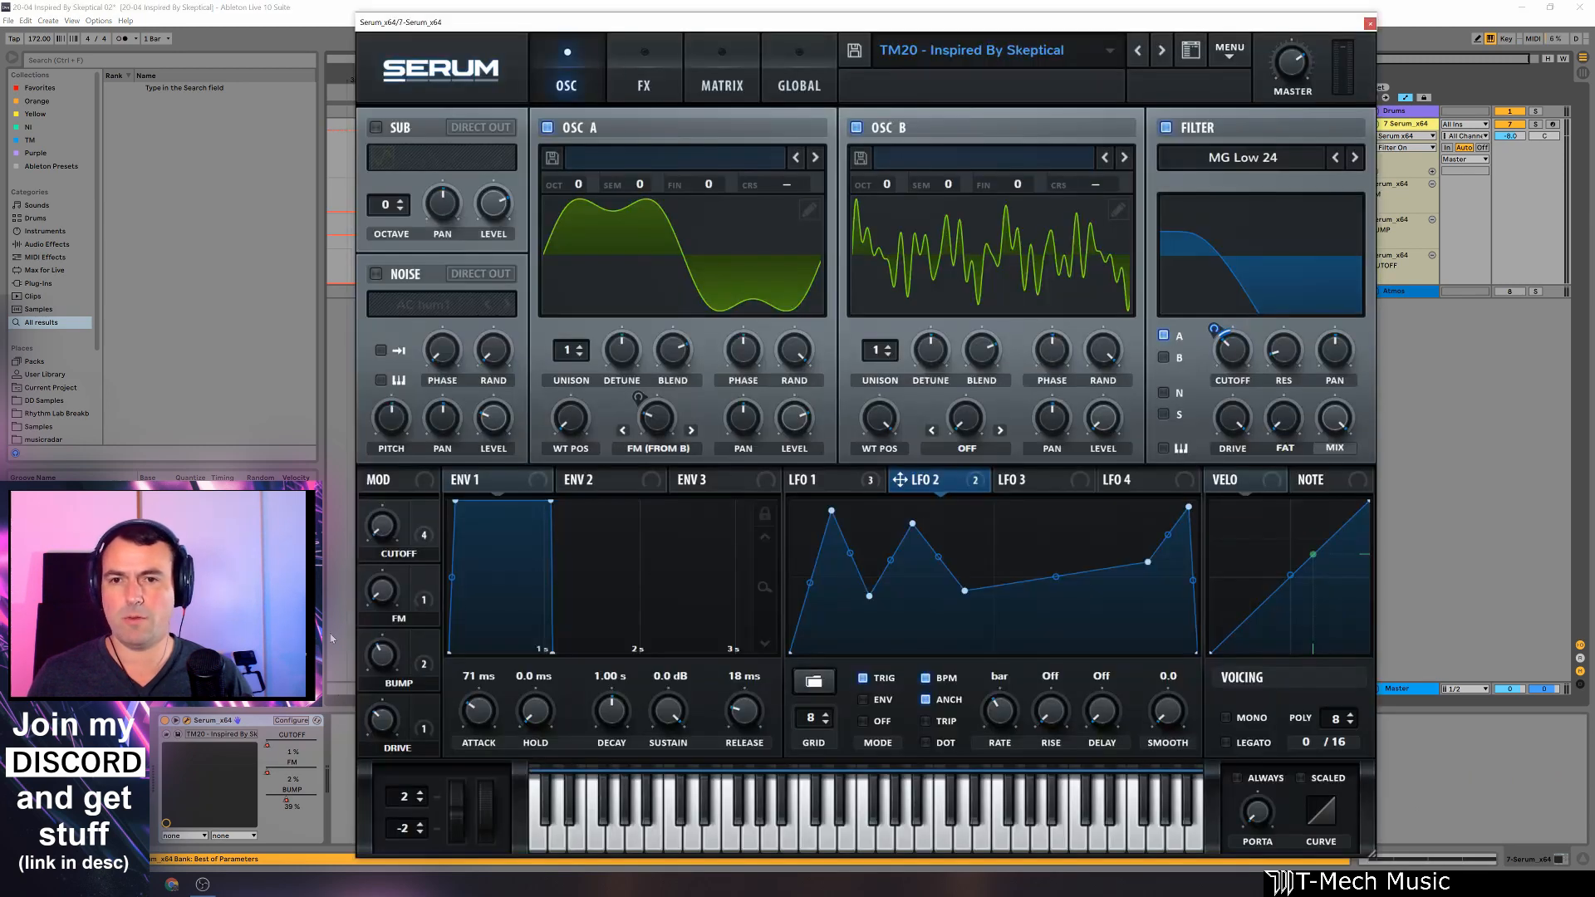
left_click_drag(1059, 21, 1082, 284)
left_click(530, 123)
key("ctrl+l")
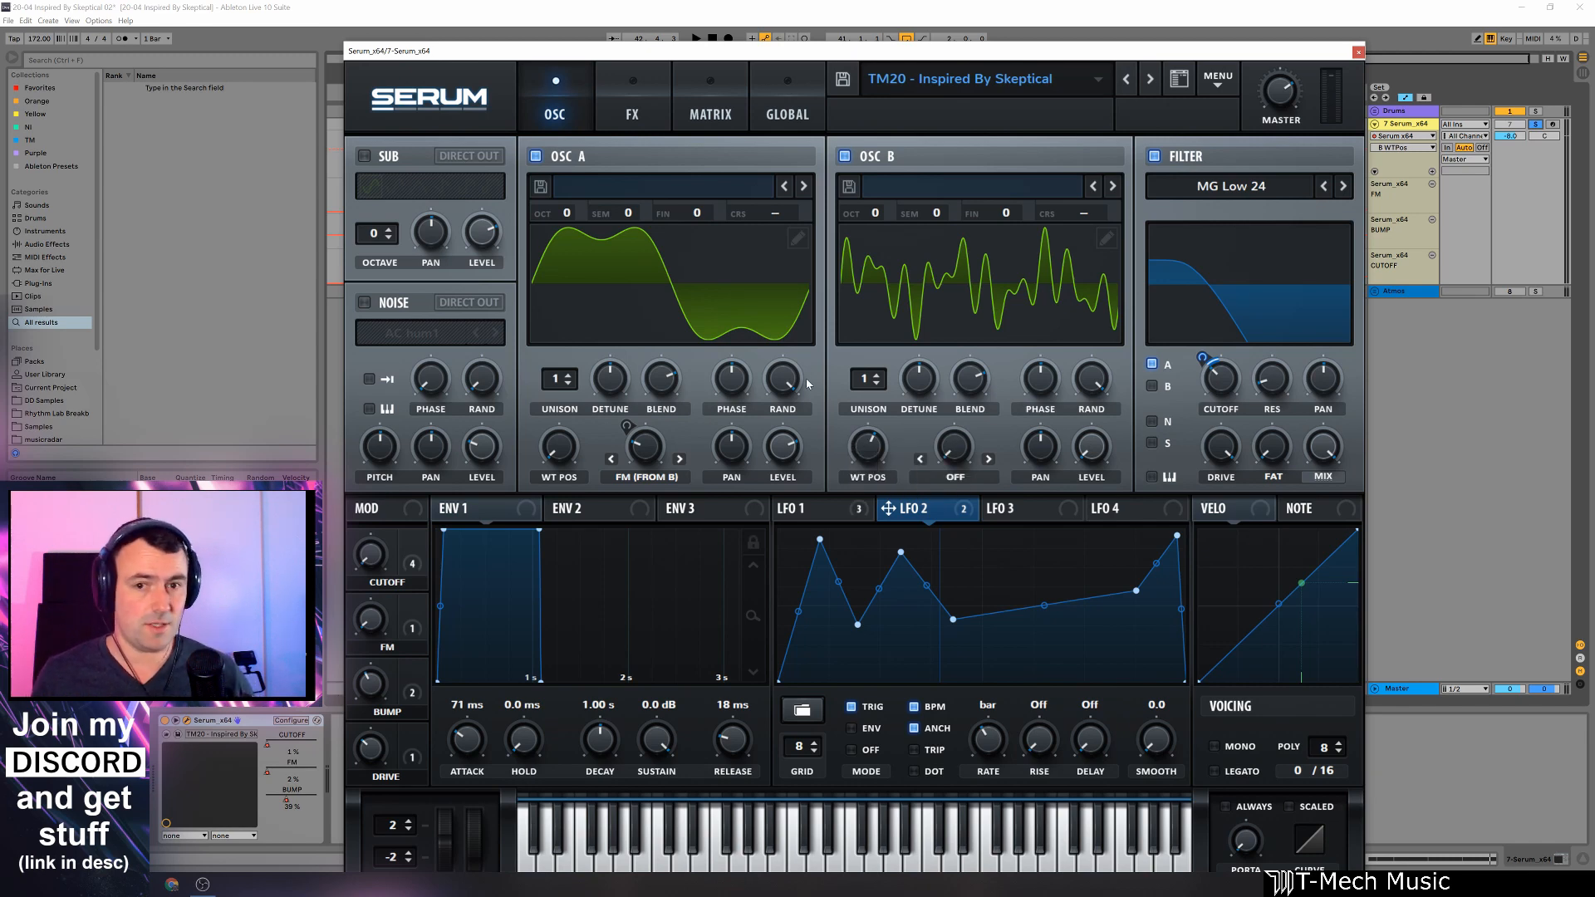
Step: Show Serum's effects down to the Compressor, and switch the Compressor off while auditioning the looped bass
left_click(629, 129)
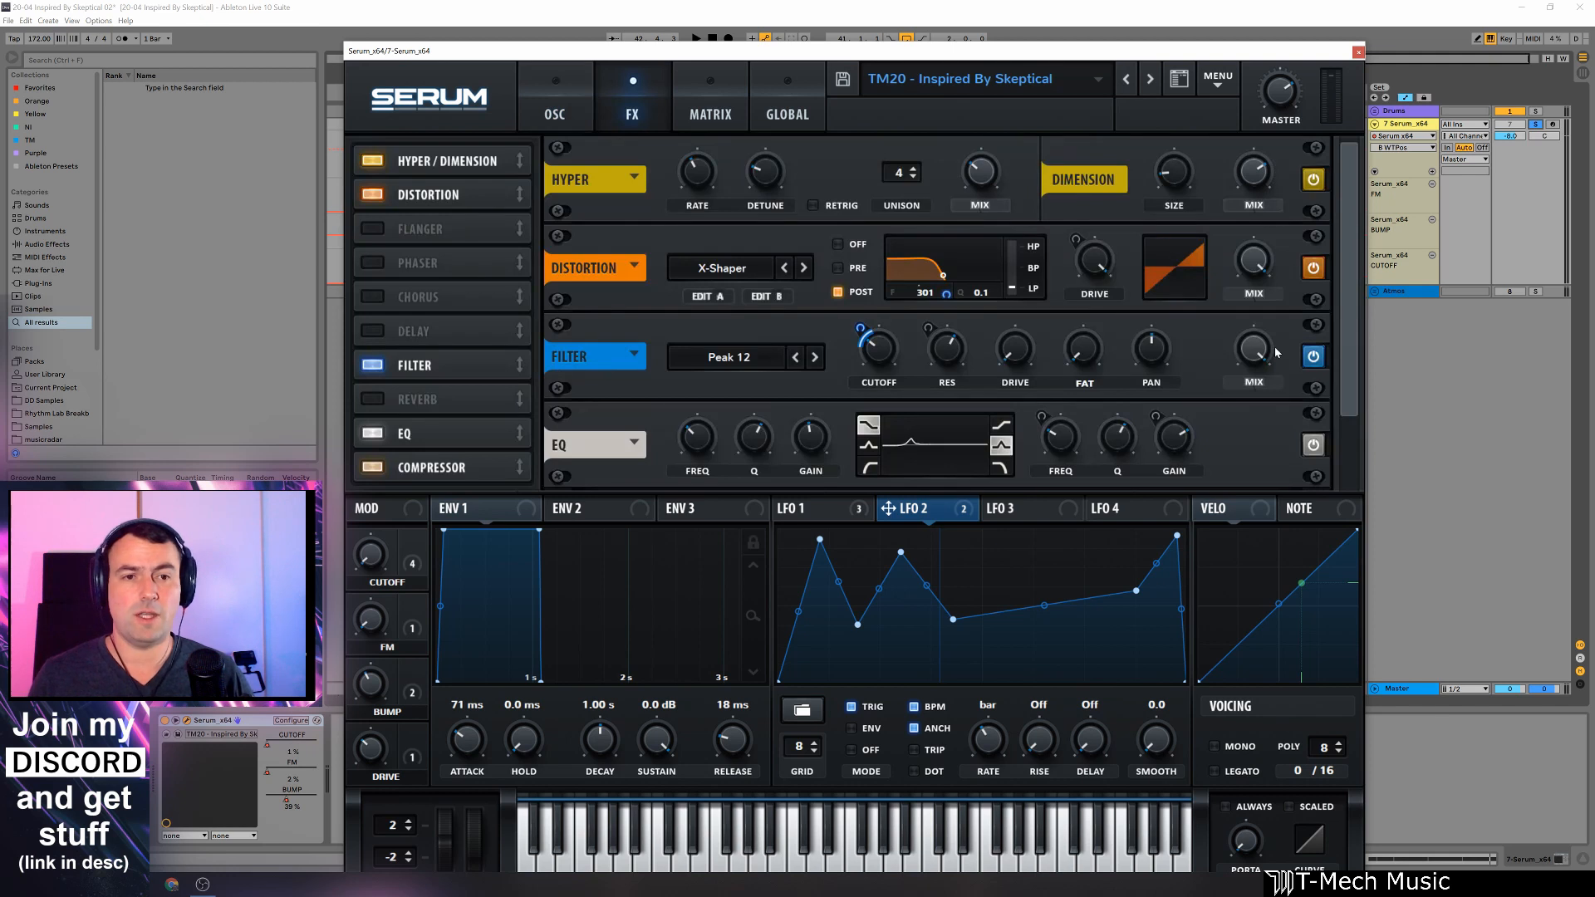
scroll(1339, 431, "down", 2)
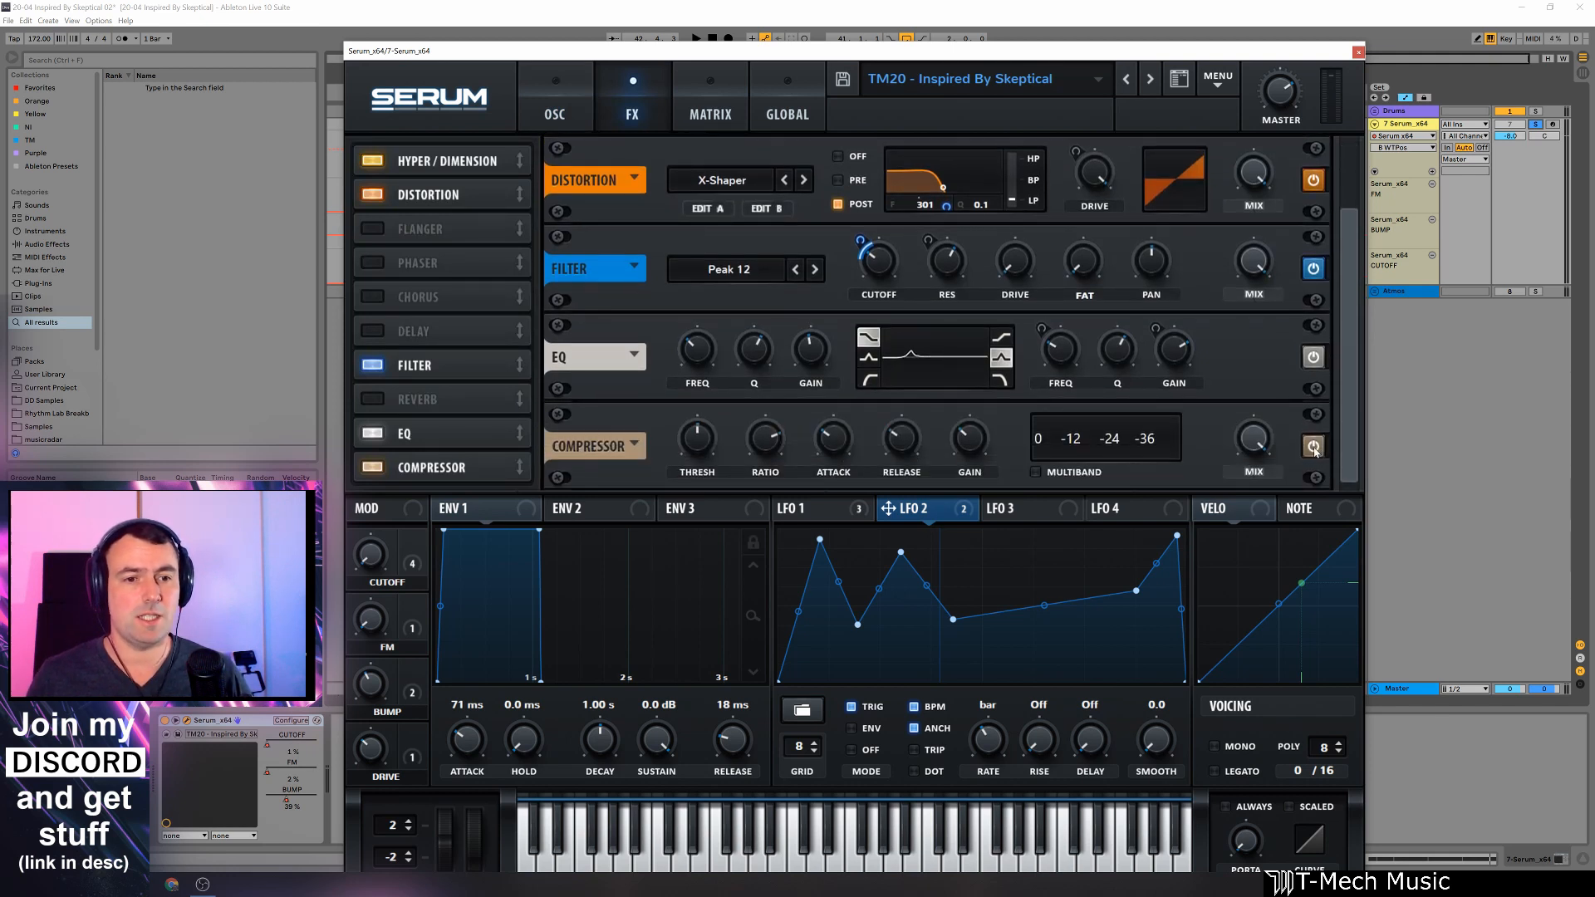
key("space")
left_click(1314, 449)
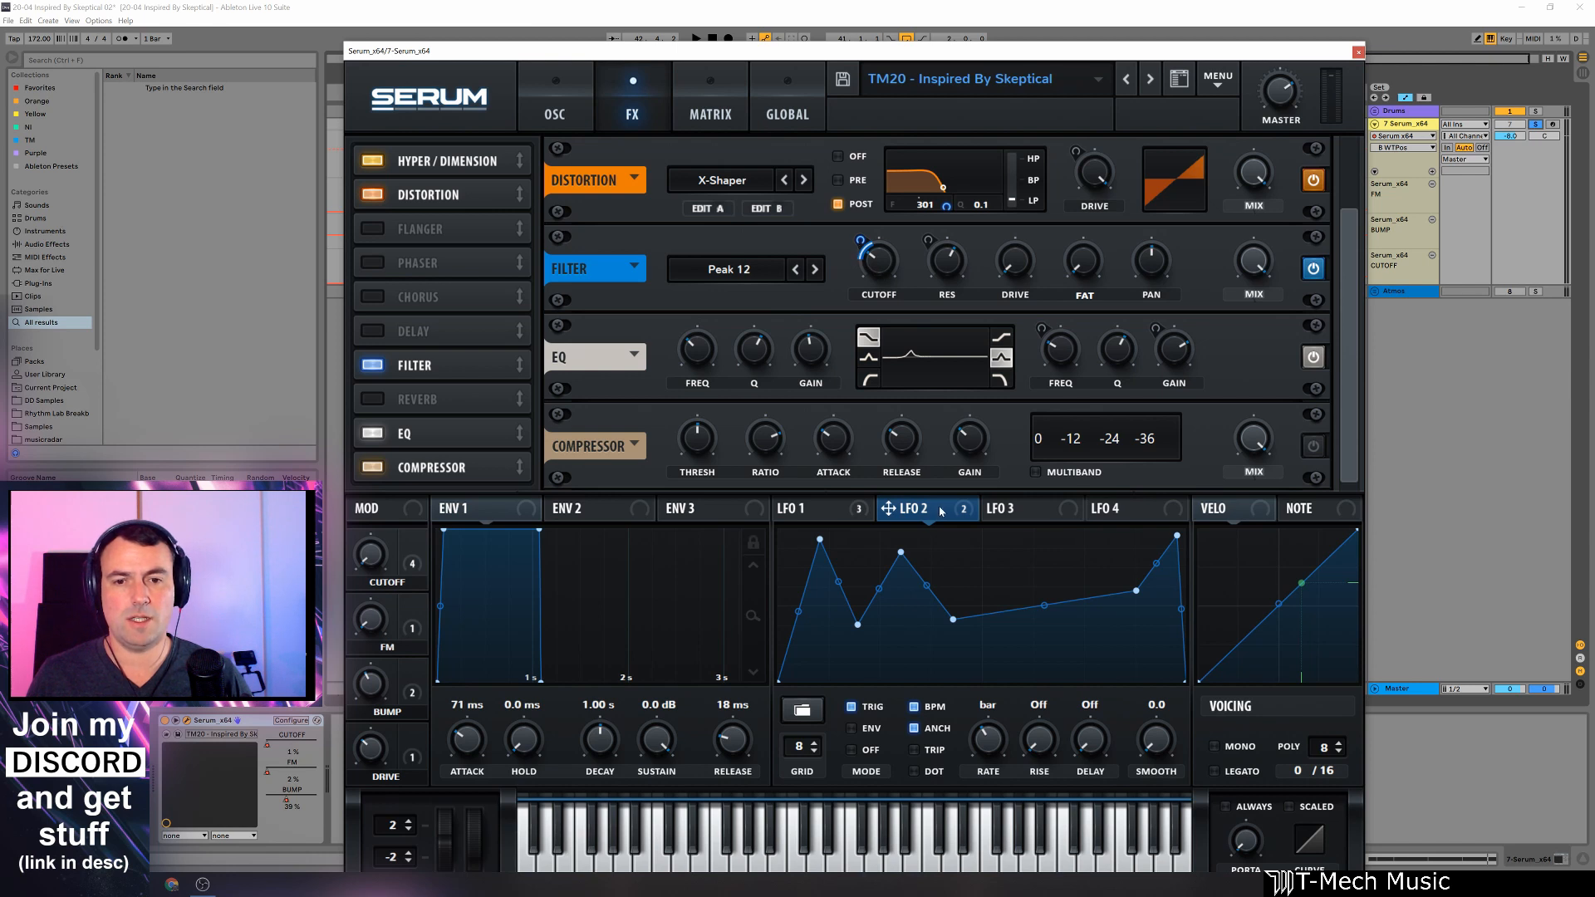
Step: Compare the LFO 1 and LFO 2 shapes modulating the filter and EQ while listening to the looped bass
left_click(835, 509)
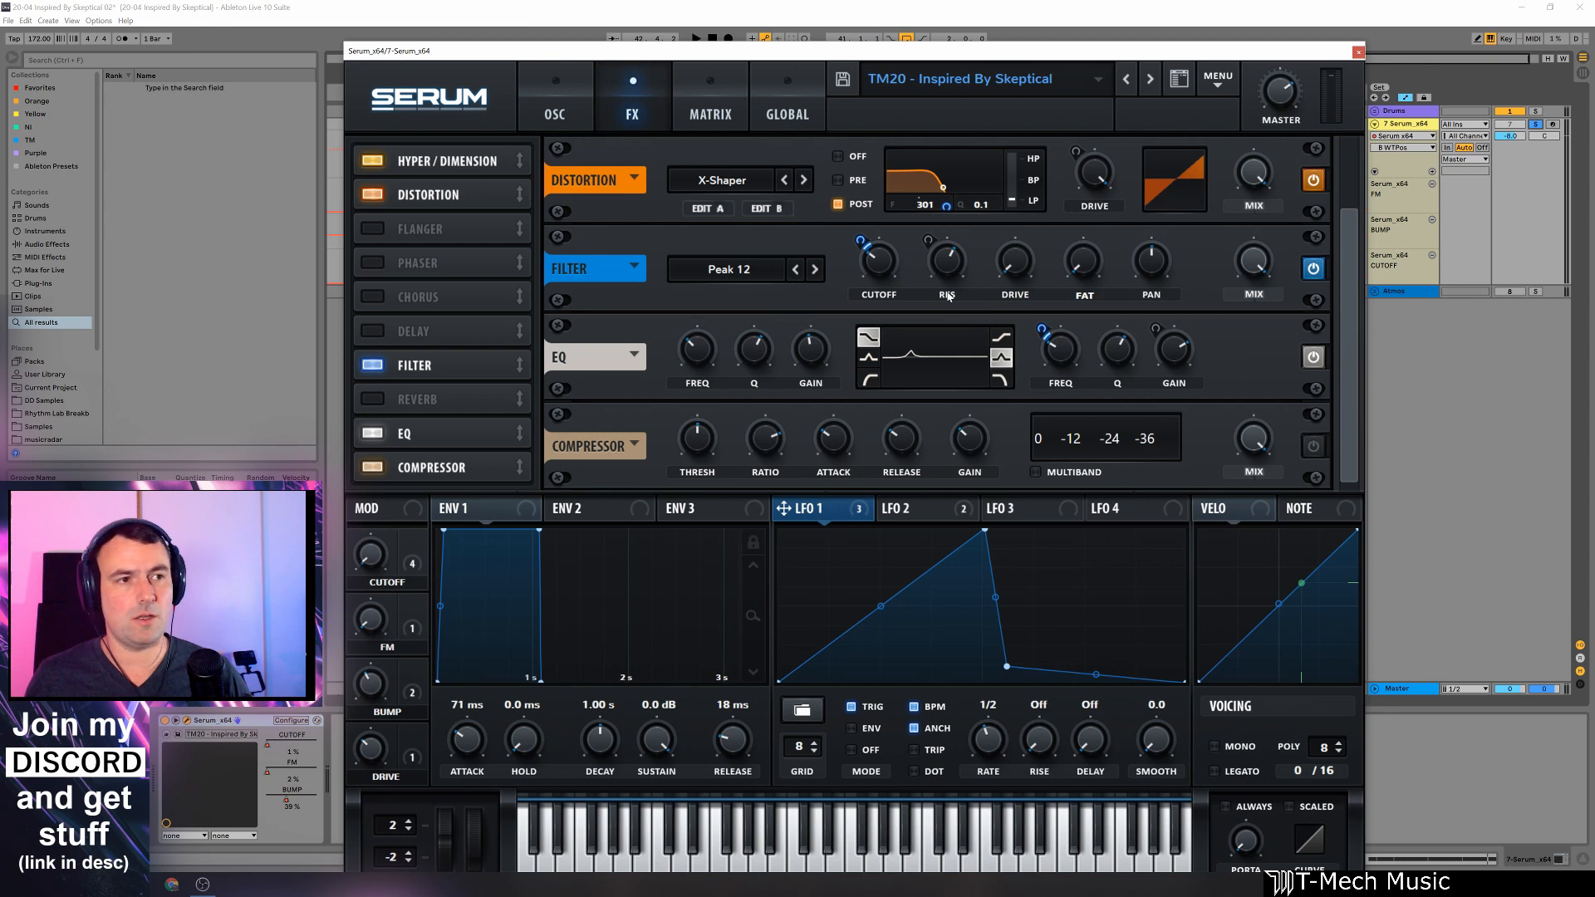
key("space")
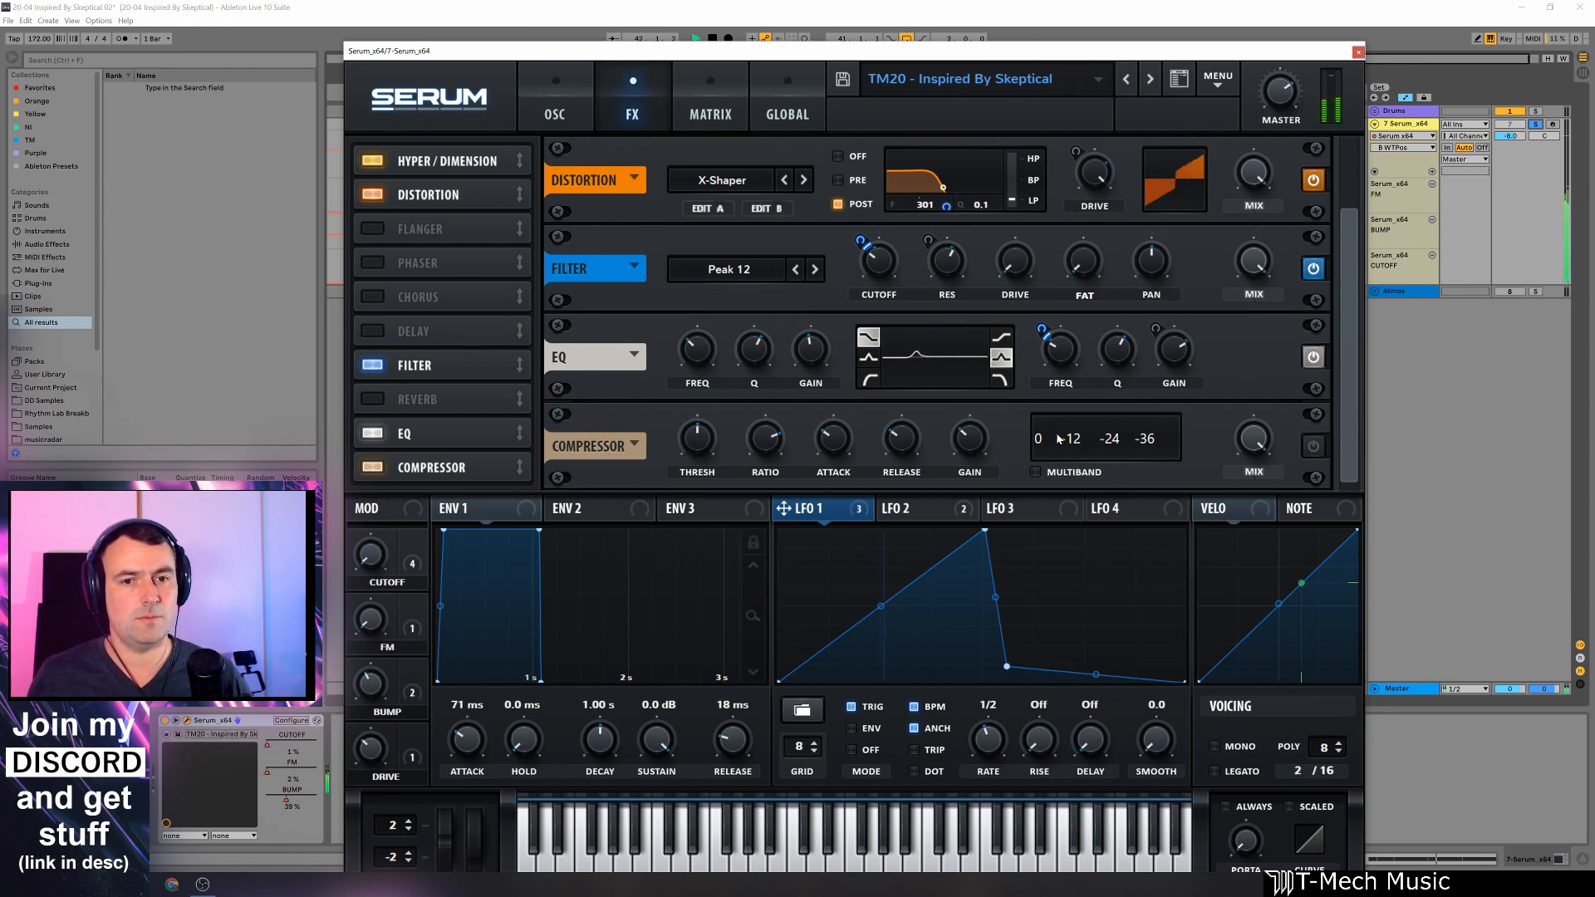
key("space")
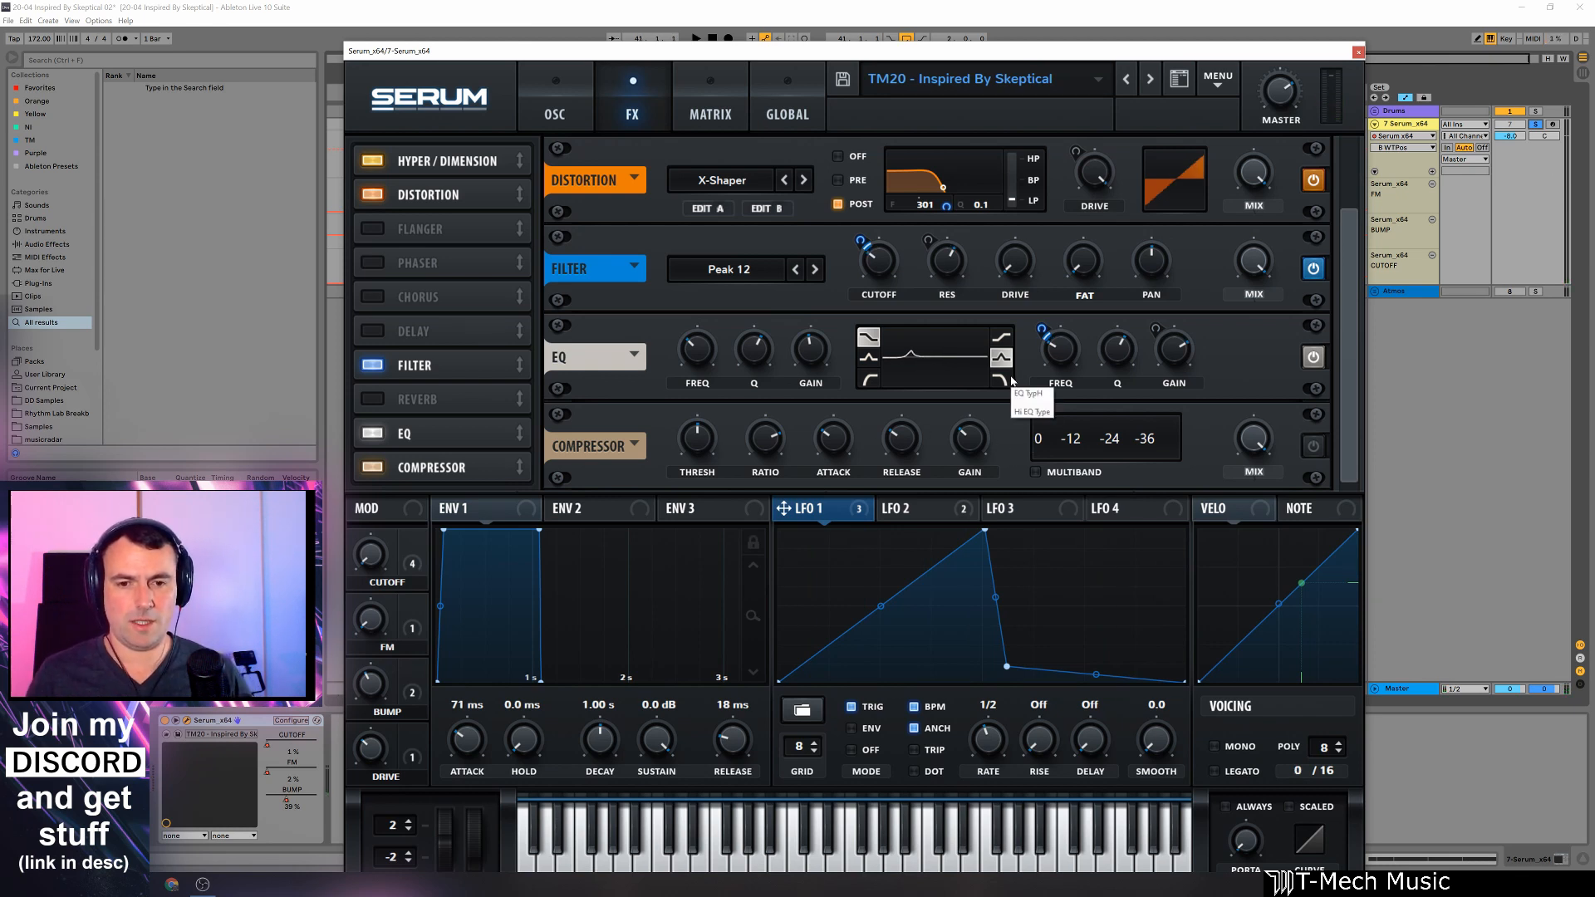
left_click(907, 508)
left_click(810, 510)
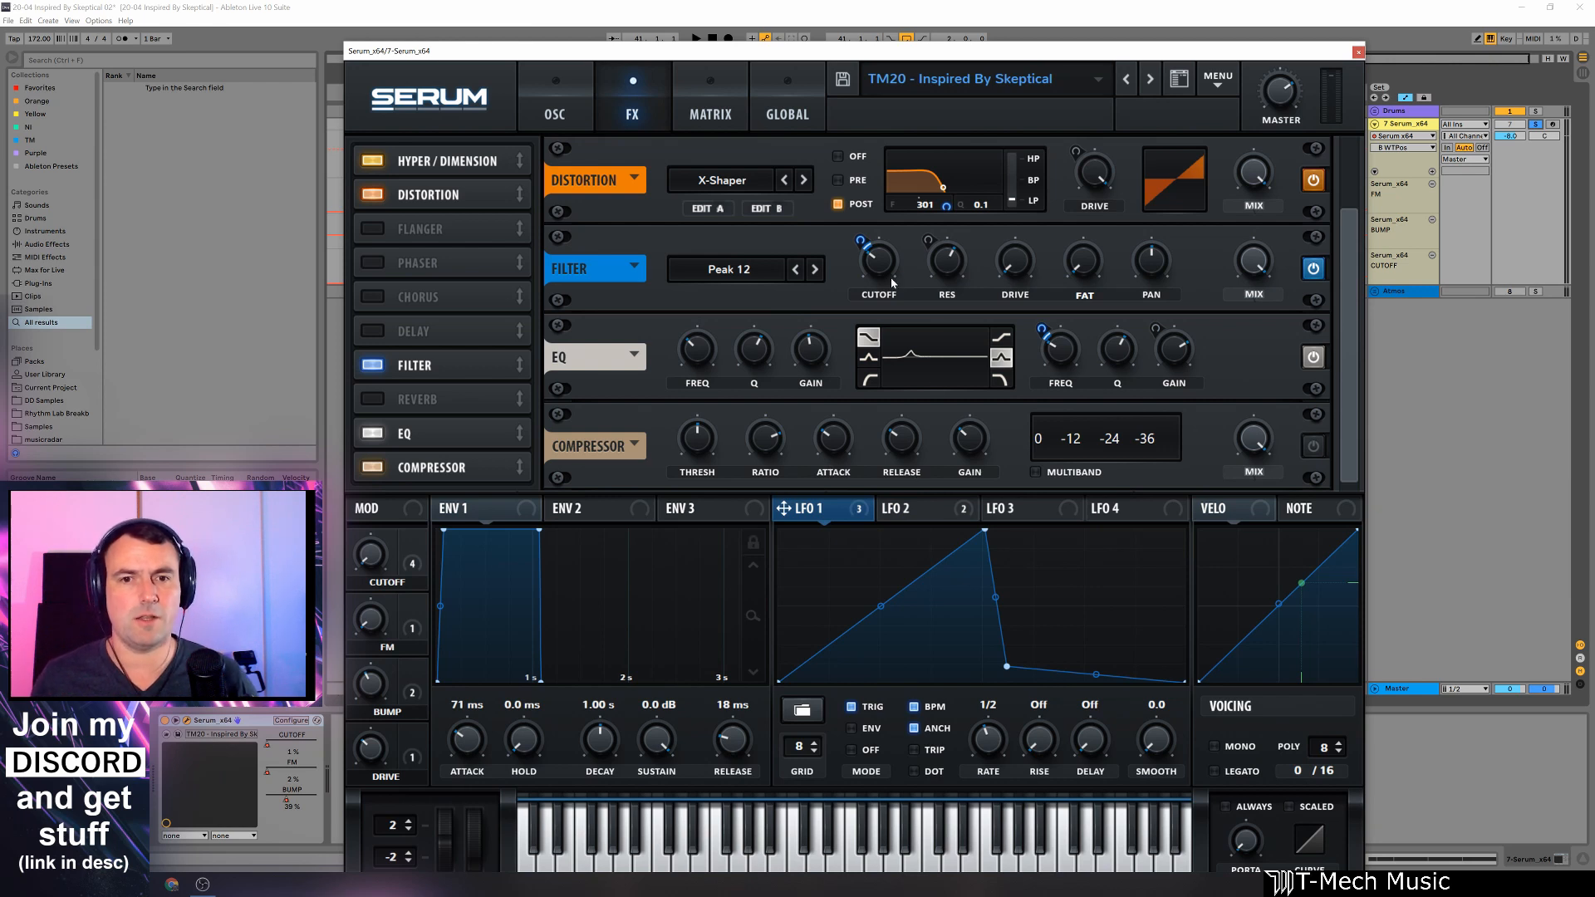
Step: Switch off Serum's Filter and EQ effects, and audition the looped bass without them
scroll(1332, 307, "up", 2)
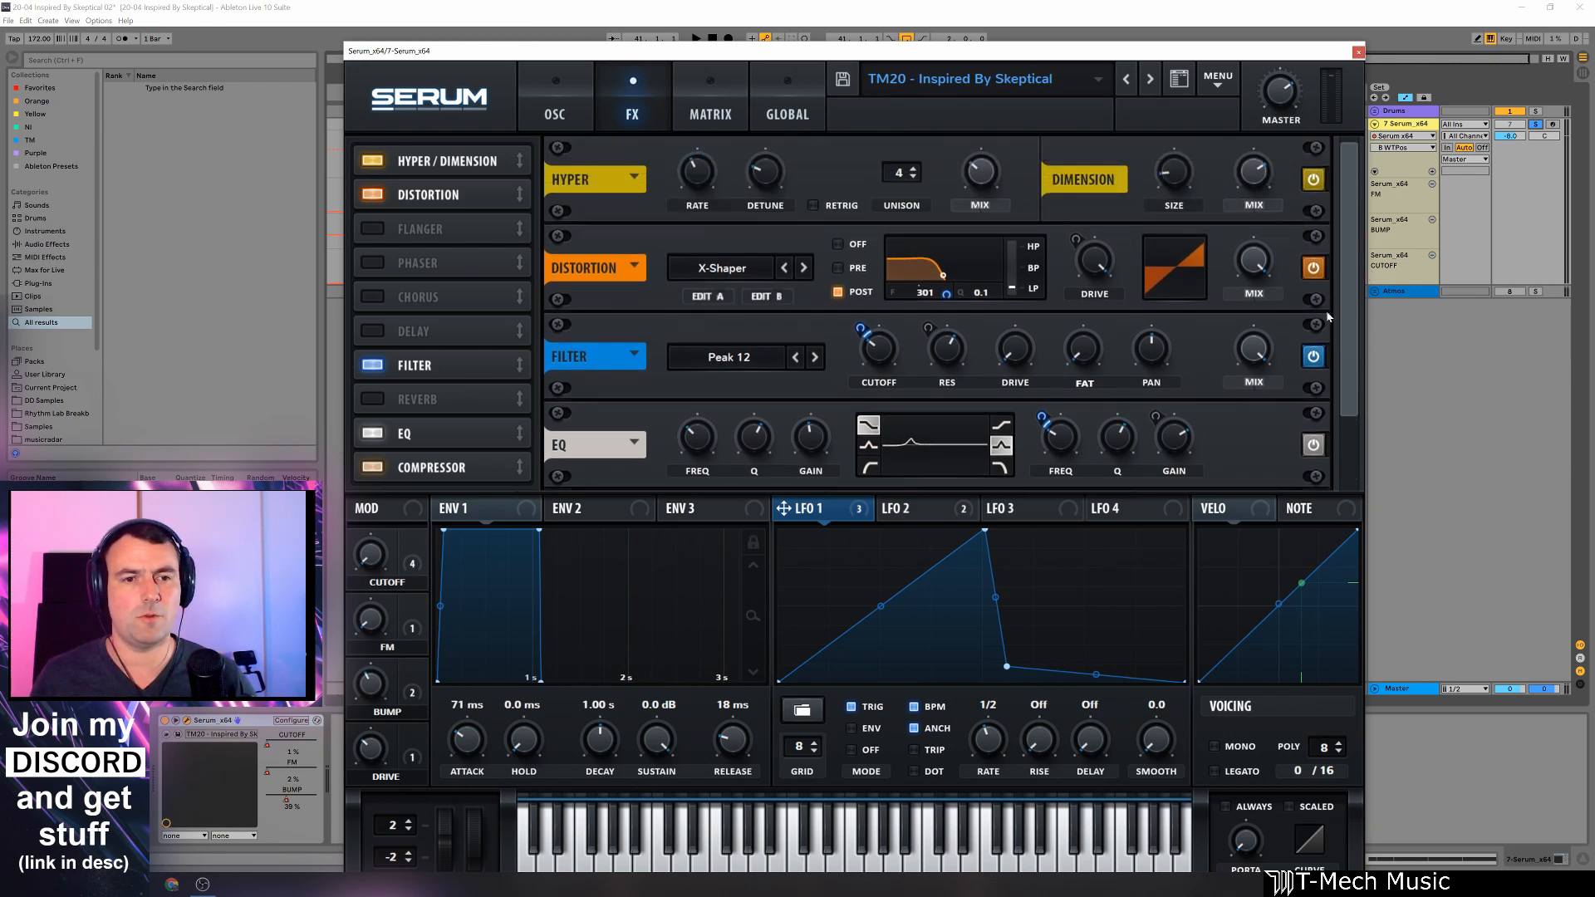
left_click(1313, 356)
left_click(1313, 445)
scroll(1347, 484, "down", 2)
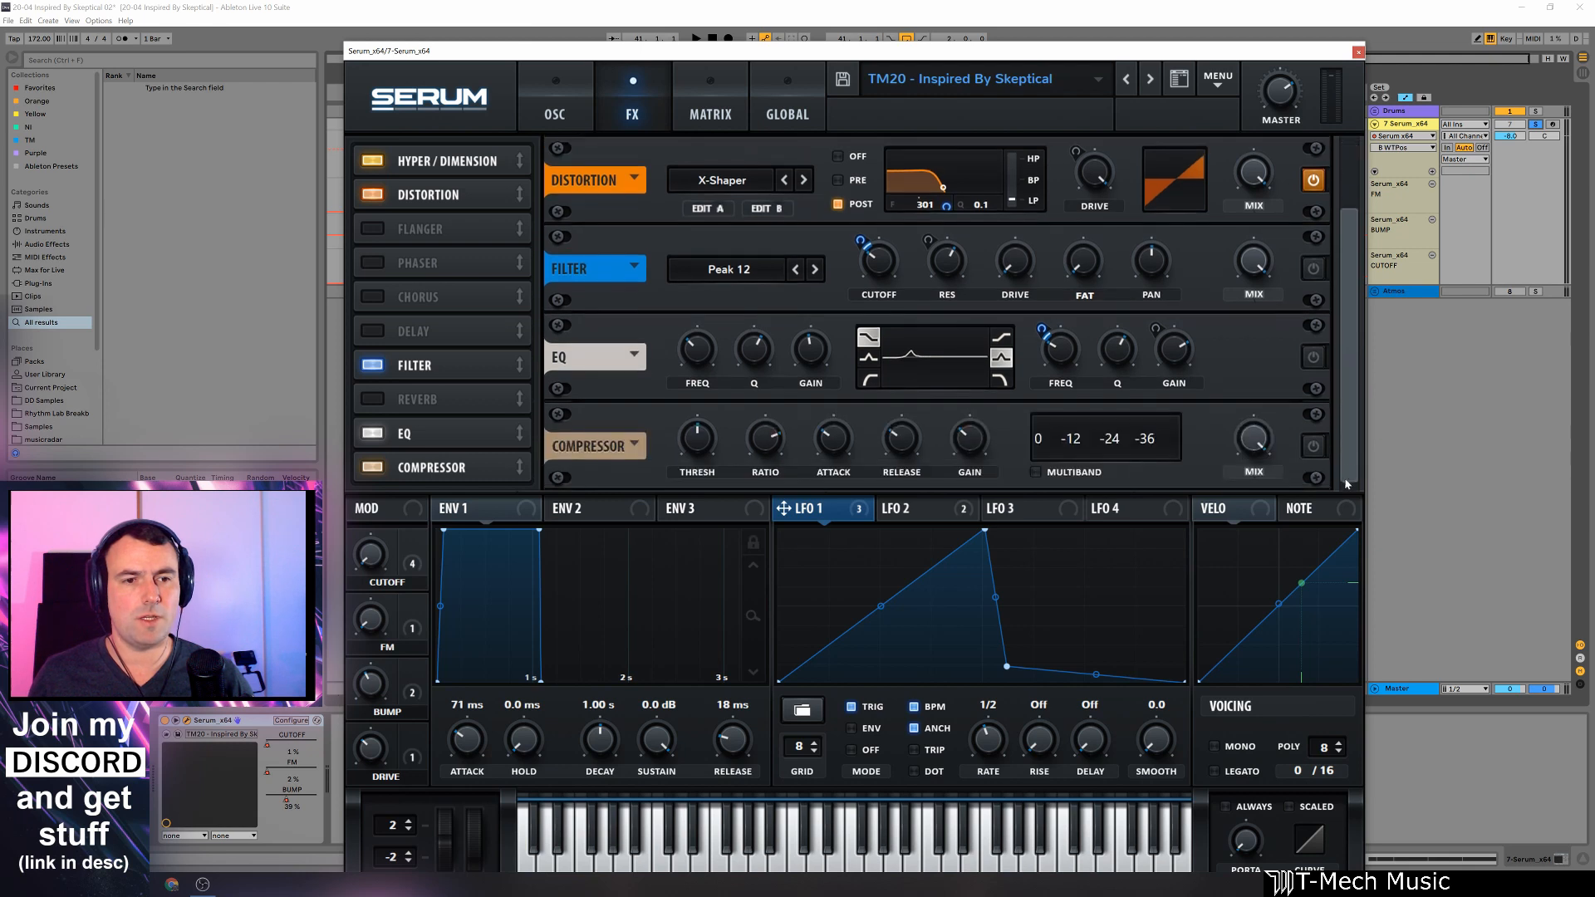
key("space")
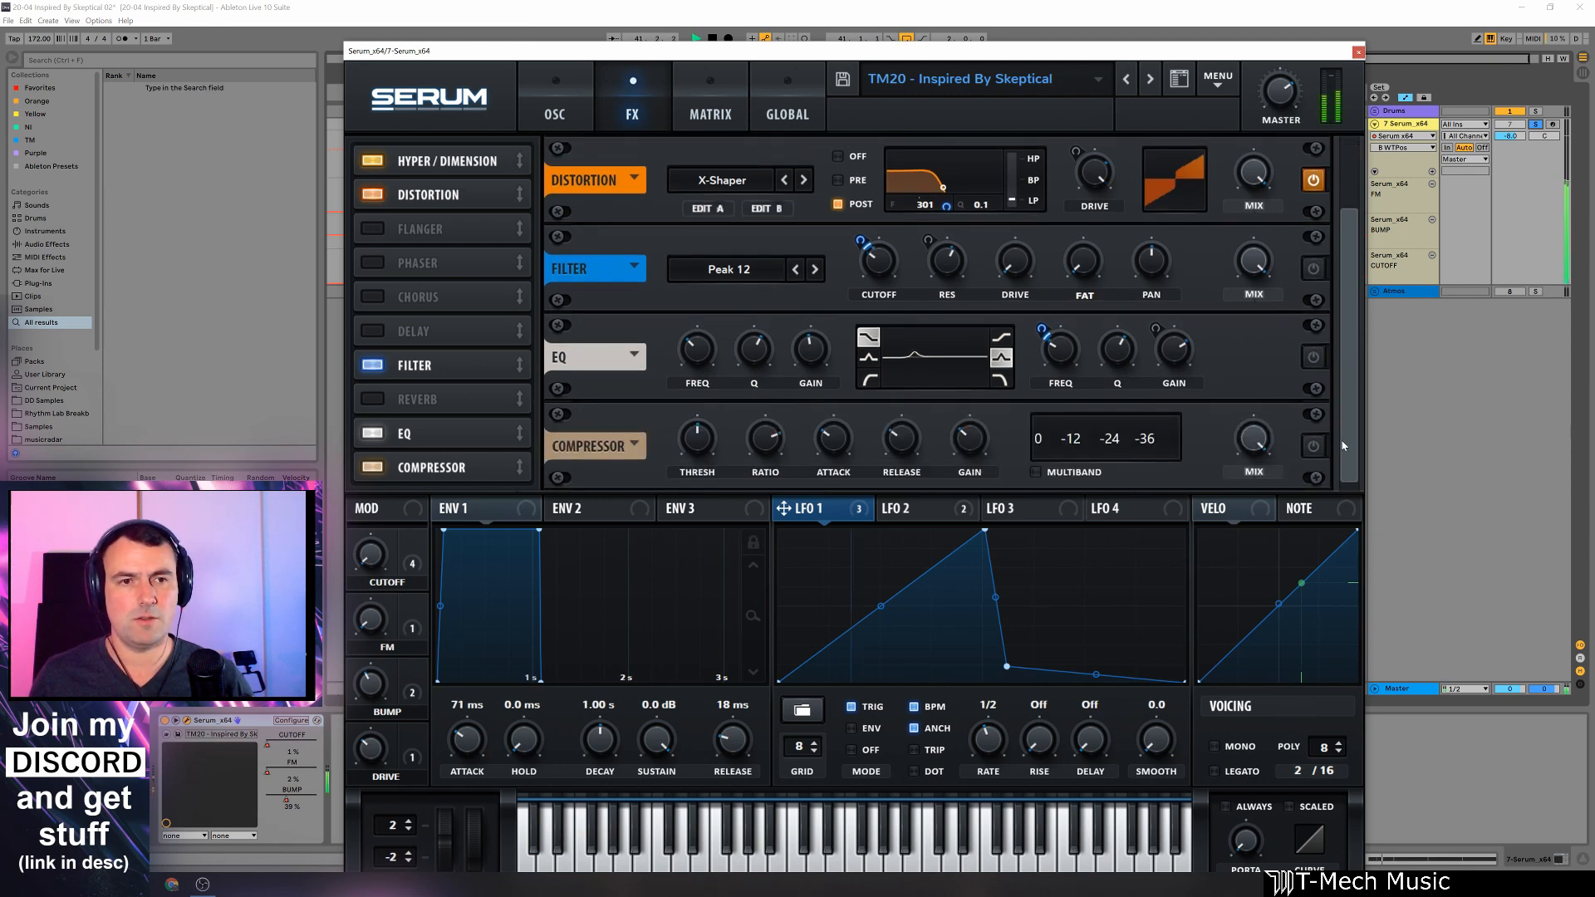
key("space")
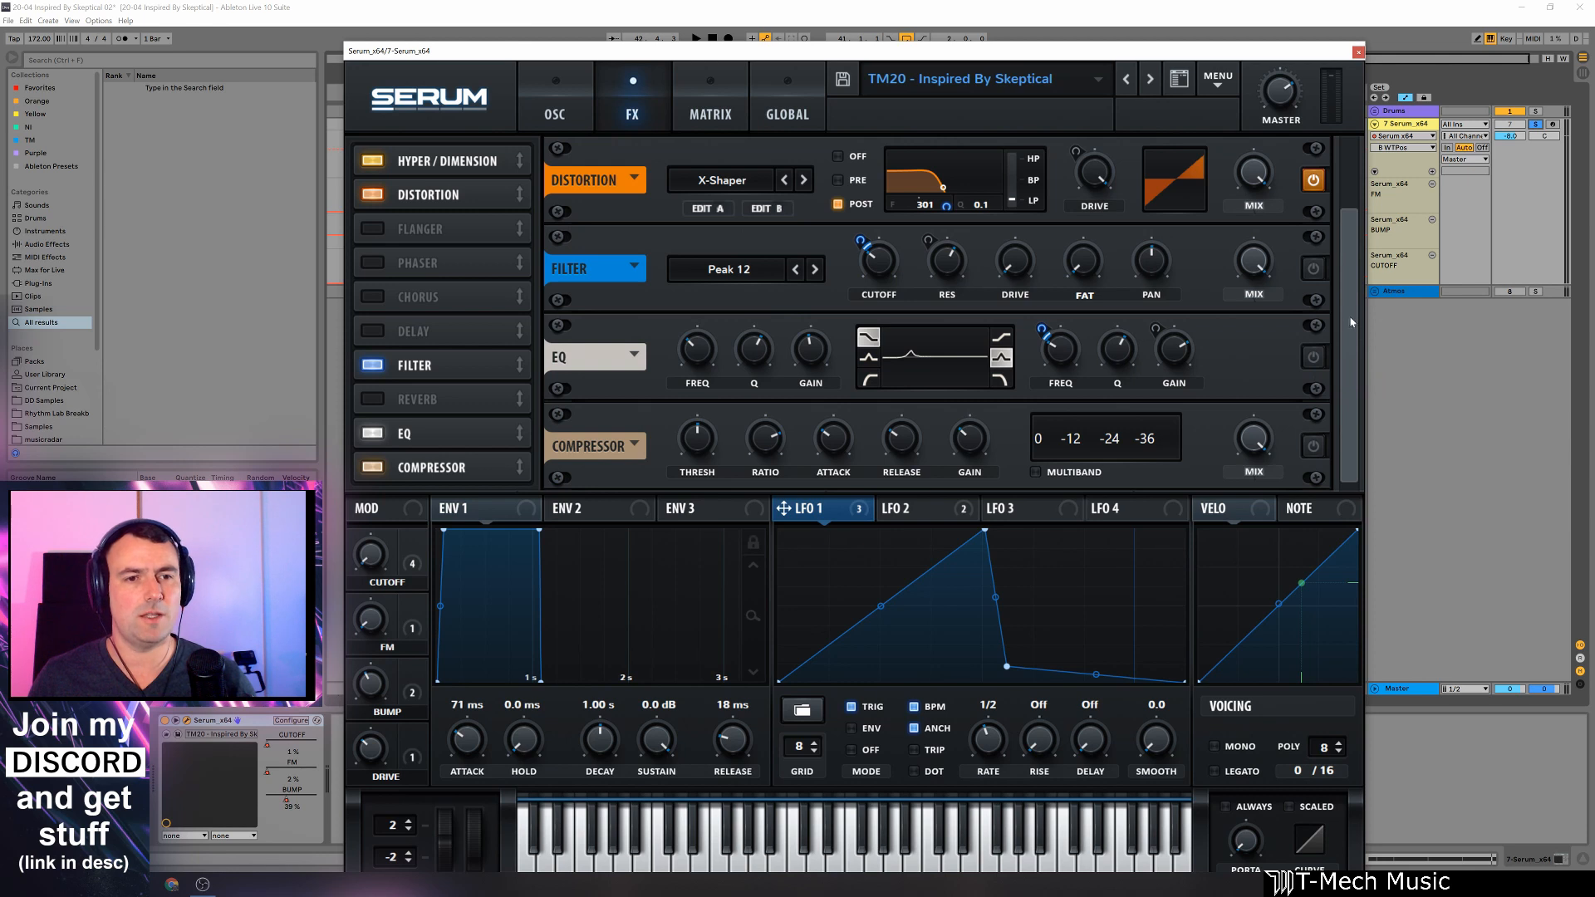
Step: Compare the looped bass with and without the X-Shaper Distortion effect, and leave the Distortion switched off
left_click_drag(1352, 322, 1353, 234)
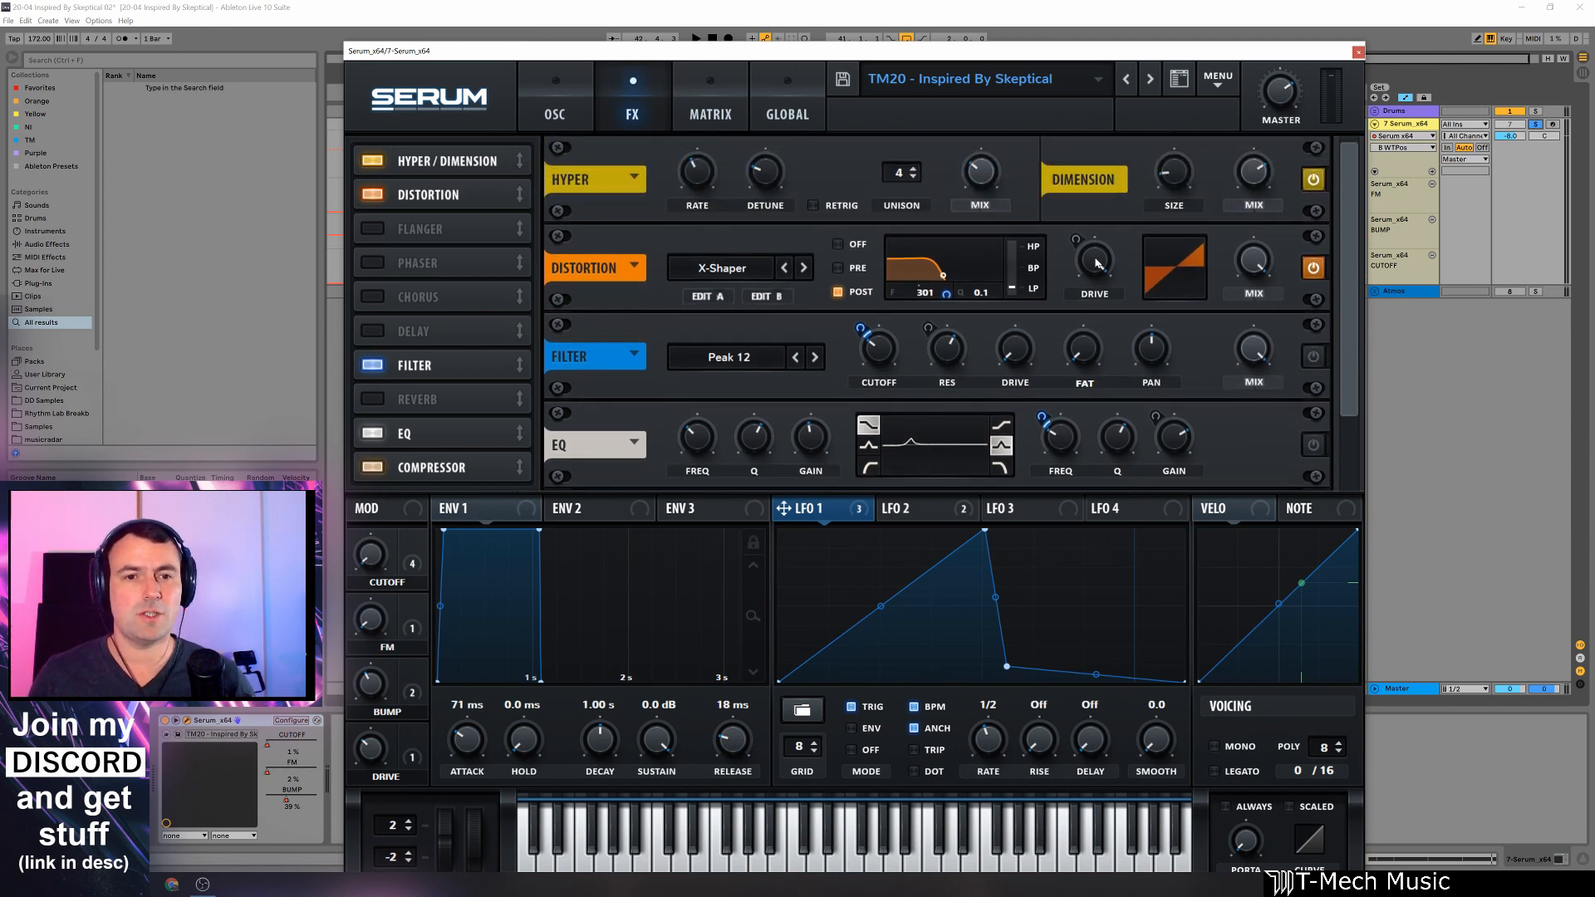
left_click(1313, 268)
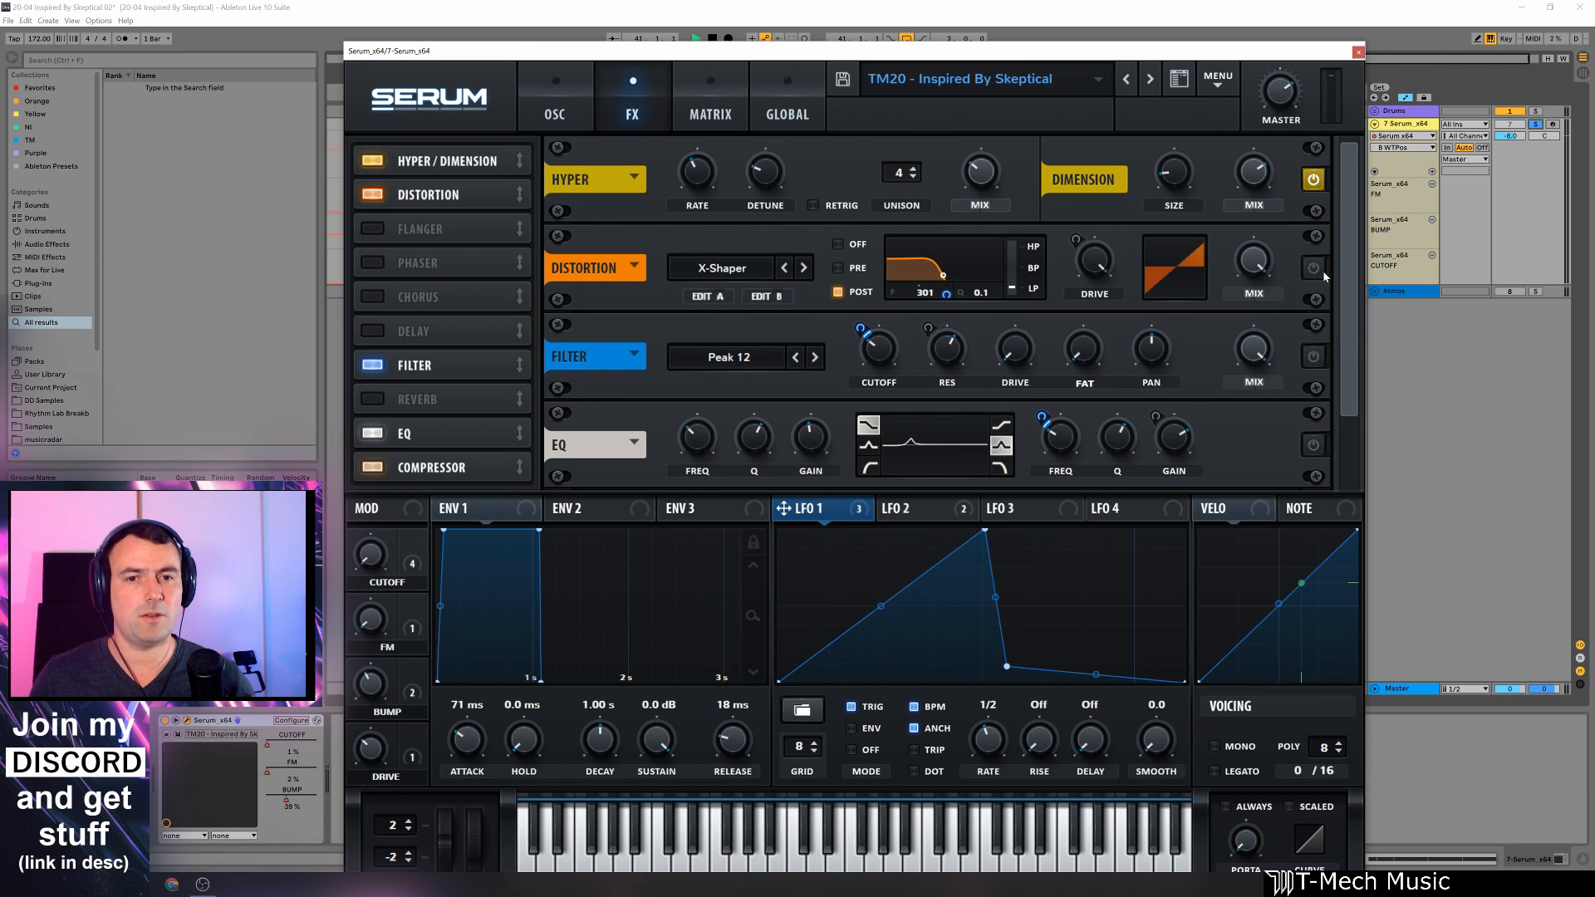
left_click(1315, 273)
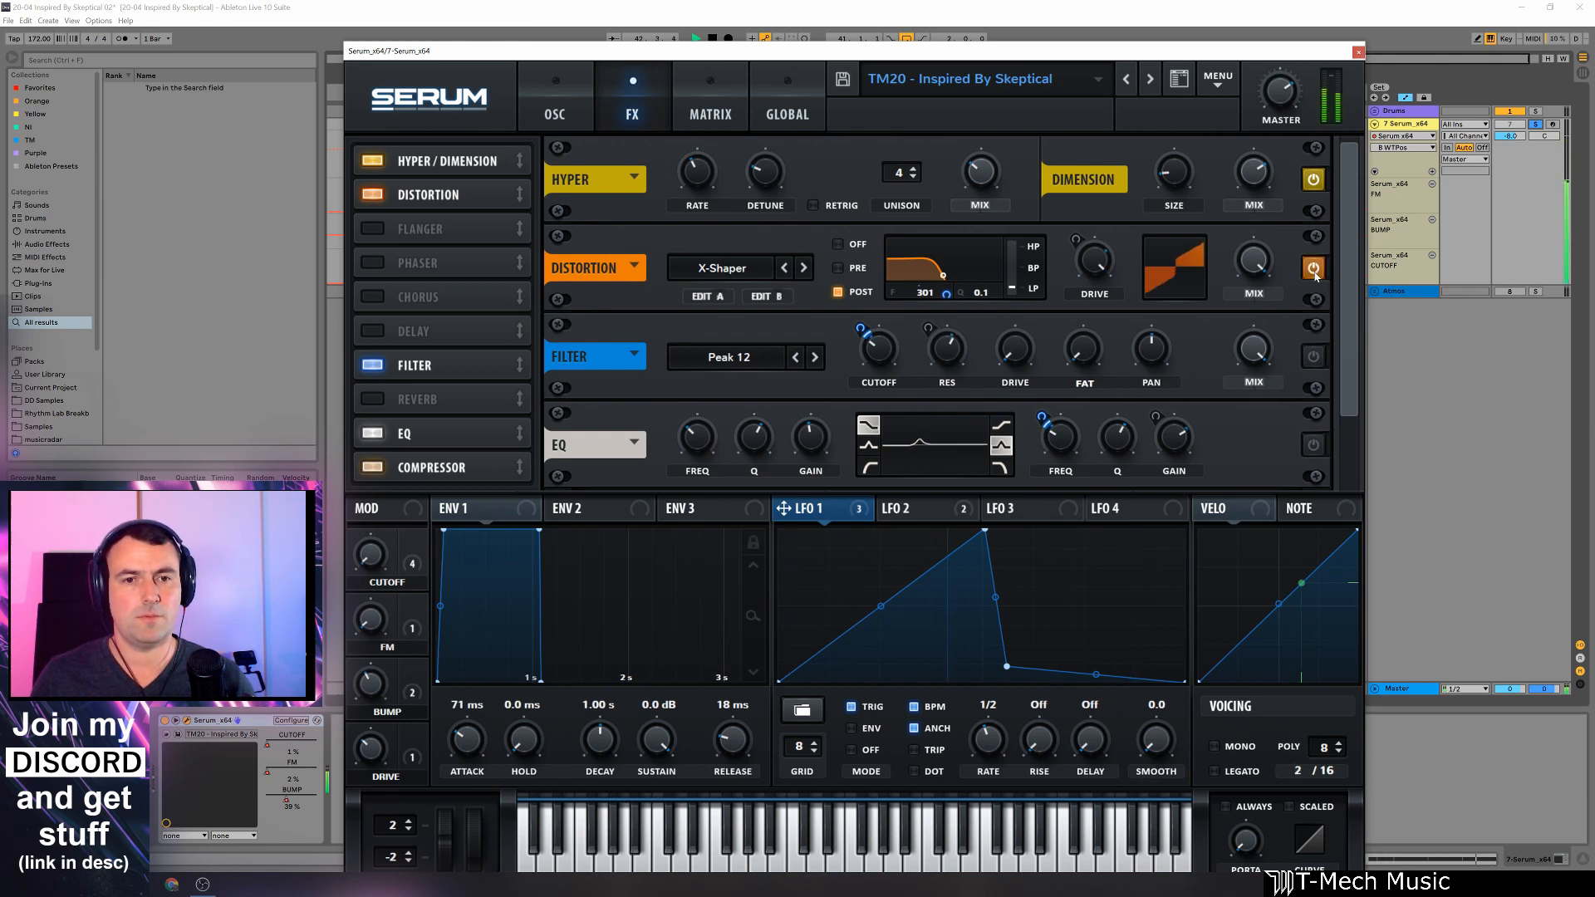
left_click(1315, 272)
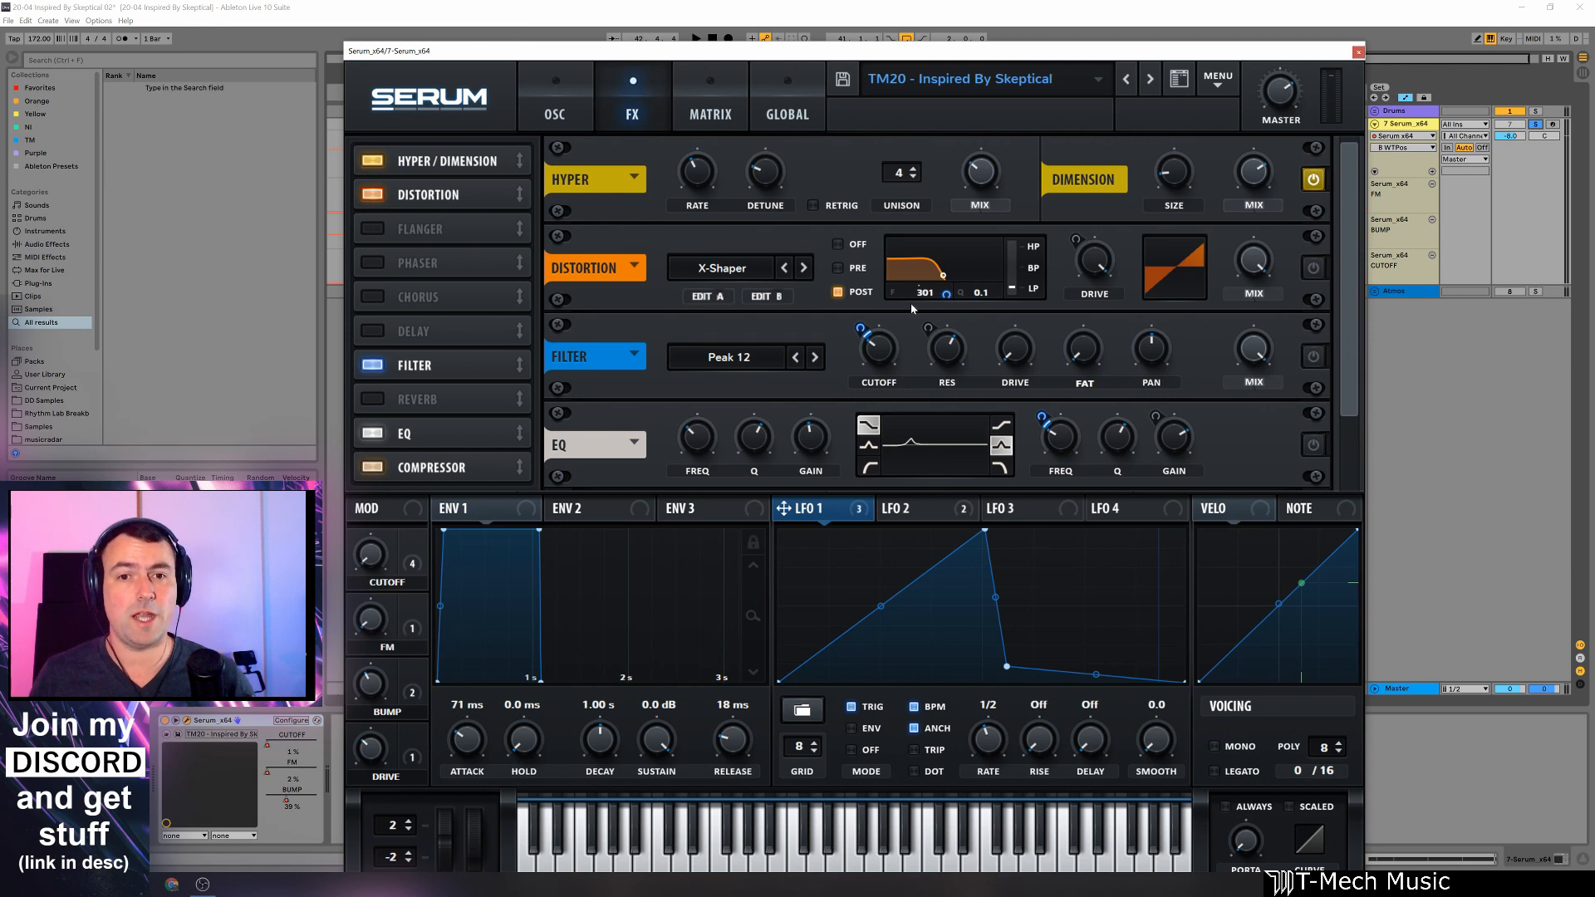
key("space")
left_click(1312, 268)
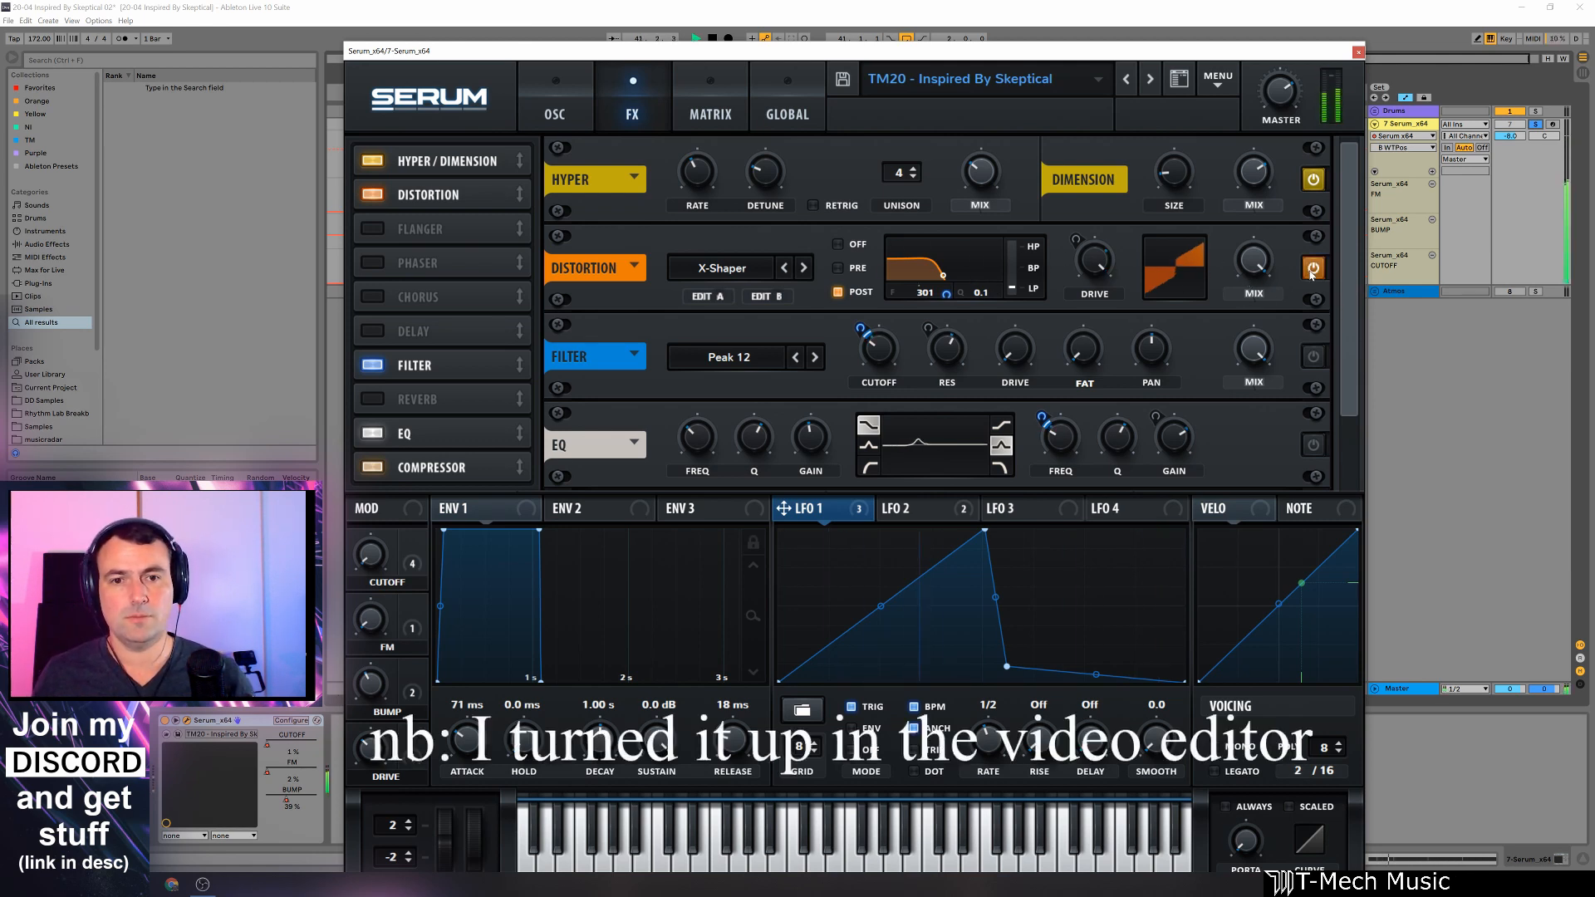
left_click(1312, 268)
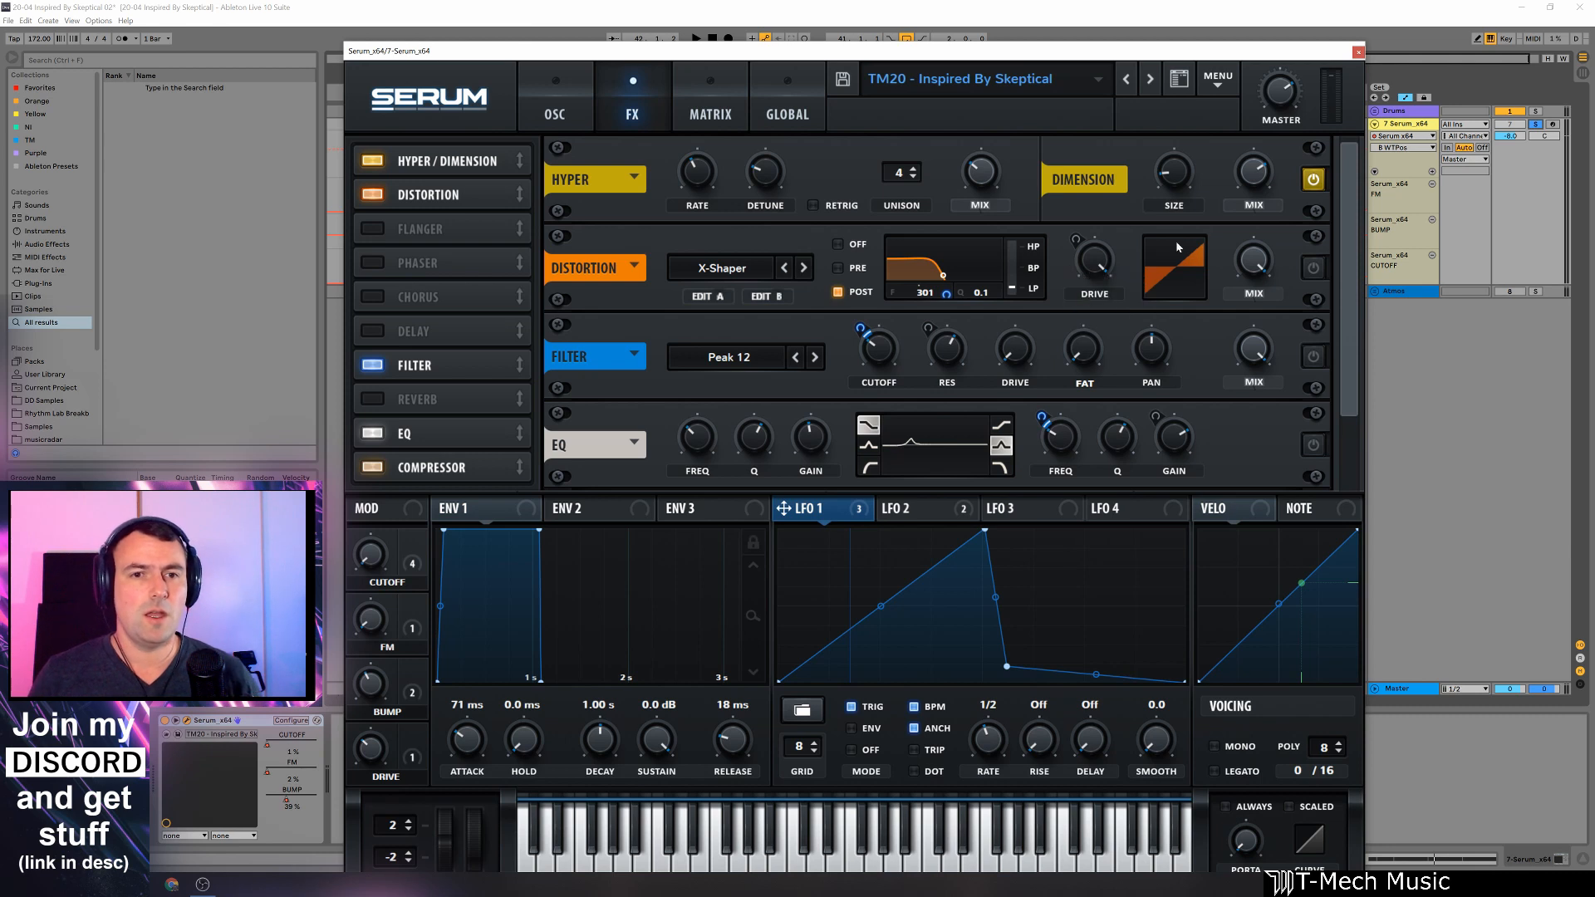
Step: Compare the looped bass with and without the Hyper/Dimension effect, and leave it switched off
left_click(1314, 184)
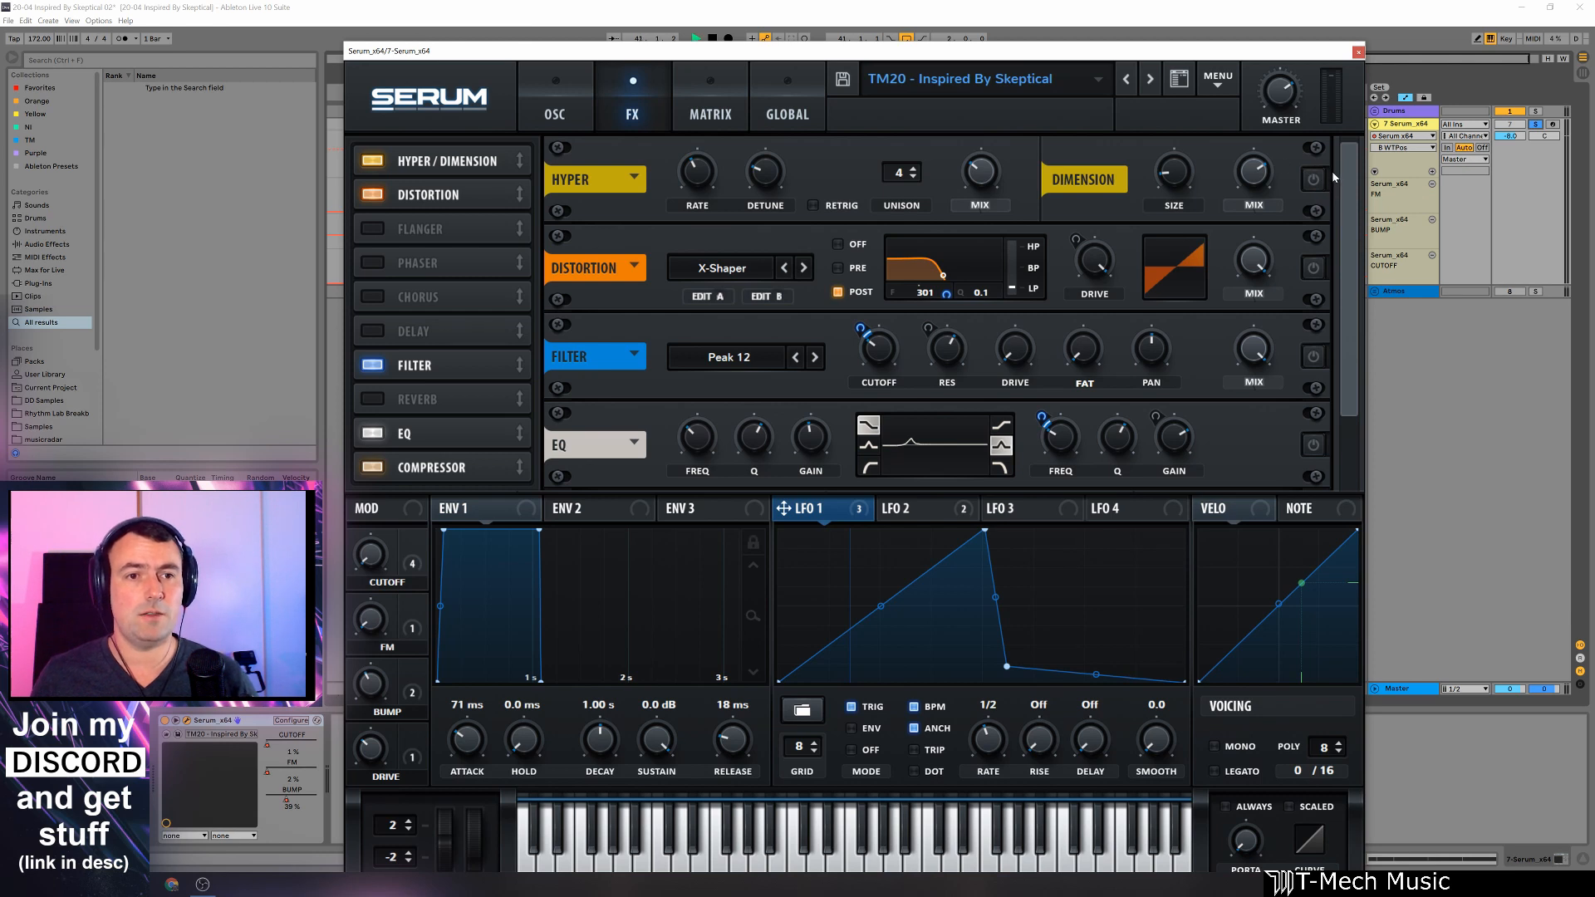
left_click(1313, 180)
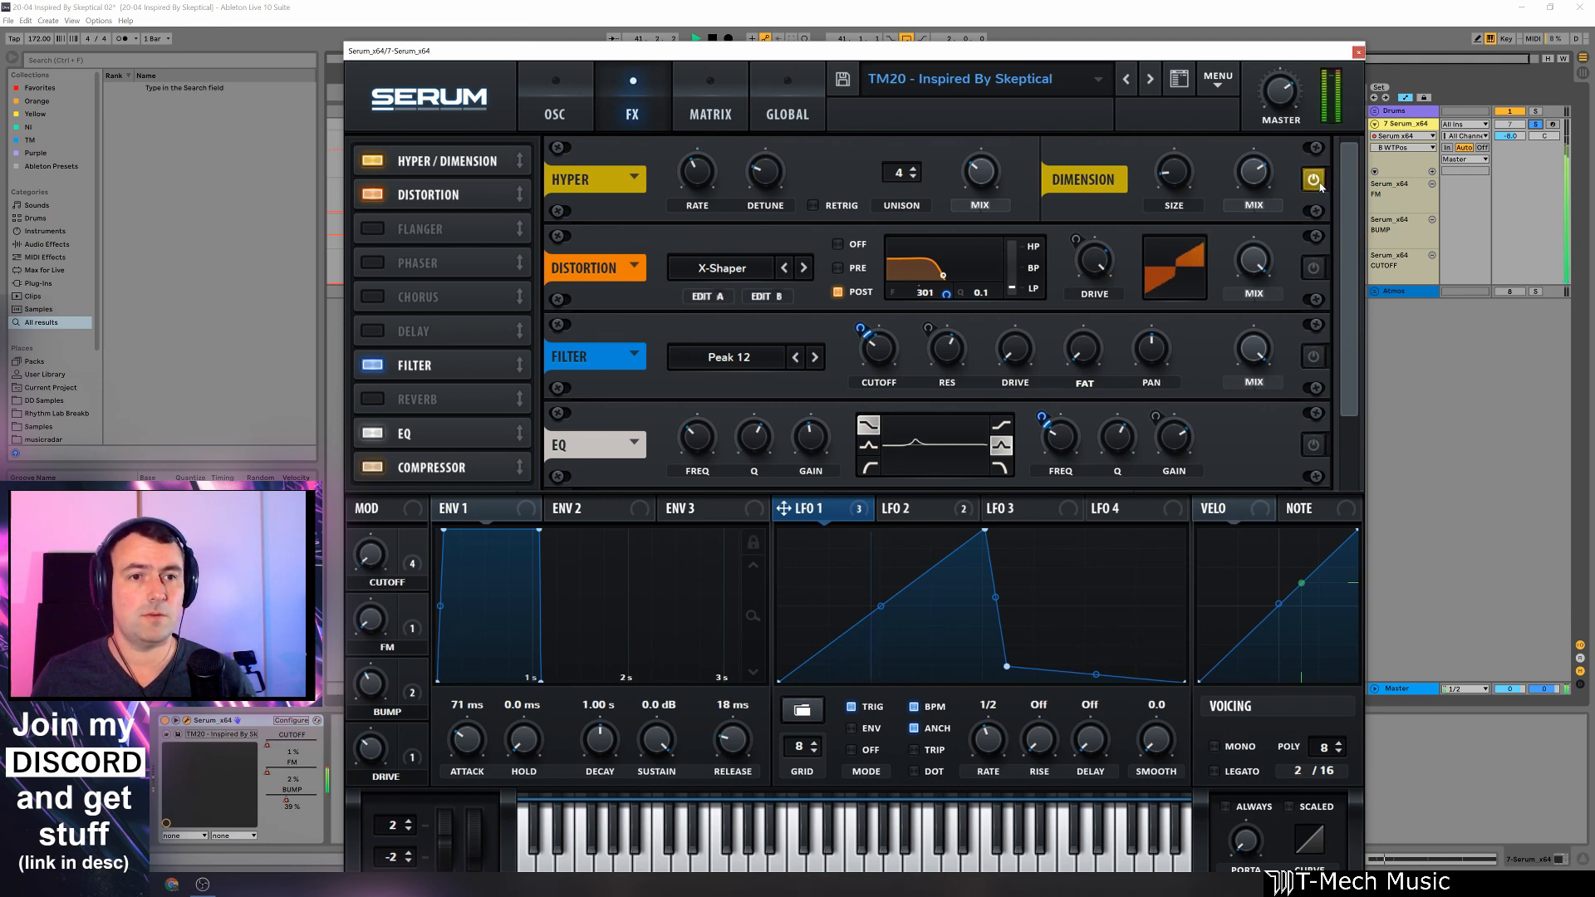
left_click(1313, 180)
scroll(1350, 184, "down", 1)
scroll(1316, 154, "up", 1)
Step: Open oscillator A's wavetable for editing, slightly lower its bin 3 harmonic, and close the table editor
left_click(573, 116)
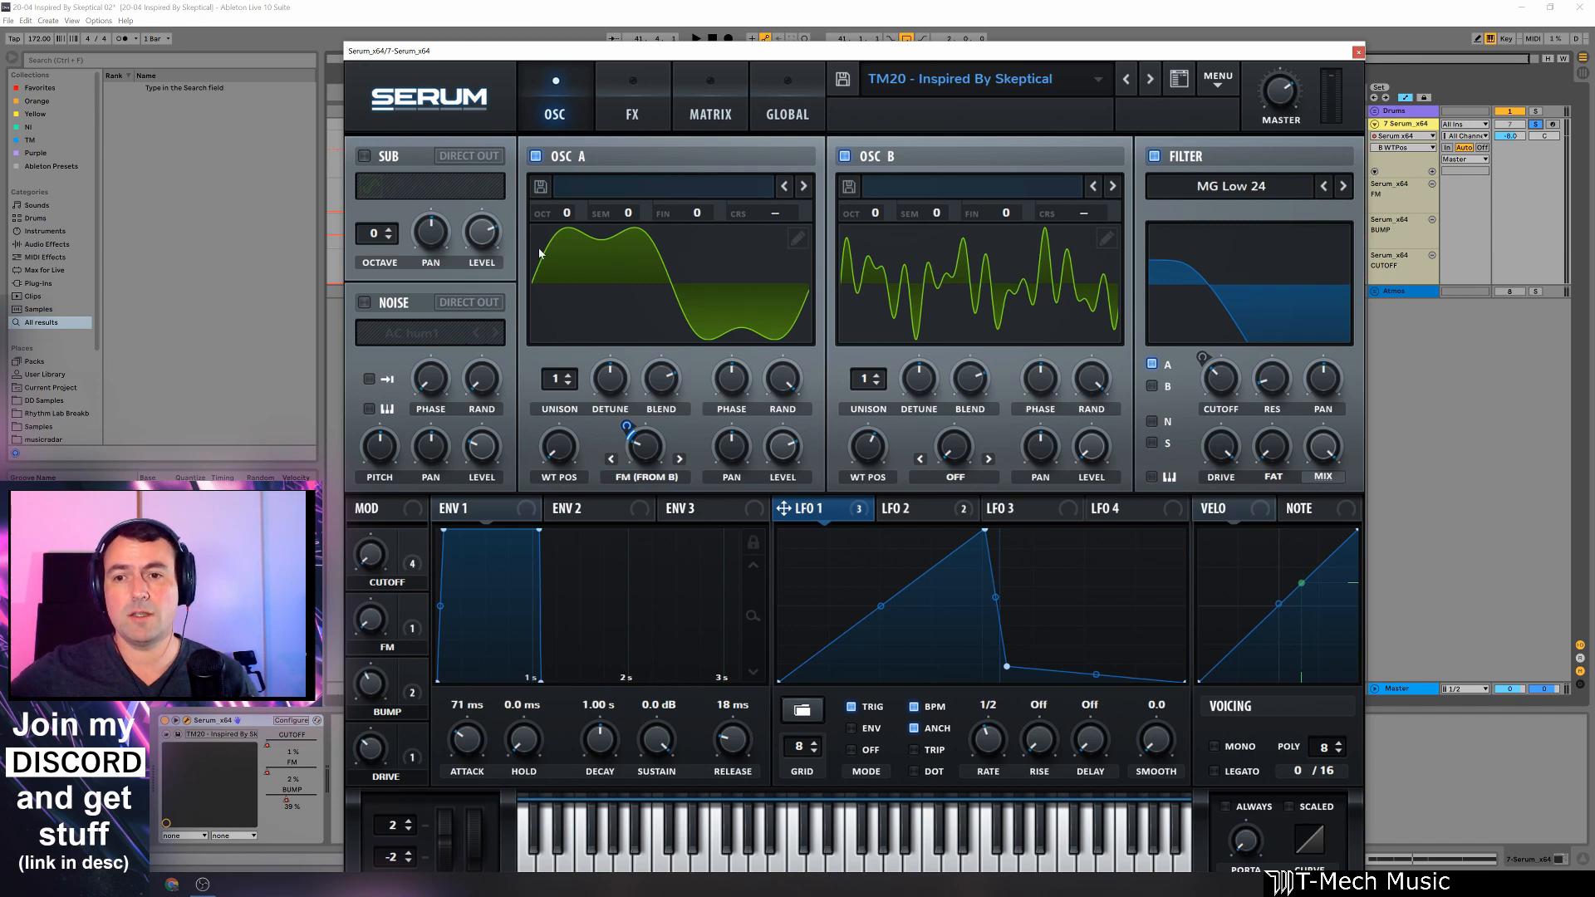
left_click(796, 239)
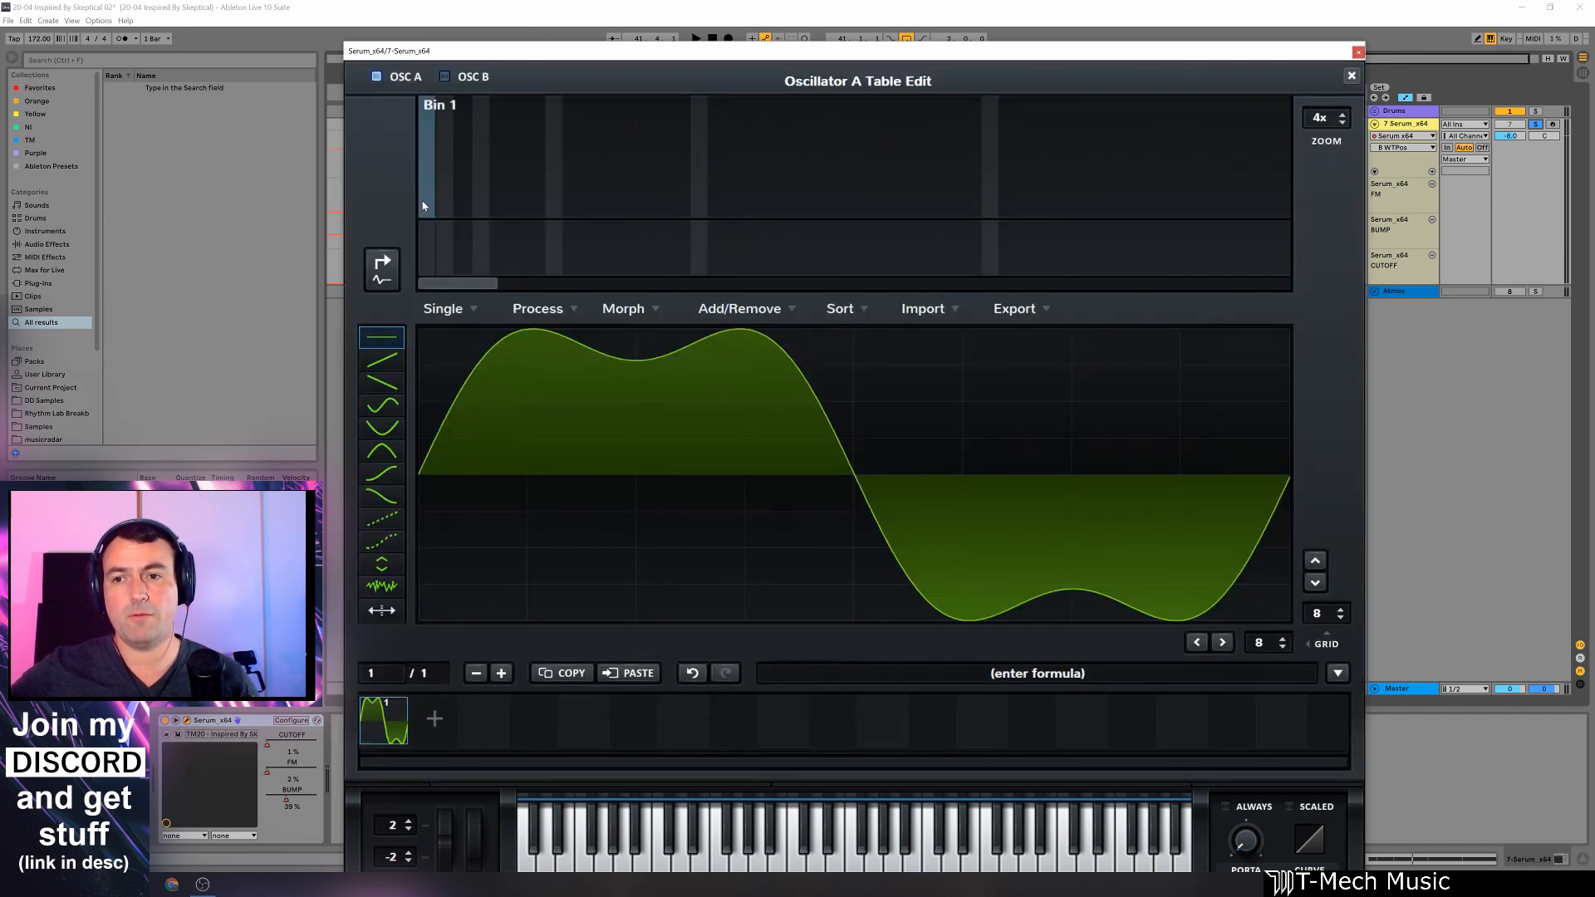
mouse_move(463, 178)
left_mouse_down()
mouse_move(463, 143)
mouse_move(462, 162)
left_mouse_up()
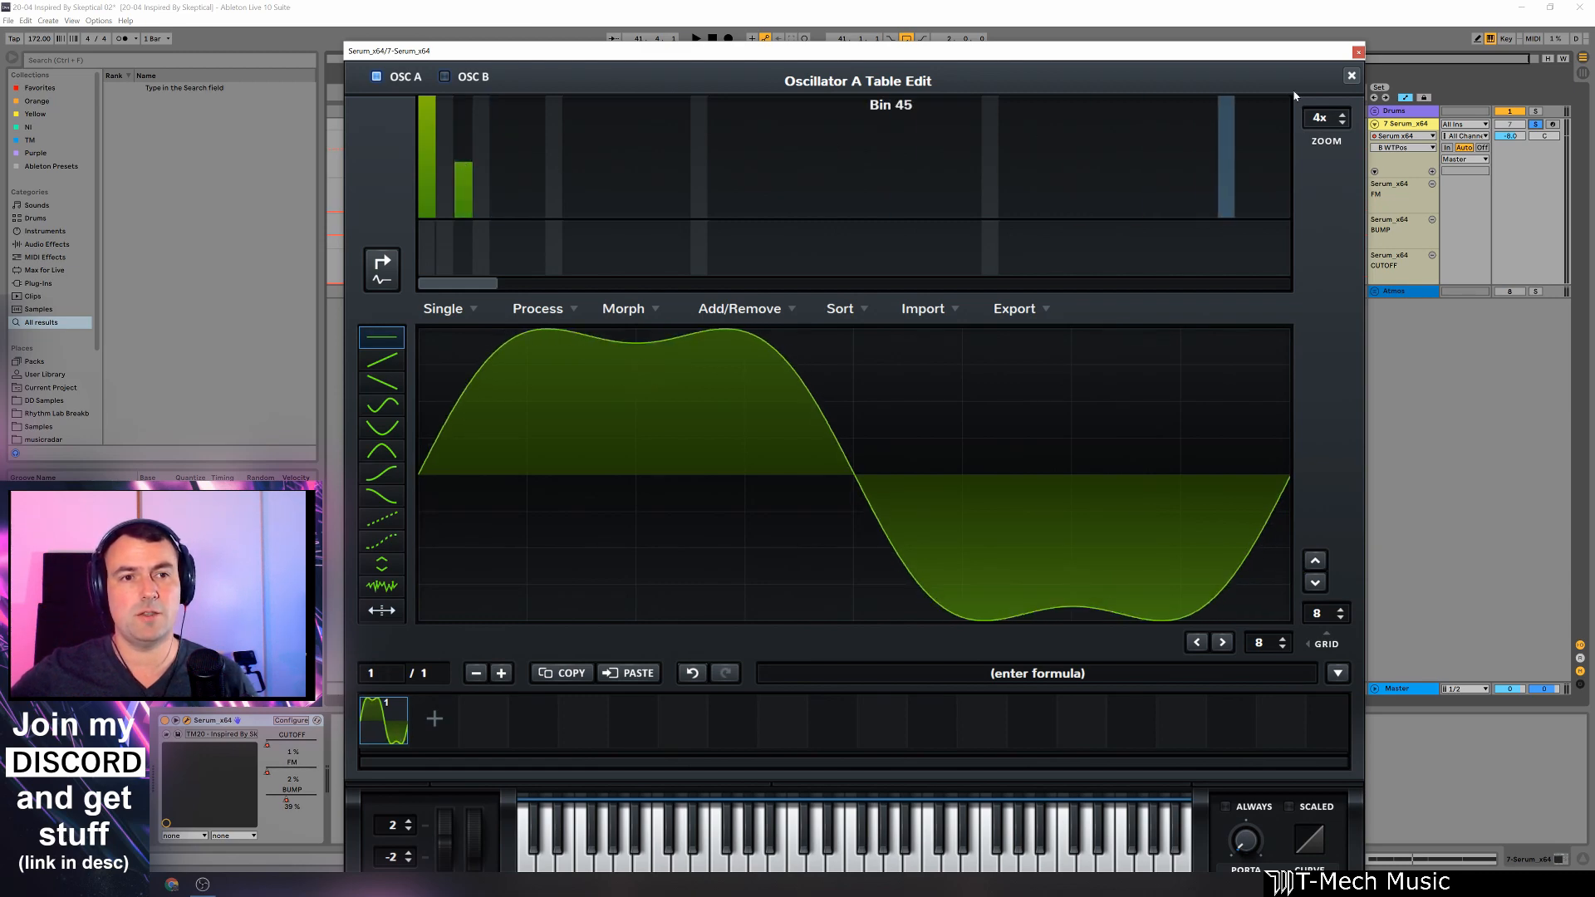
left_click(1352, 77)
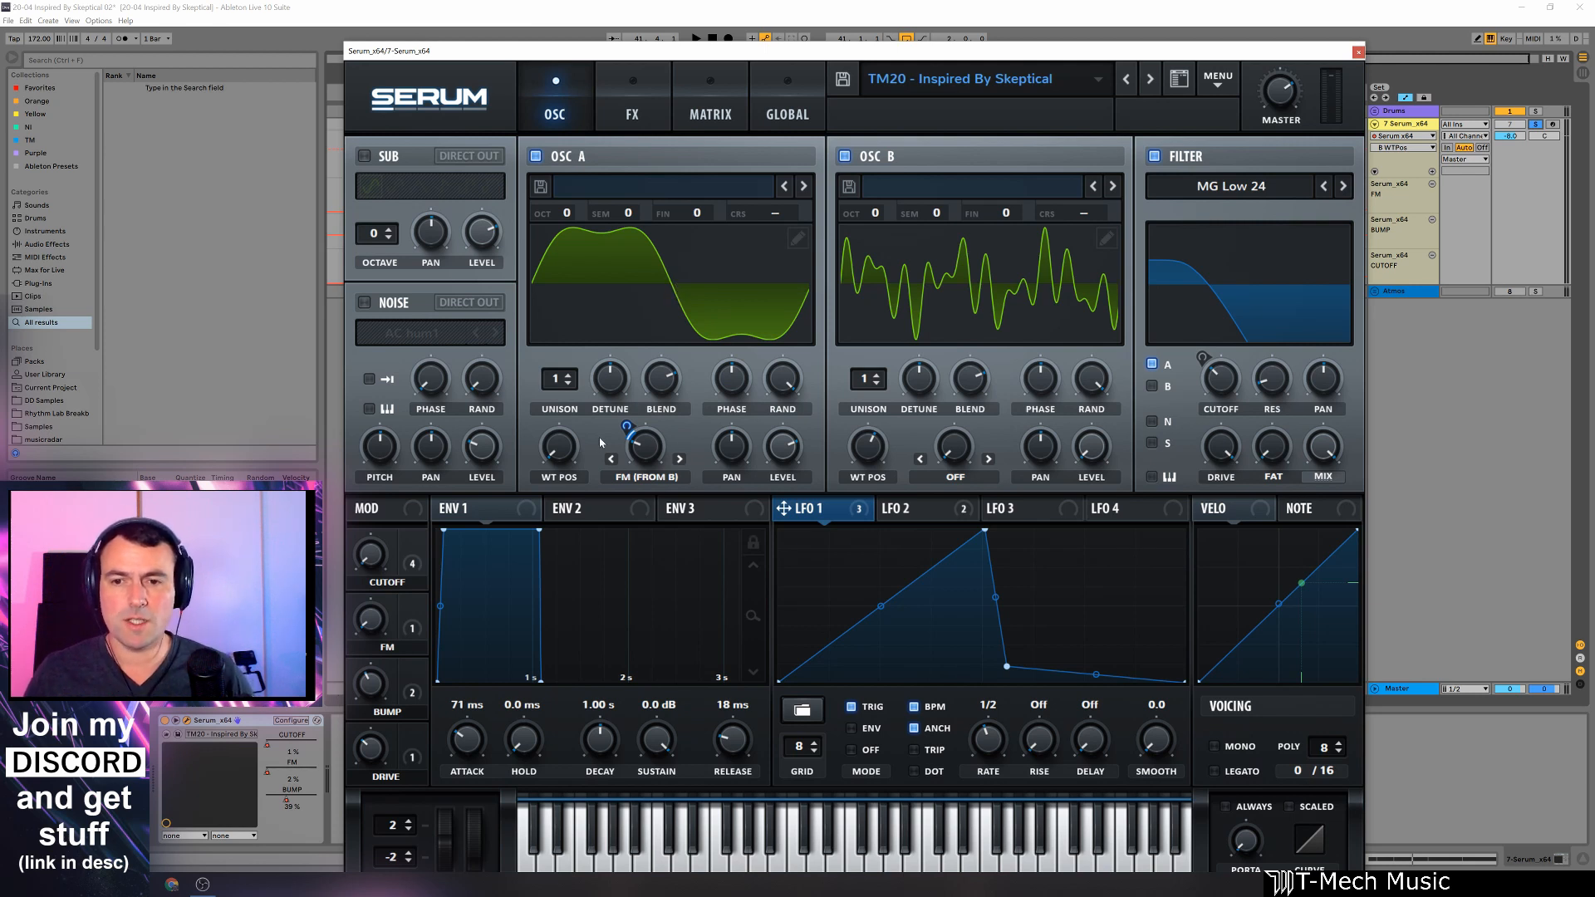
Step: Switch off oscillator A, turn up oscillator B's level, and audition oscillator B while moving its wavetable position
left_click(536, 157)
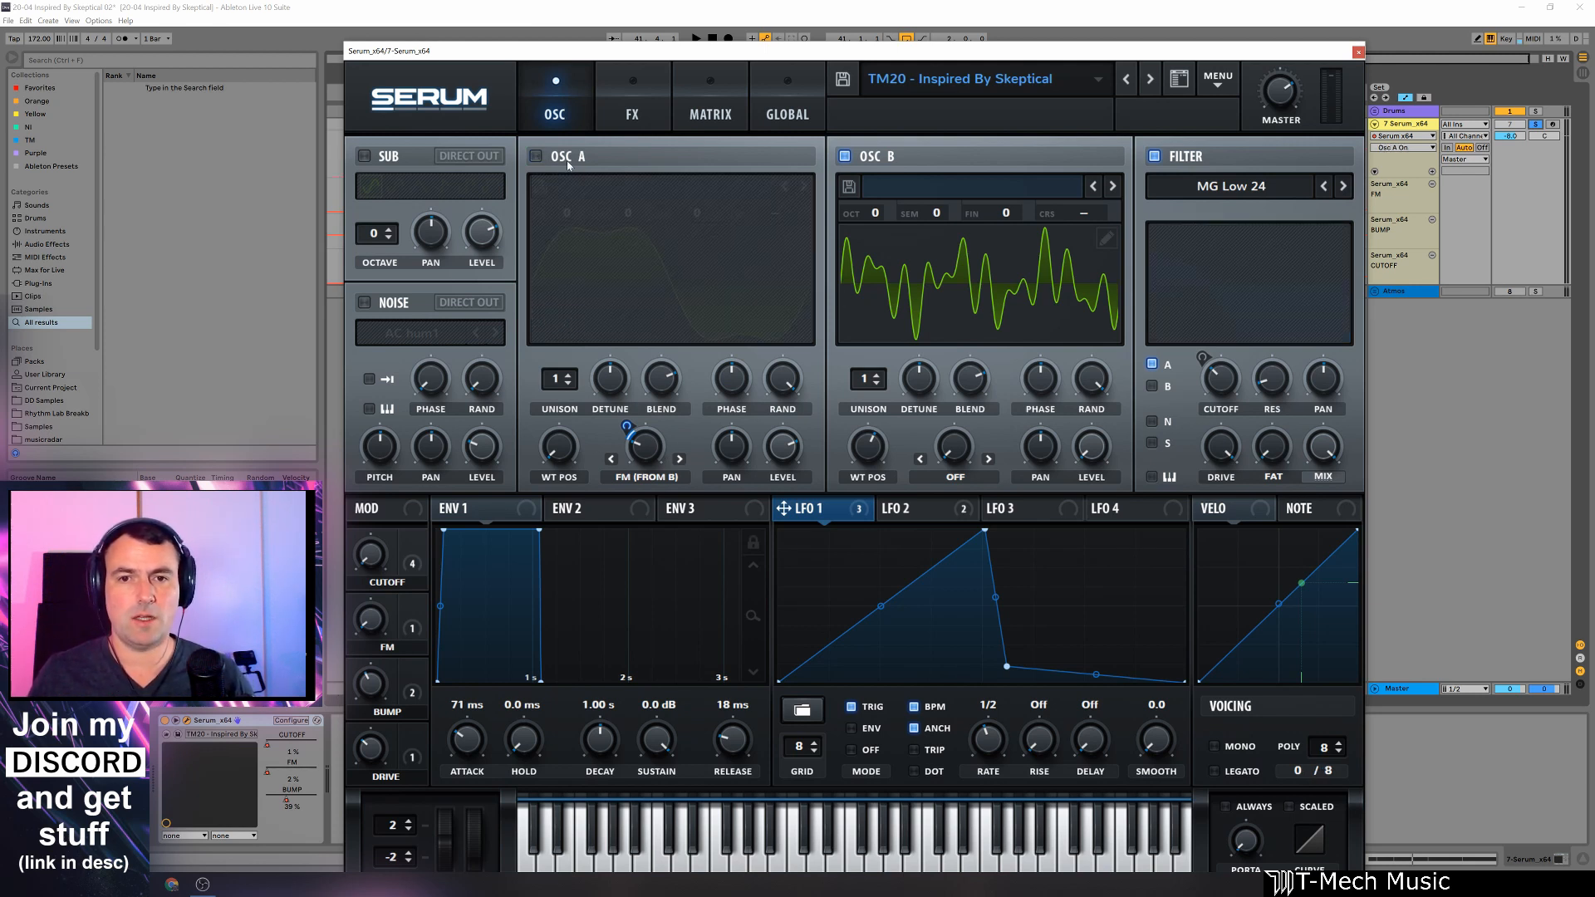
left_click(1093, 443)
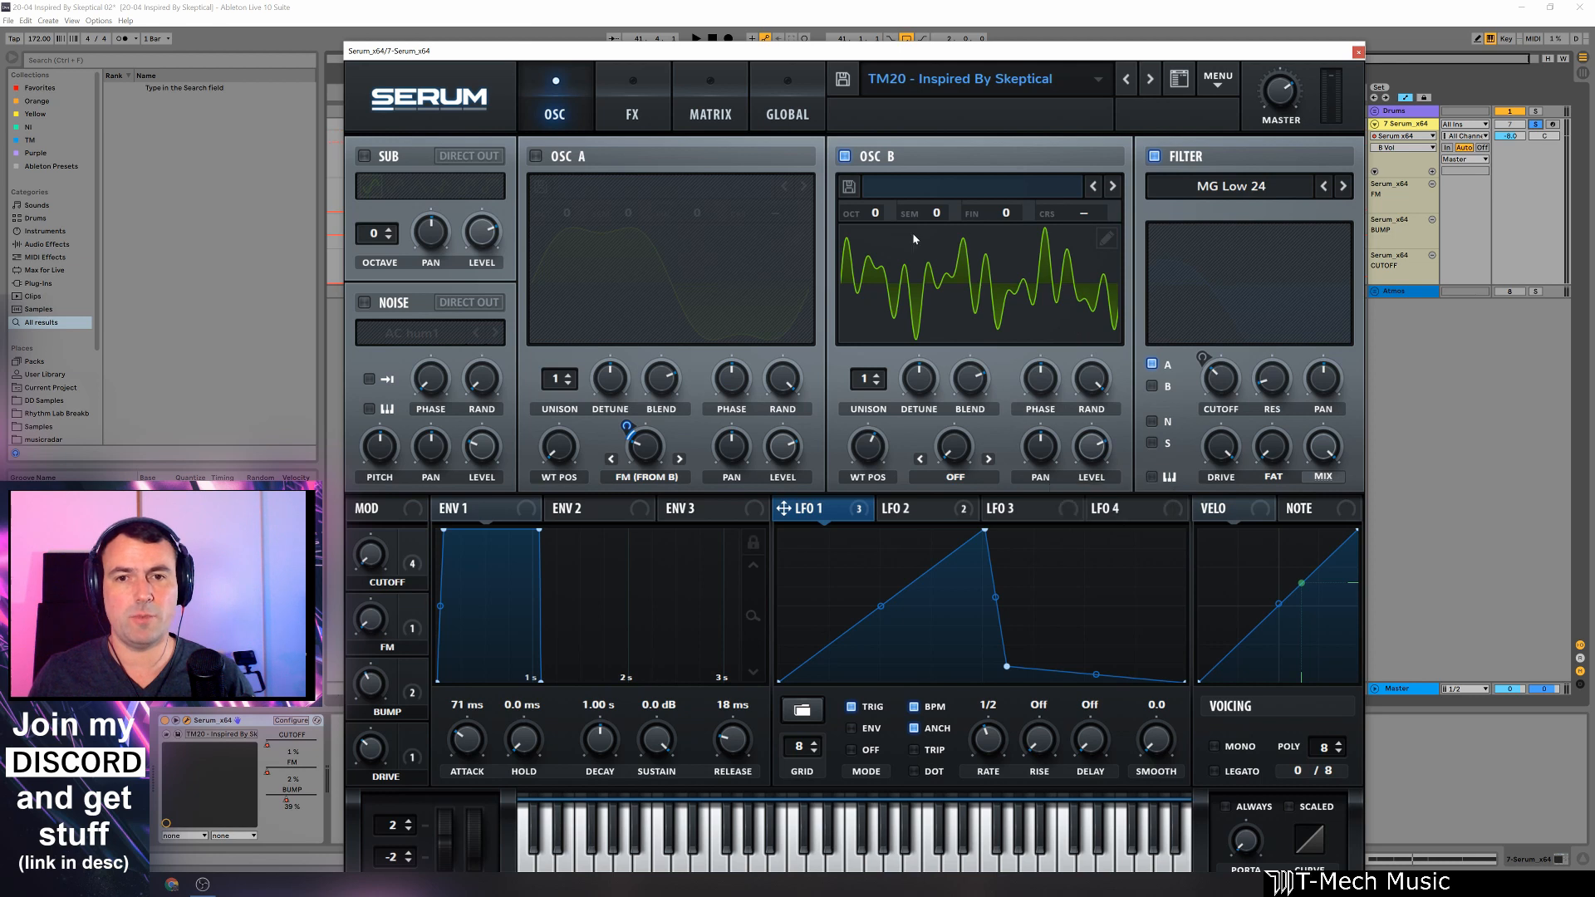
key("space")
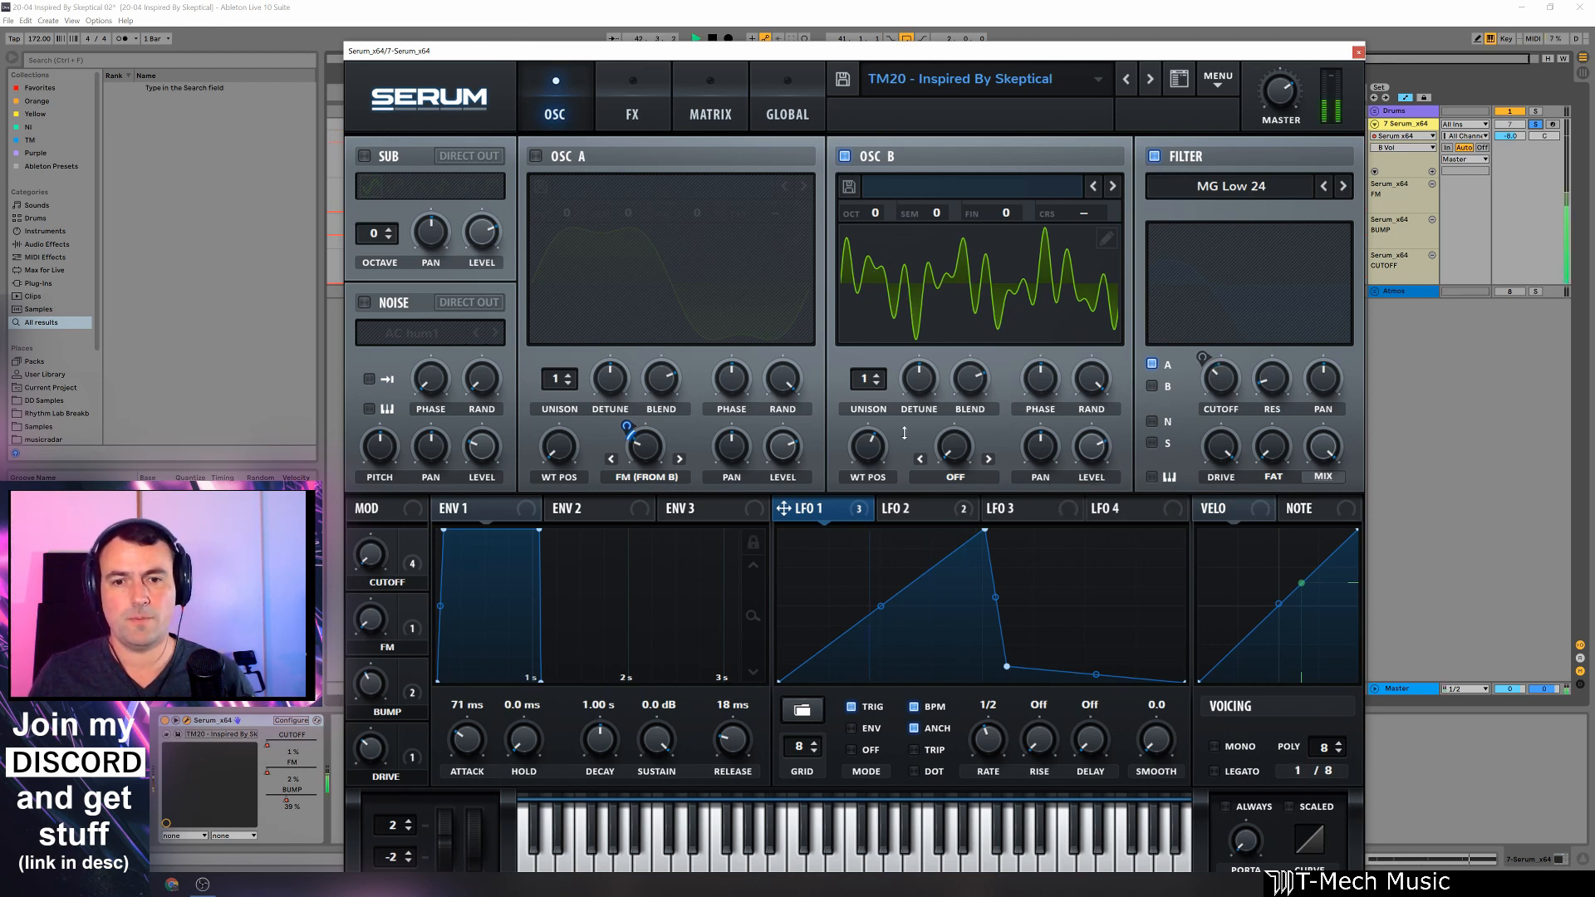
mouse_move(868, 448)
left_mouse_down()
mouse_move(861, 355)
mouse_move(856, 428)
left_mouse_up()
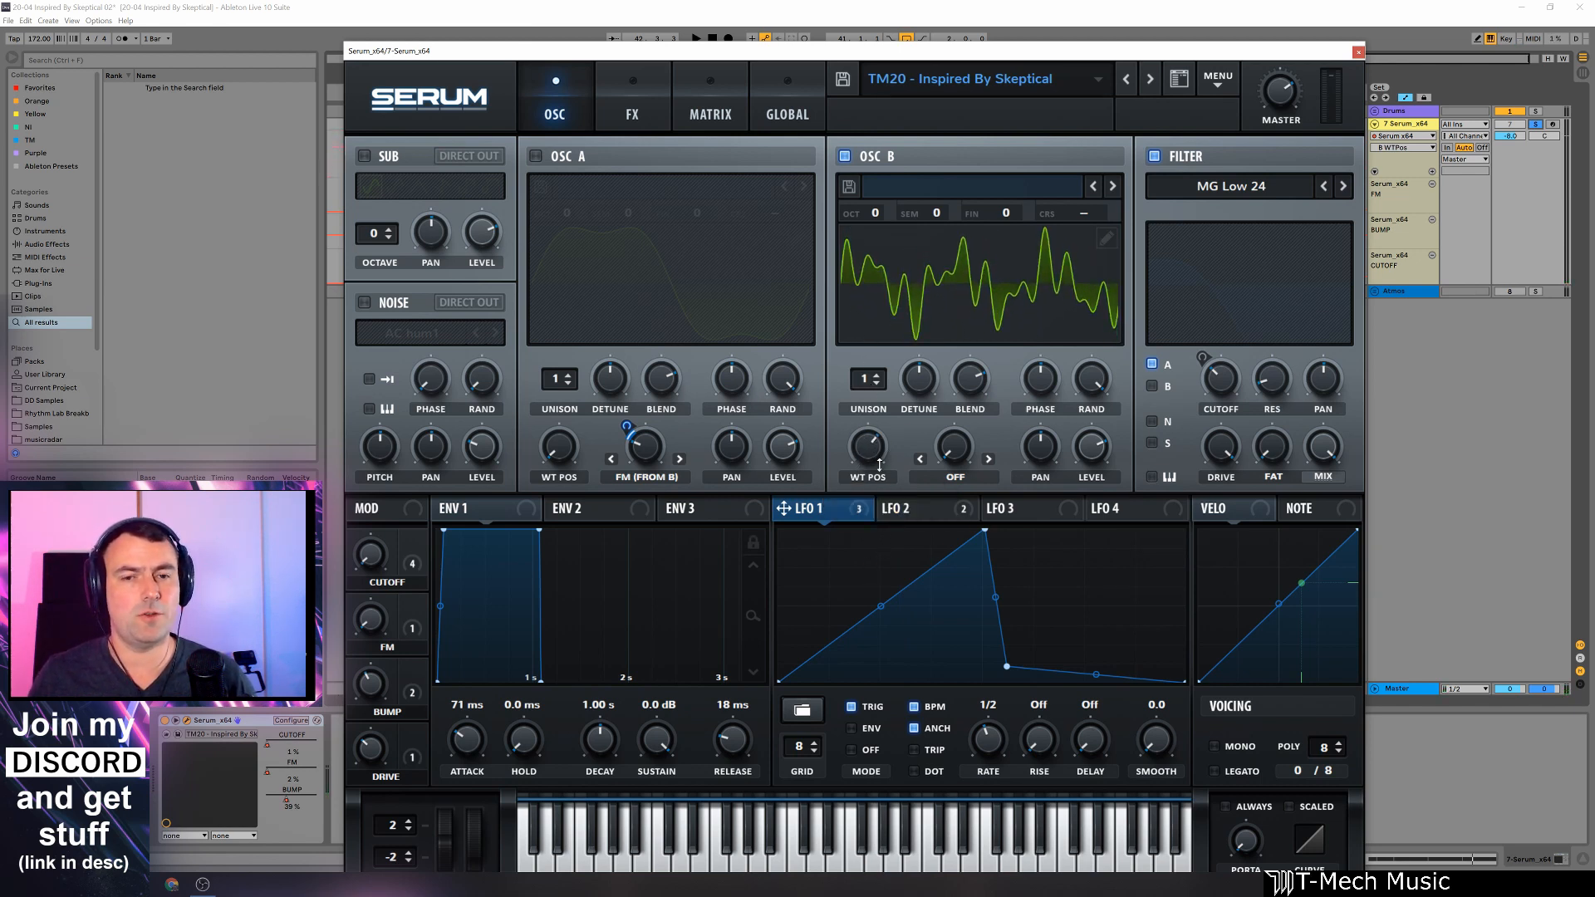
Step: Edit frame 164 of oscillator B's wavetable to keep harmonics at bins 6, 13 and 21, removing bin 9, and audition it
left_click(1105, 240)
mouse_move(642, 126)
left_mouse_down()
mouse_move(569, 129)
mouse_move(557, 253)
mouse_move(453, 200)
mouse_move(491, 246)
mouse_move(572, 167)
mouse_move(572, 117)
mouse_move(518, 116)
left_mouse_up()
left_click(785, 132)
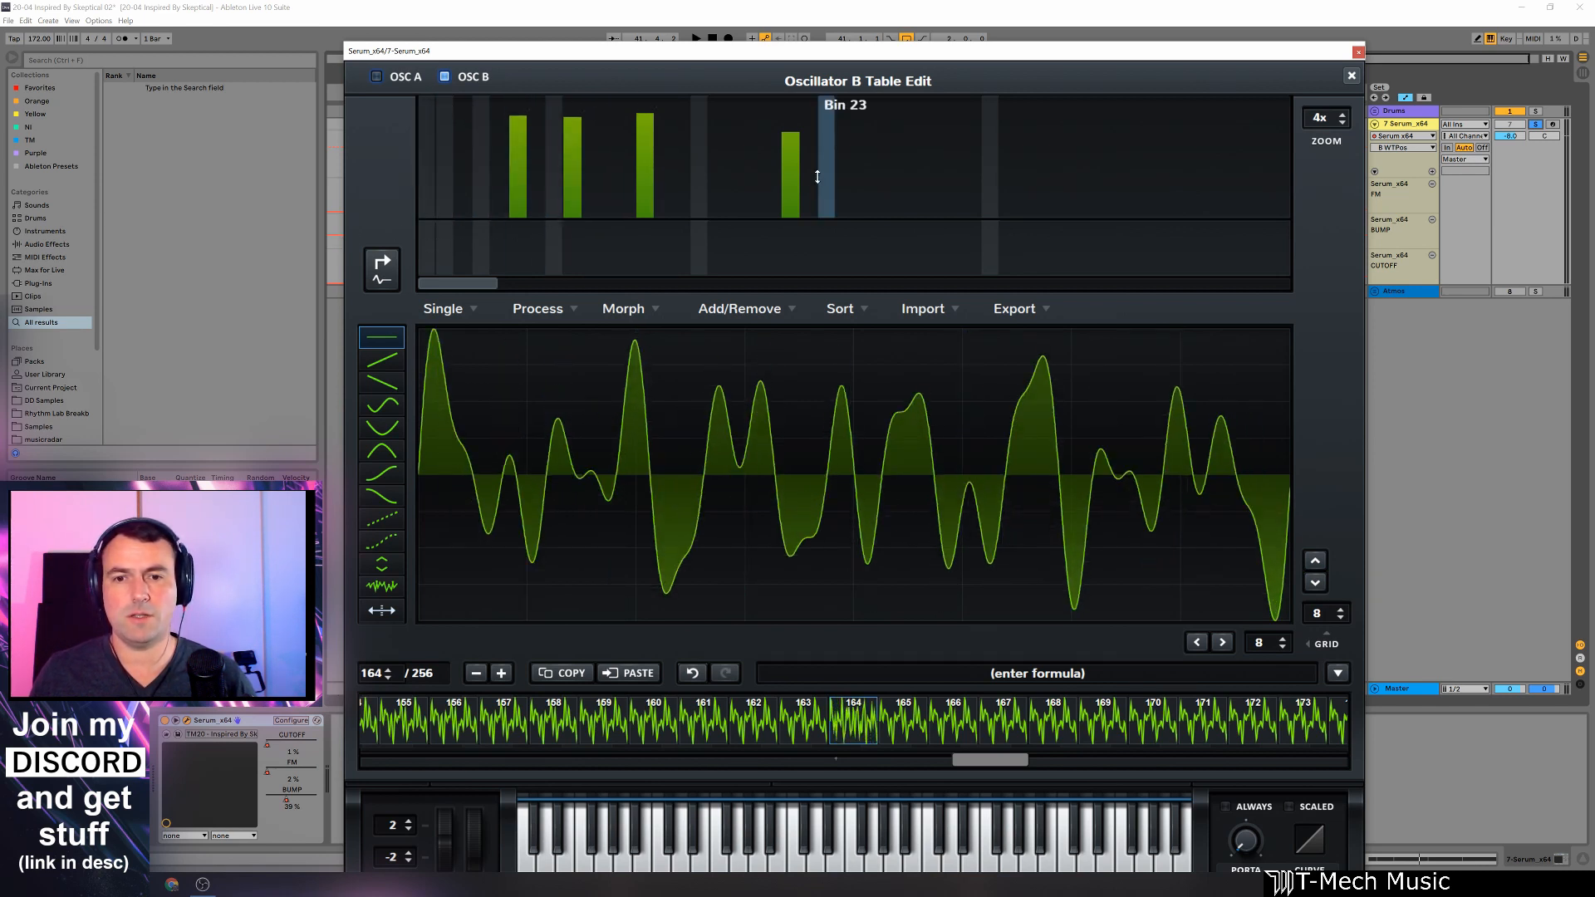
left_click_drag(572, 166, 573, 243)
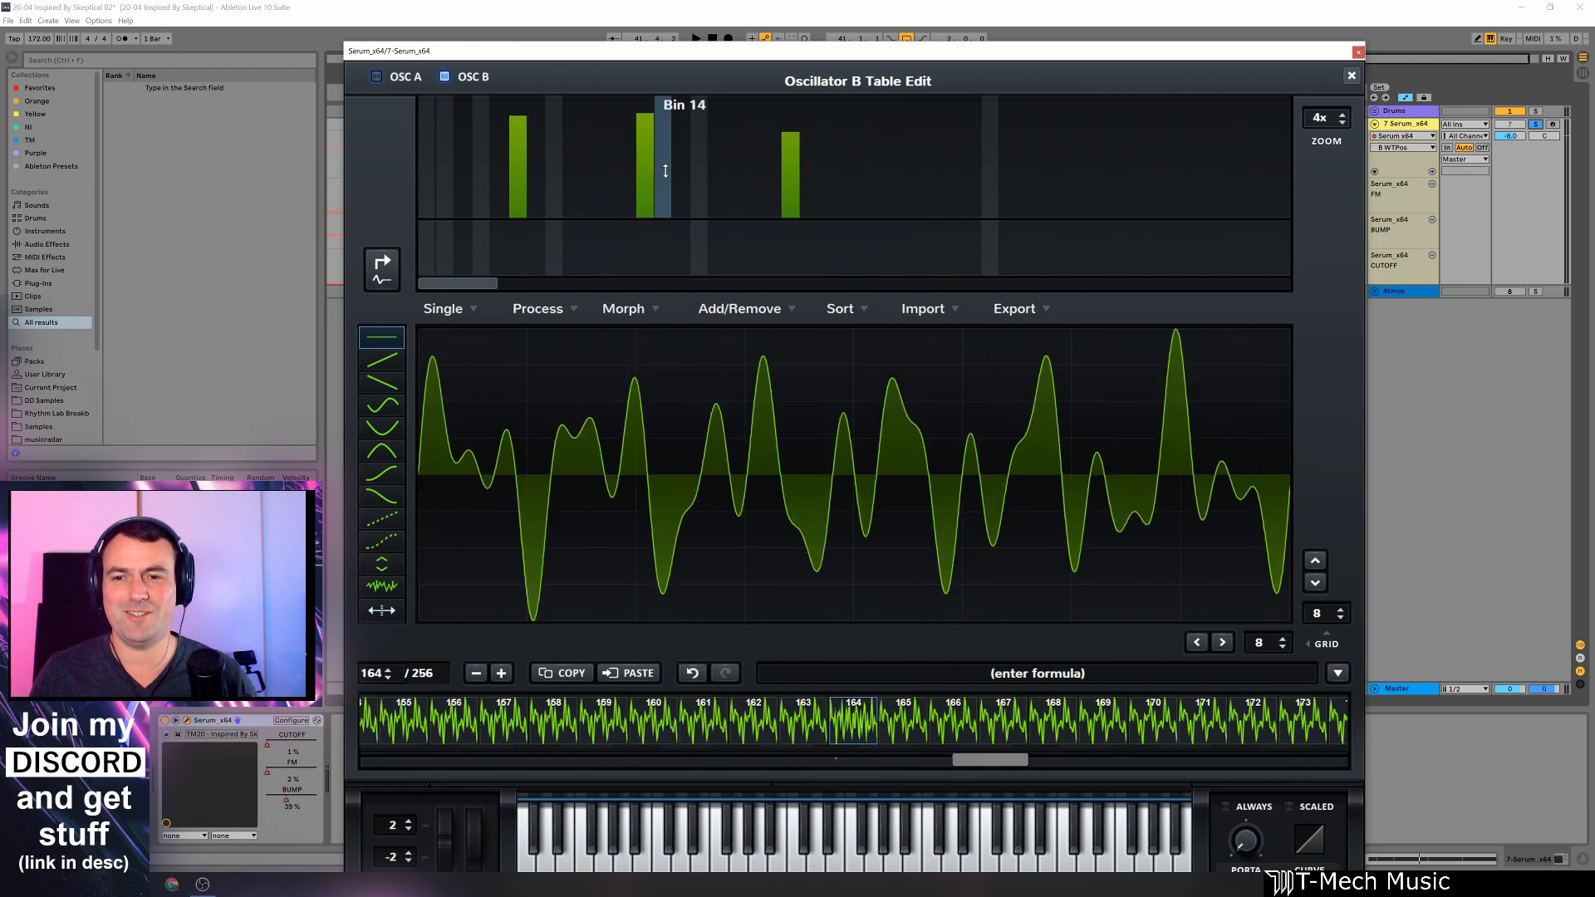
left_click(1350, 77)
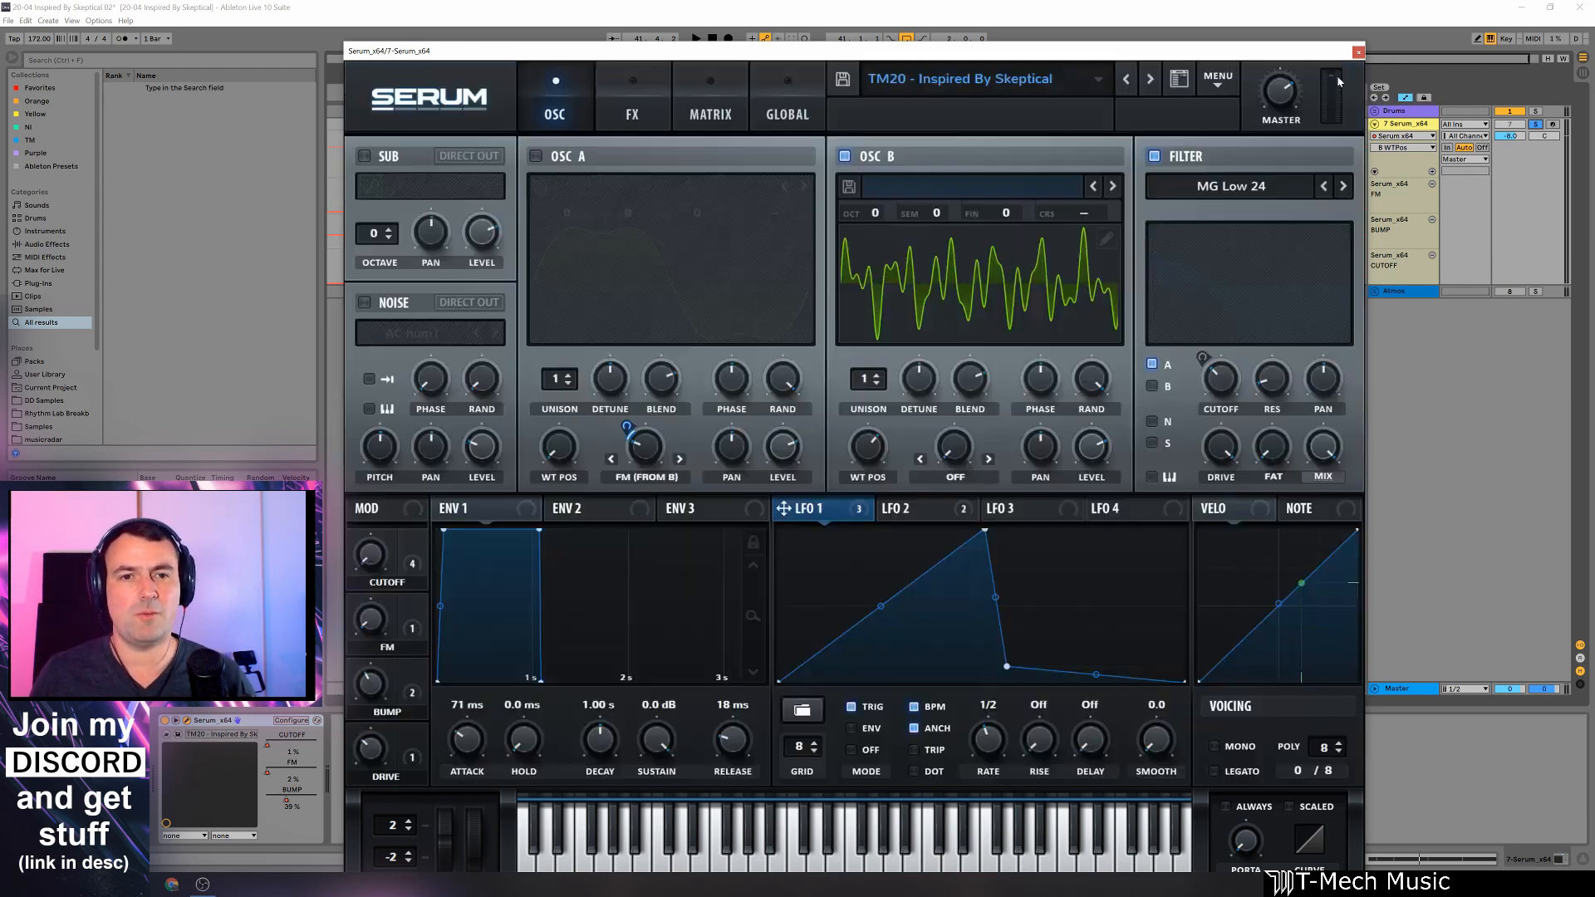
key("space")
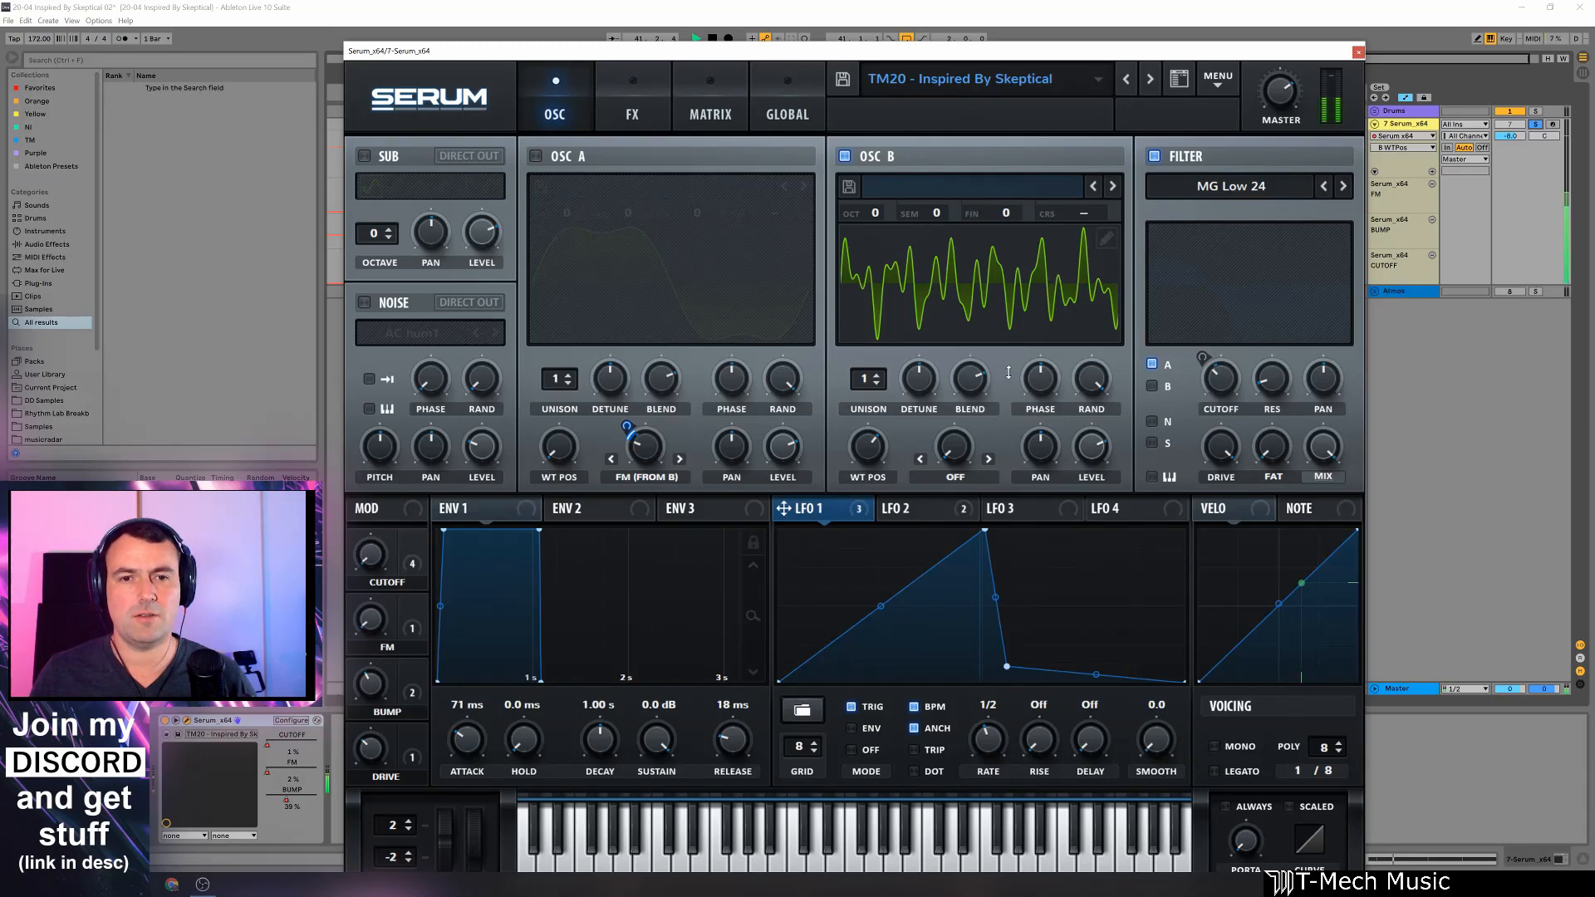
key("space")
Step: Add harmonics at bins 3 and 10 of oscillator B's wavetable frame, remove bins 13 and 21, and audition the result
left_click(1105, 238)
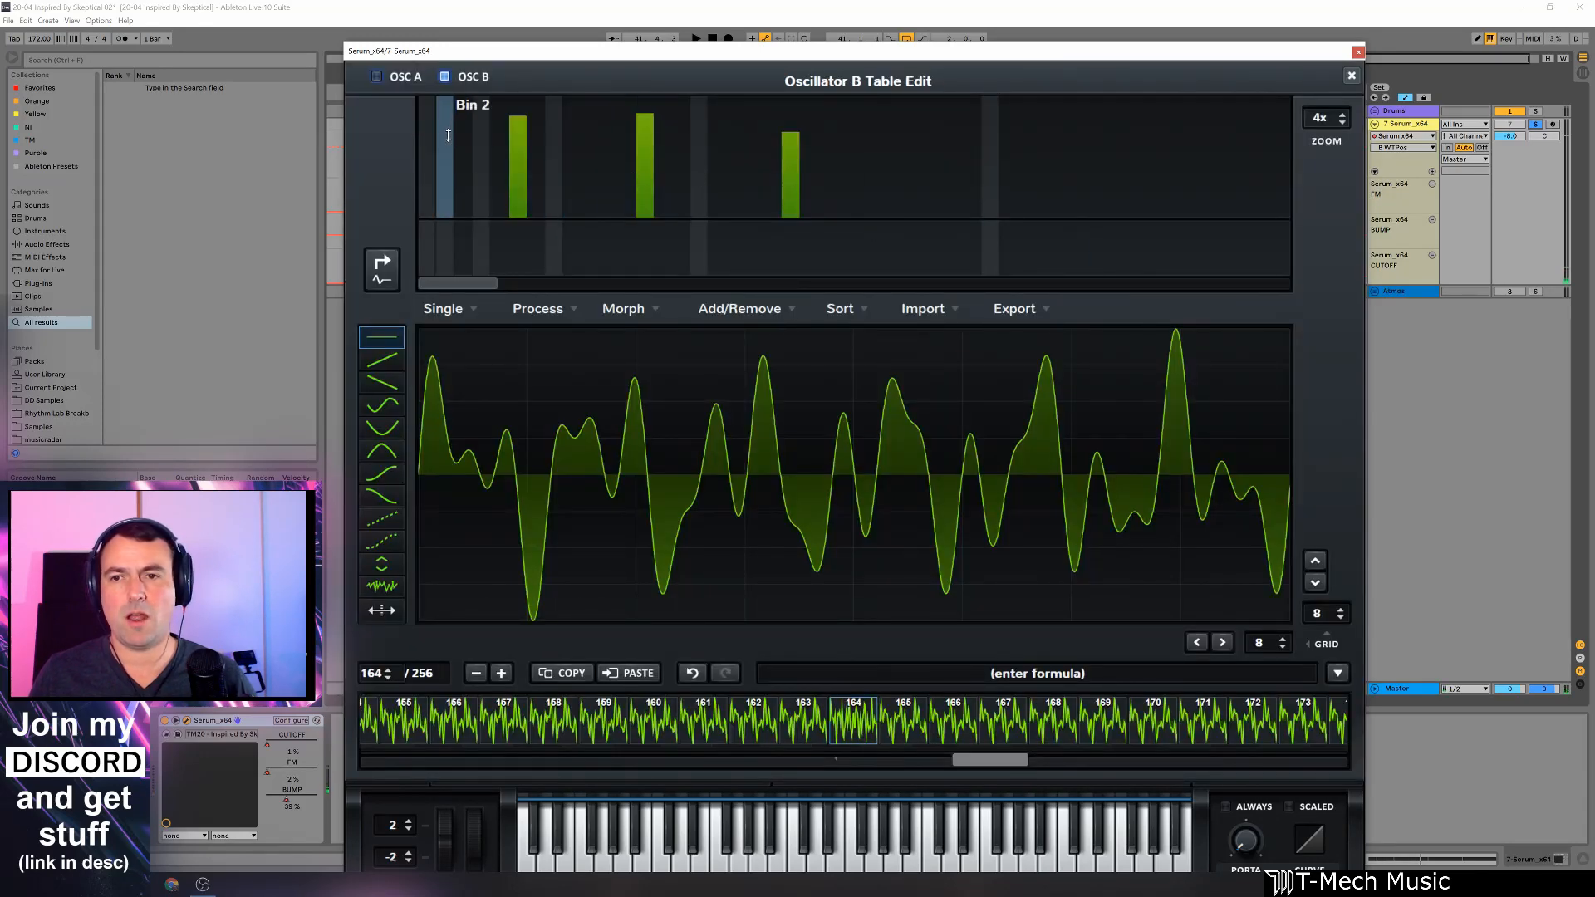
left_click(460, 111)
left_click_drag(644, 126, 641, 242)
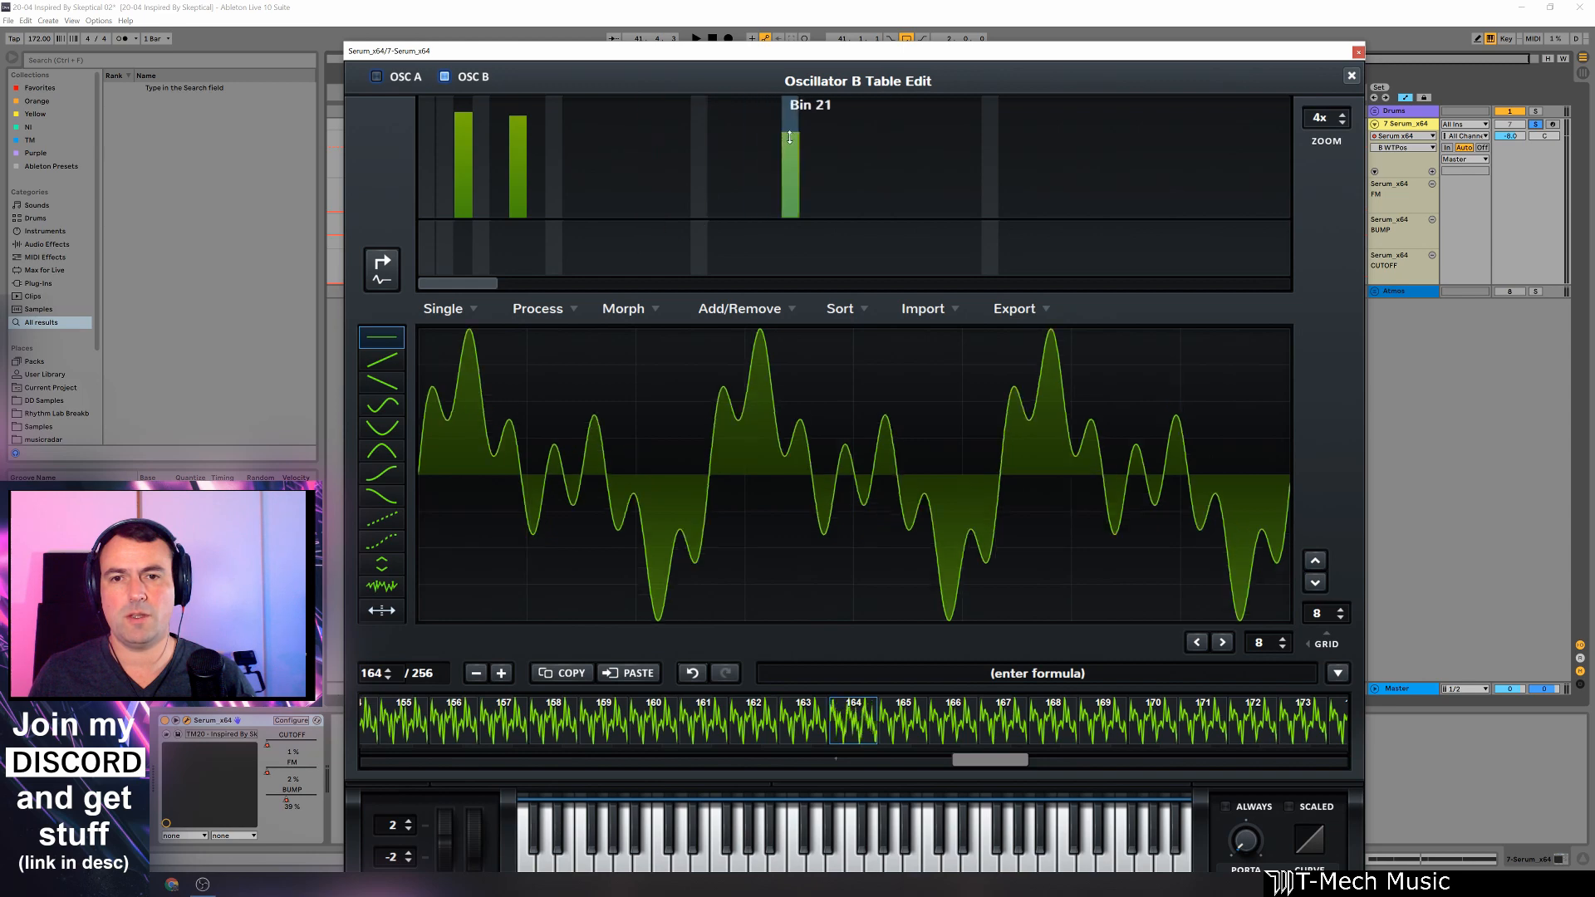
left_click_drag(790, 124, 785, 236)
left_click(591, 125)
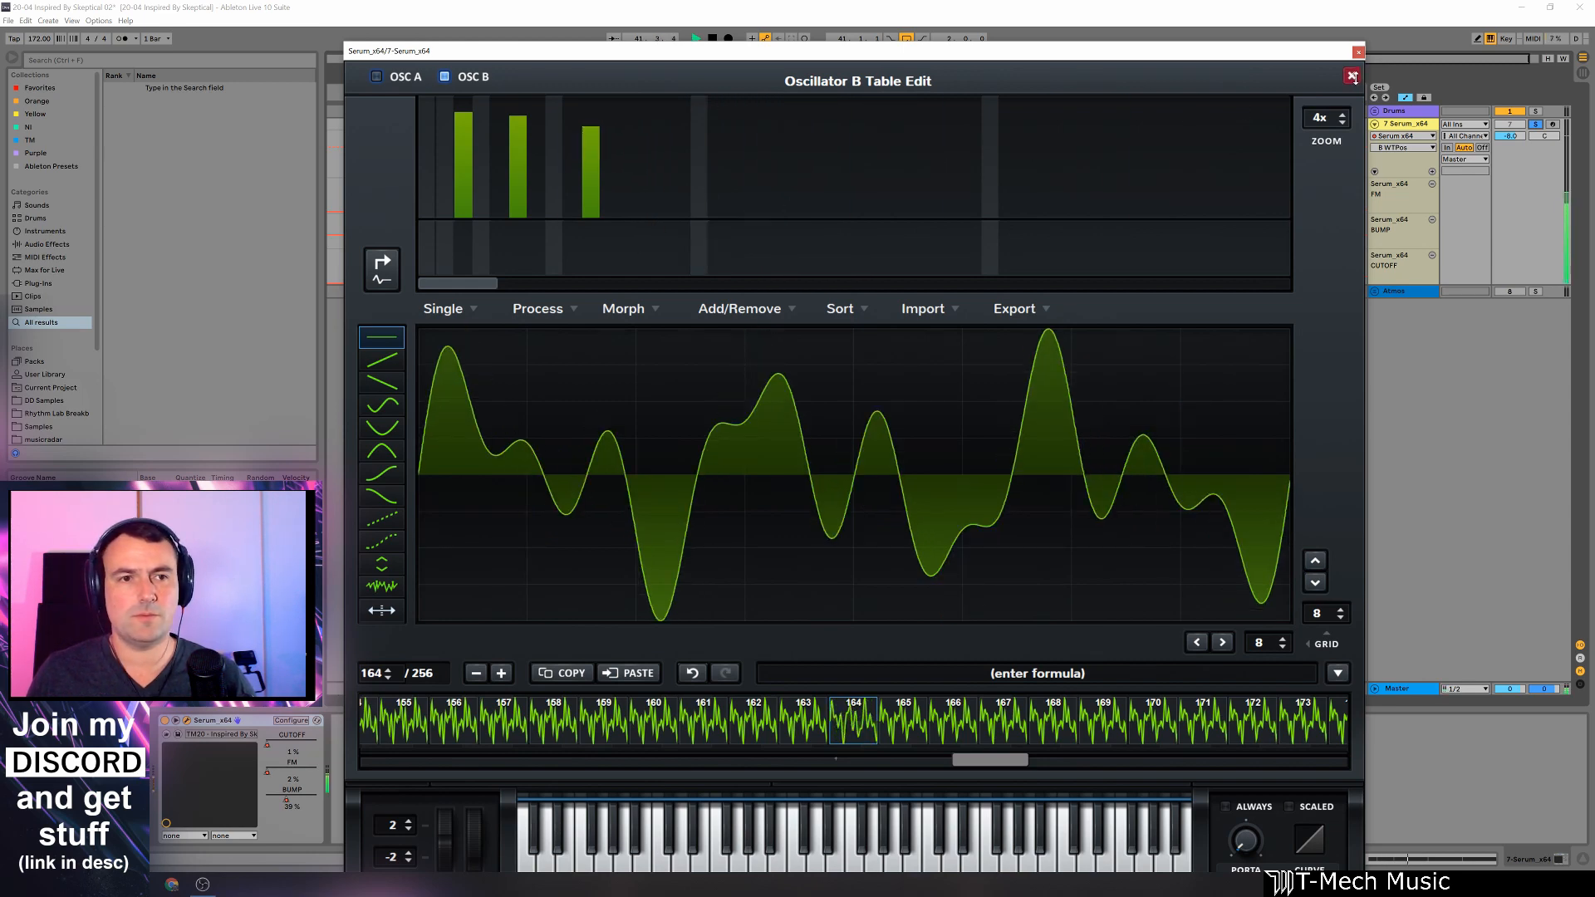
left_click(1351, 75)
key("space")
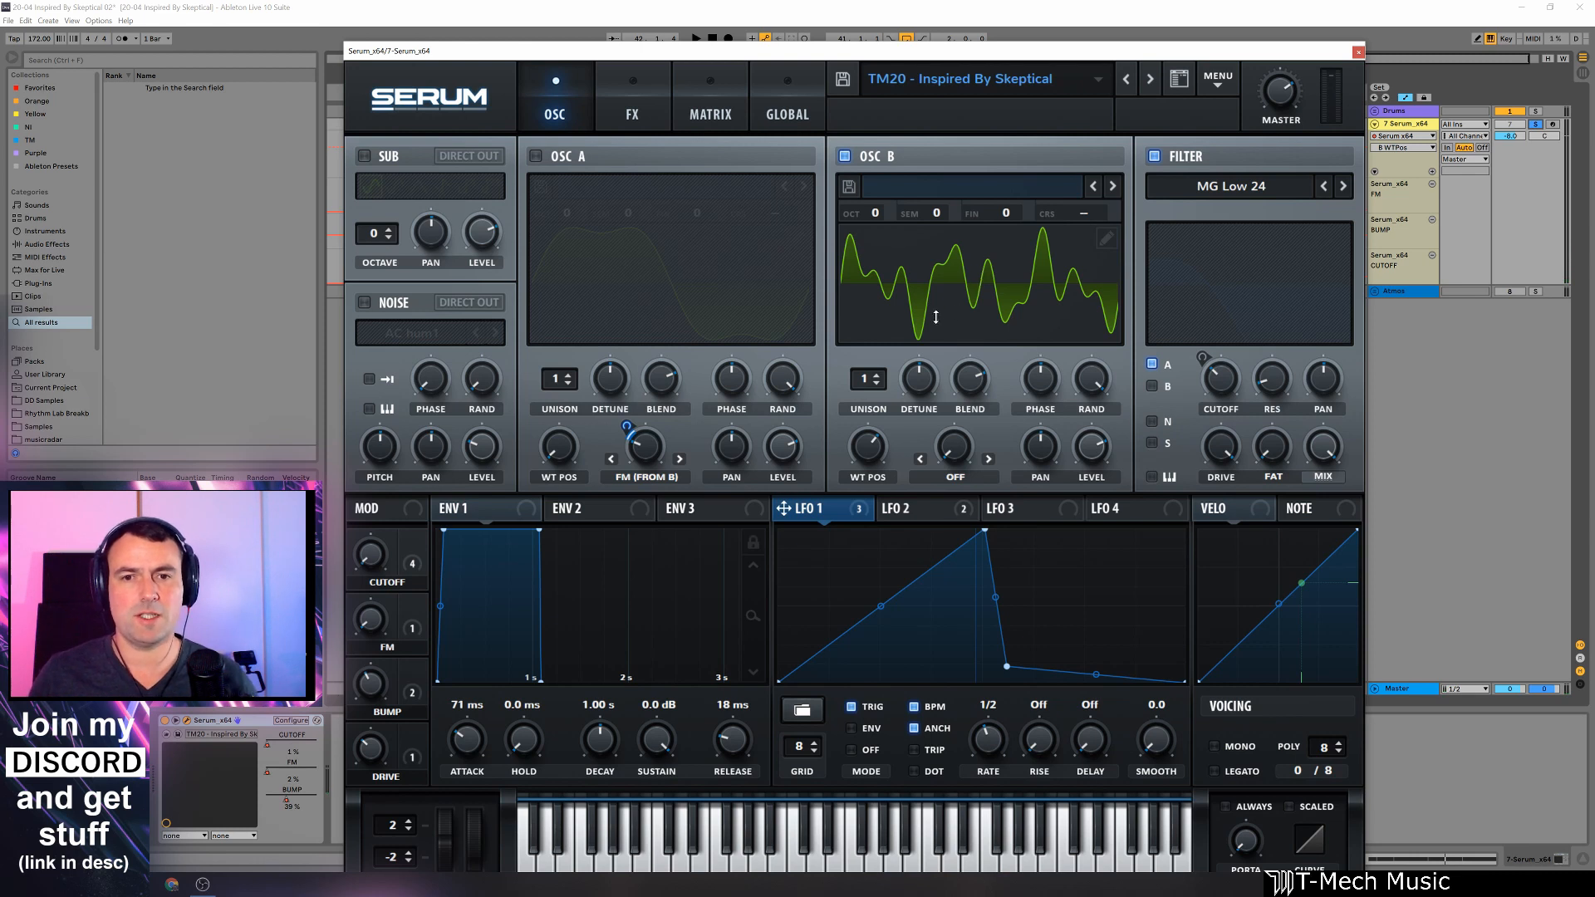
Step: Switch oscillator A back on, turn oscillator B's level fully down, and listen to the FM bass
left_click(536, 157)
left_click_drag(1103, 448, 1104, 565)
key("space")
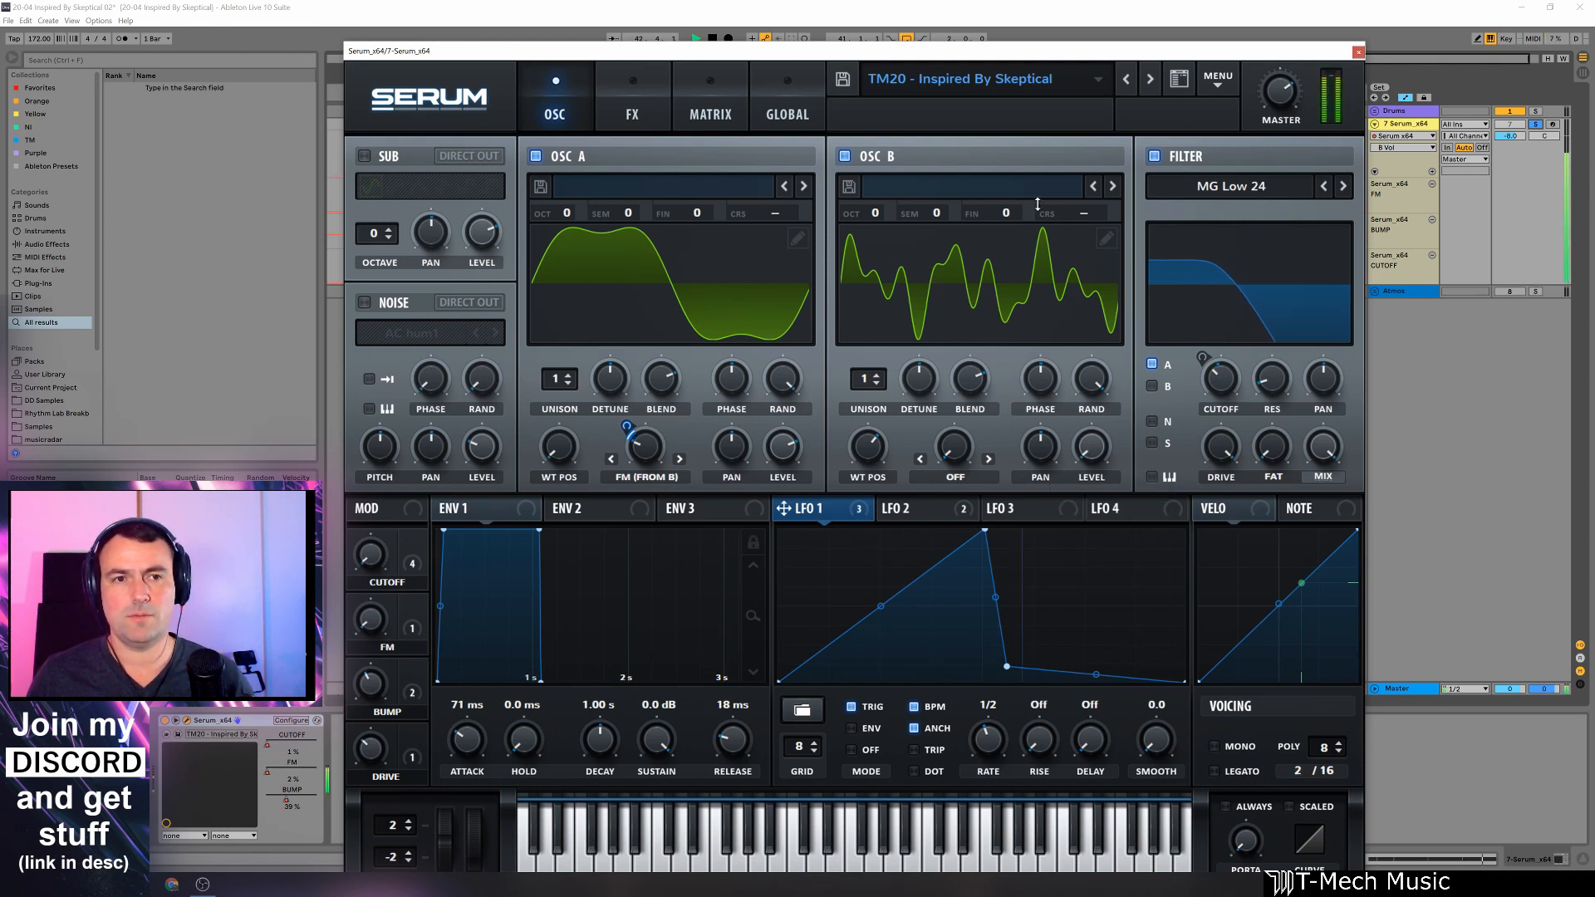
key("space")
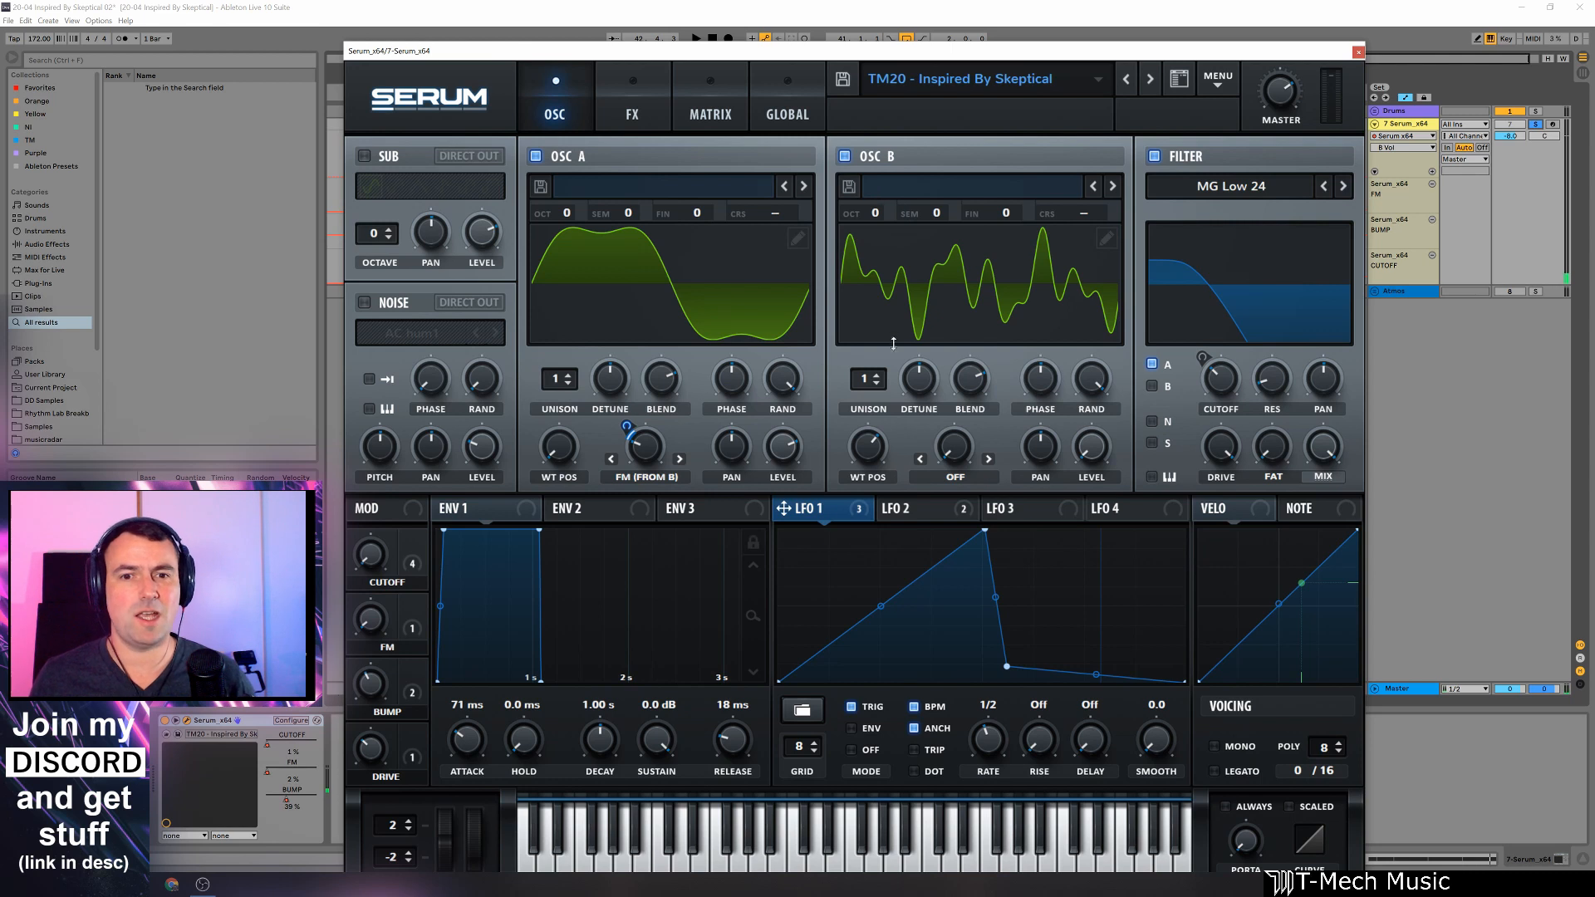
Step: Adjust oscillator B's wavetable position and listen to its effect on the FM bass
mouse_move(872, 446)
left_mouse_down()
mouse_move(869, 415)
mouse_move(880, 453)
left_mouse_up()
key("space")
key("space")
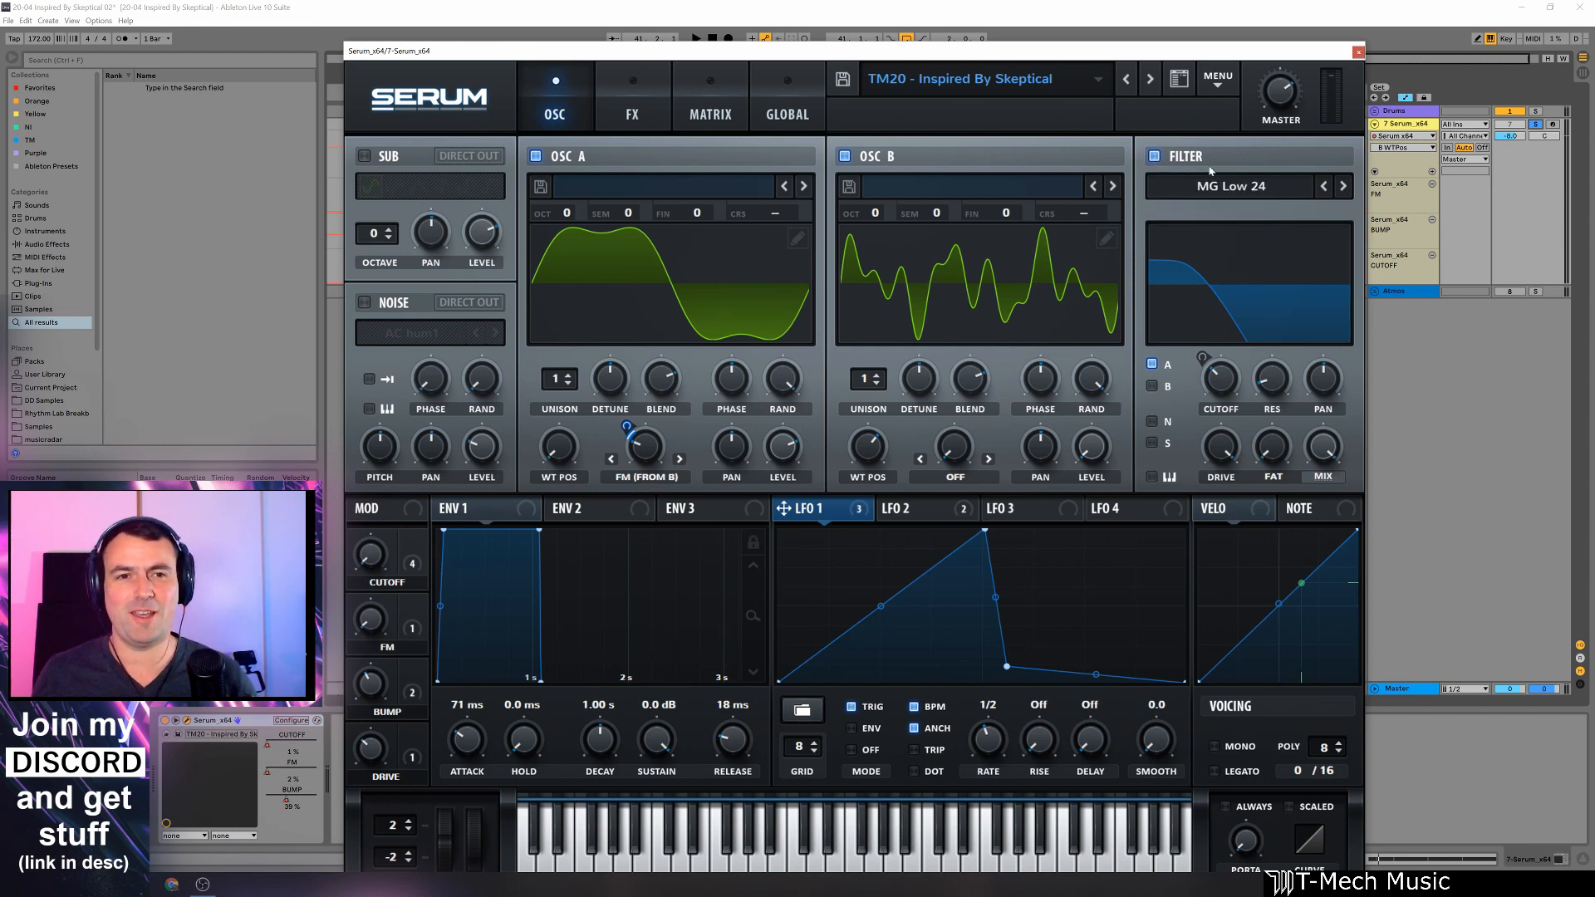
Step: Audition the FM bass with the MG Low 24 filter switched off, and again with it on while LFO 2 is displayed
left_click(1154, 157)
key("space")
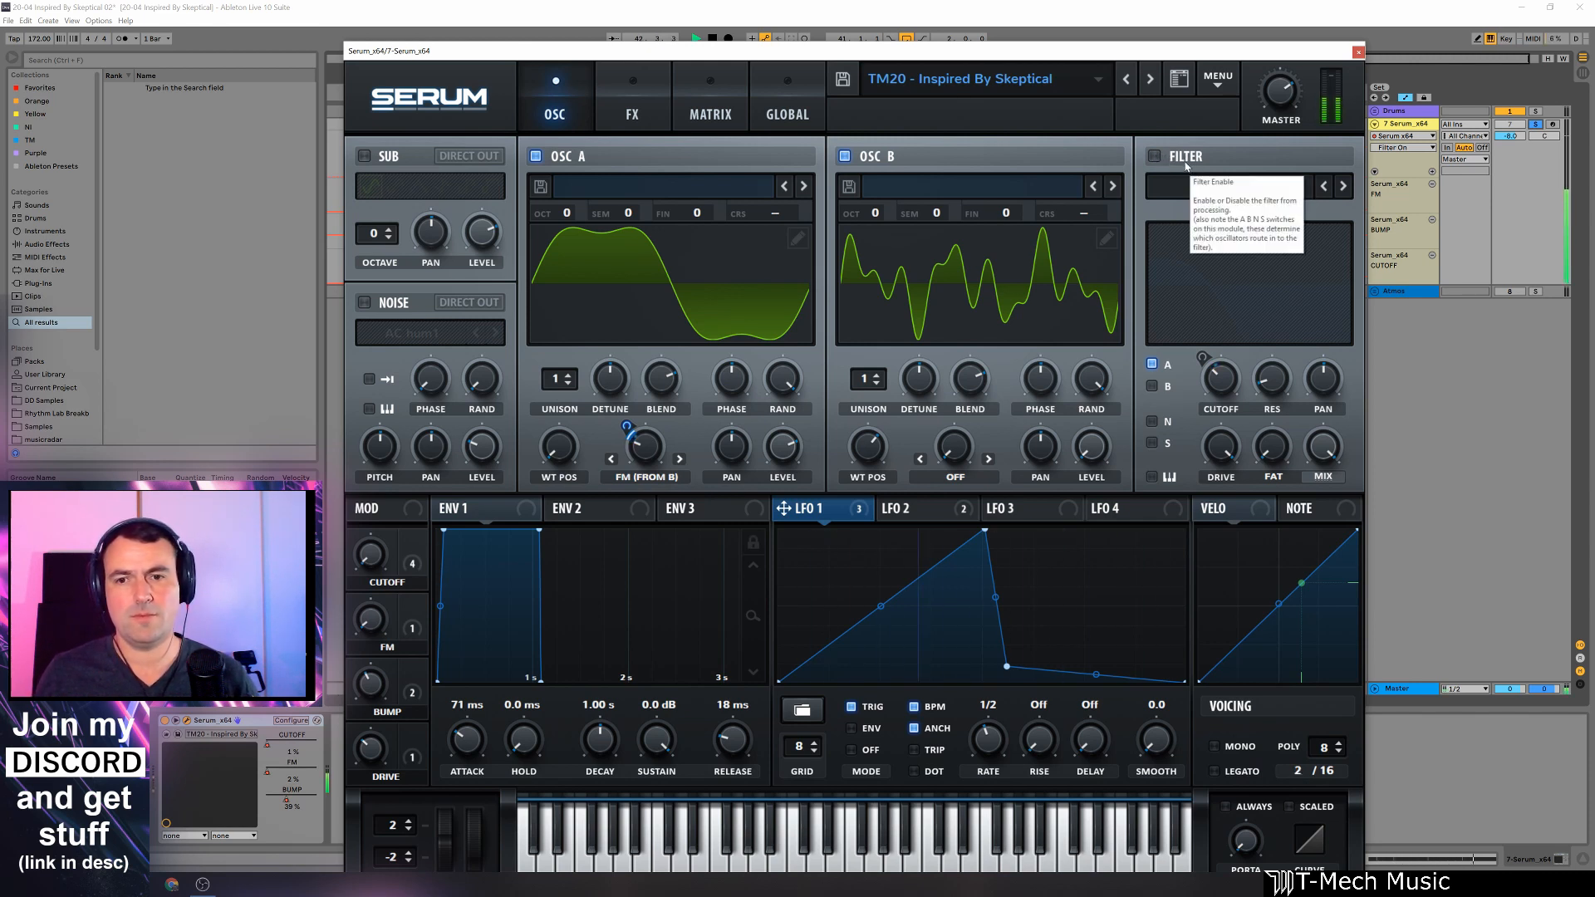
key("space")
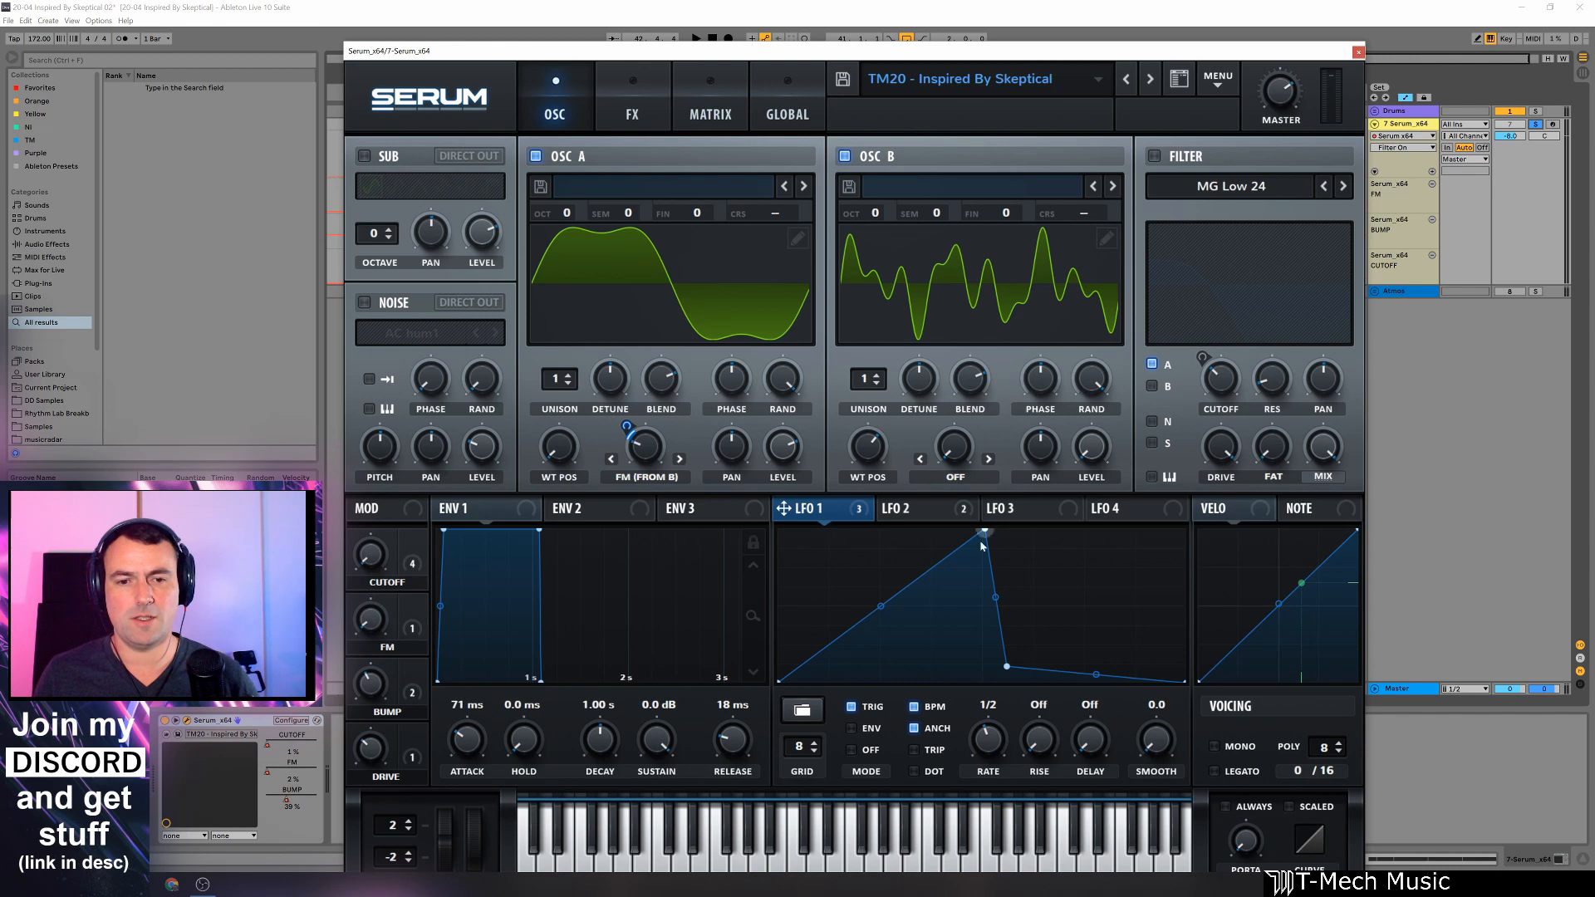
left_click(930, 510)
left_click(1153, 157)
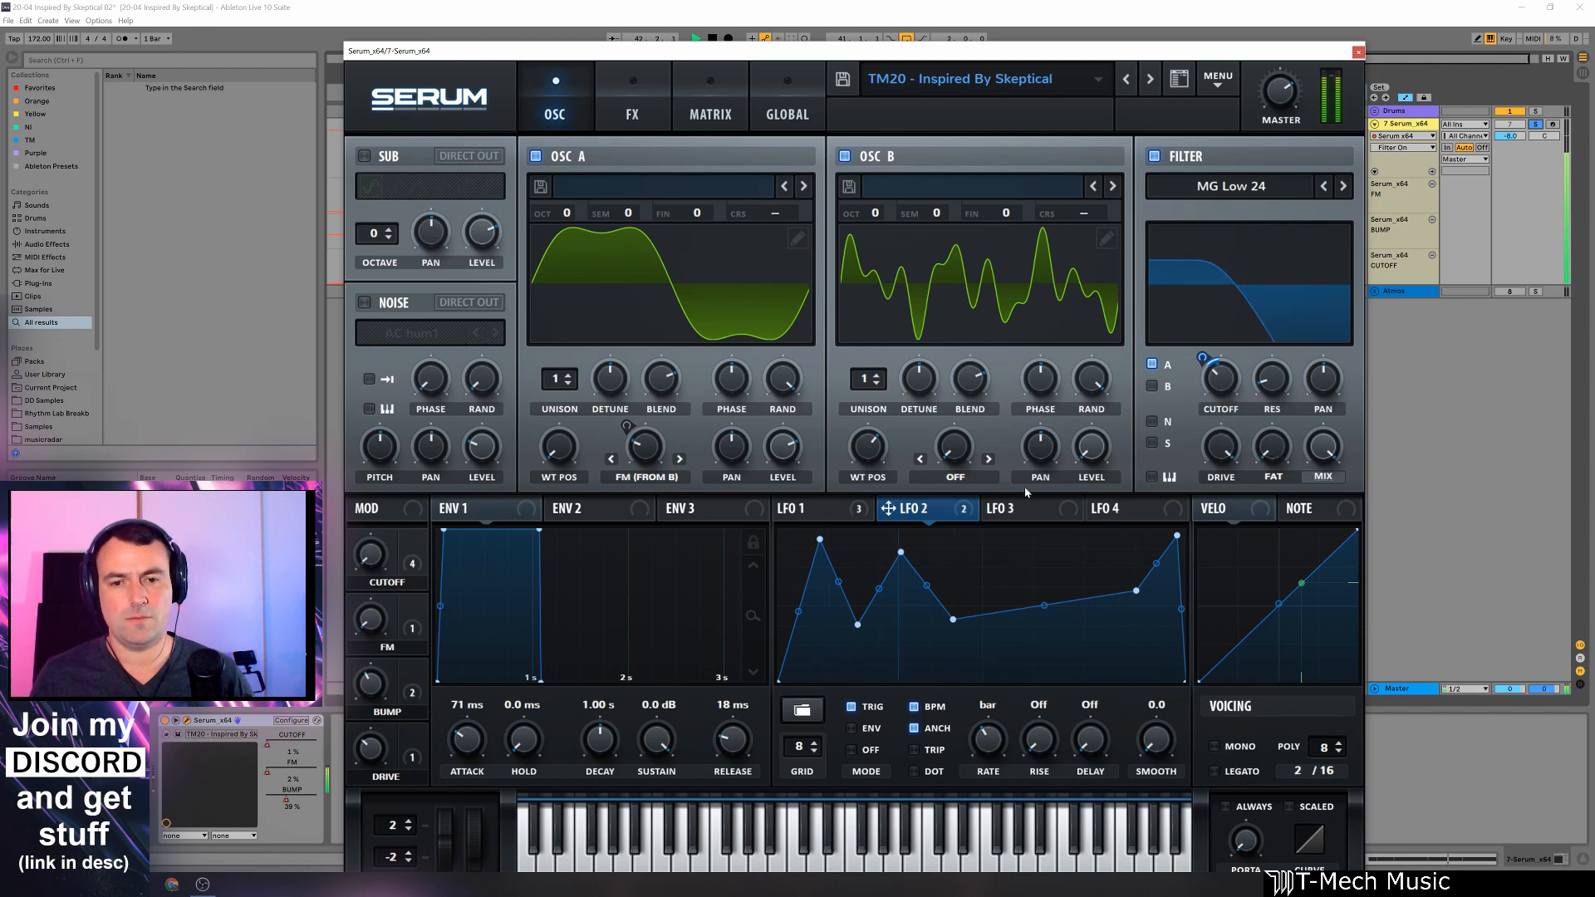
key("space")
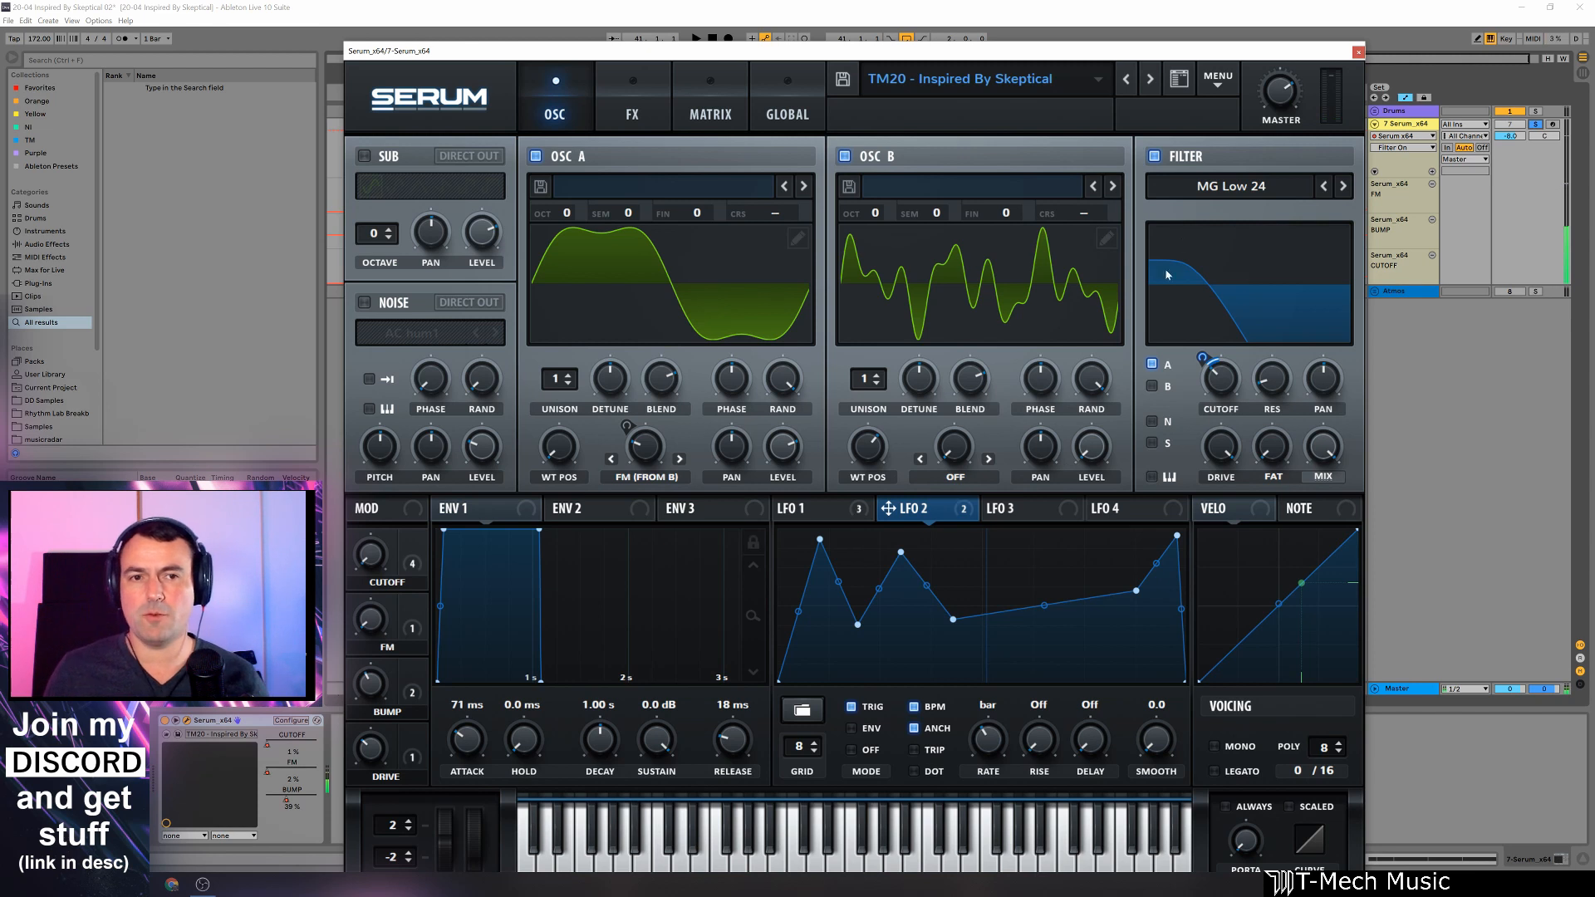
Step: Repeat the bass playback with the filter disabled, and re-enable the filter to compare
left_click(1154, 157)
key("space")
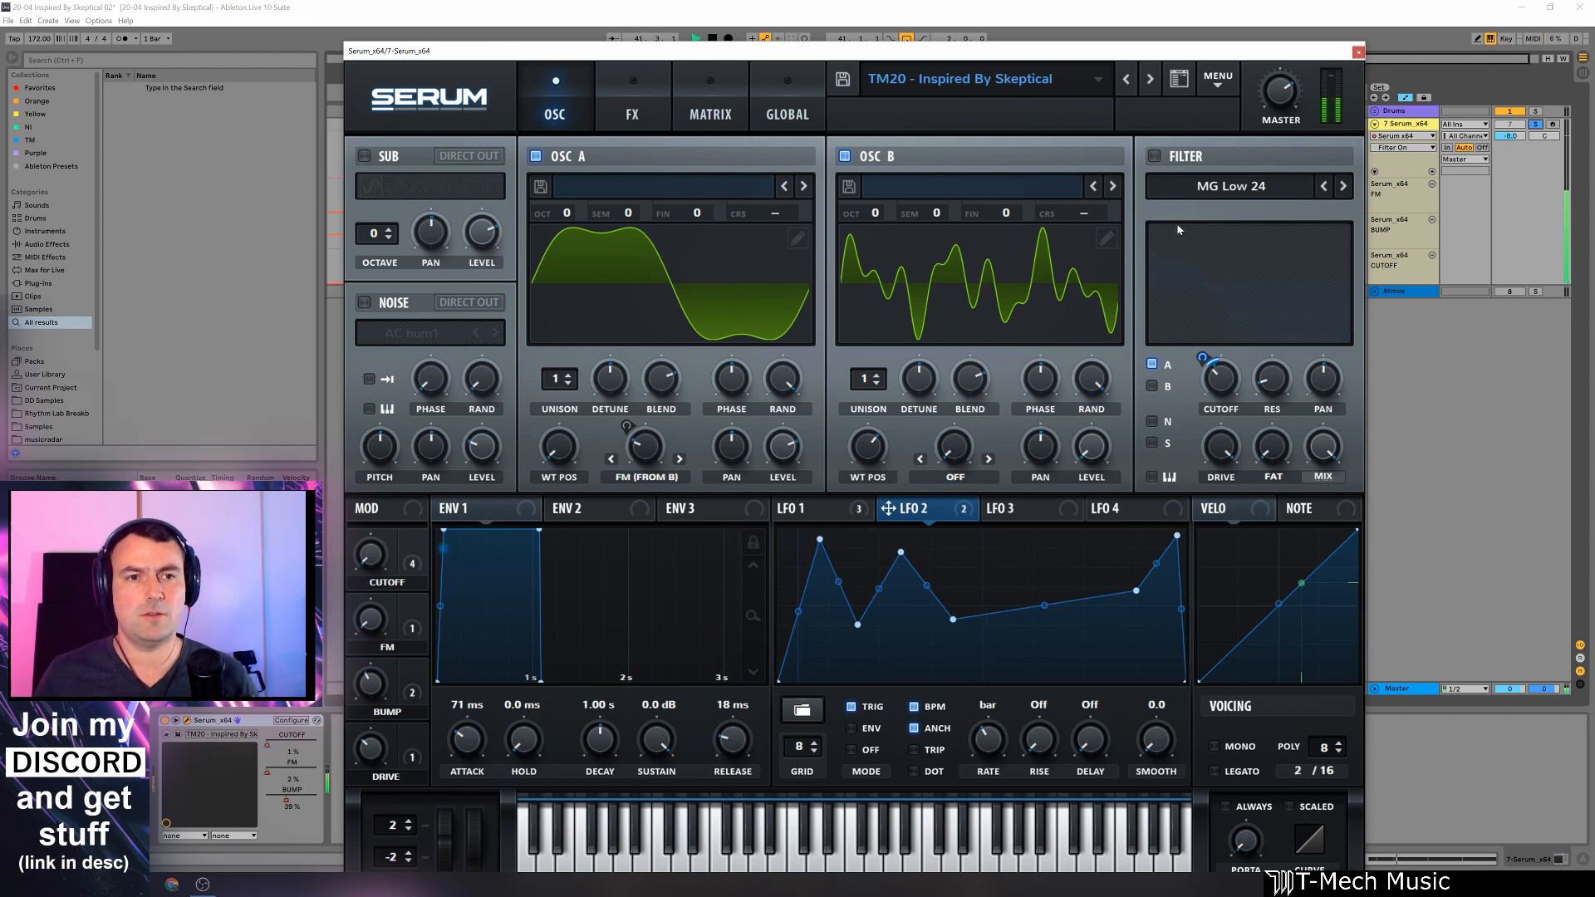
left_click(1155, 157)
key("space")
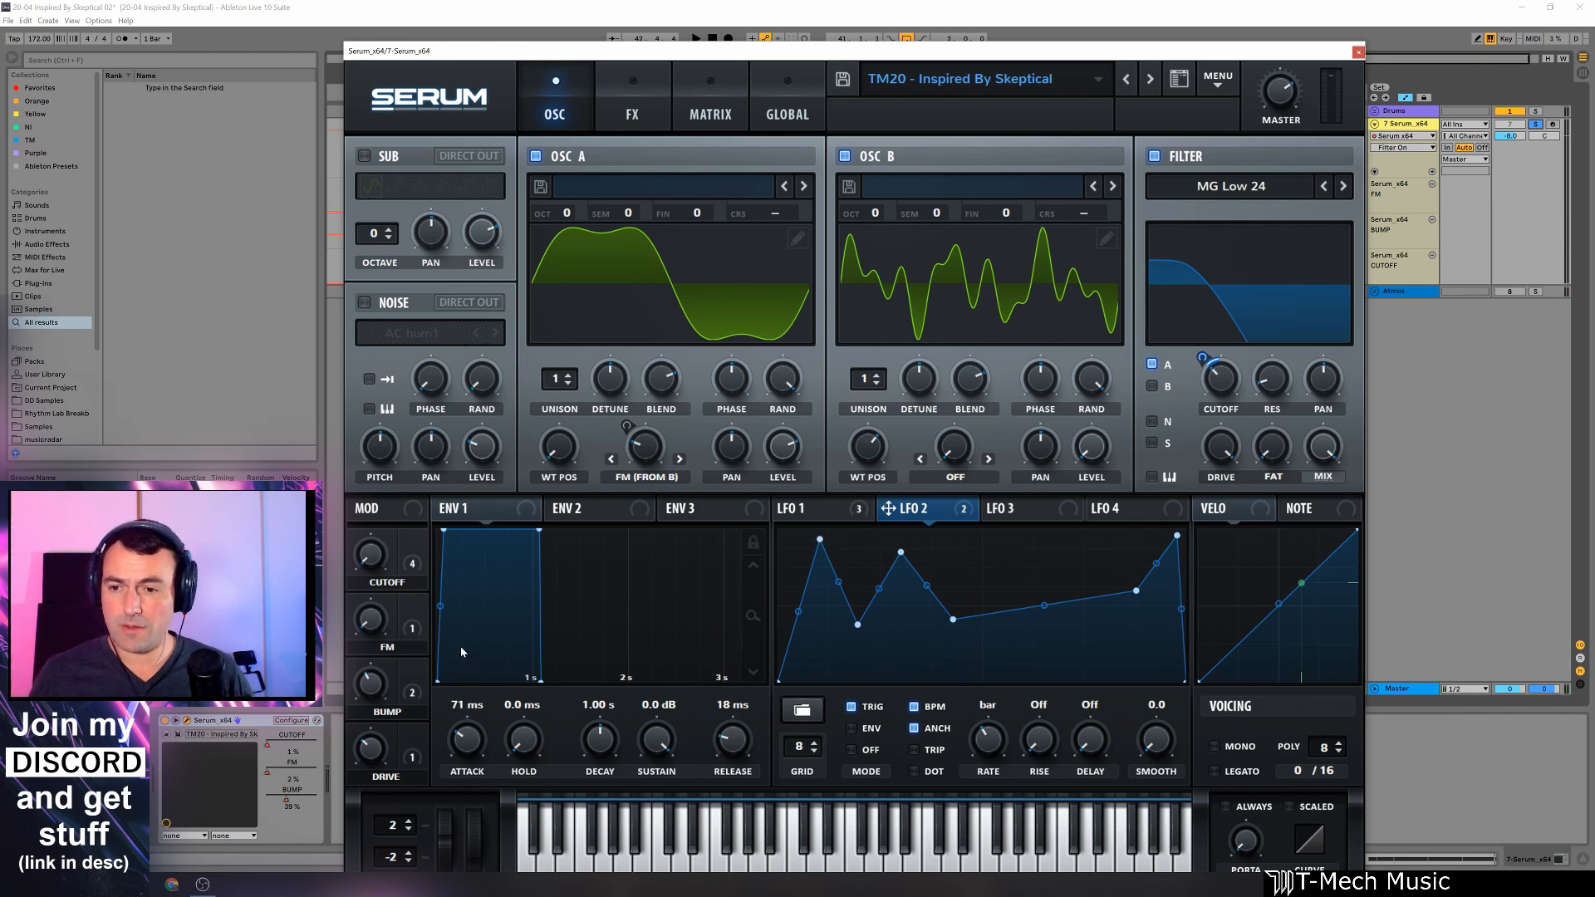
Step: Check which oscillator and effect parameters the FM and BUMP macros modulate
left_click(412, 555)
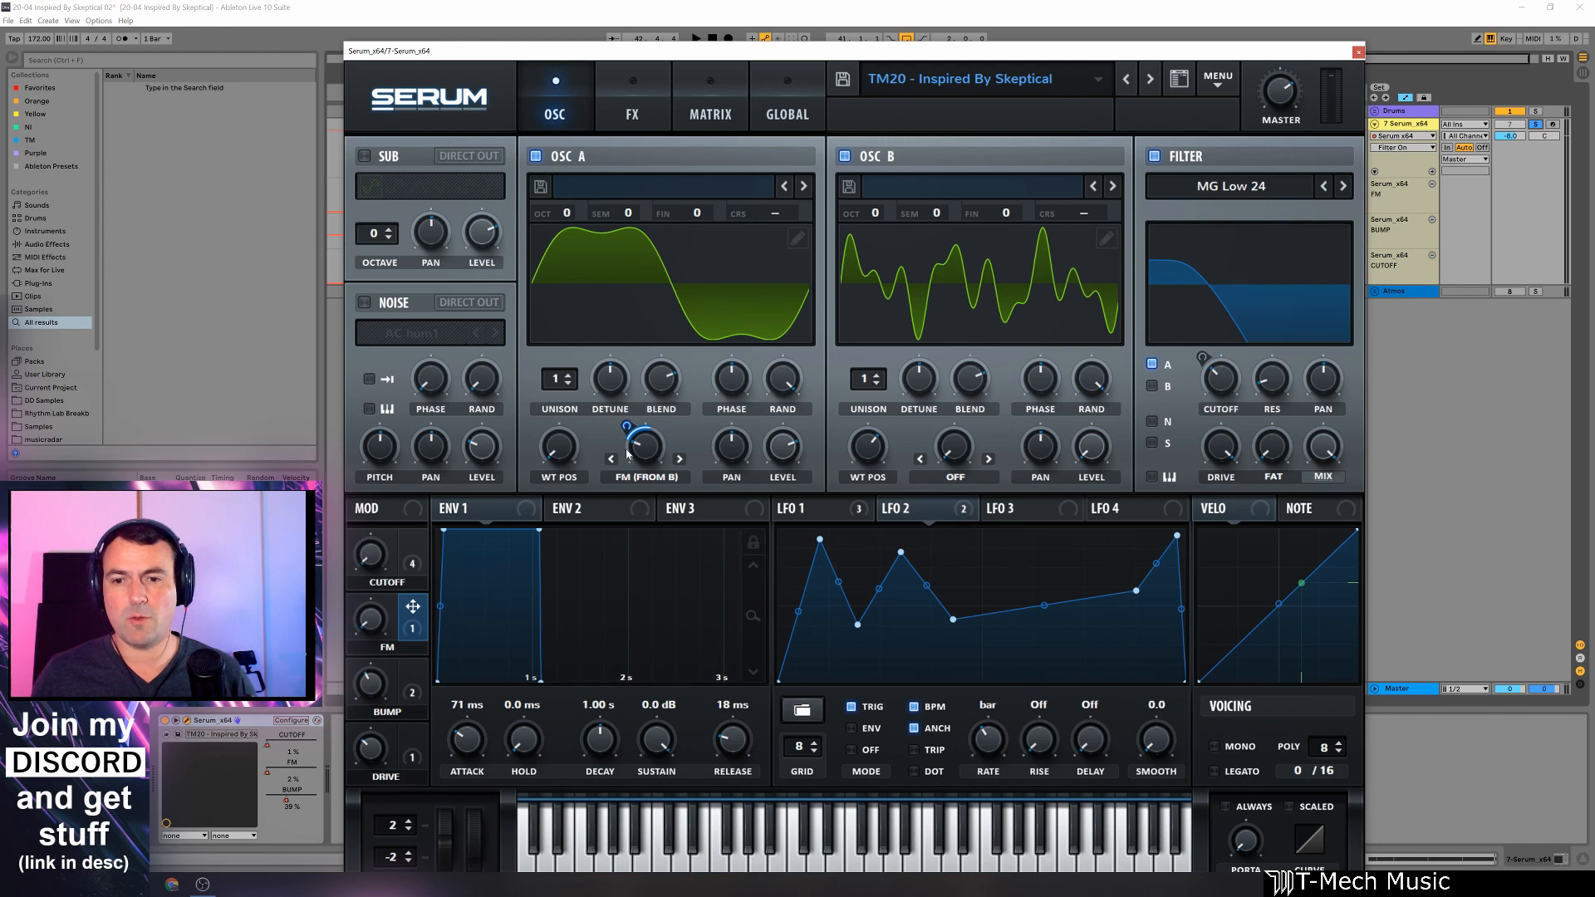
right_click(412, 683)
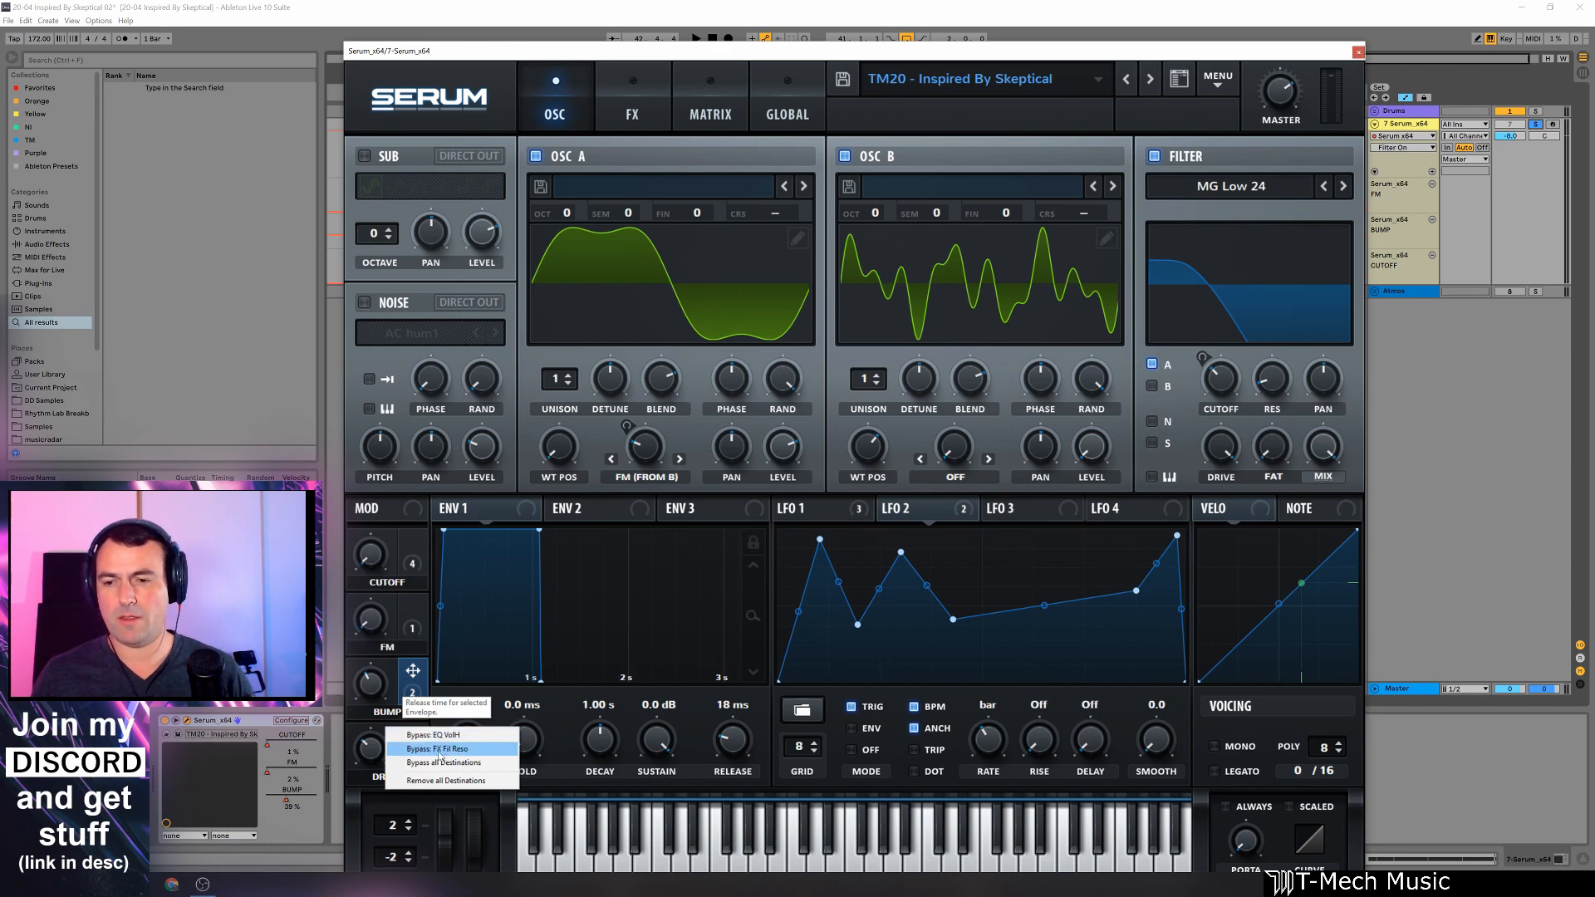
left_click(635, 116)
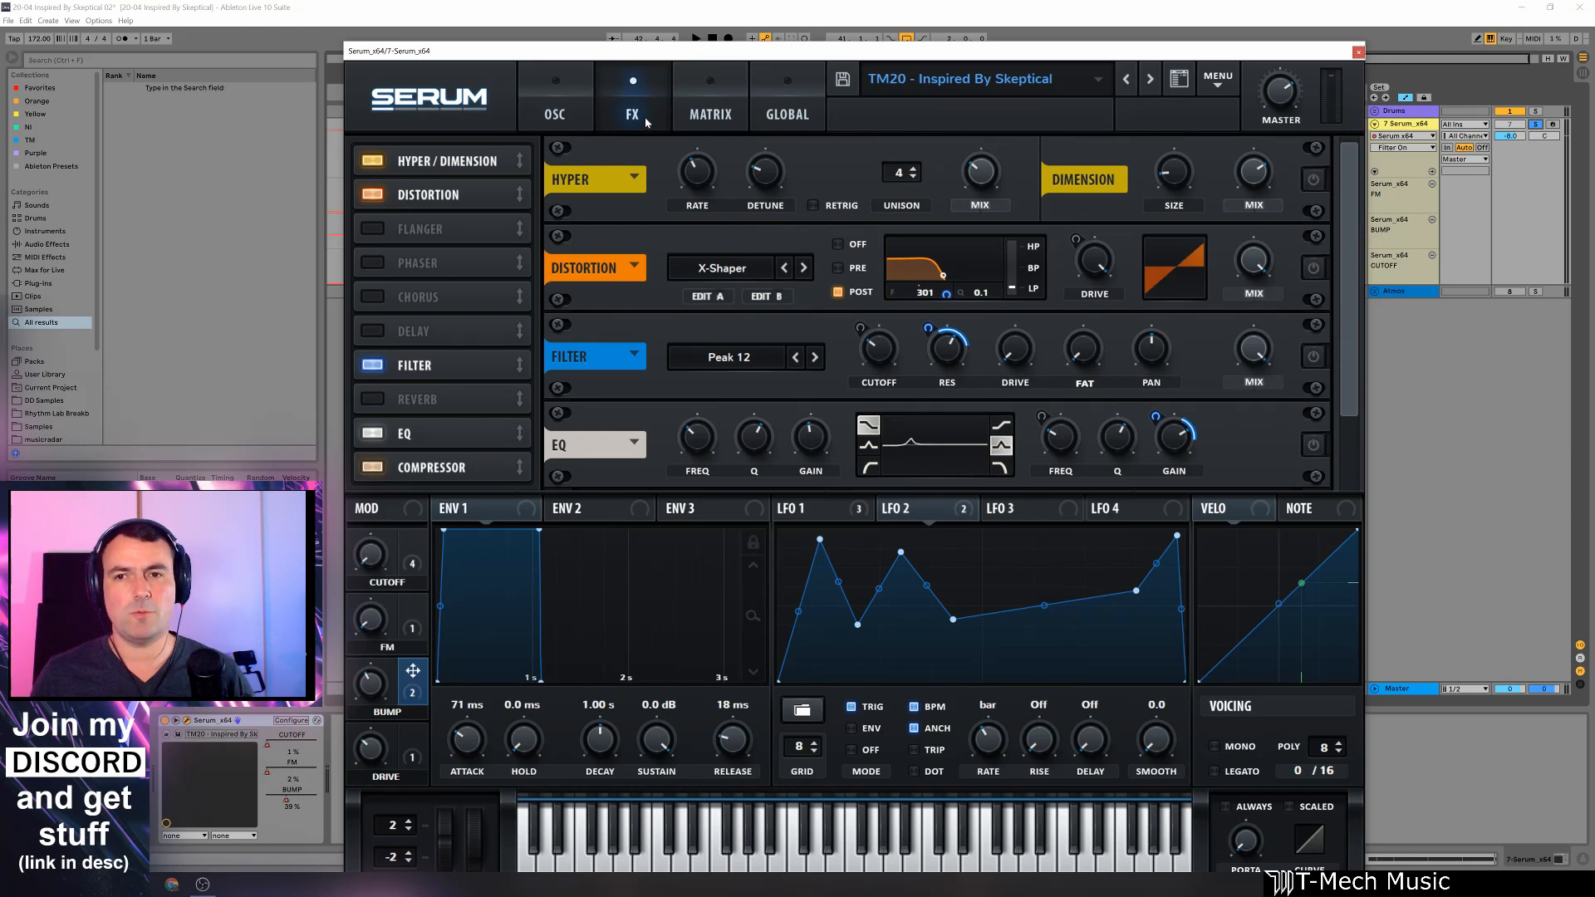
left_click(561, 112)
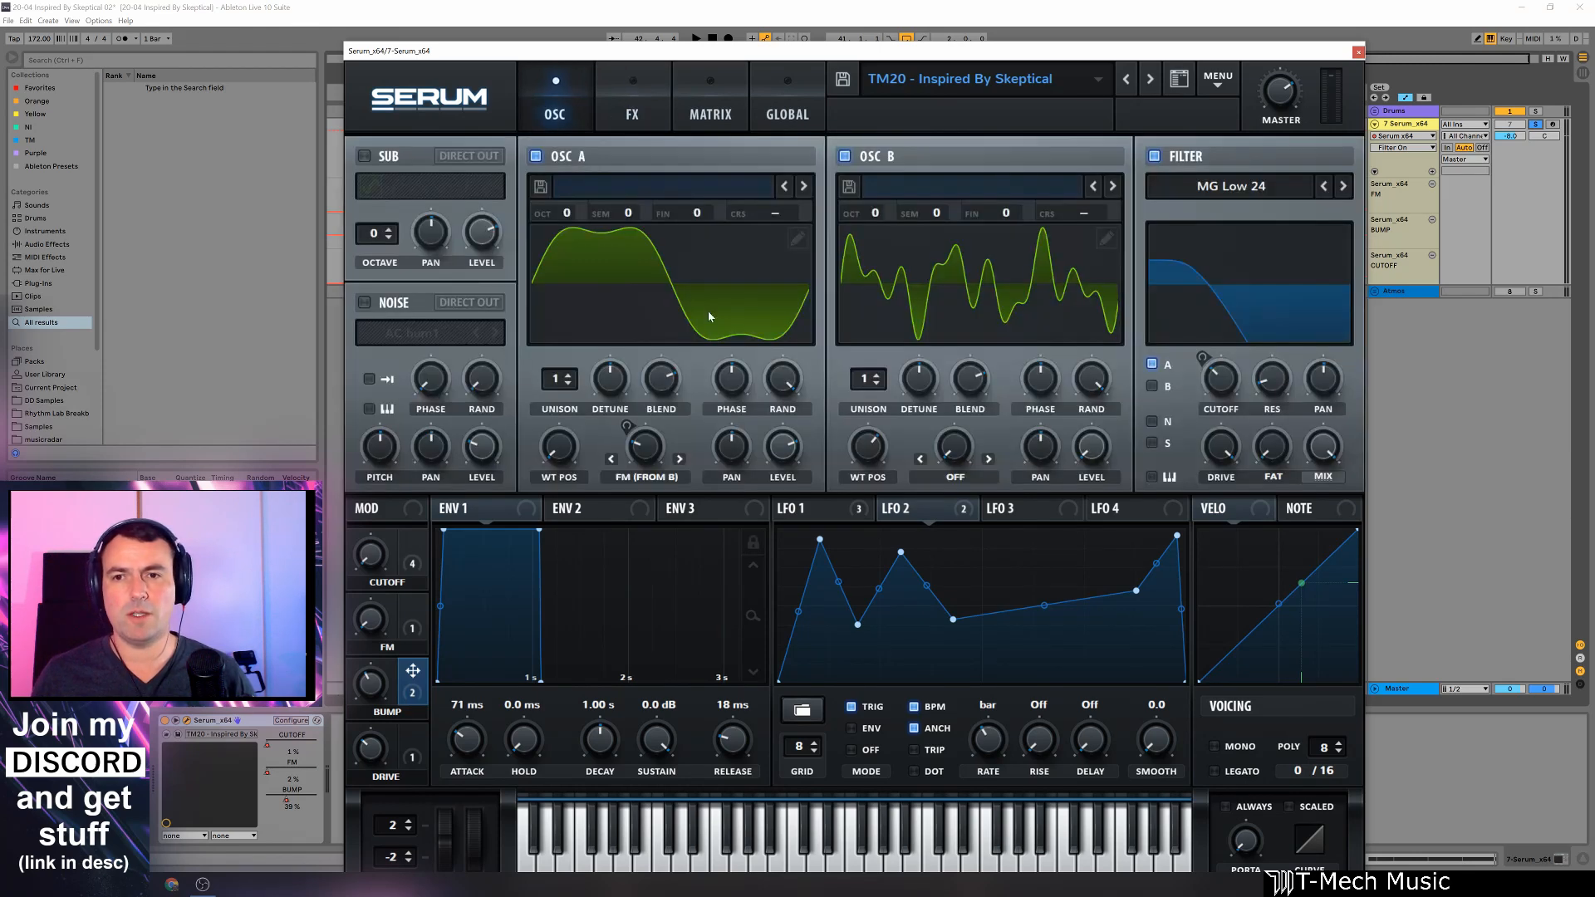
Step: Play the bass and reactivate the bypassed Hyper/Dimension and X-Shaper distortion effects
left_click(638, 106)
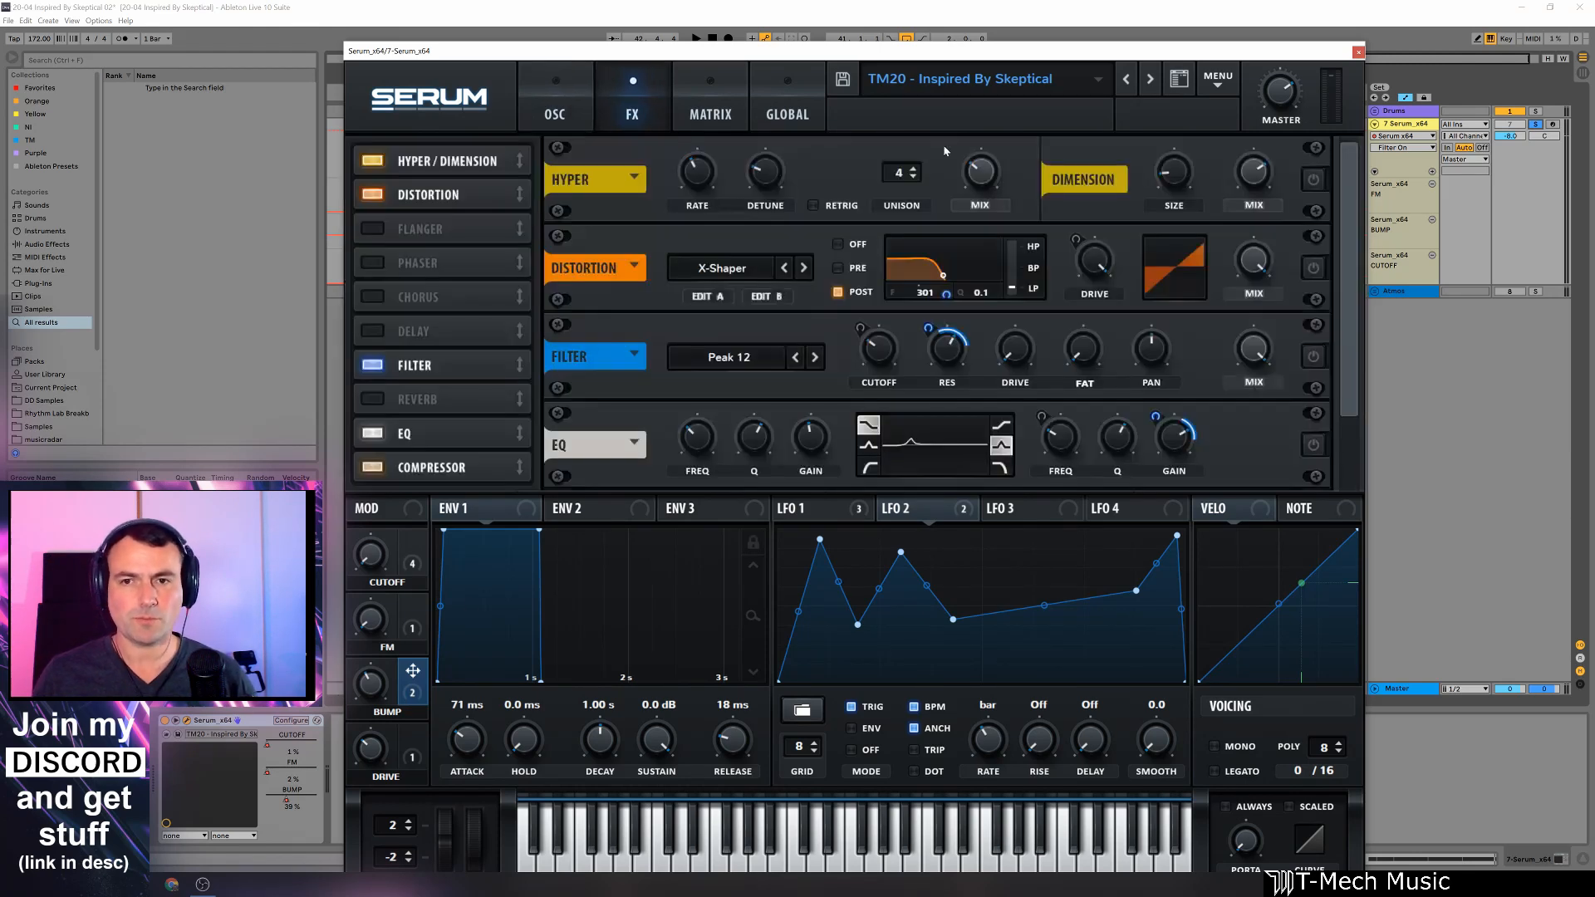
key("space")
left_click(1313, 180)
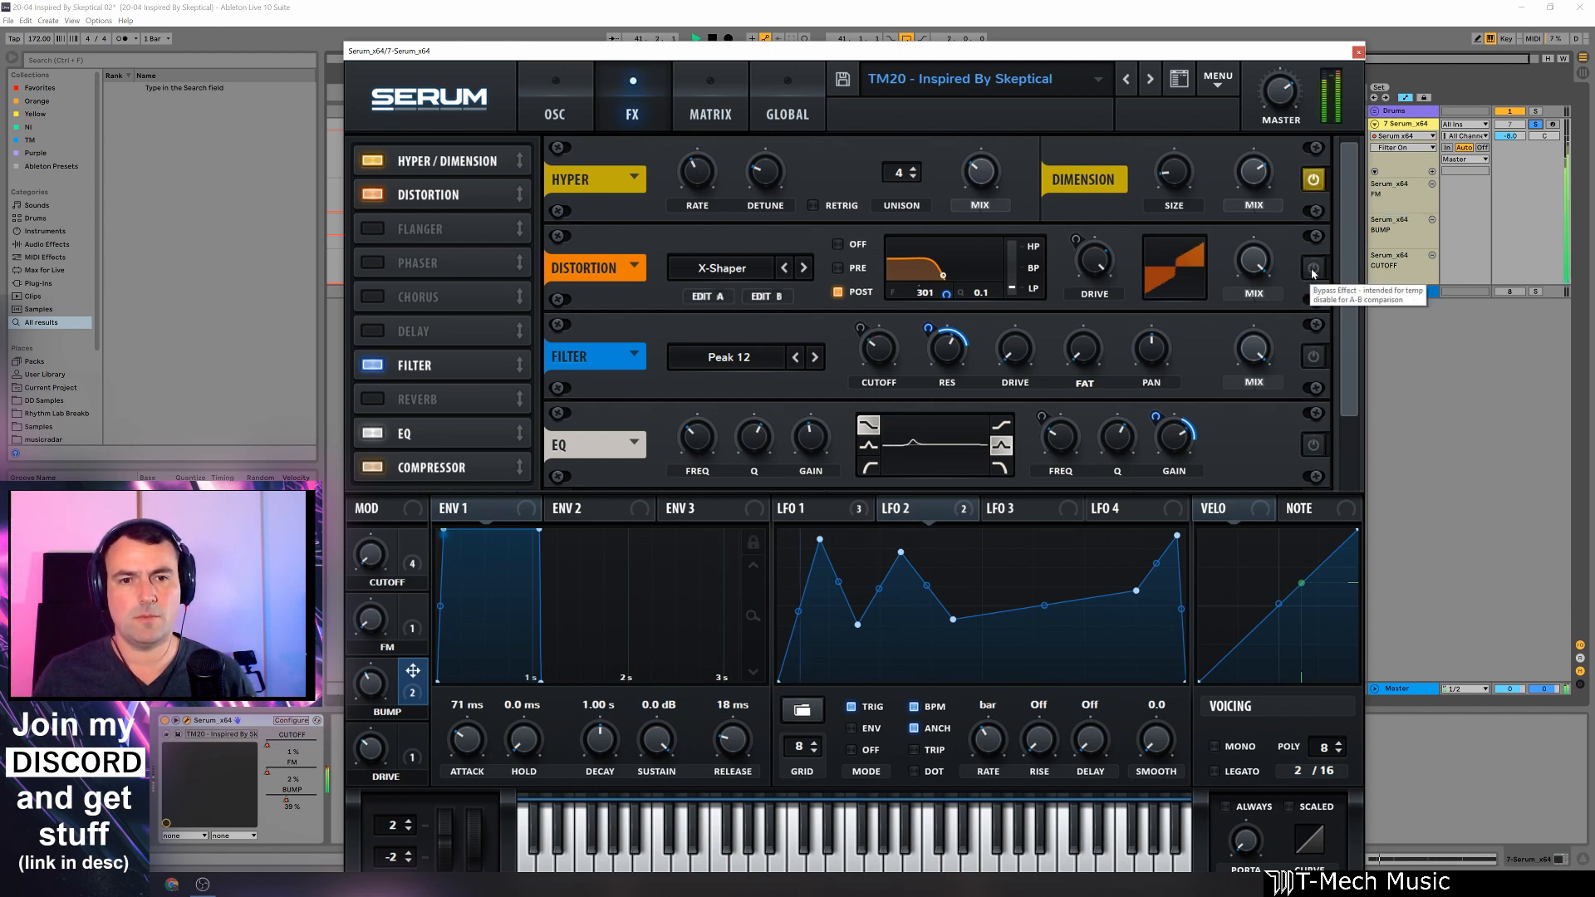
left_click(1313, 269)
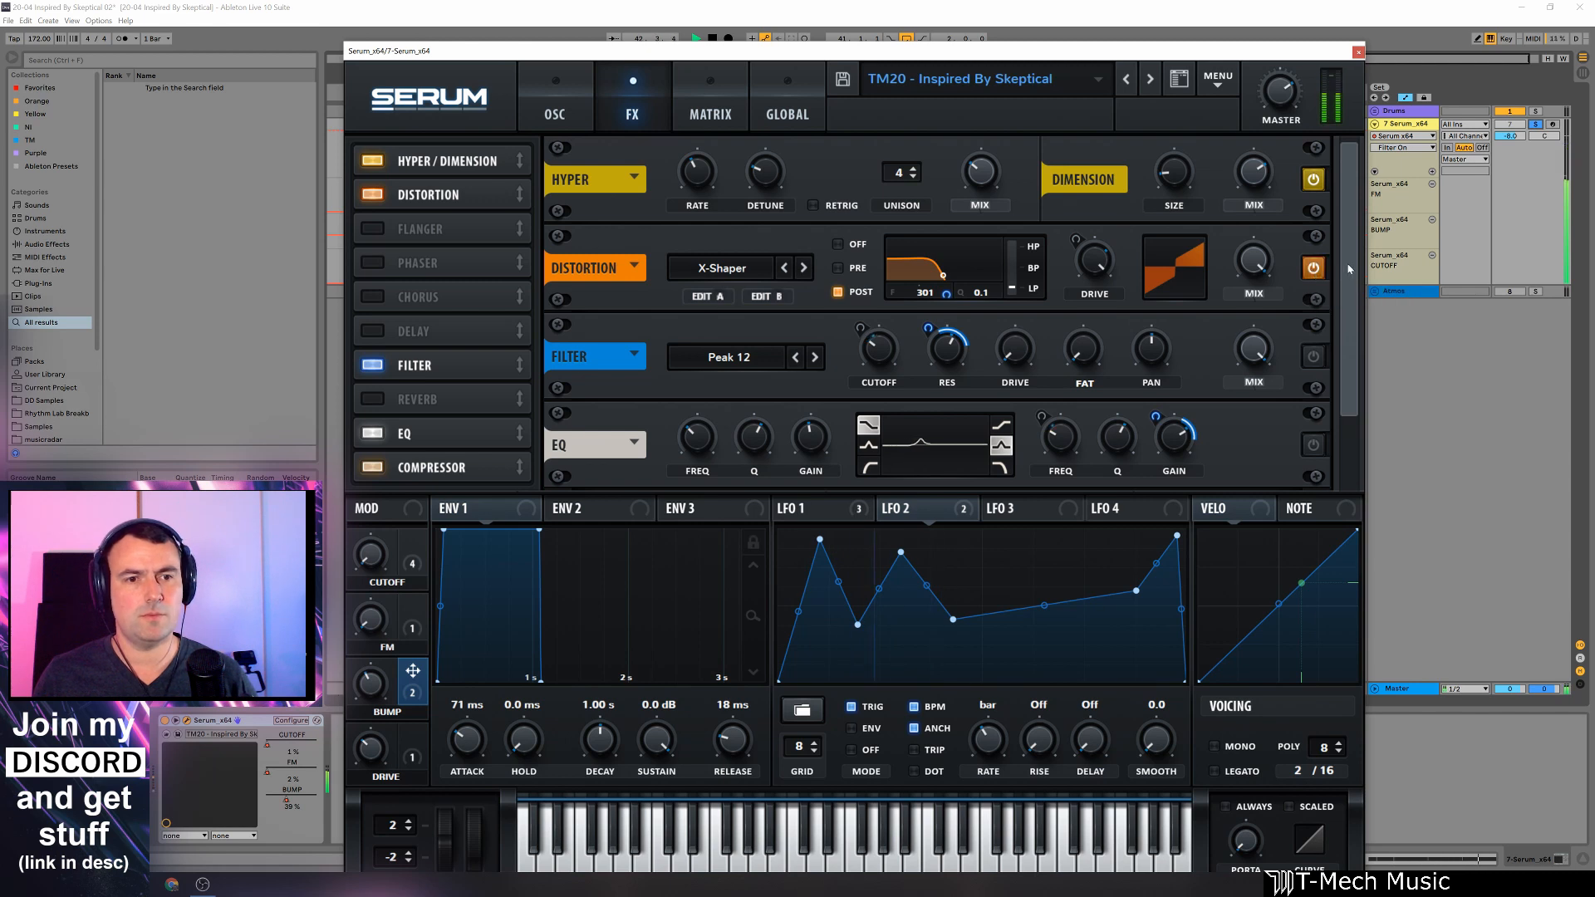
Step: Reactivate the Peak 12 effects filter and the EQ while listening to the bass
scroll(1347, 269, "down", 2)
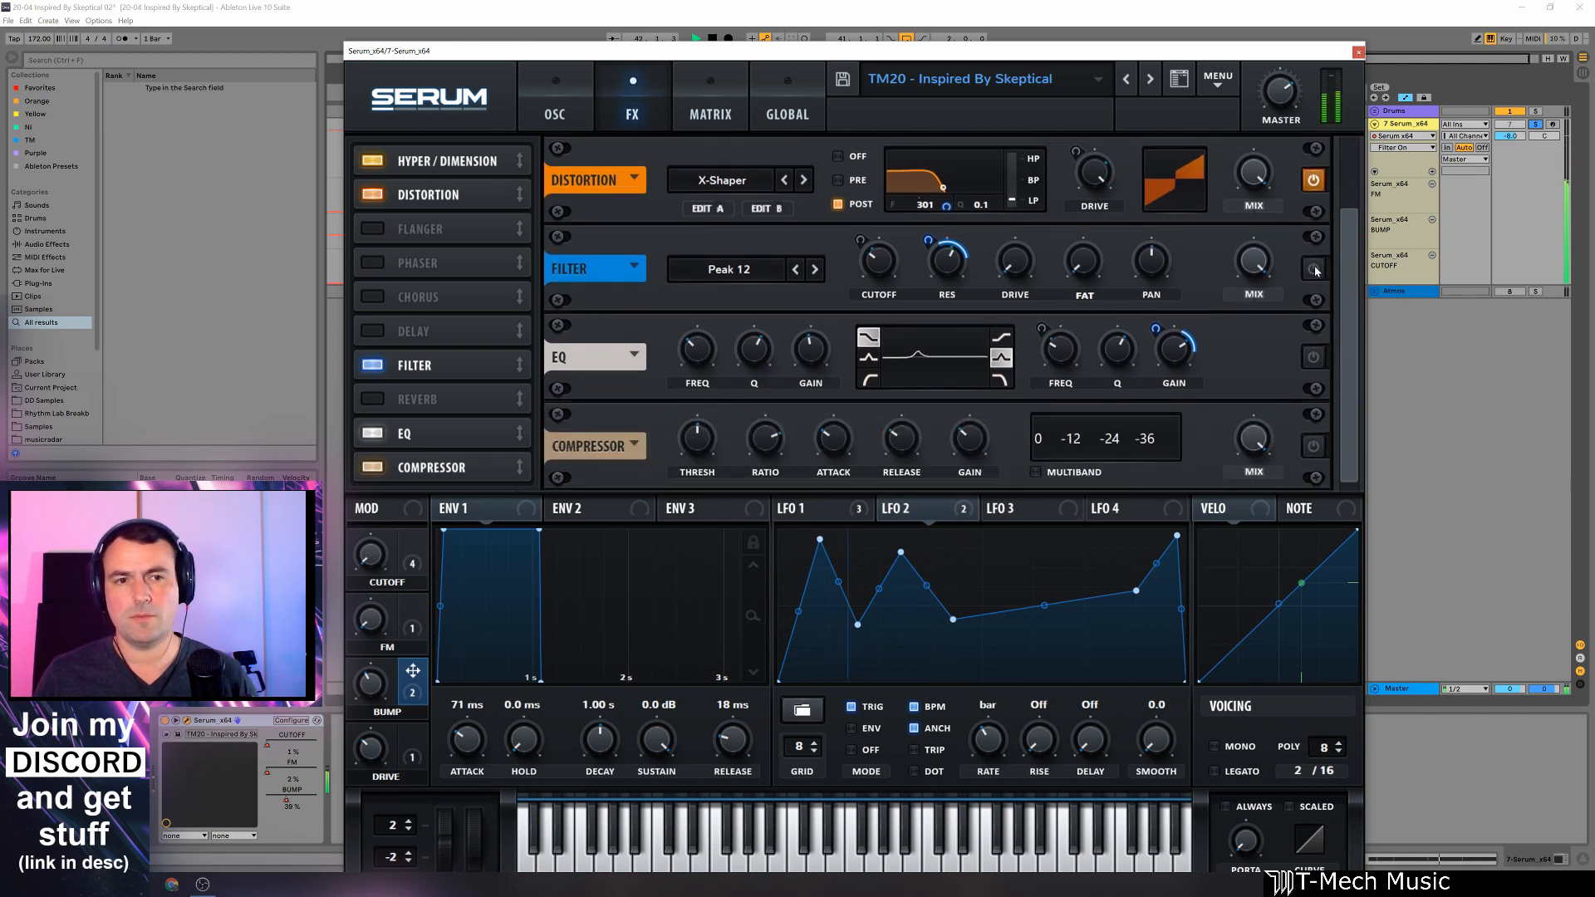
left_click(1313, 269)
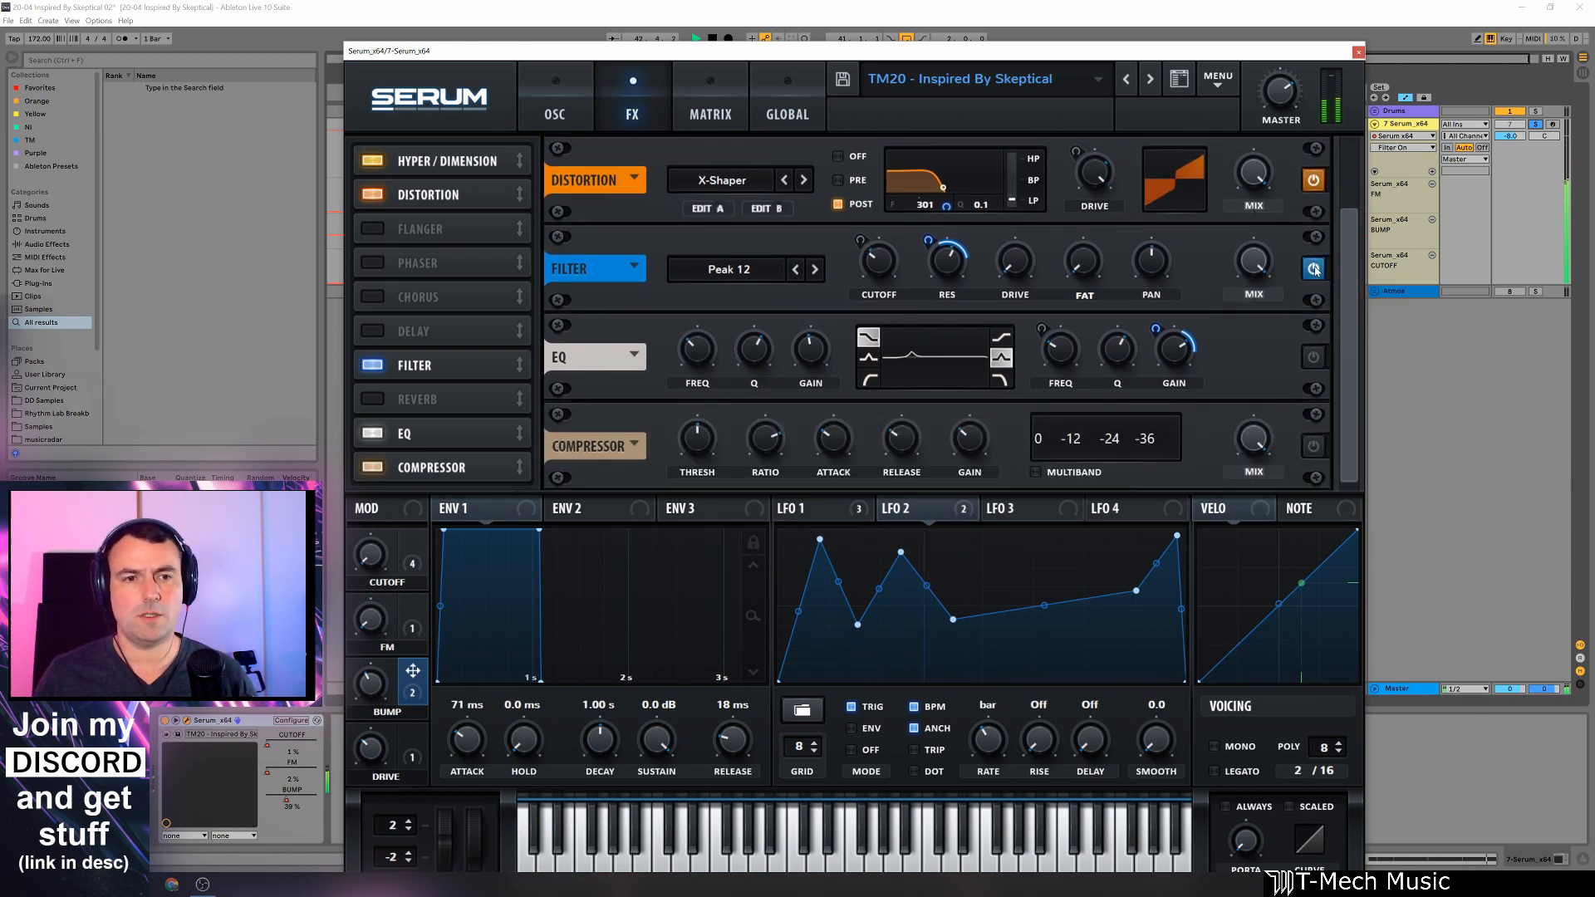
left_click(1315, 359)
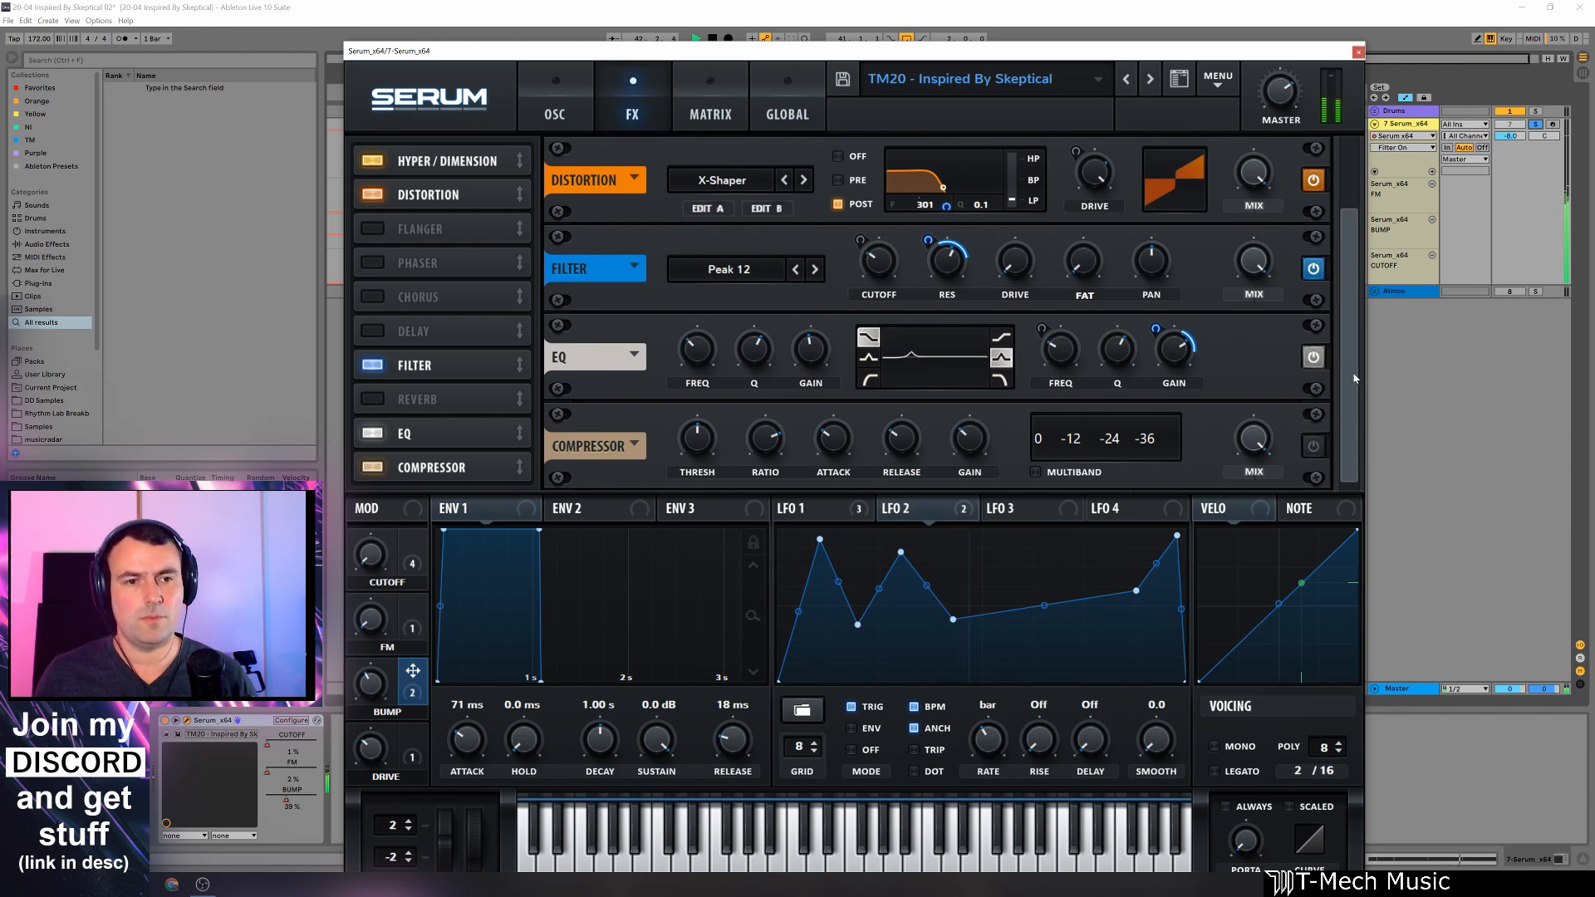
key("space")
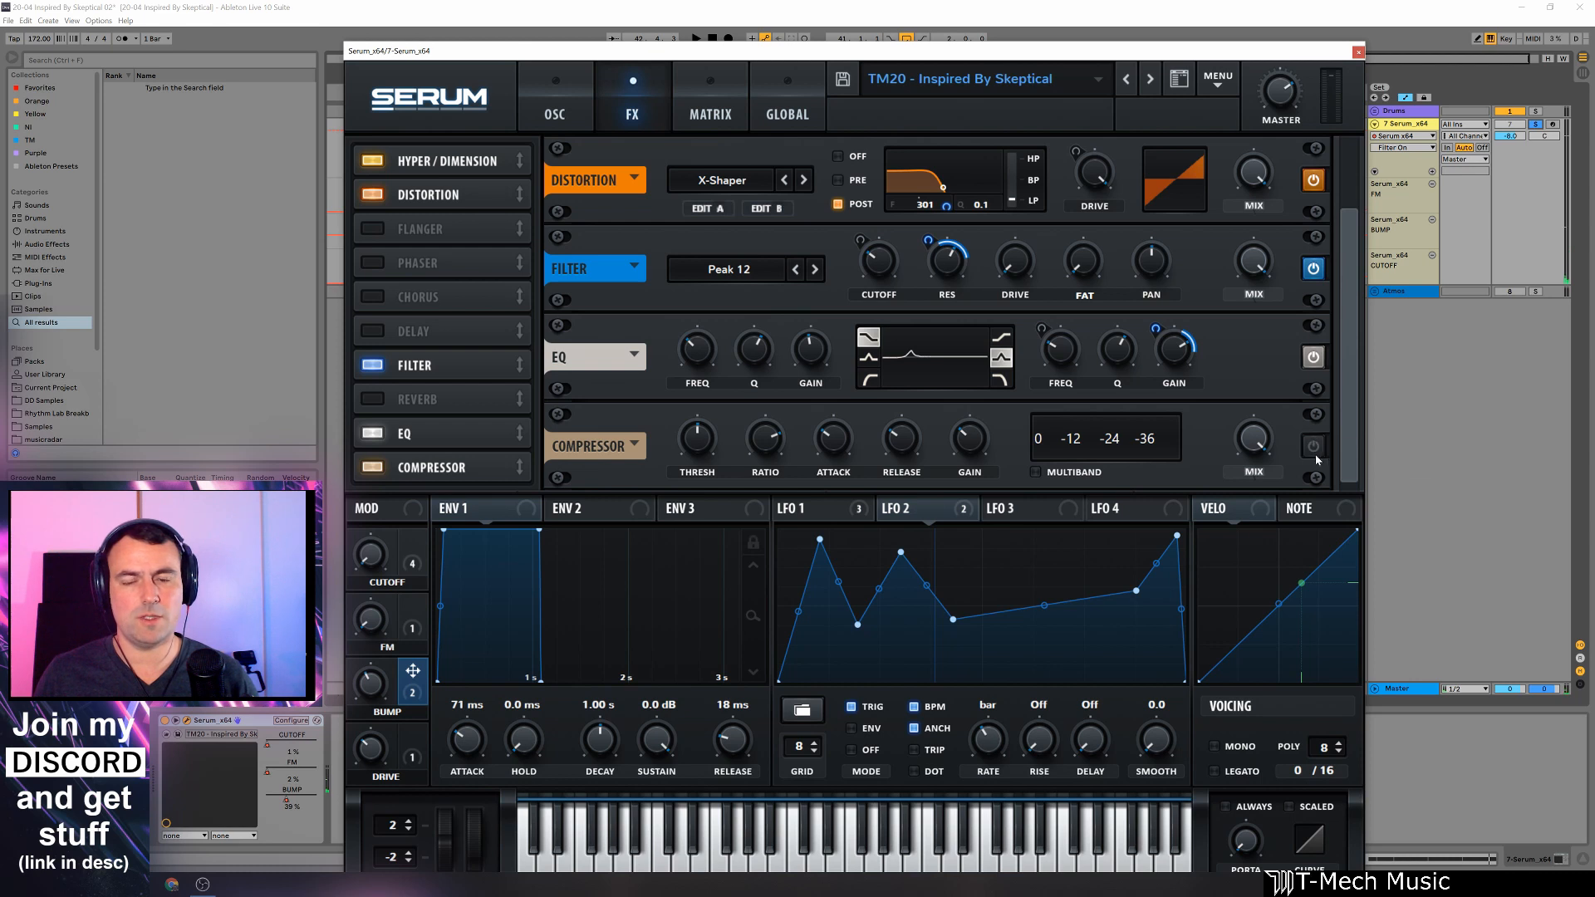
Step: Reactivate the compressor and audition the bass through the full effects chain
left_click(1314, 447)
key("space")
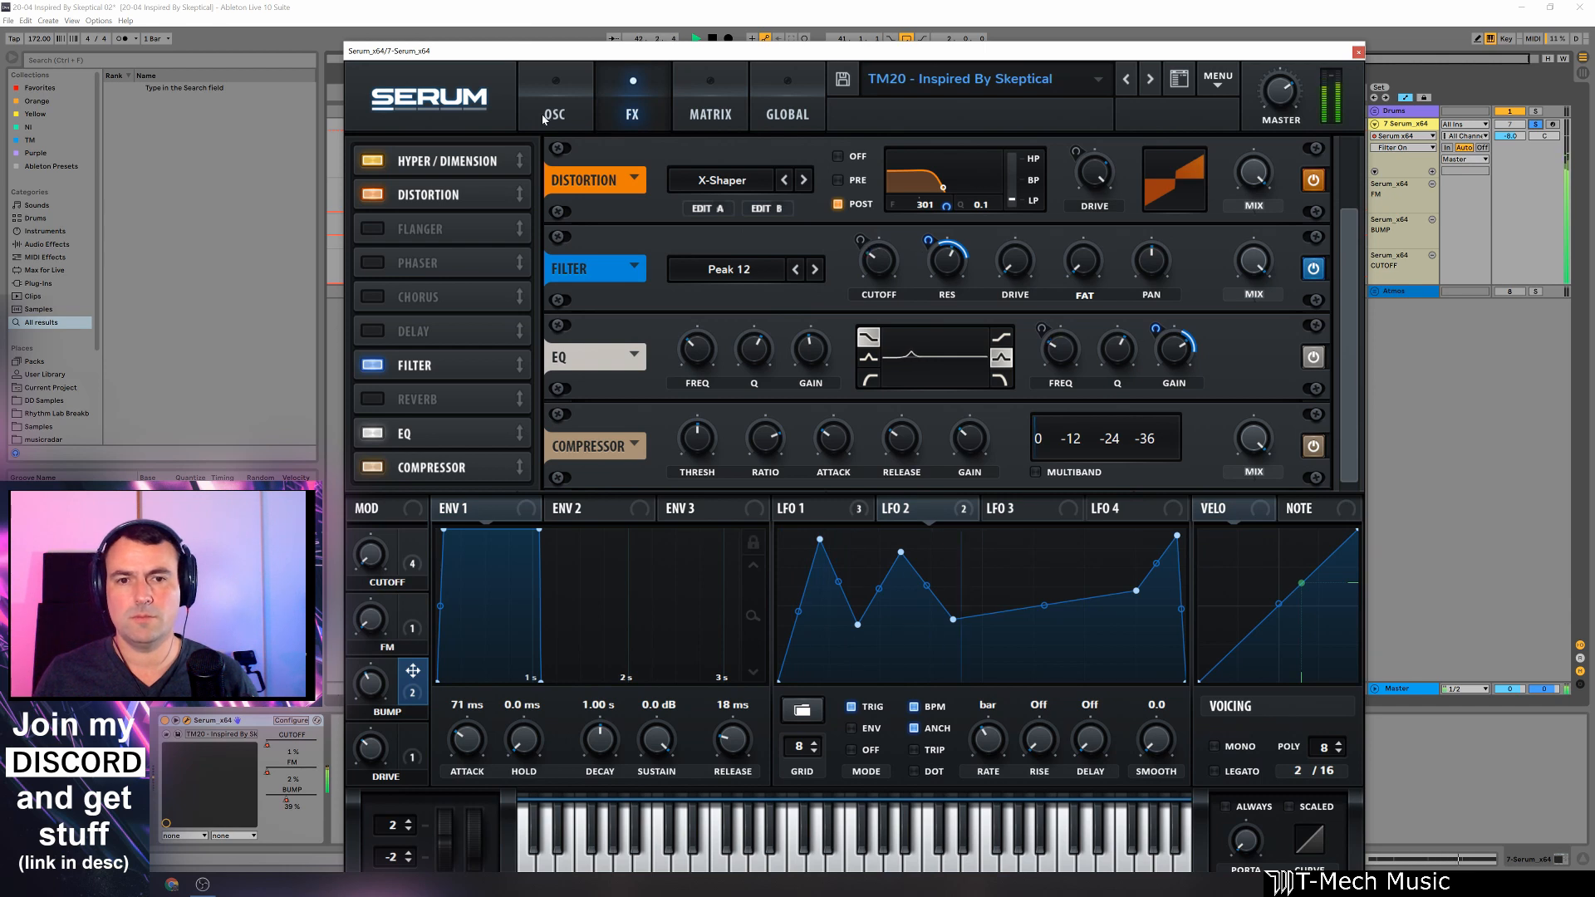
key("space")
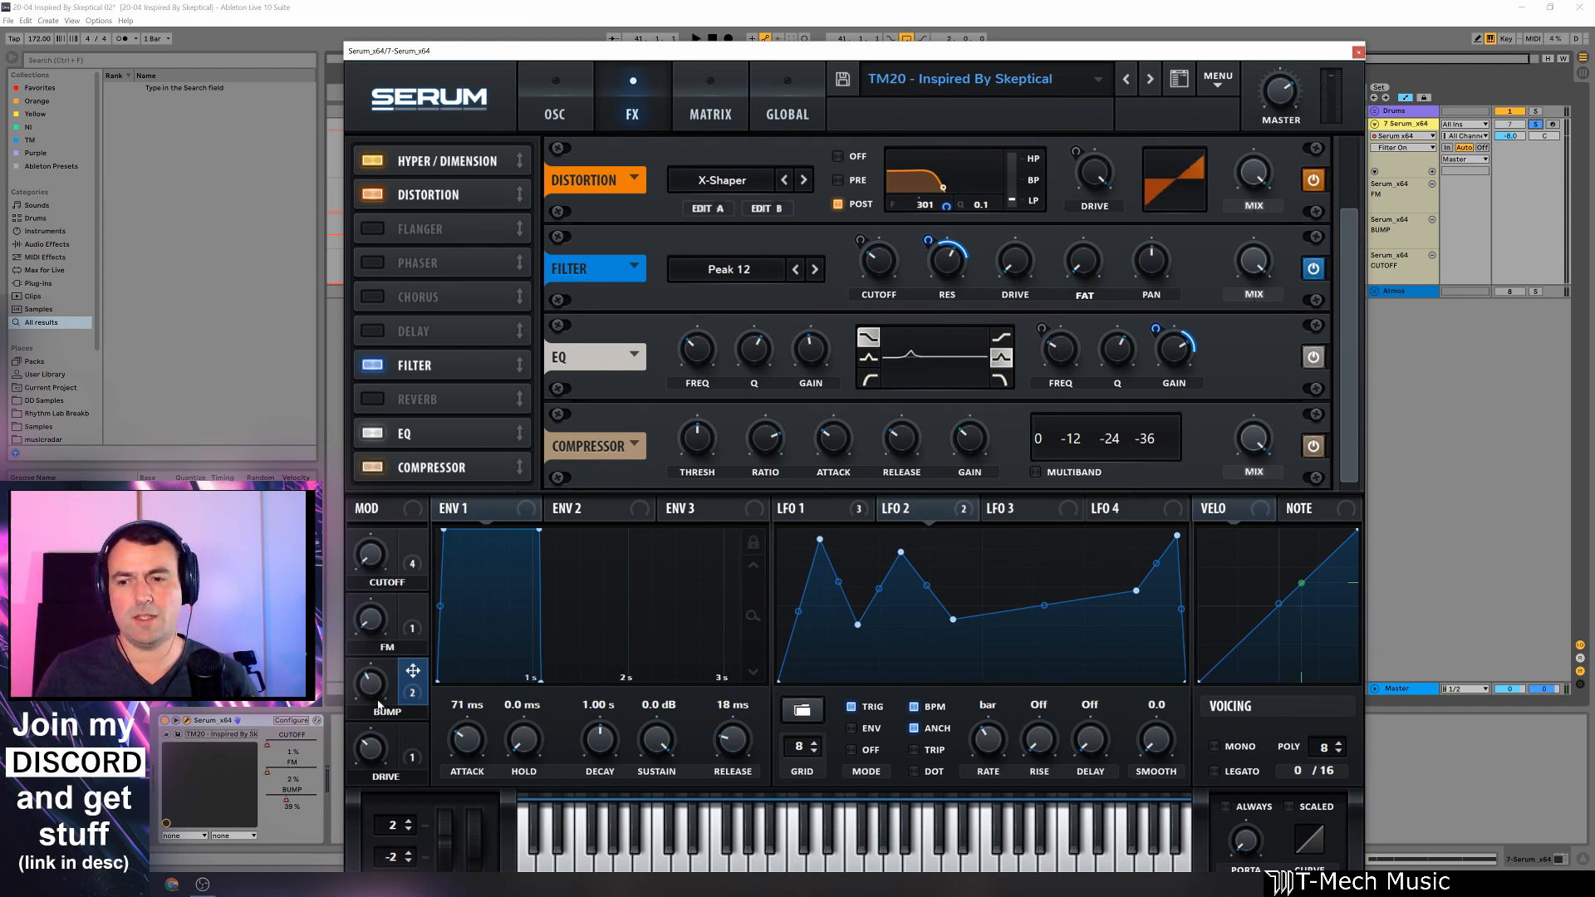
Step: Turn up the macros, setting CUTOFF to 29%, FM to 32% and BUMP to 35%
left_click_drag(369, 616, 370, 522)
left_click(555, 110)
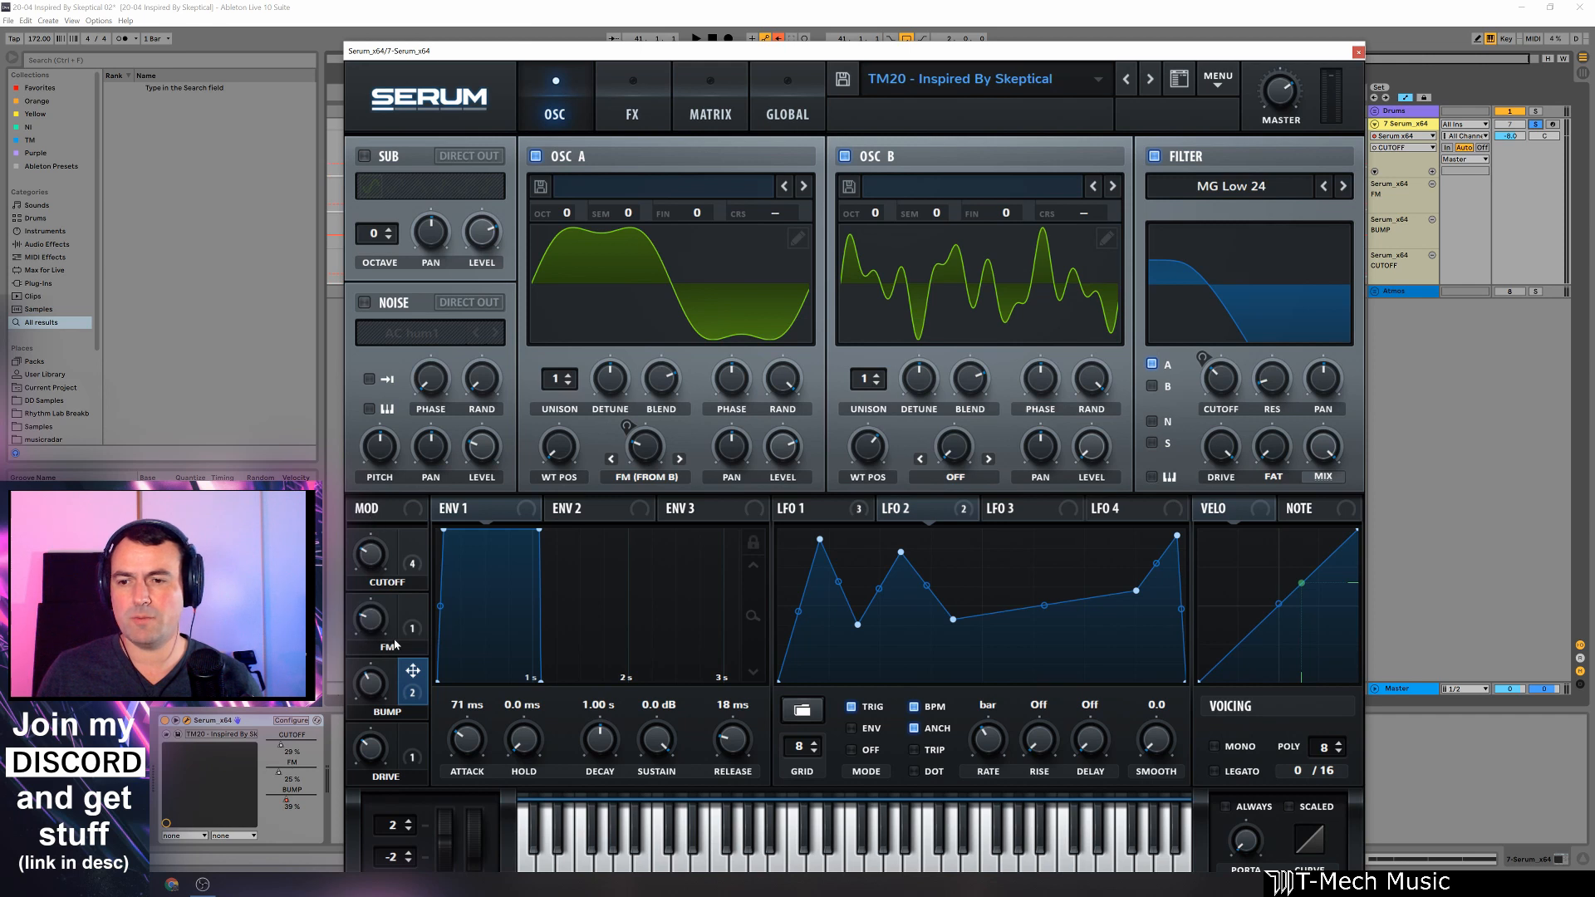
left_click_drag(372, 624, 372, 613)
left_click_drag(366, 697, 377, 699)
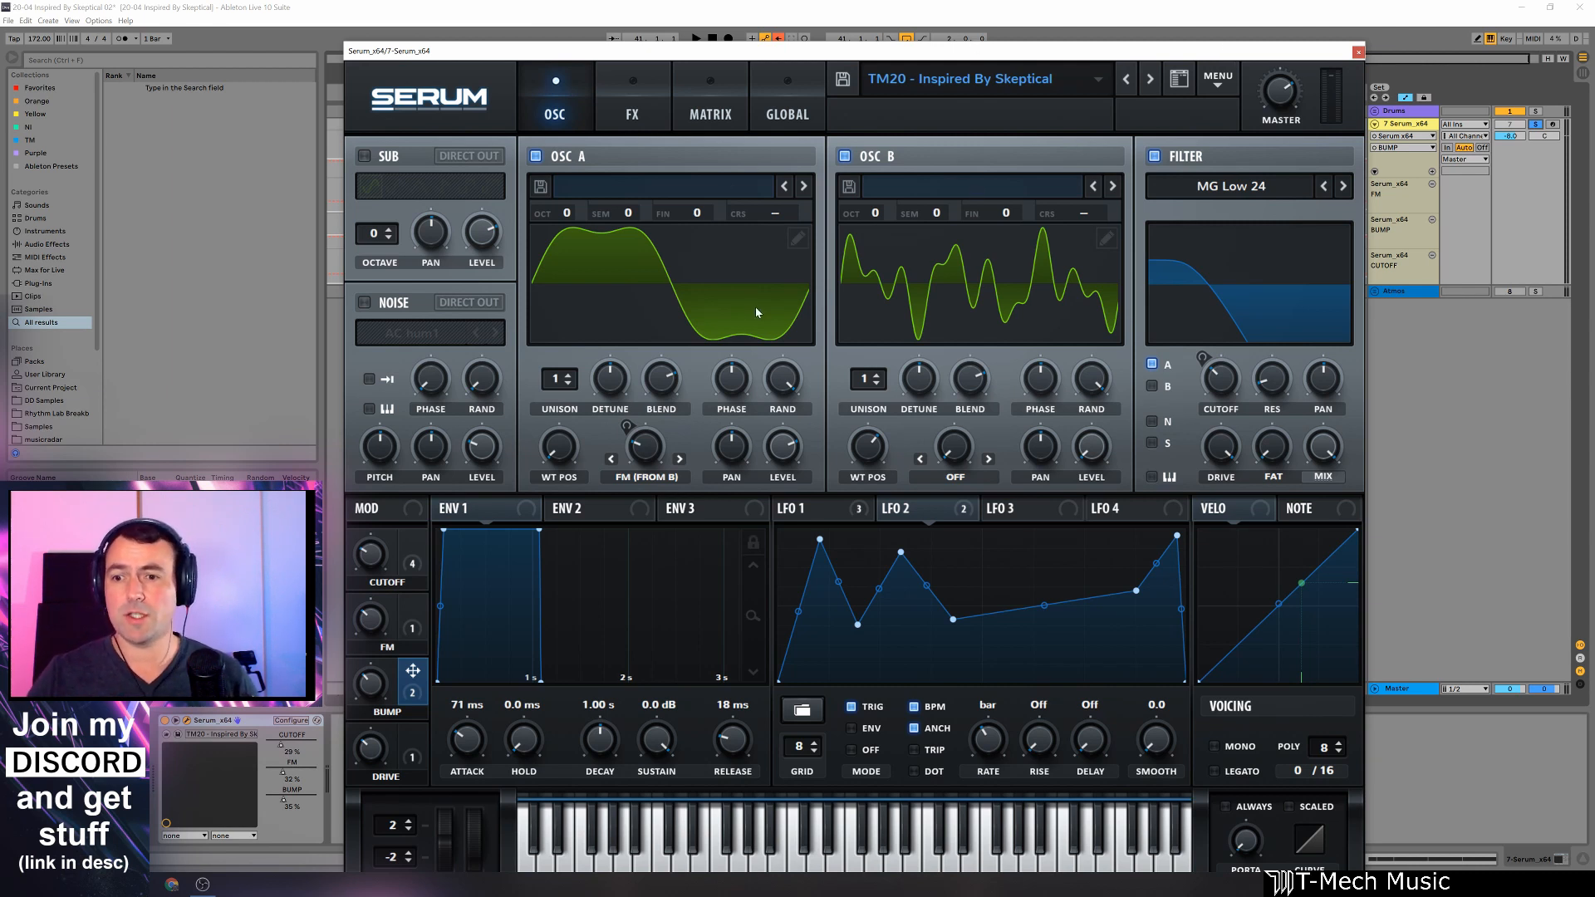
Step: Examine the LFO and macro assignments in the modulation matrix
left_click(698, 116)
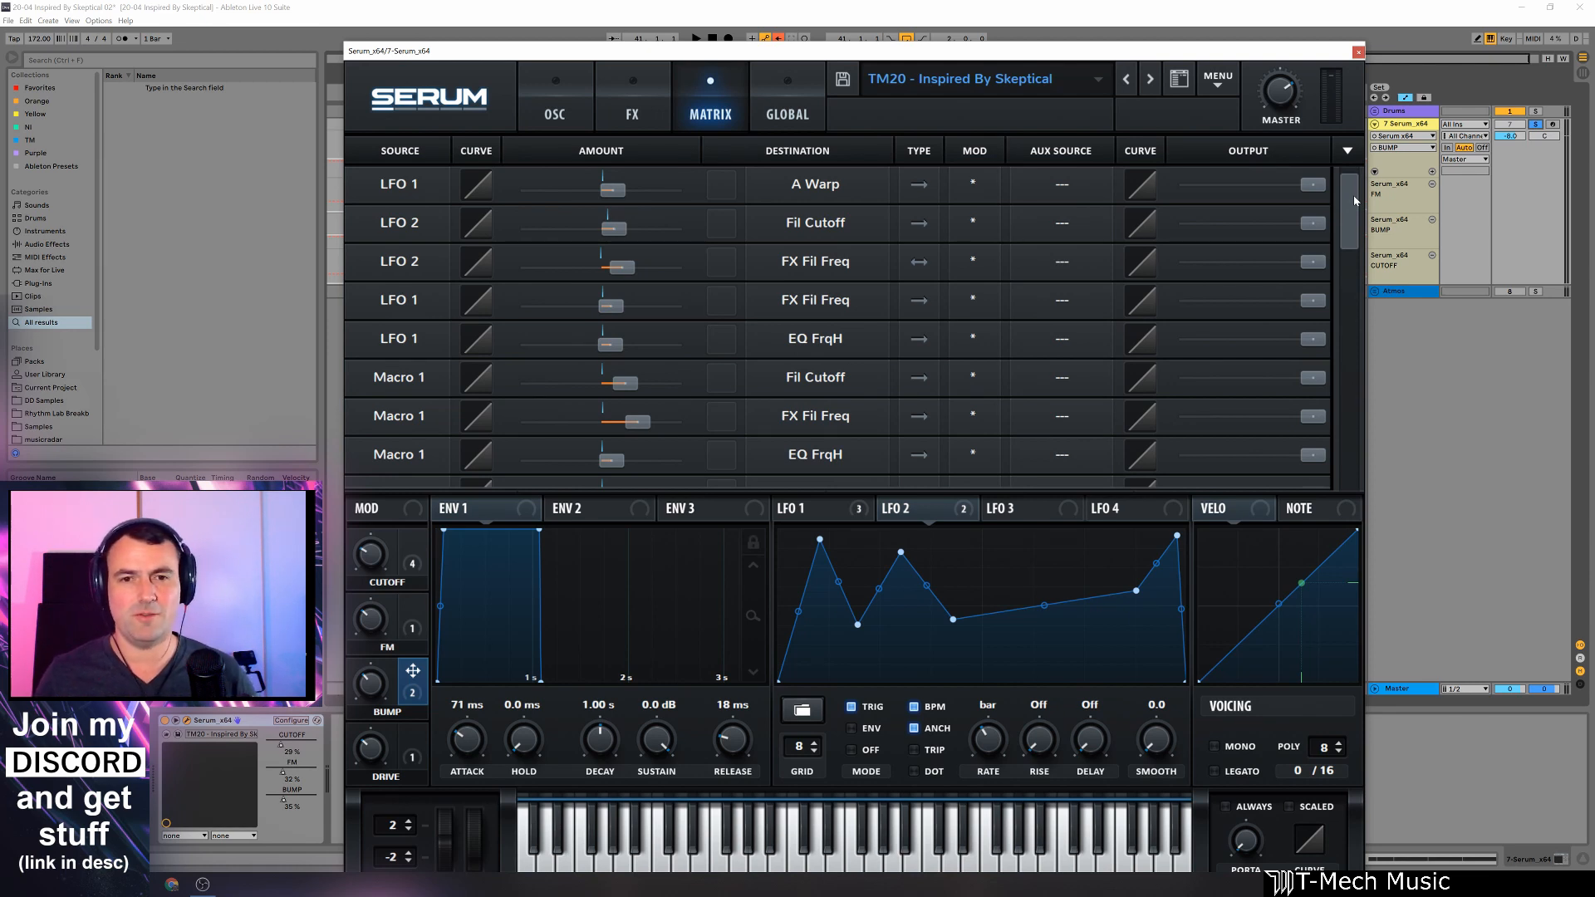
left_click_drag(1355, 200, 1350, 265)
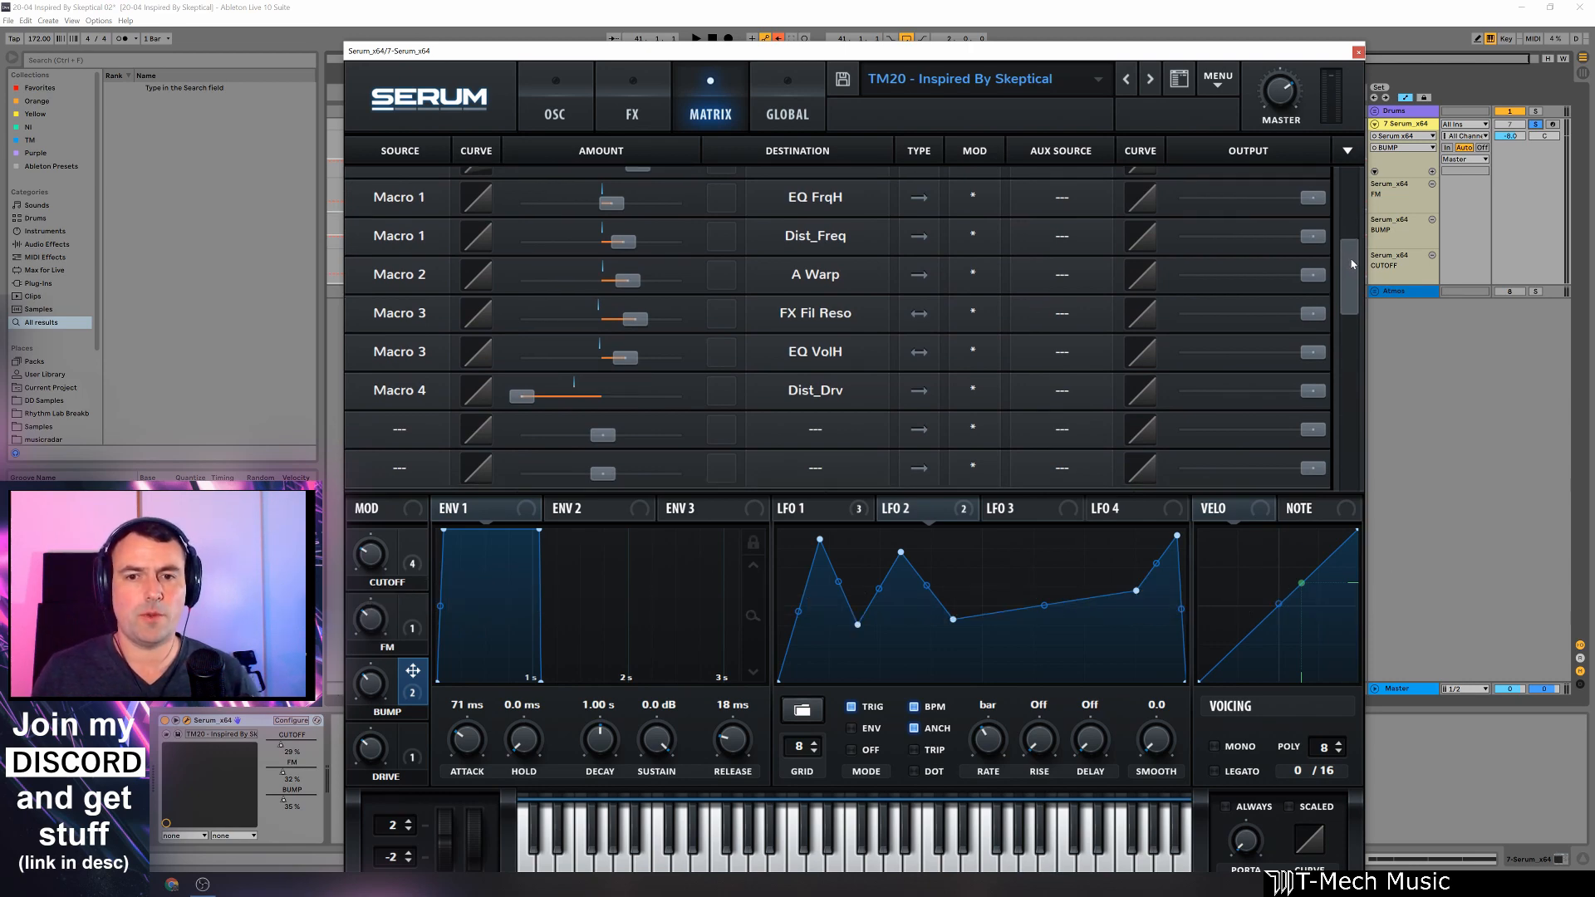
left_click(555, 113)
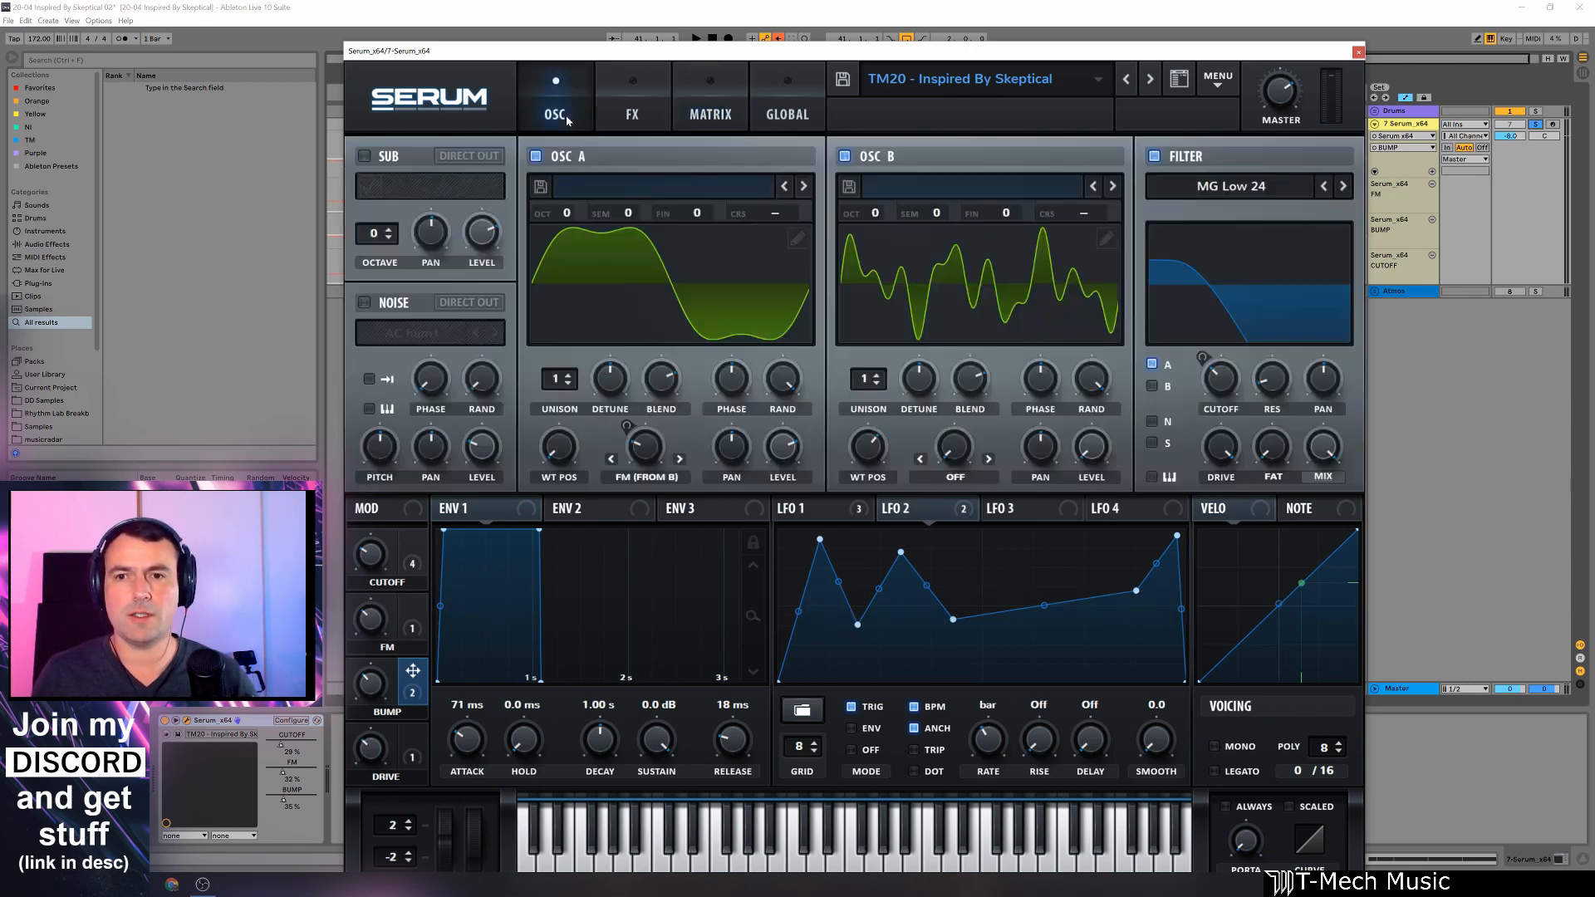
Step: Inspect the shapes of LFO 1 and LFO 2 and the filter and effect parameters they modulate
left_click(839, 506)
left_click(924, 508)
left_click(627, 93)
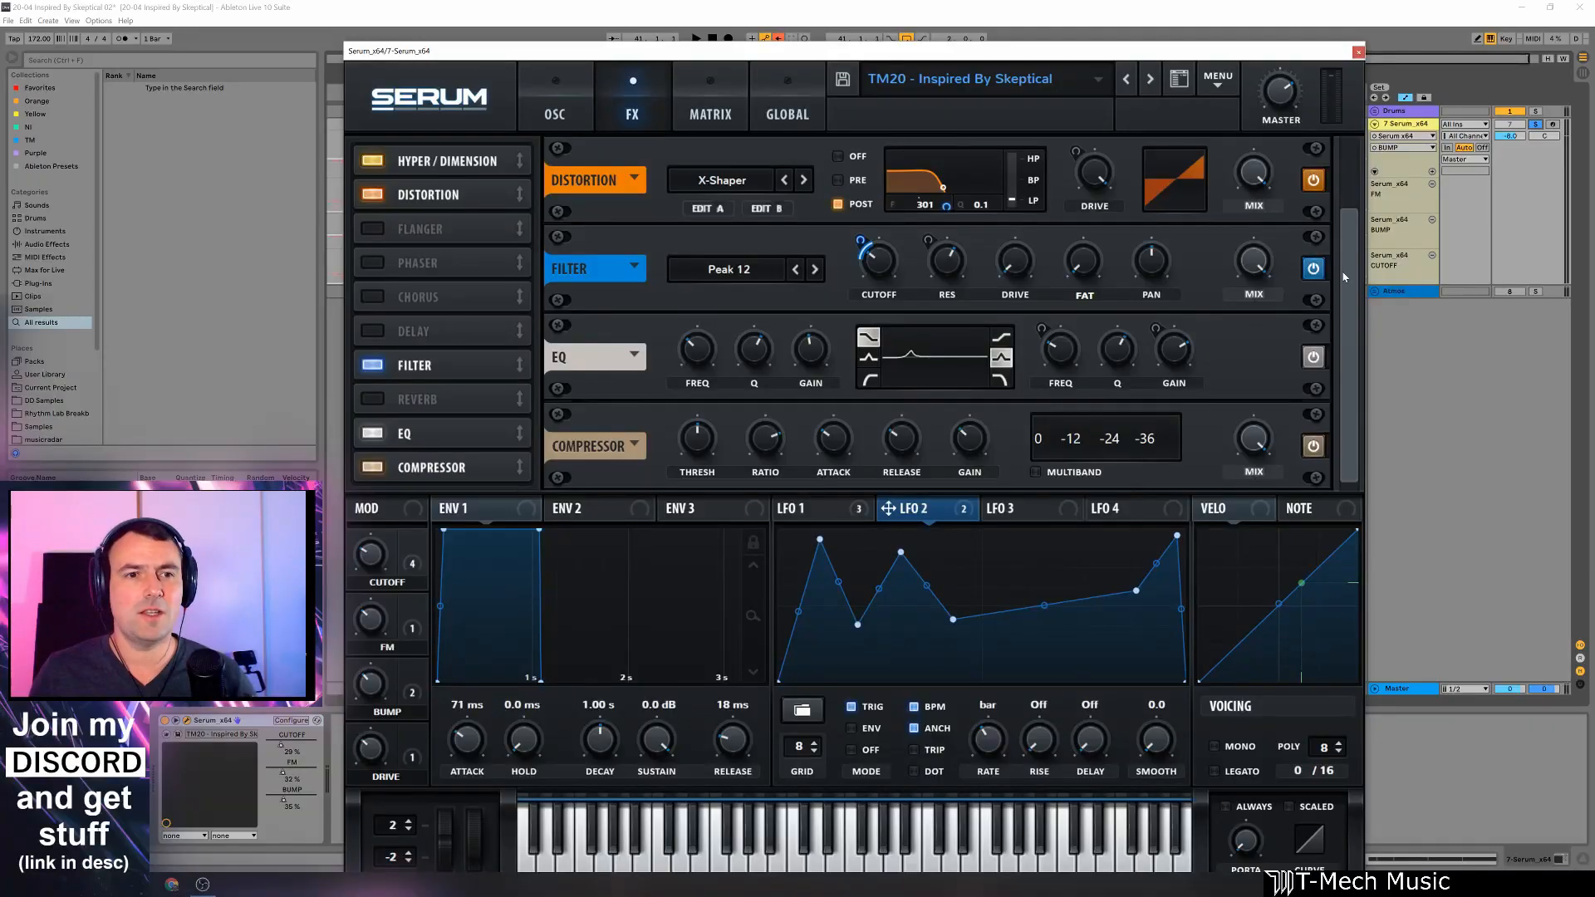
left_click_drag(1345, 276, 1347, 186)
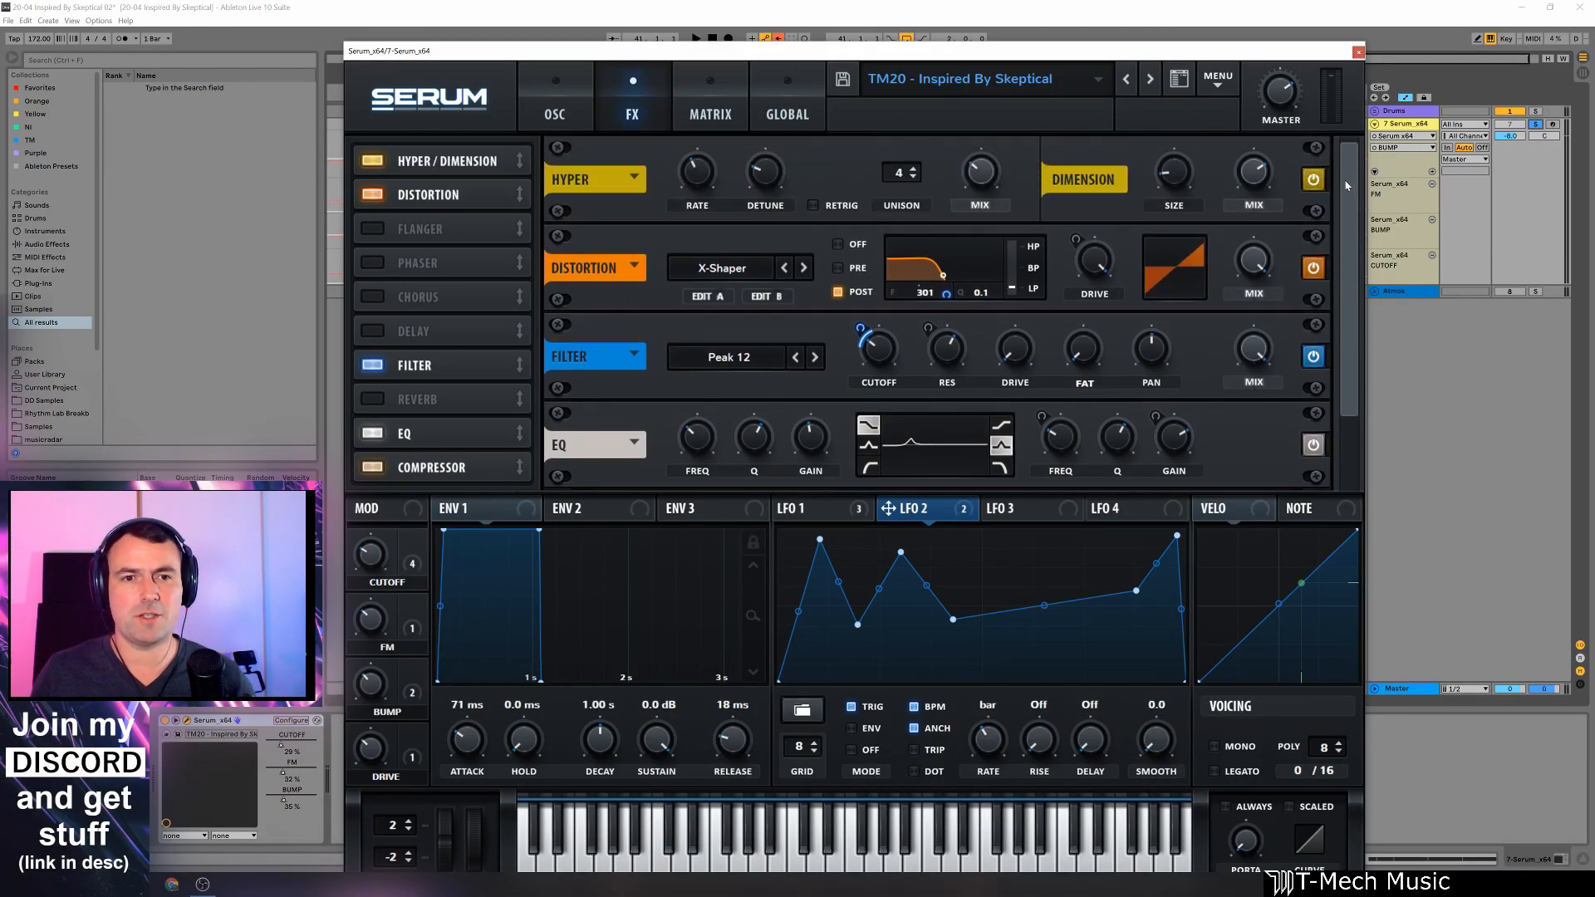
left_click(560, 113)
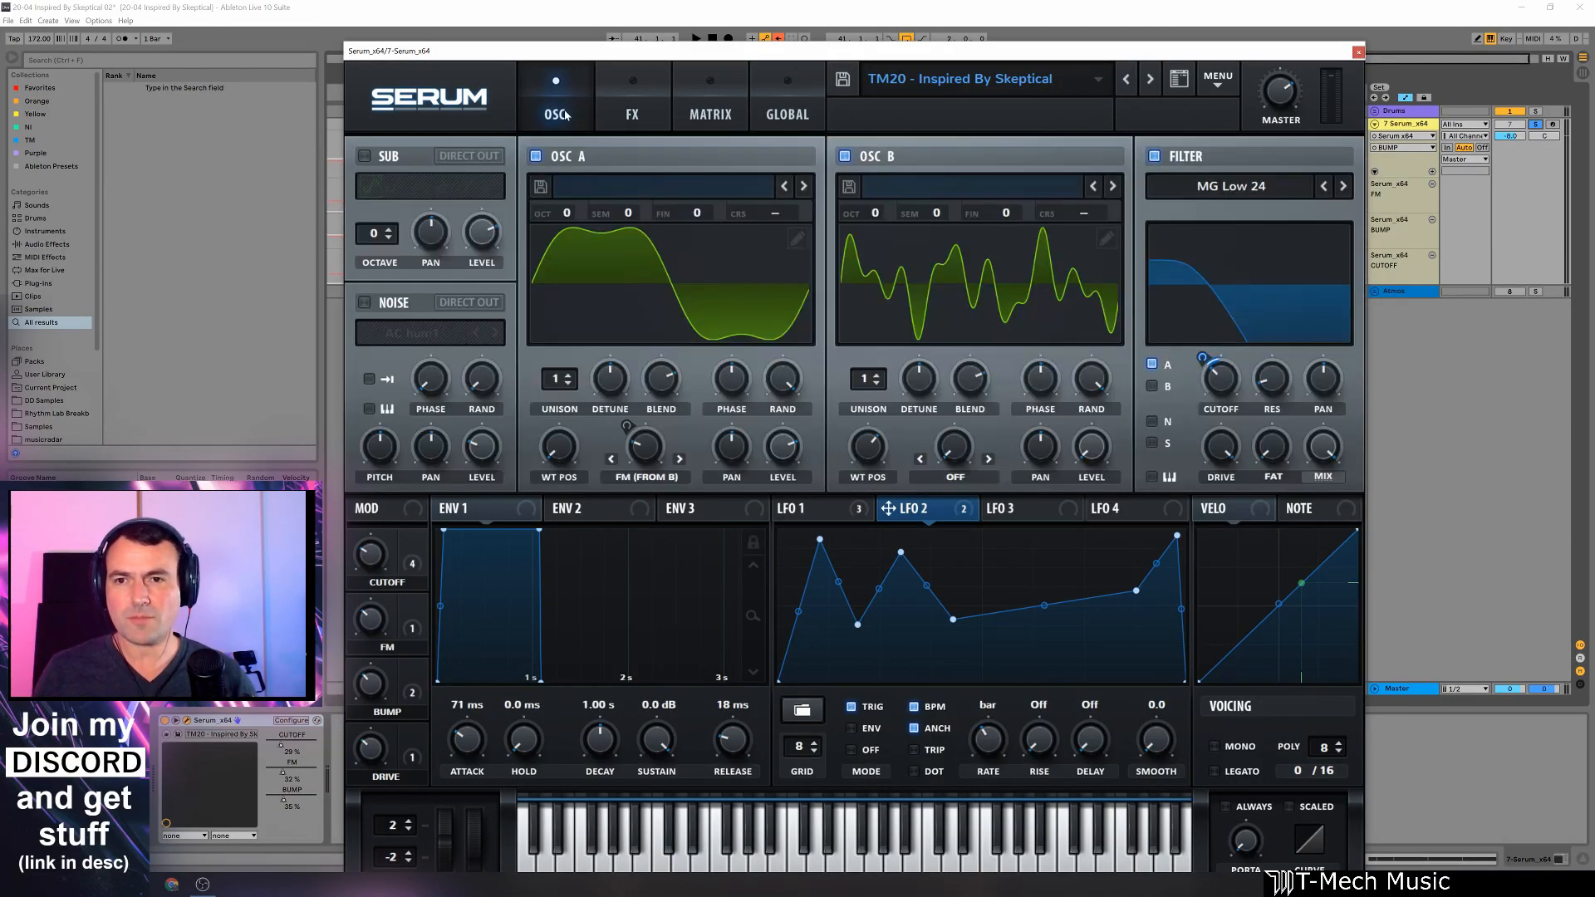
Step: Re-enable the overridden automation in the arrangement and duplicate the Serum bass track
left_click(1358, 53)
left_click(779, 41)
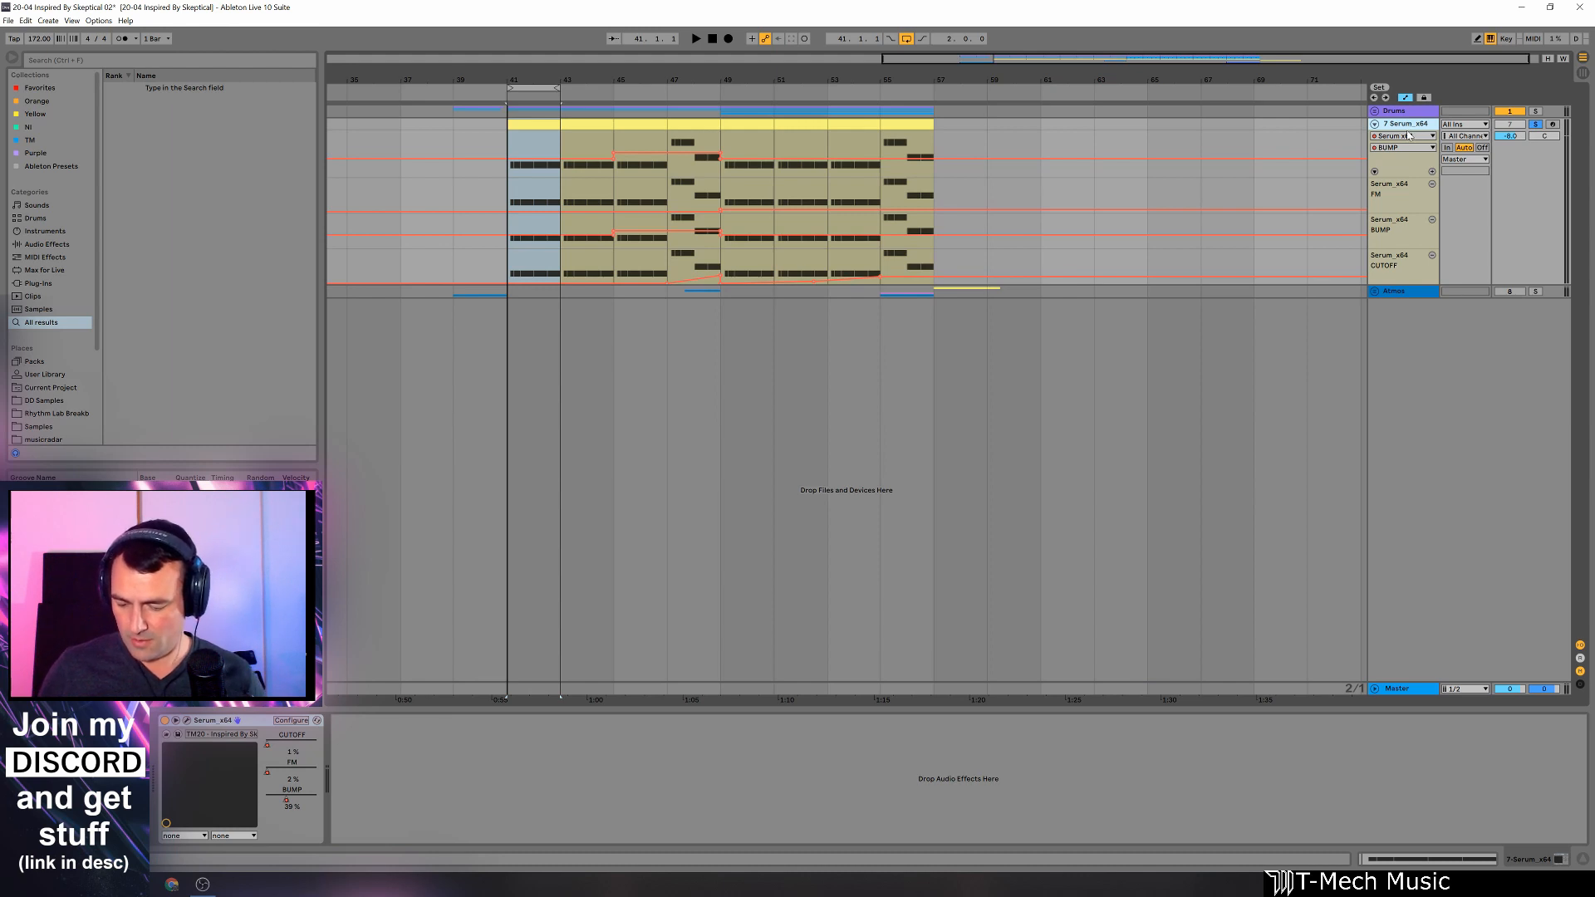
key("ctrl+shift+t")
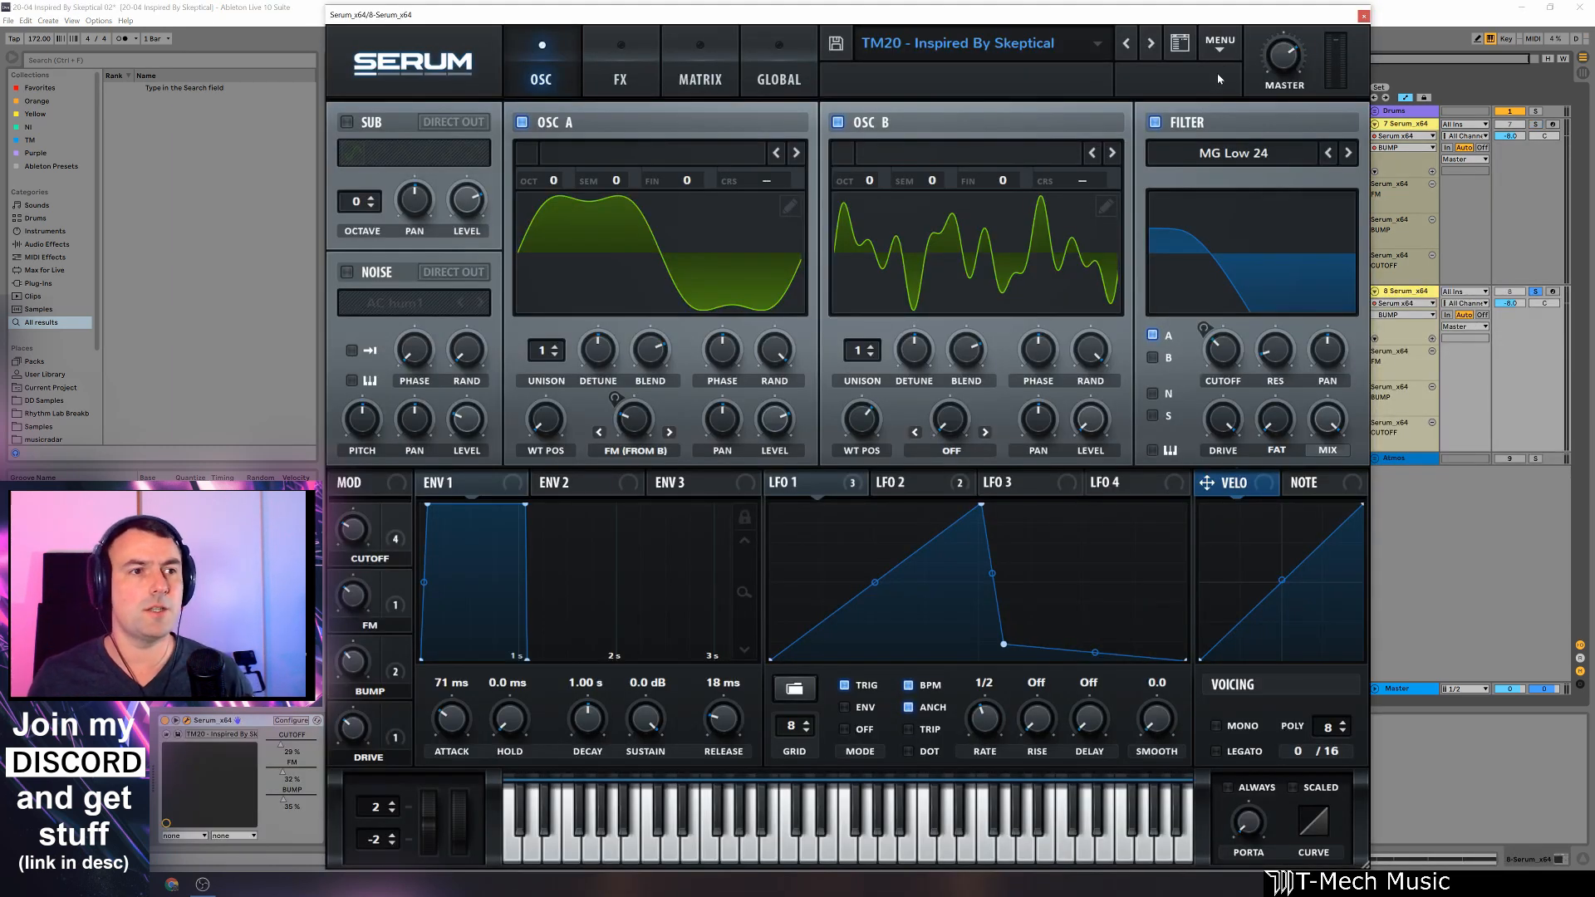
Step: Initialise the preset of the duplicated track's Serum and set its voicing to mono
left_click(1216, 50)
left_click(1229, 132)
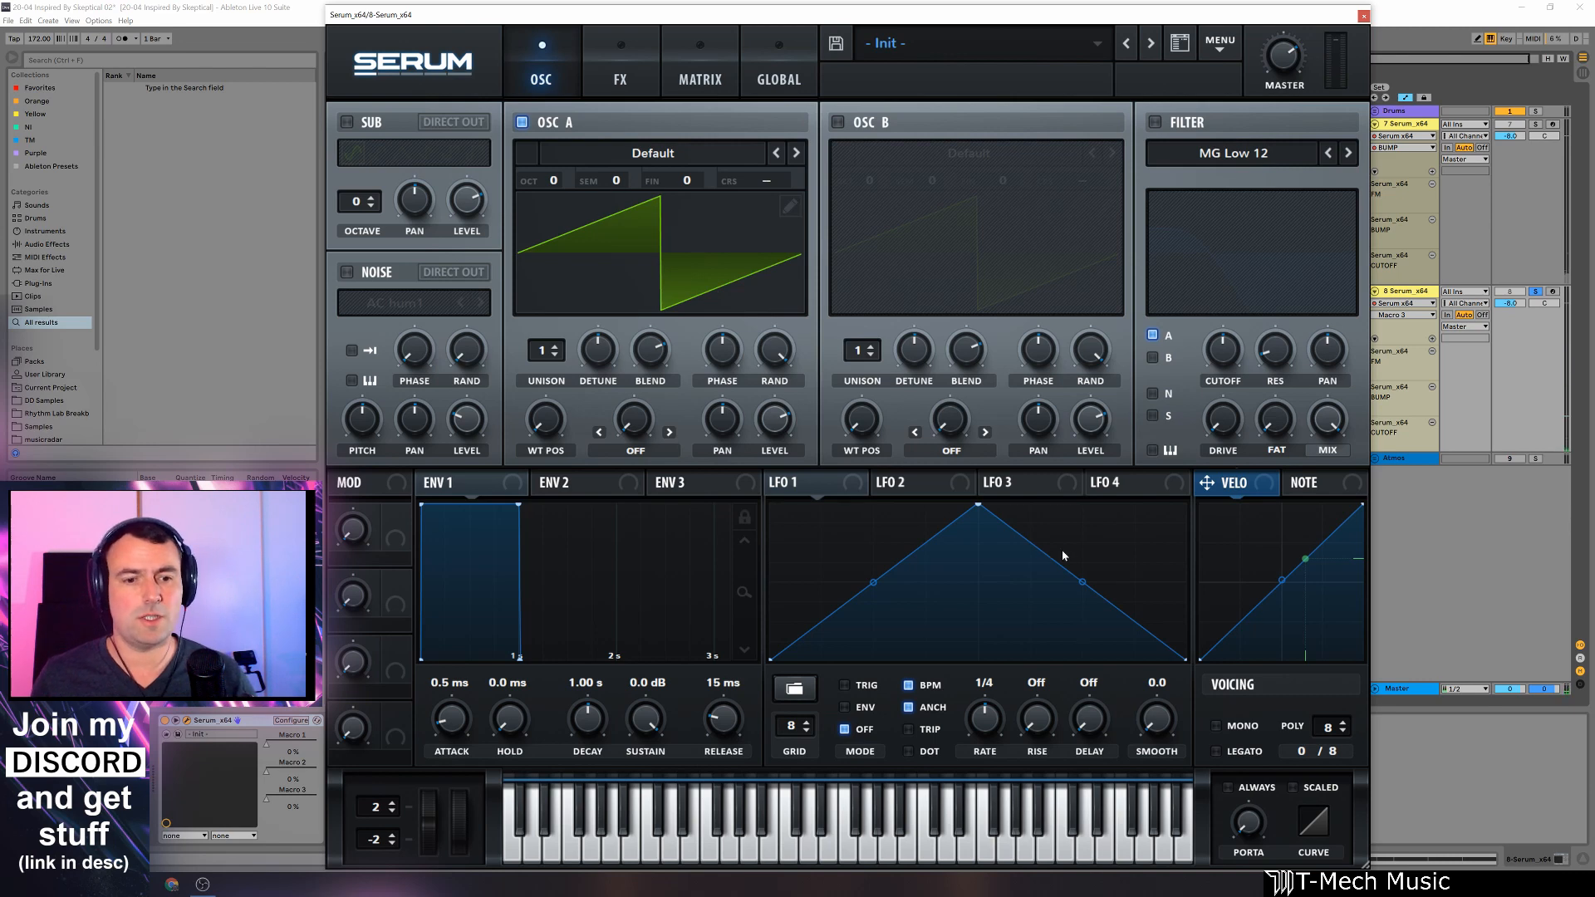
left_click(1217, 728)
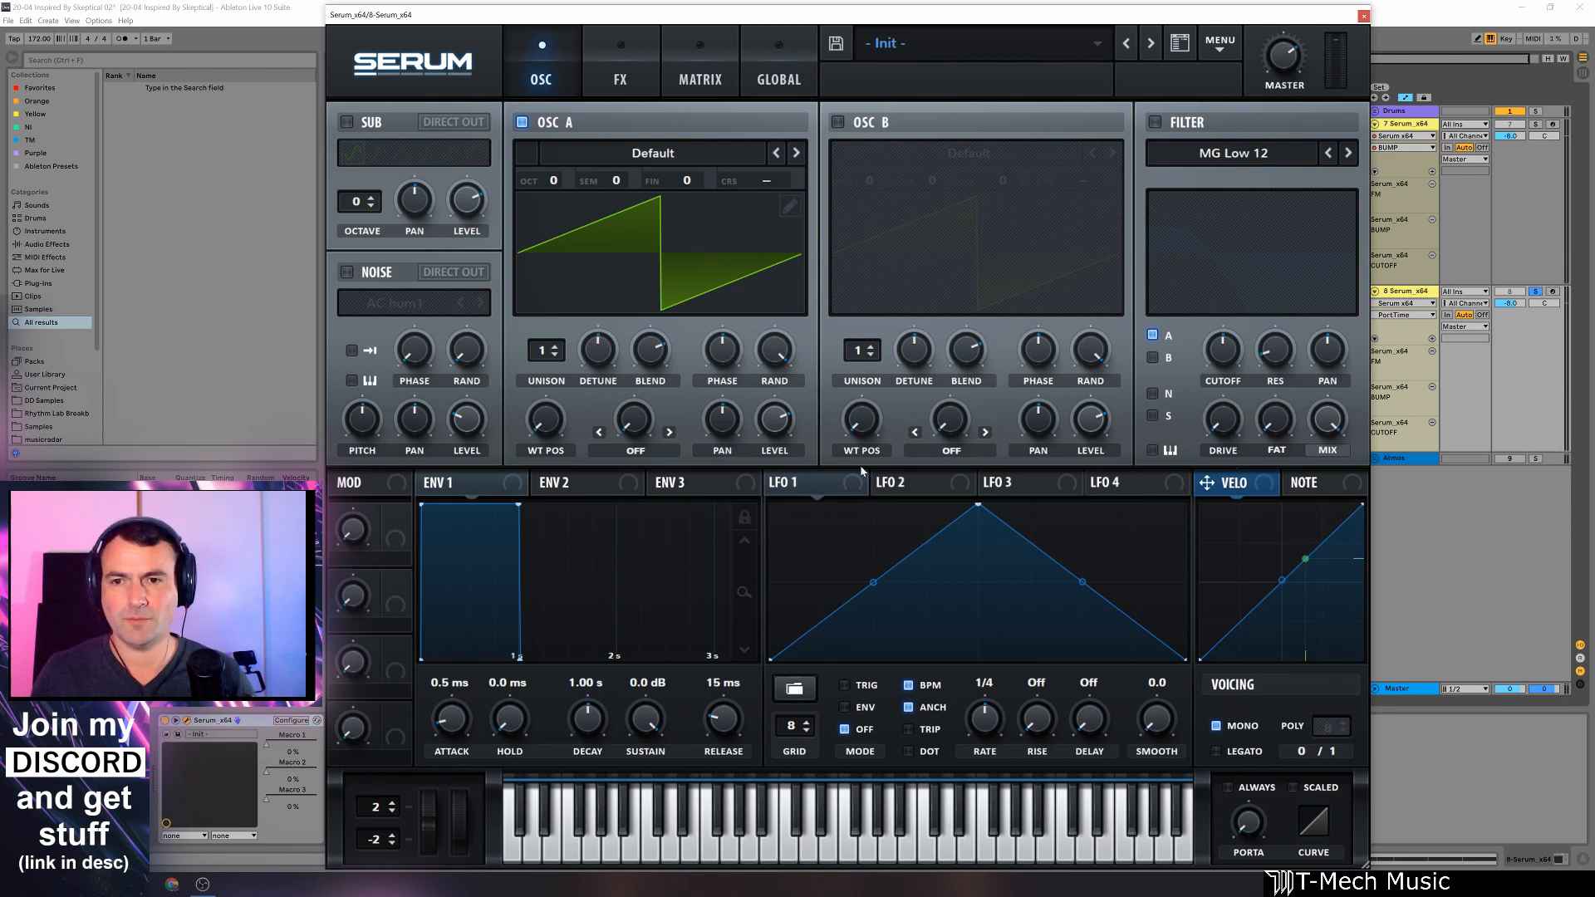
Step: Replace oscillator A's wavetable with a fundamental at full height and a third harmonic at about half height
left_click(790, 207)
mouse_move(409, 166)
left_mouse_down()
mouse_move(408, 74)
mouse_move(405, 110)
mouse_move(448, 148)
mouse_move(447, 111)
mouse_move(448, 124)
left_mouse_up()
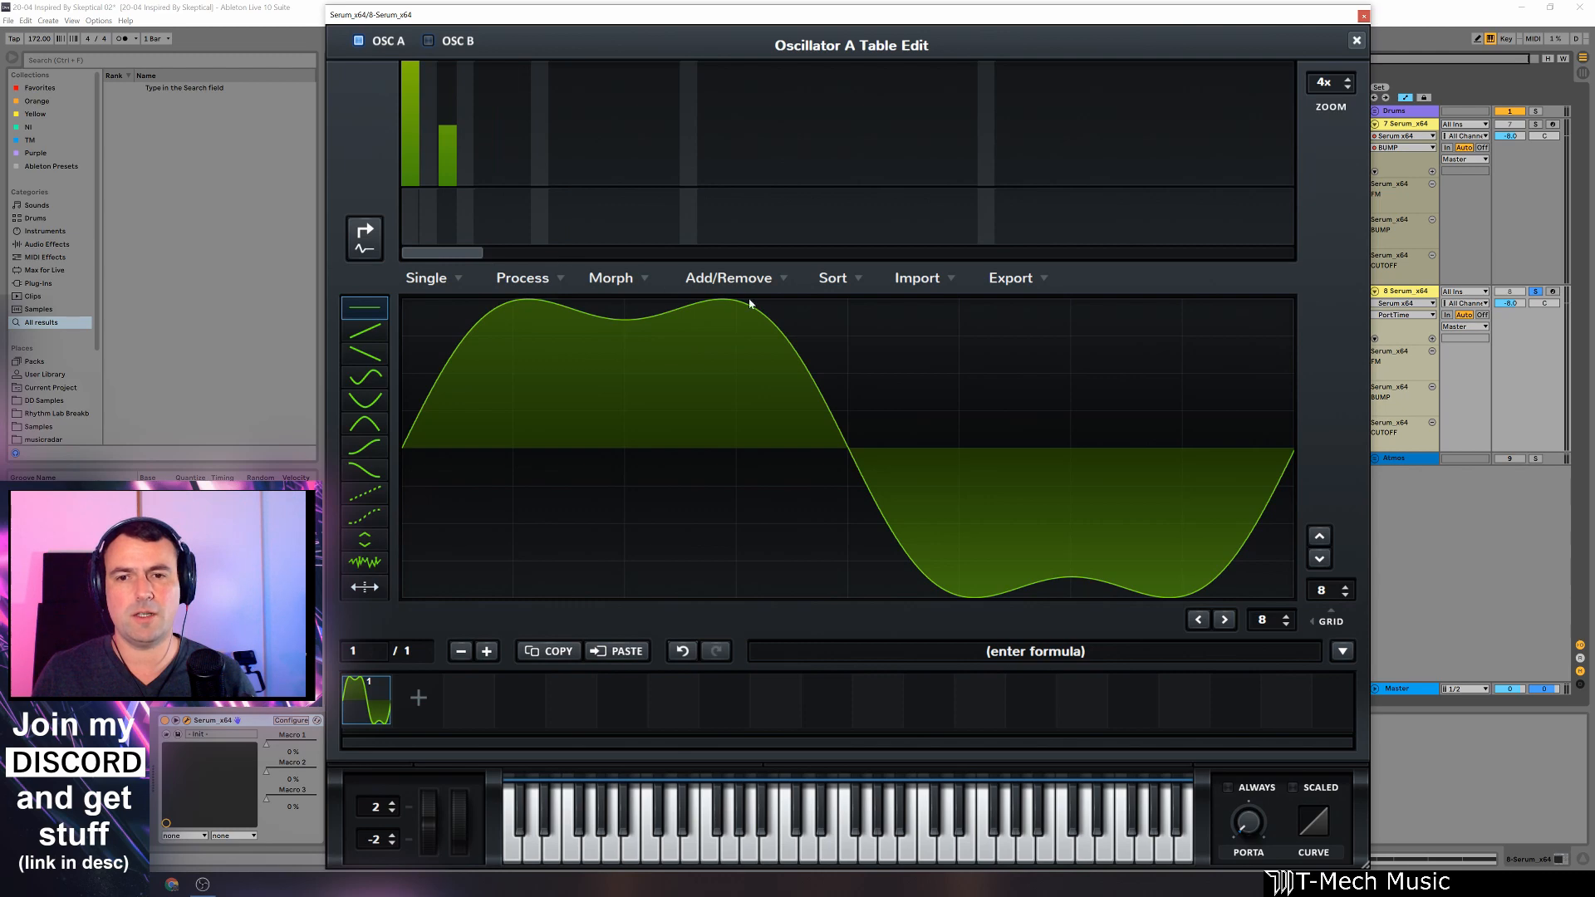
left_click(1357, 42)
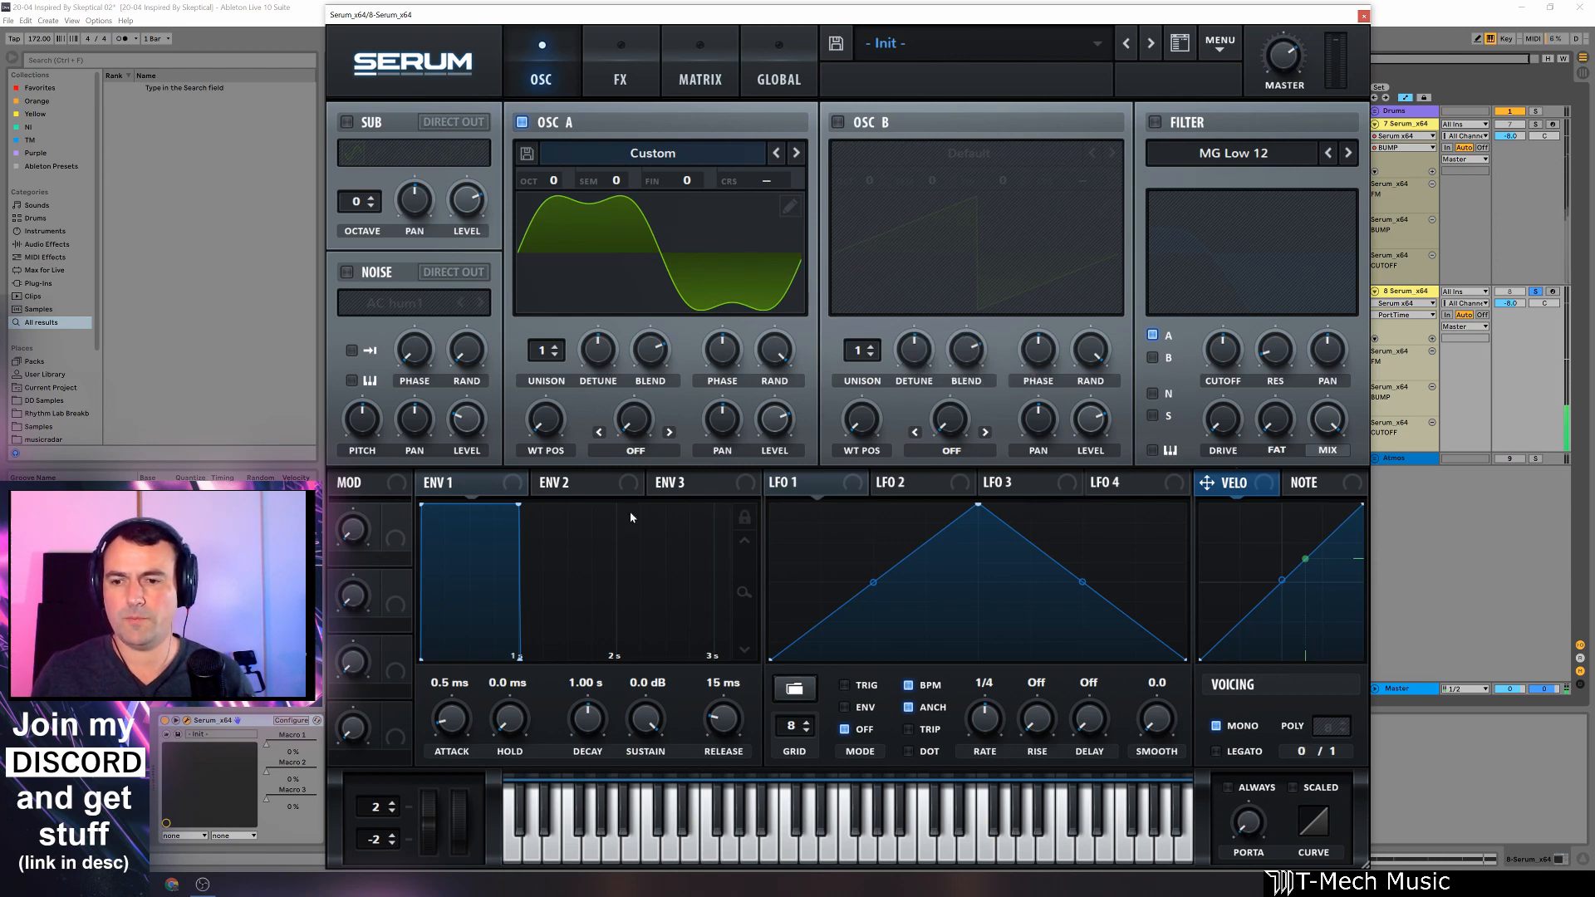
Step: Set envelope 1's attack to 56 ms and its release to 70 ms
left_click_drag(461, 723, 454, 701)
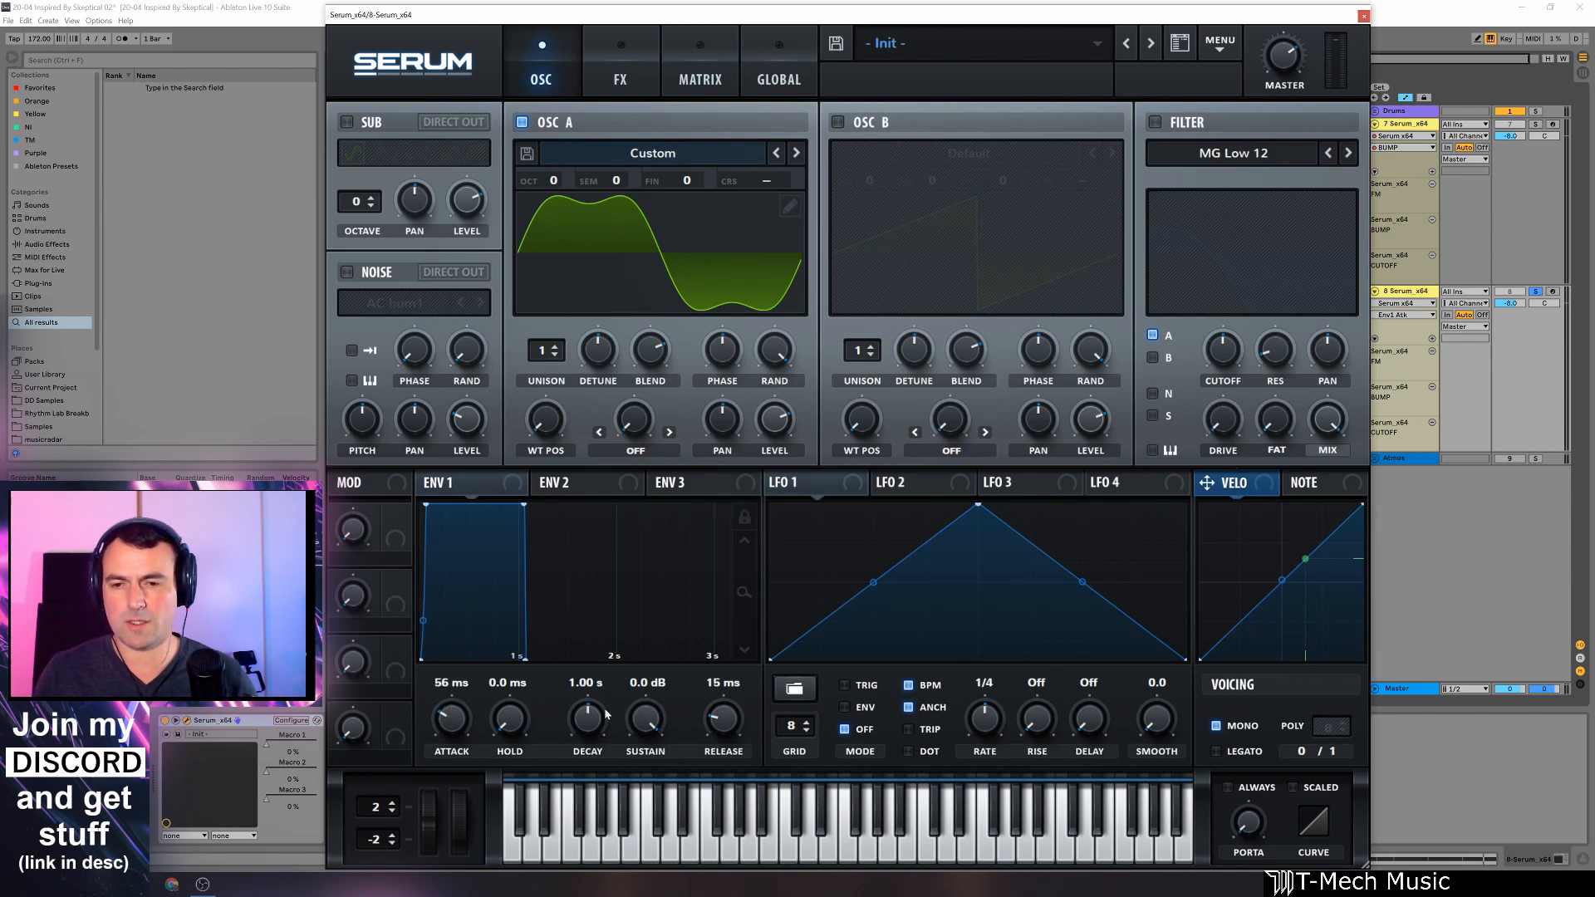
left_click_drag(714, 718, 723, 710)
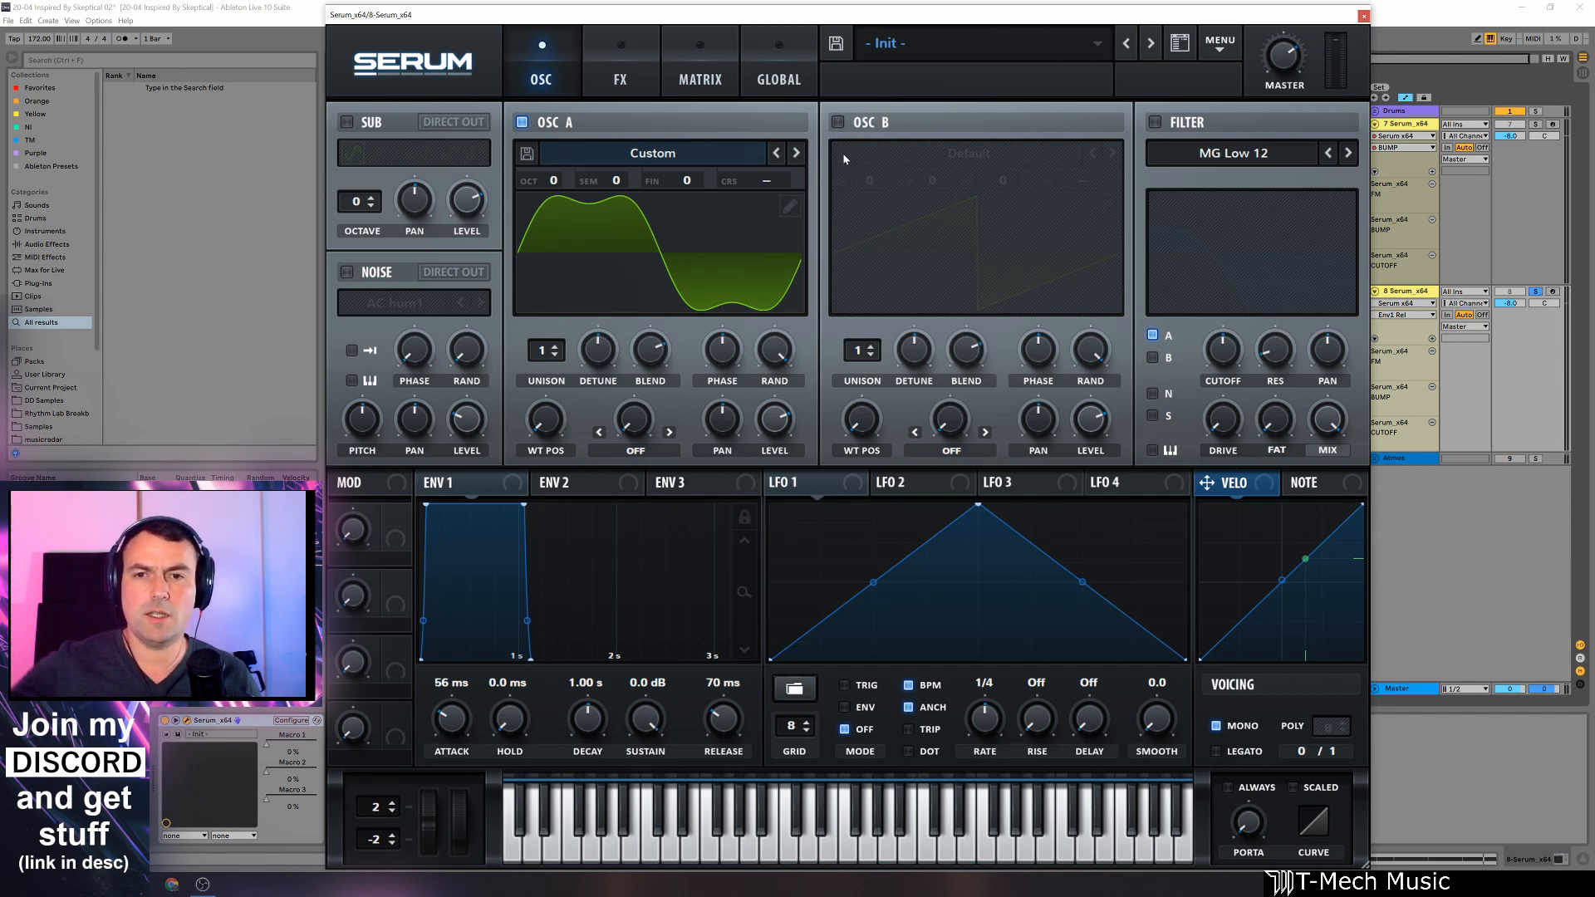
Step: Enable oscillator B in place of oscillator A and replace its wavetable with harmonics 3, 5, 9 and 19 at roughly 80 to 90% height
left_click(838, 123)
left_click(521, 123)
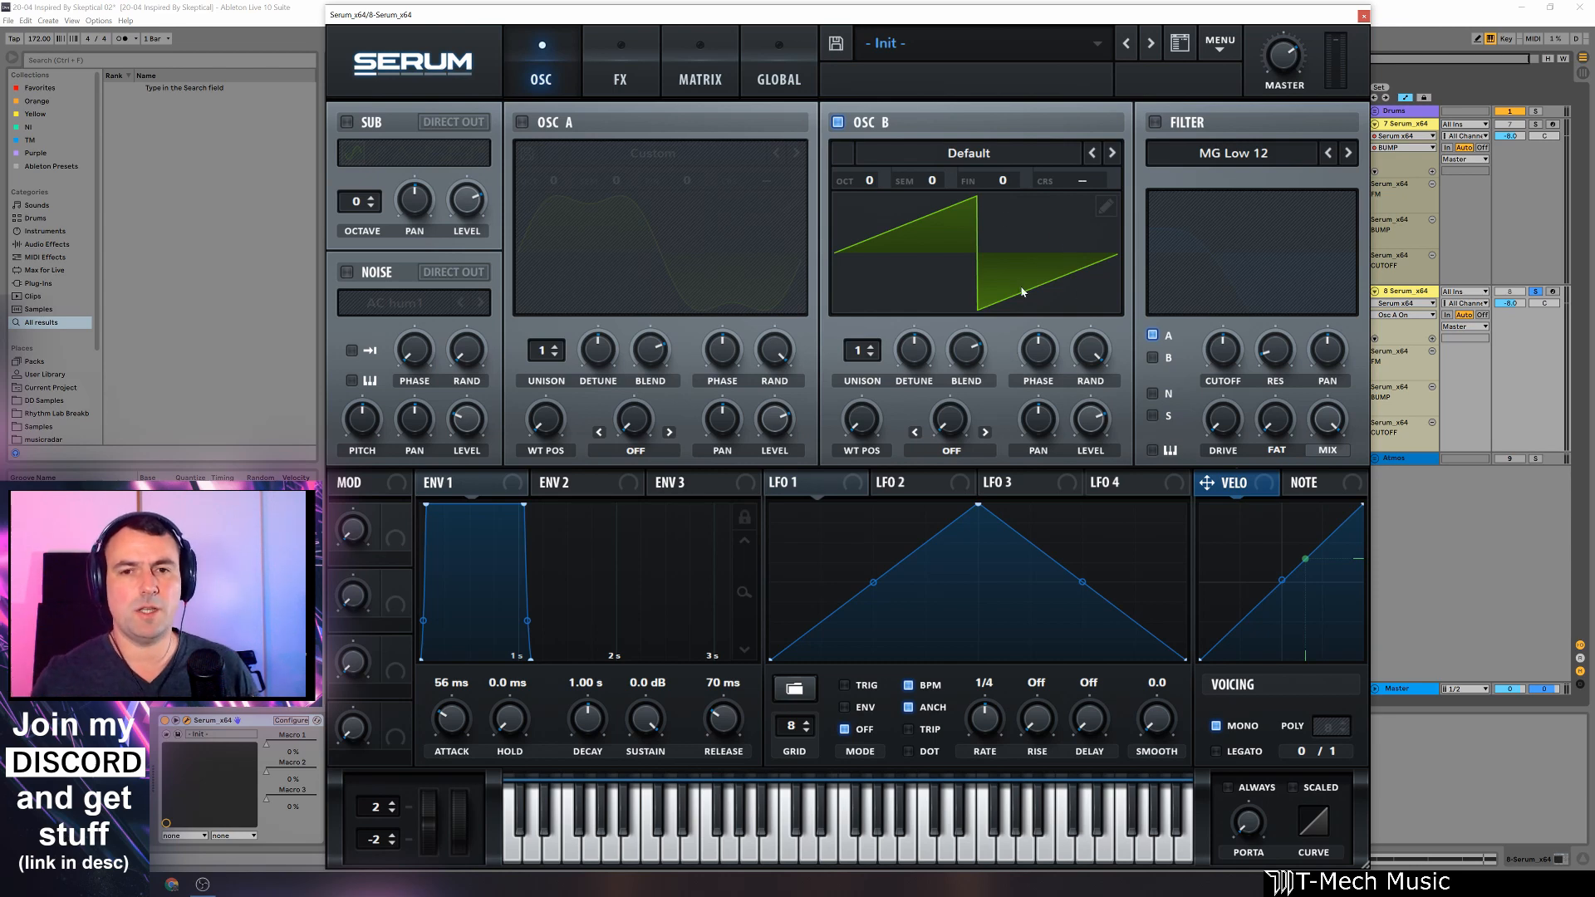
left_click(1106, 206)
mouse_move(524, 172)
left_mouse_down()
mouse_move(272, 248)
mouse_move(614, 276)
left_mouse_up()
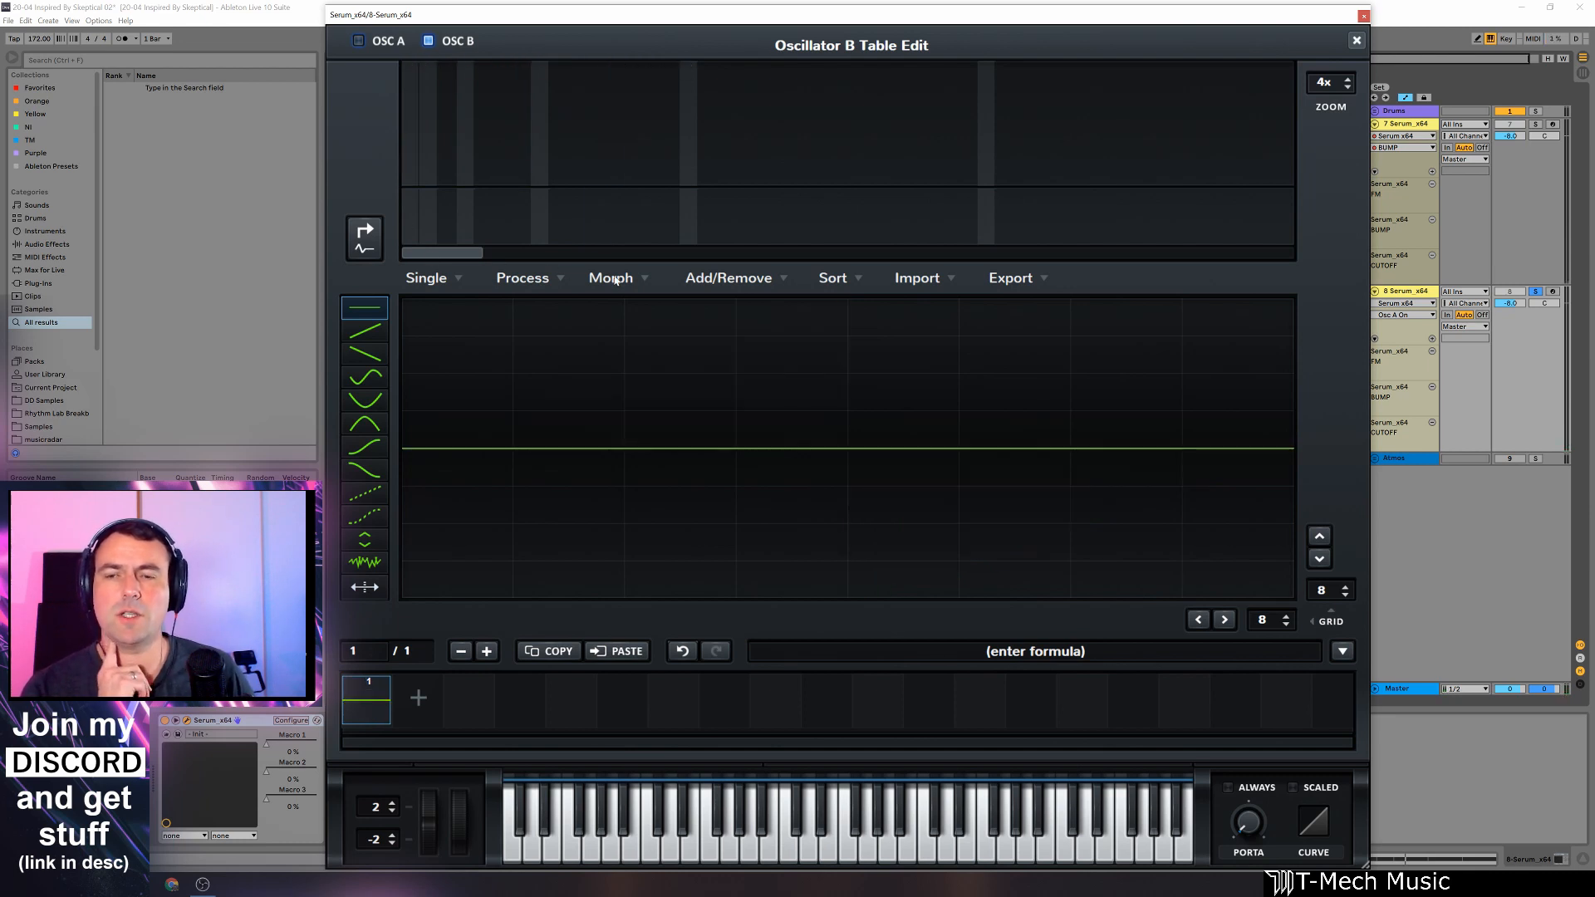
left_click(447, 72)
left_click(484, 78)
left_click(562, 84)
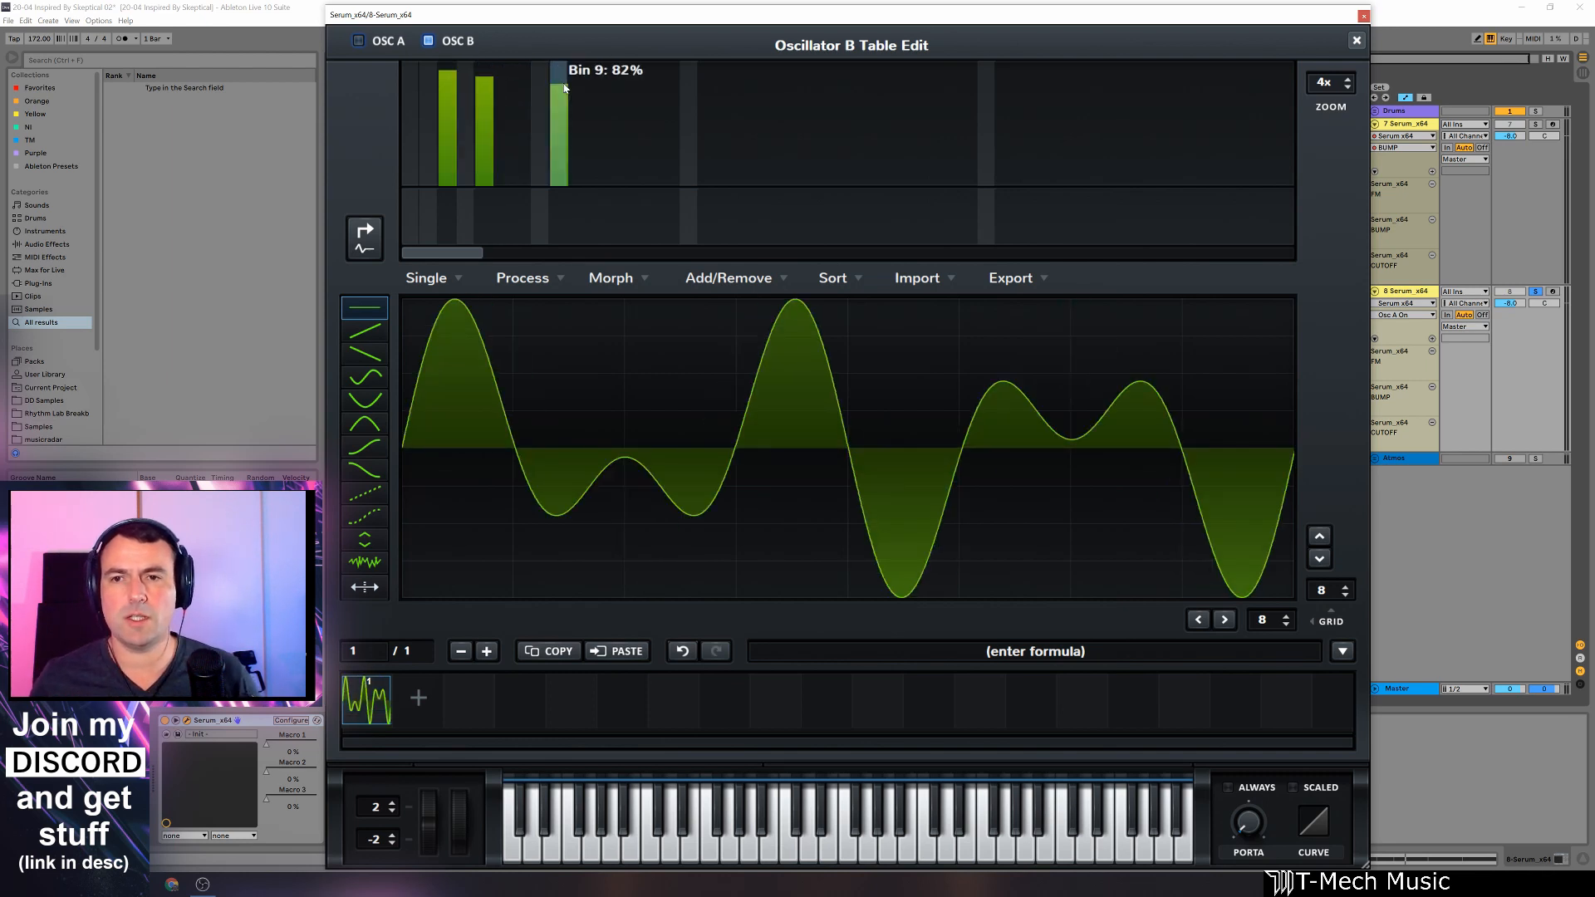
left_click(737, 86)
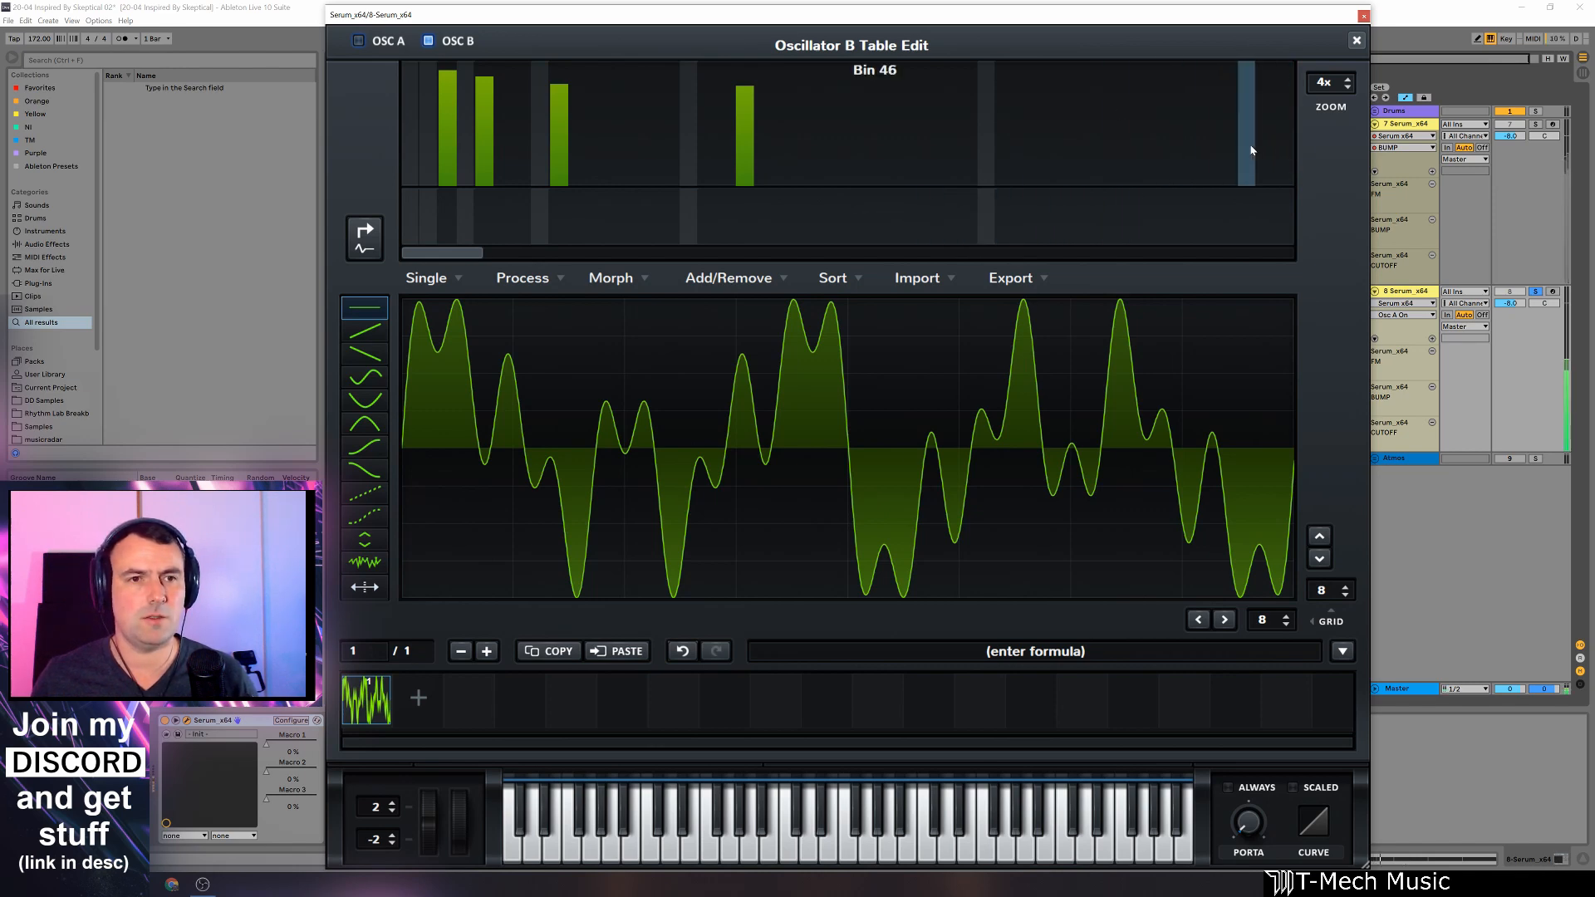
left_click(1356, 40)
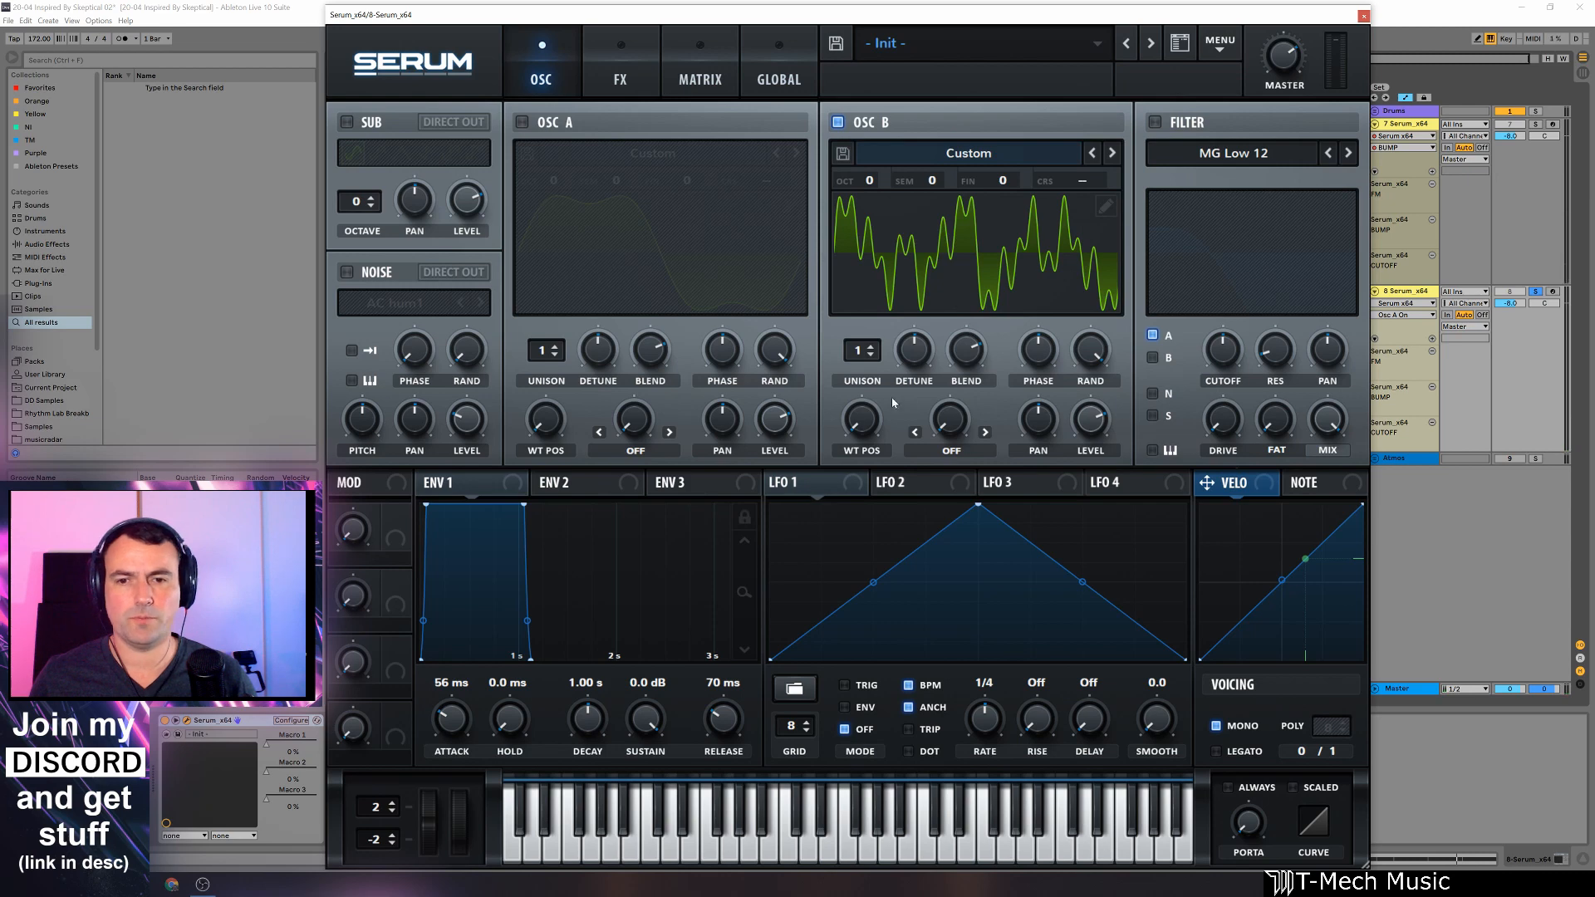
Step: Turn oscillator B's level down to zero, re-enable oscillator A and give it an adjusted amount of FM (from B) warp
left_click_drag(1093, 416, 1067, 605)
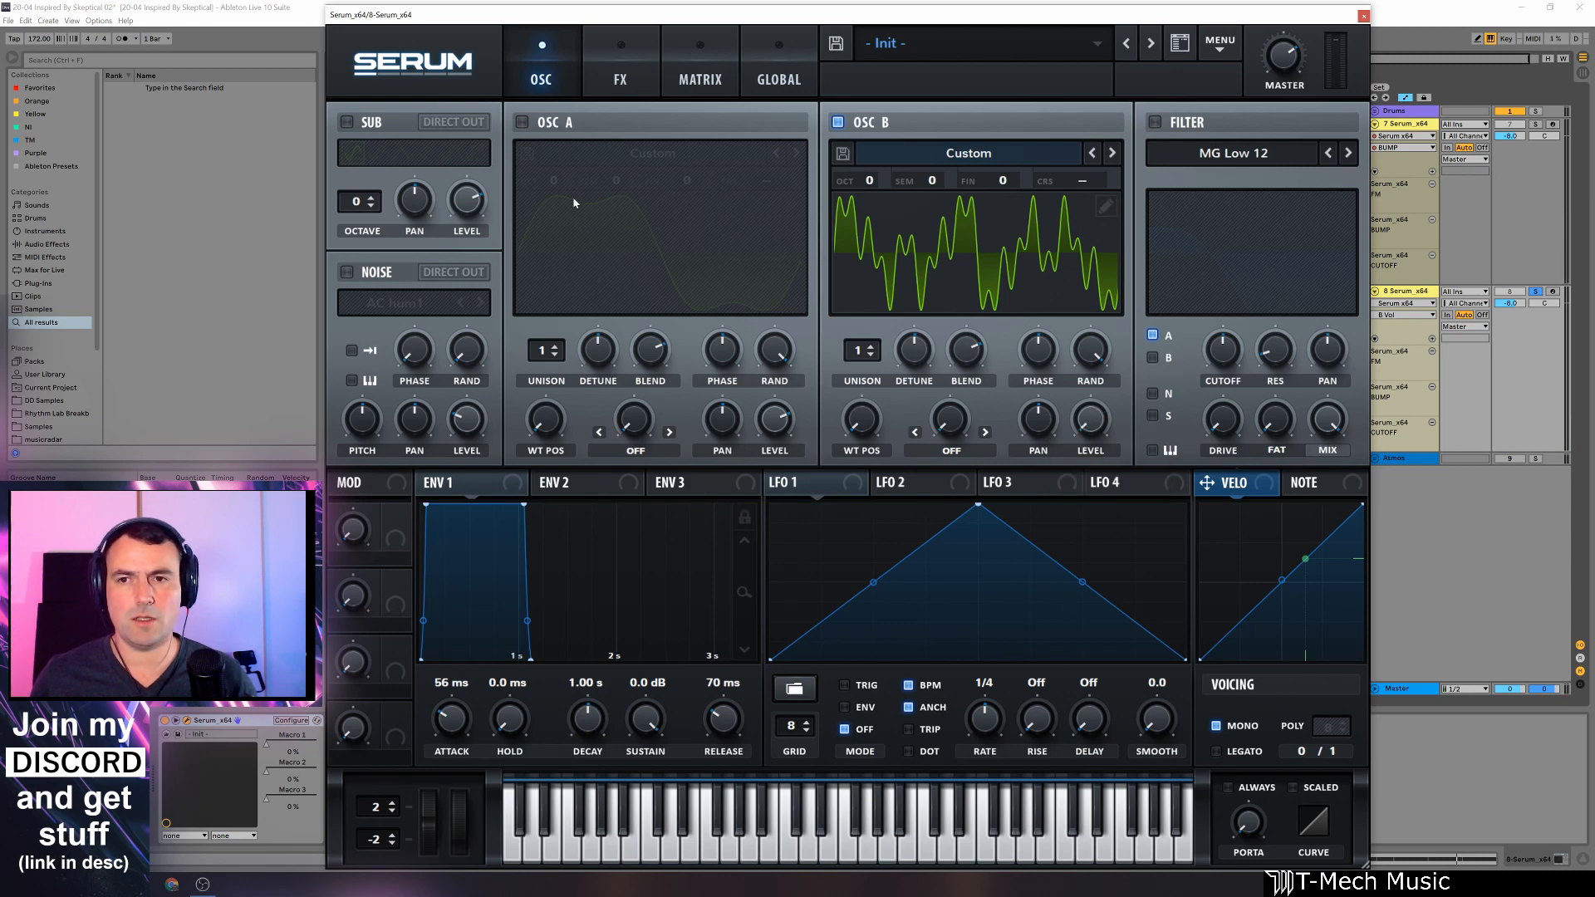
left_click(522, 123)
left_click(641, 450)
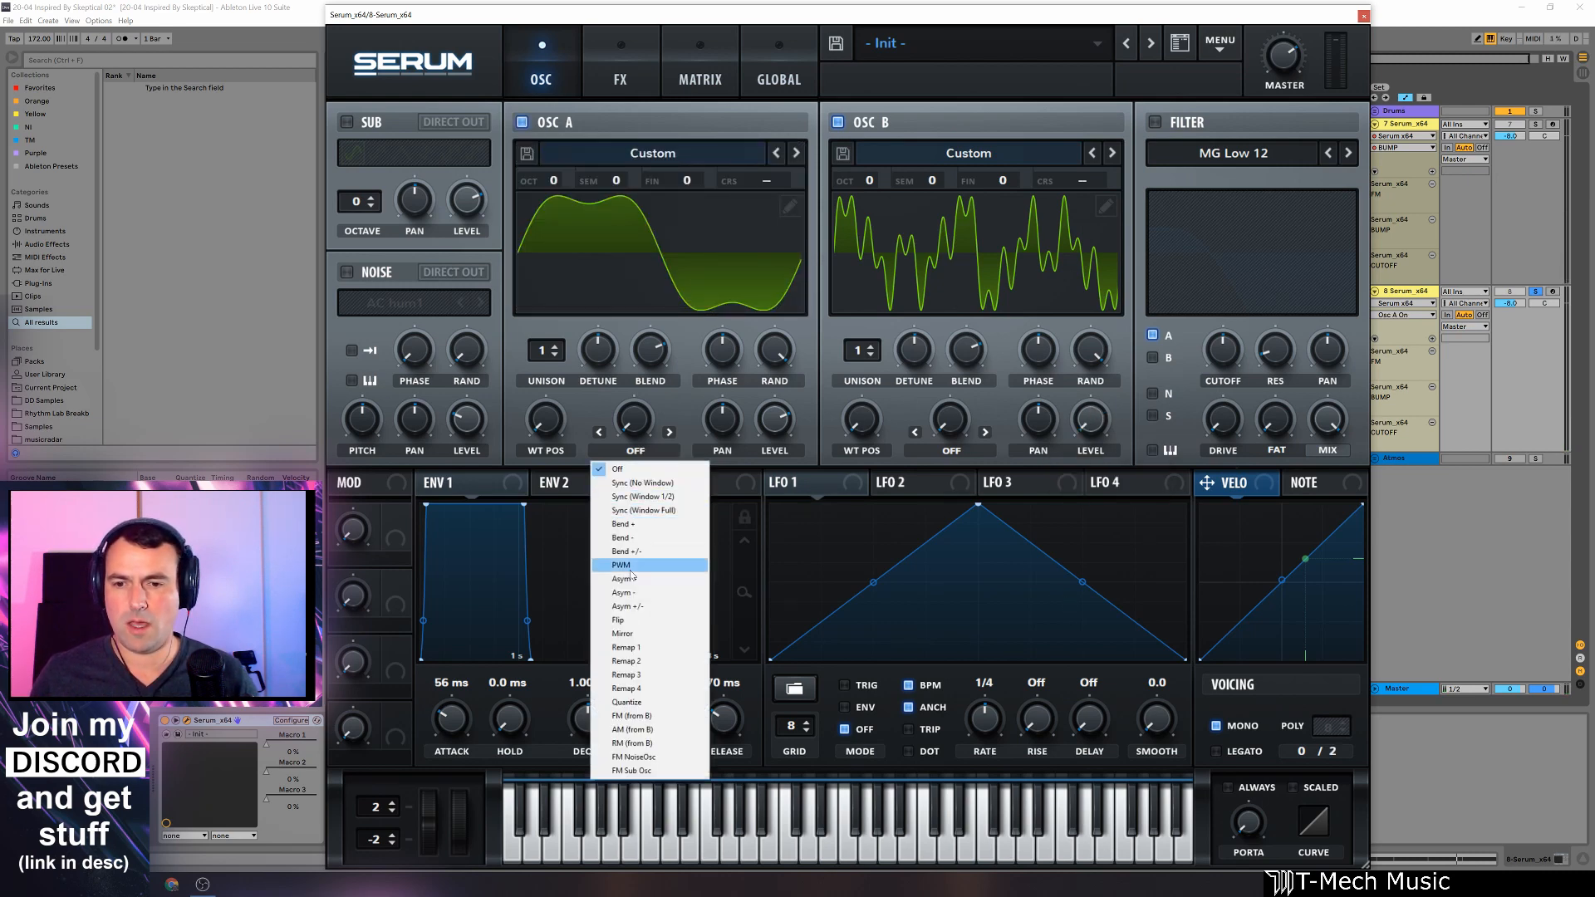
left_click(653, 718)
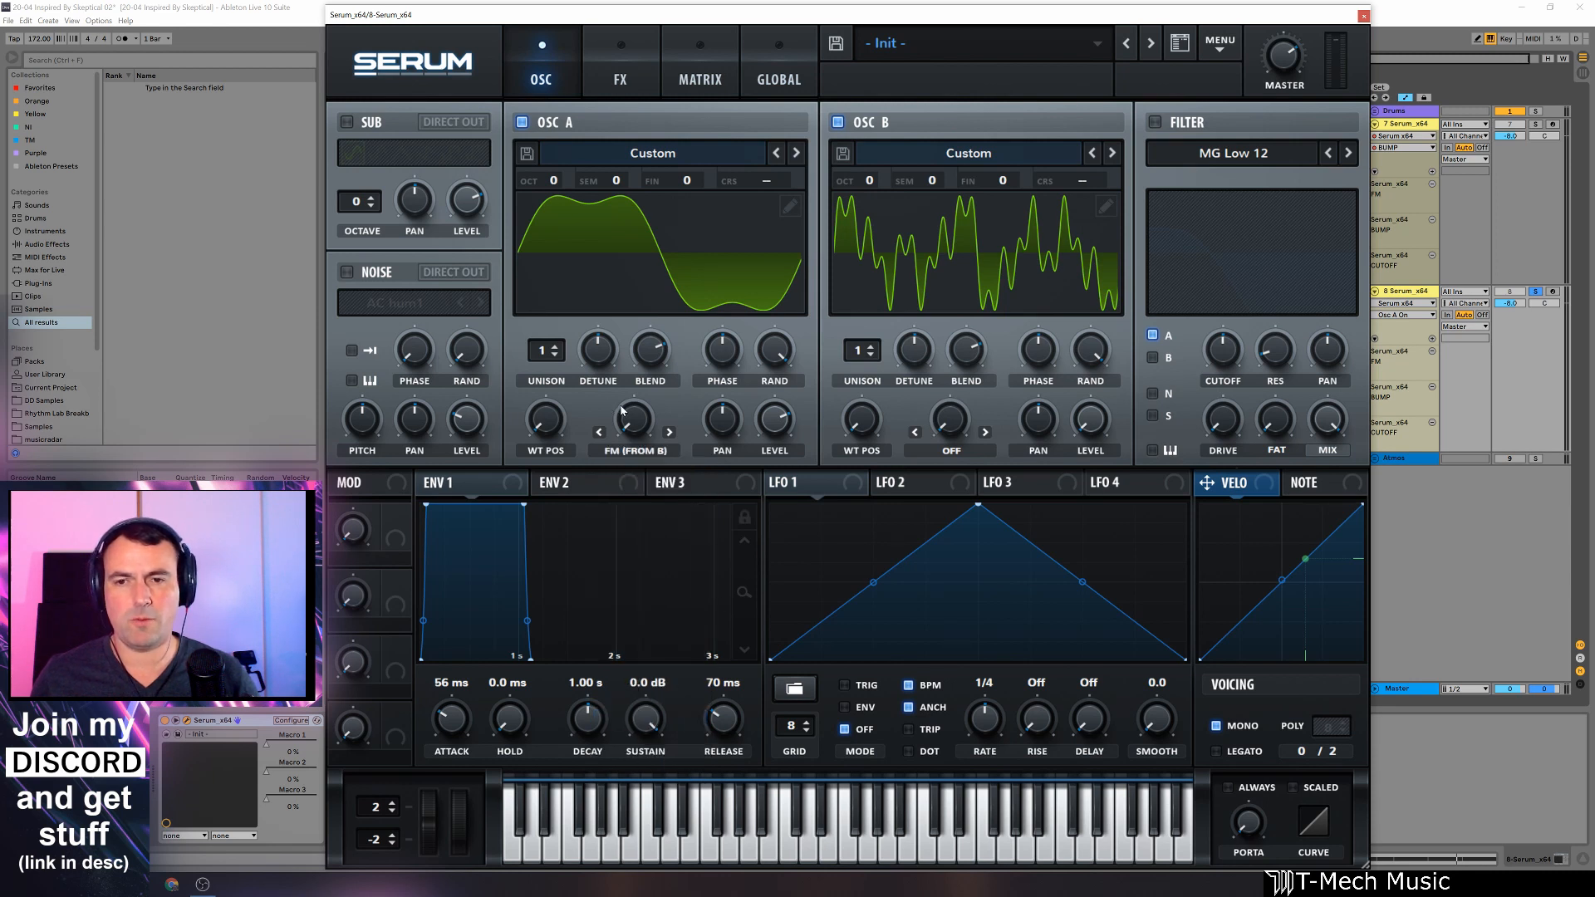
left_click_drag(631, 424, 636, 391)
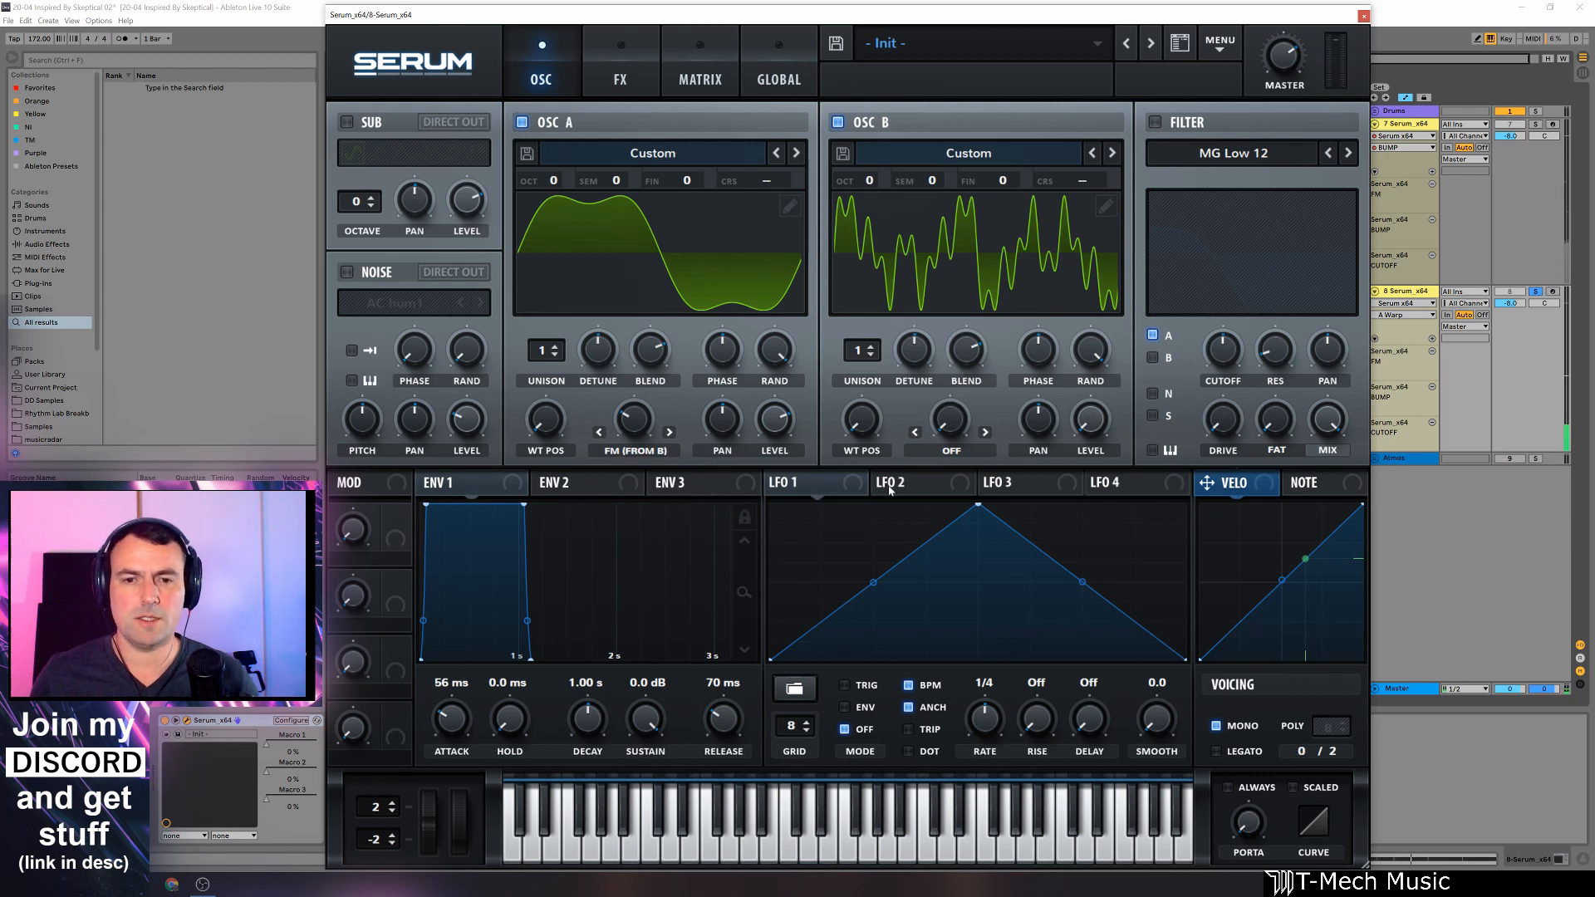
Step: Reshape LFO 1 as a mid-cycle peak with a steep drop, set its rate to 1/2 and assign it to oscillator A's FM amount
left_click_drag(977, 502, 984, 502)
double_click(1002, 645)
left_click_drag(1001, 645, 1000, 652)
left_click_drag(775, 482, 623, 442)
scroll(994, 723, "down", 1)
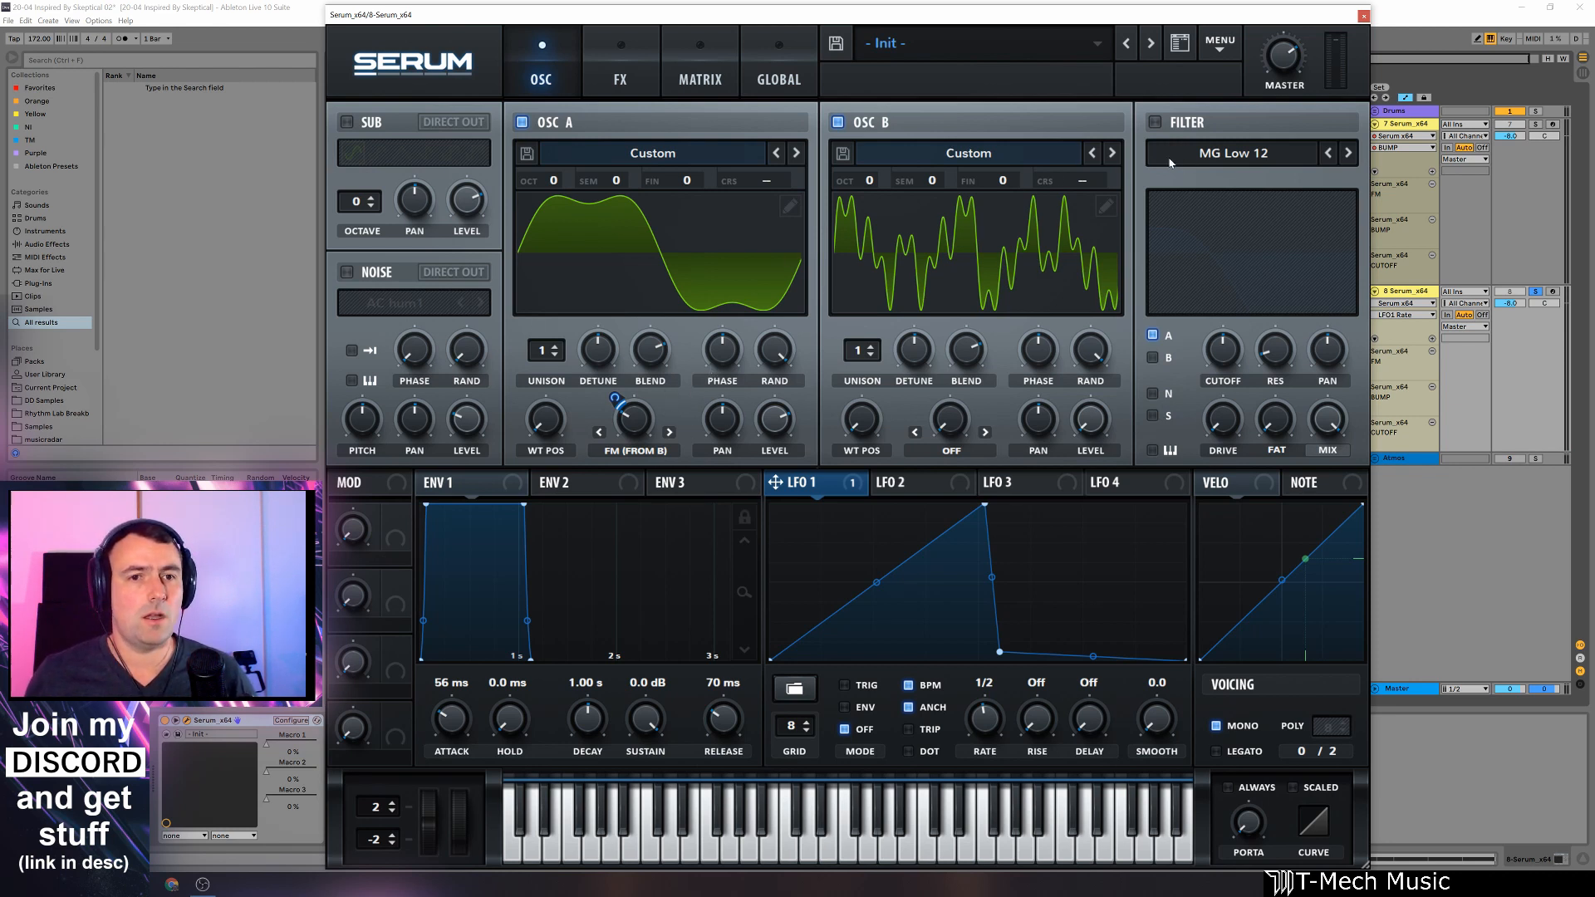
Step: Enable the filter with the MG Low 24 type and modulate its cutoff with LFO 2 at an amount of 23
left_click(1154, 122)
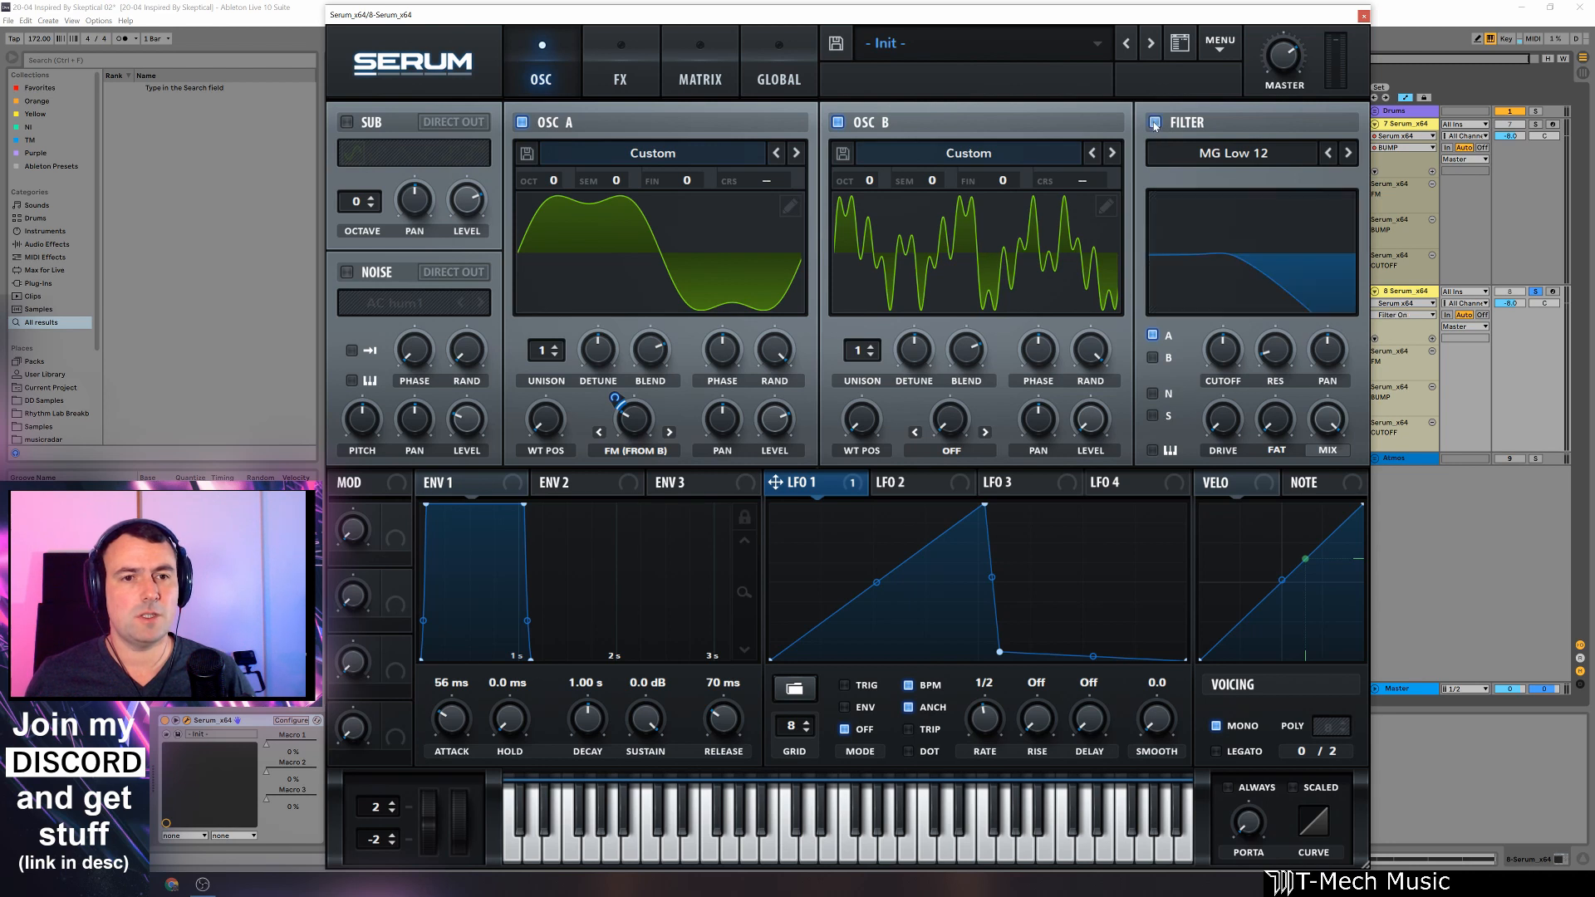
left_click(1349, 154)
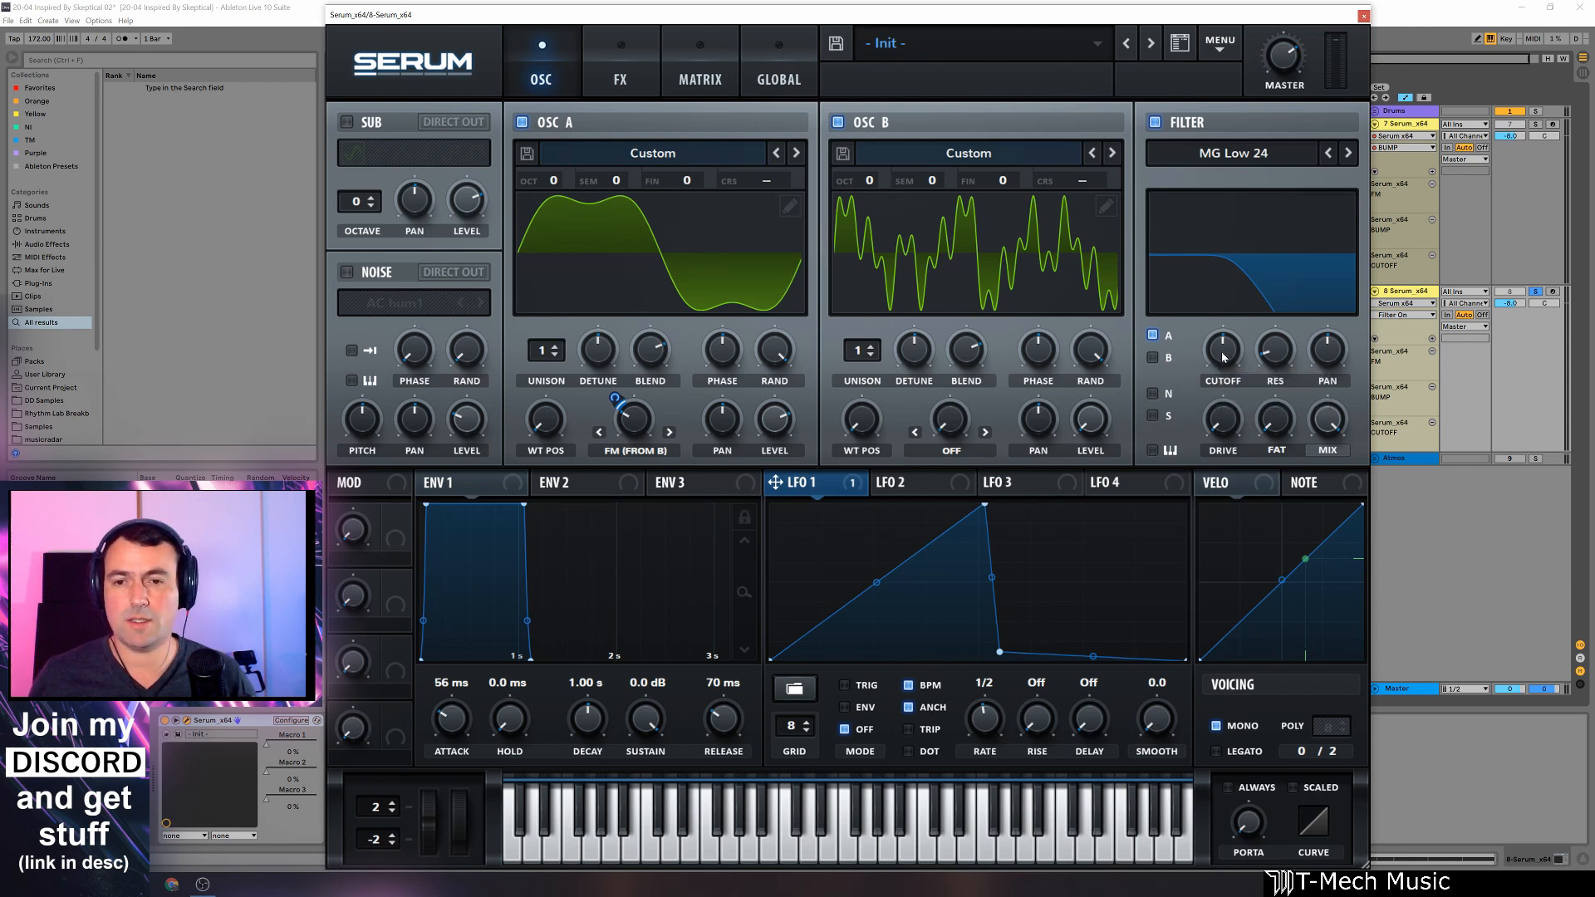
key("space")
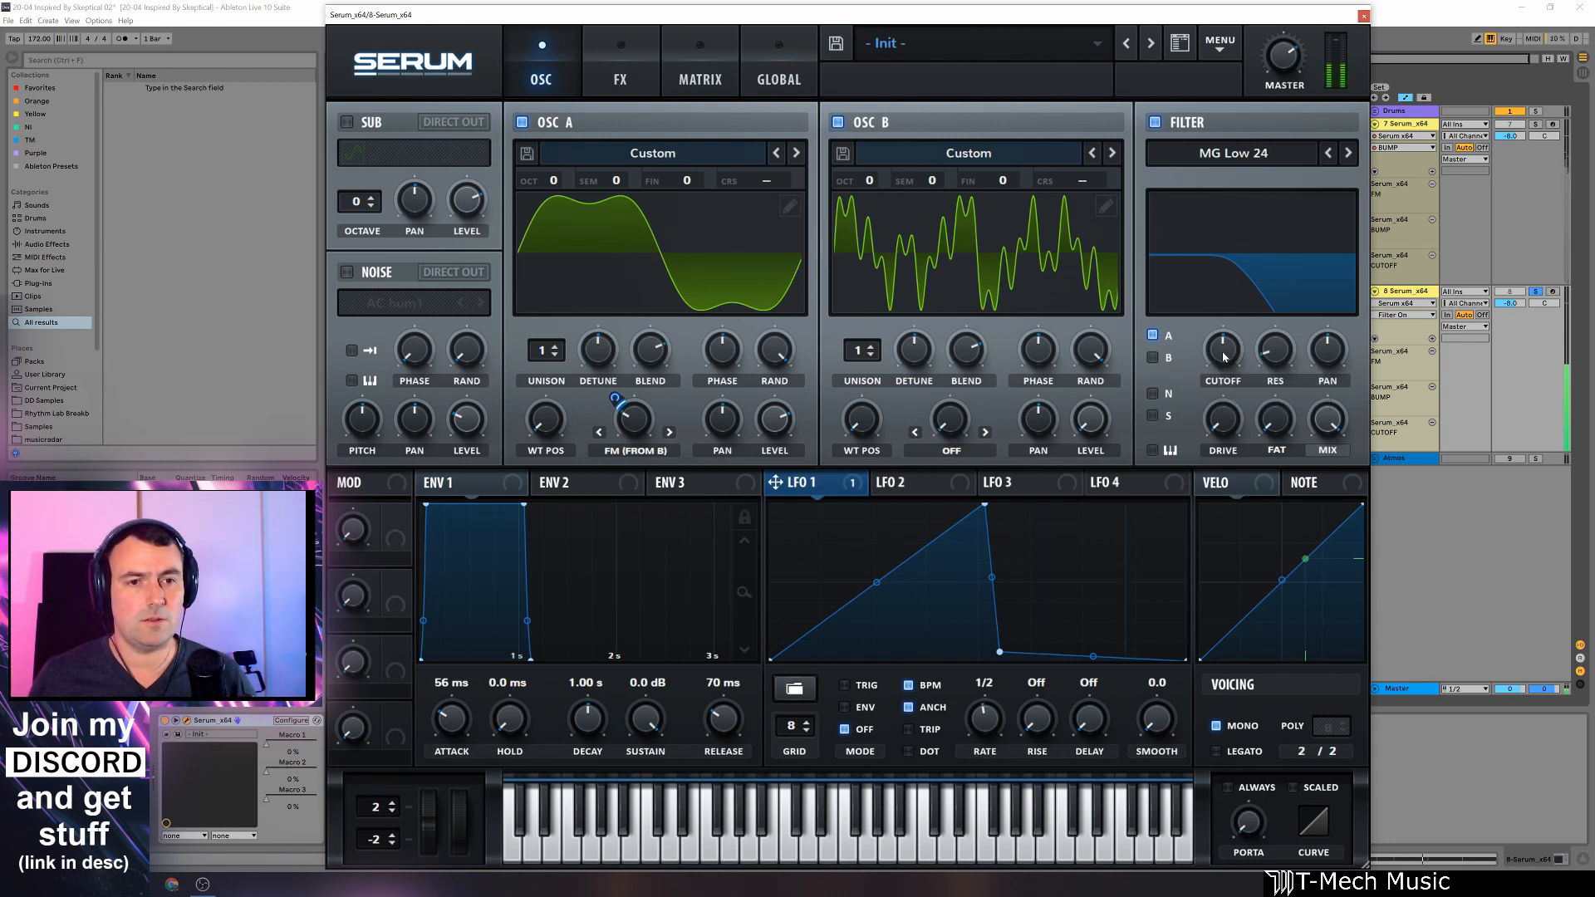
left_click(1224, 358)
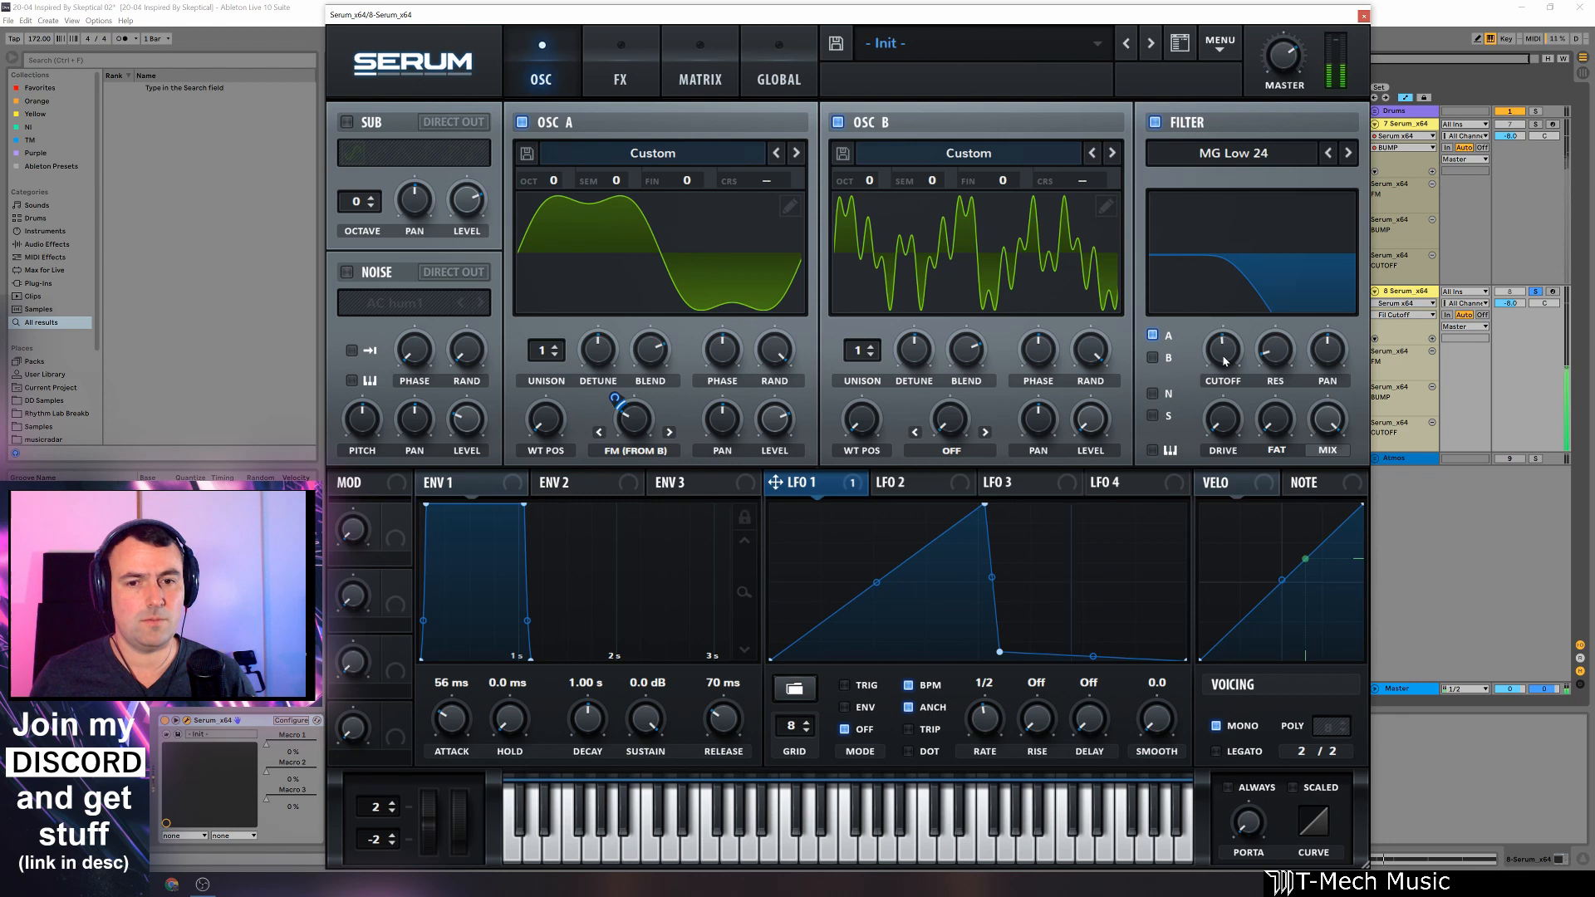
left_click(938, 488)
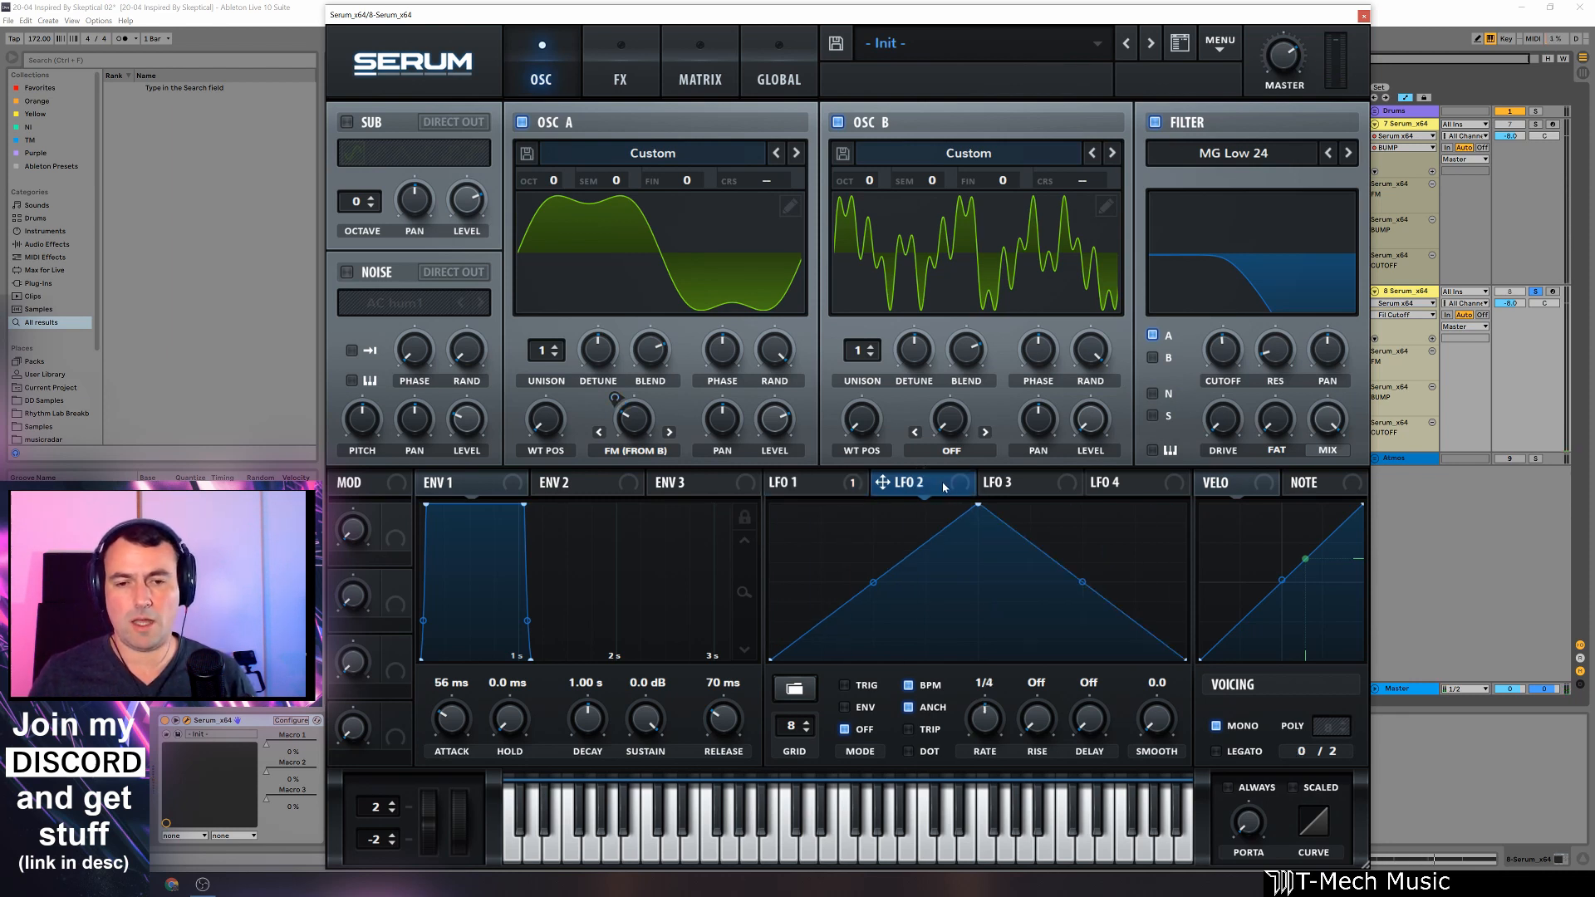
left_click_drag(976, 483, 1202, 343)
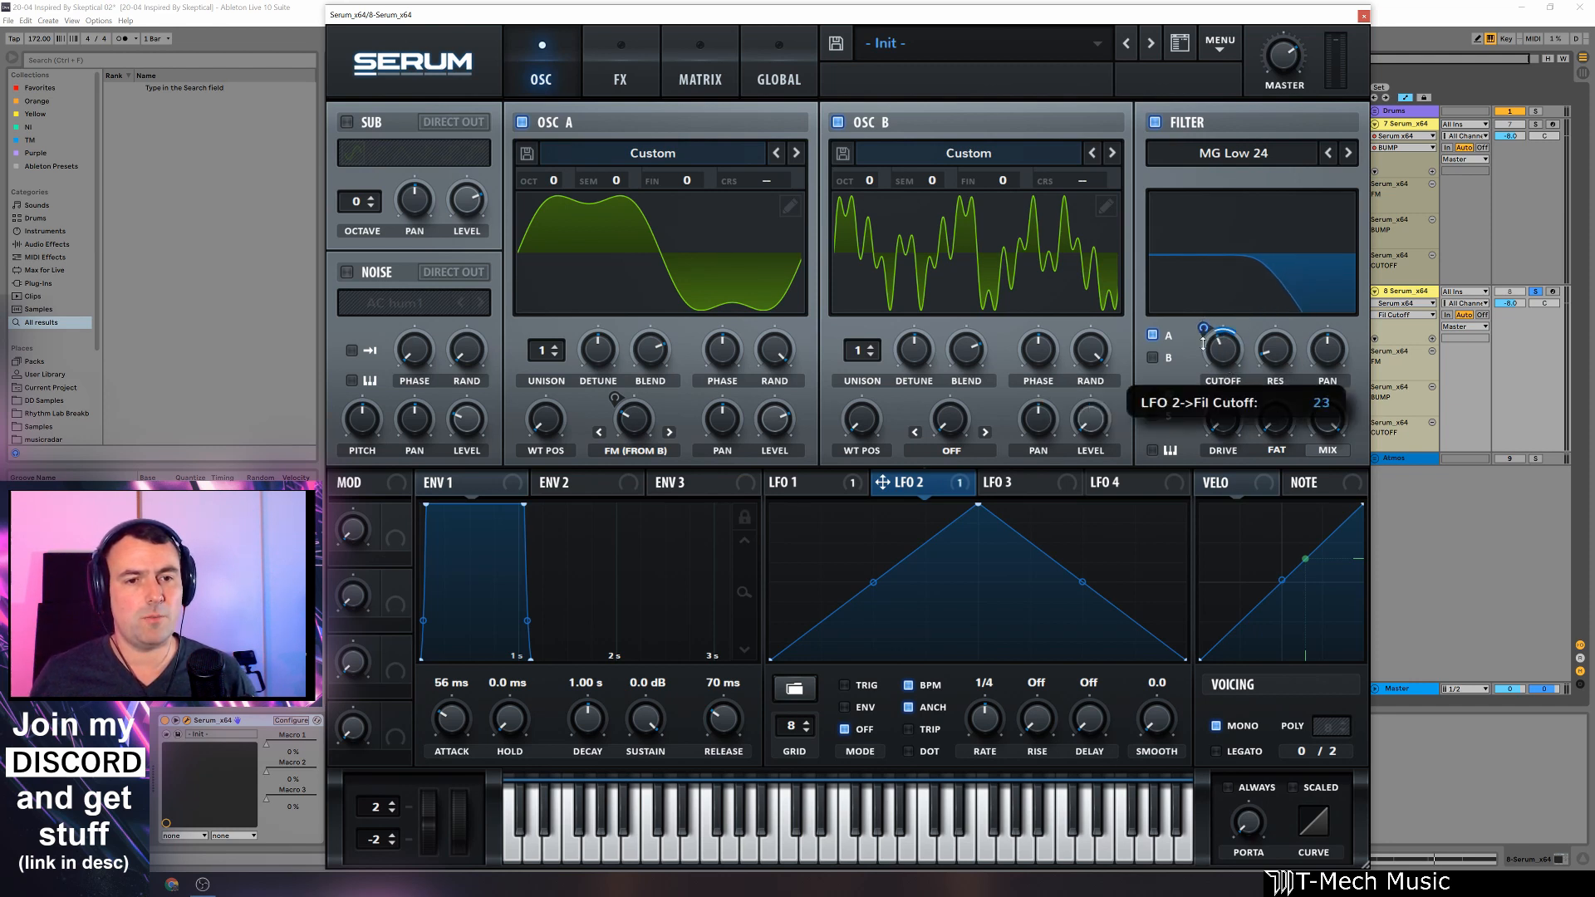
Step: Shape LFO 2 with two near-full-height peaks separated by a mid-level dip, plus a late peak at about three-quarters height
double_click(849, 506)
double_click(896, 547)
left_click_drag(1004, 516, 1006, 579)
double_click(997, 578)
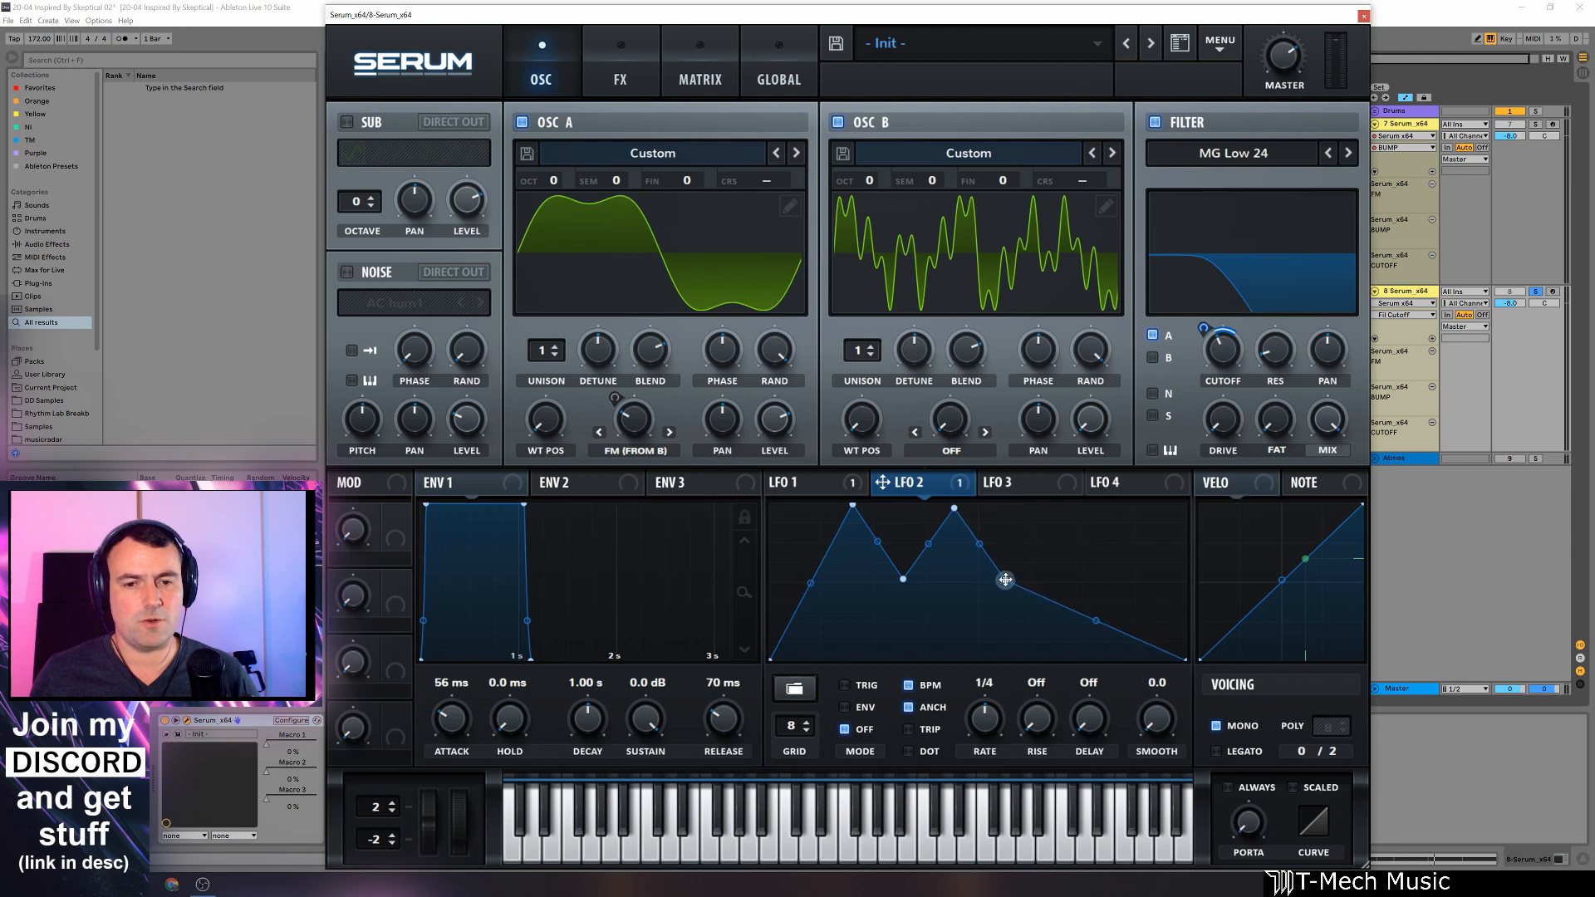
double_click(1166, 556)
left_click_drag(1167, 556, 1171, 542)
Step: Shift LFO 2's first two peaks and the dips beside them earlier in the cycle and set its rate to 1/2
left_click_drag(895, 585, 876, 583)
left_click_drag(852, 506, 821, 508)
left_click_drag(954, 508, 918, 509)
left_click_drag(1005, 581, 949, 586)
left_click_drag(994, 716, 997, 735)
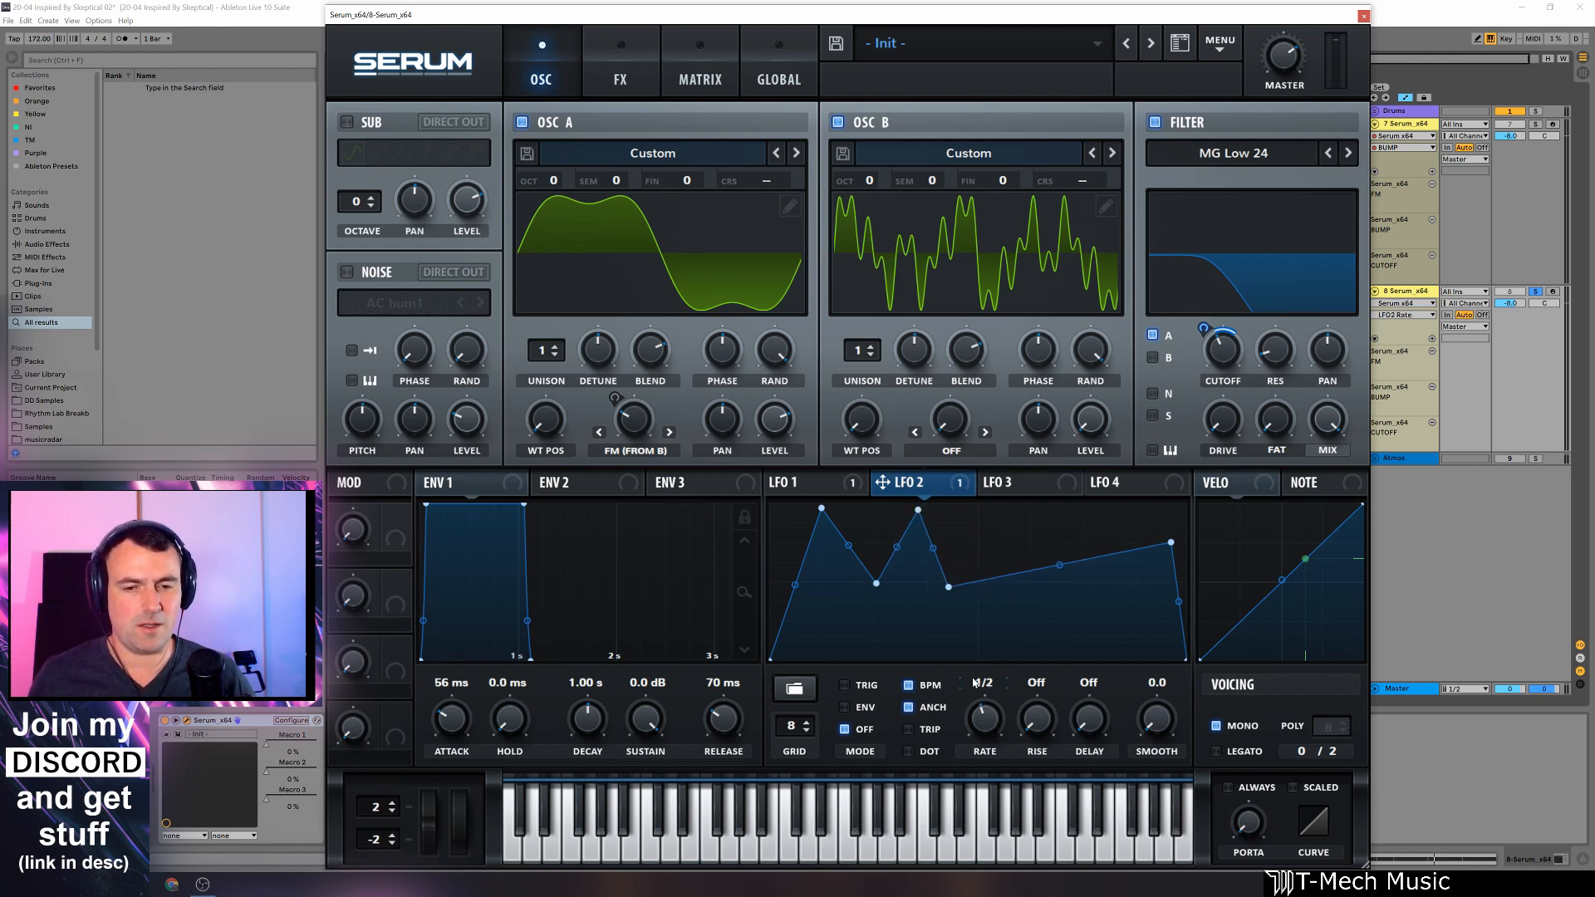
Step: Lower LFO 2's first two peaks, fine-tune the dips beside them and set its rate to one bar
left_click_drag(917, 509, 916, 525)
left_click_drag(821, 507, 823, 533)
left_click_drag(874, 595, 863, 601)
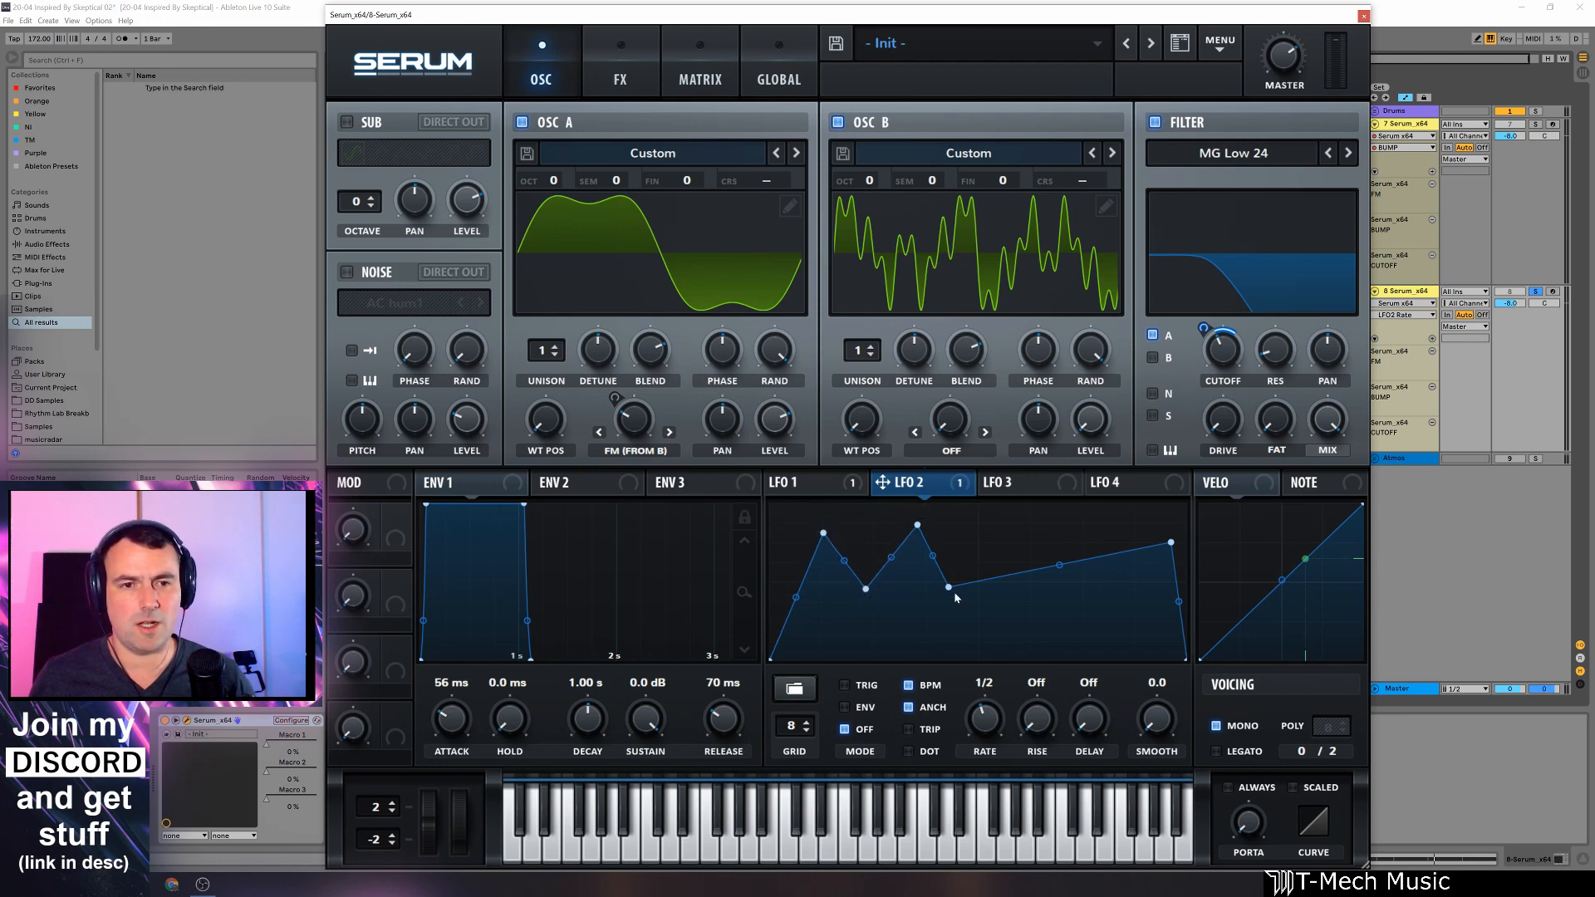
left_click_drag(984, 720, 999, 731)
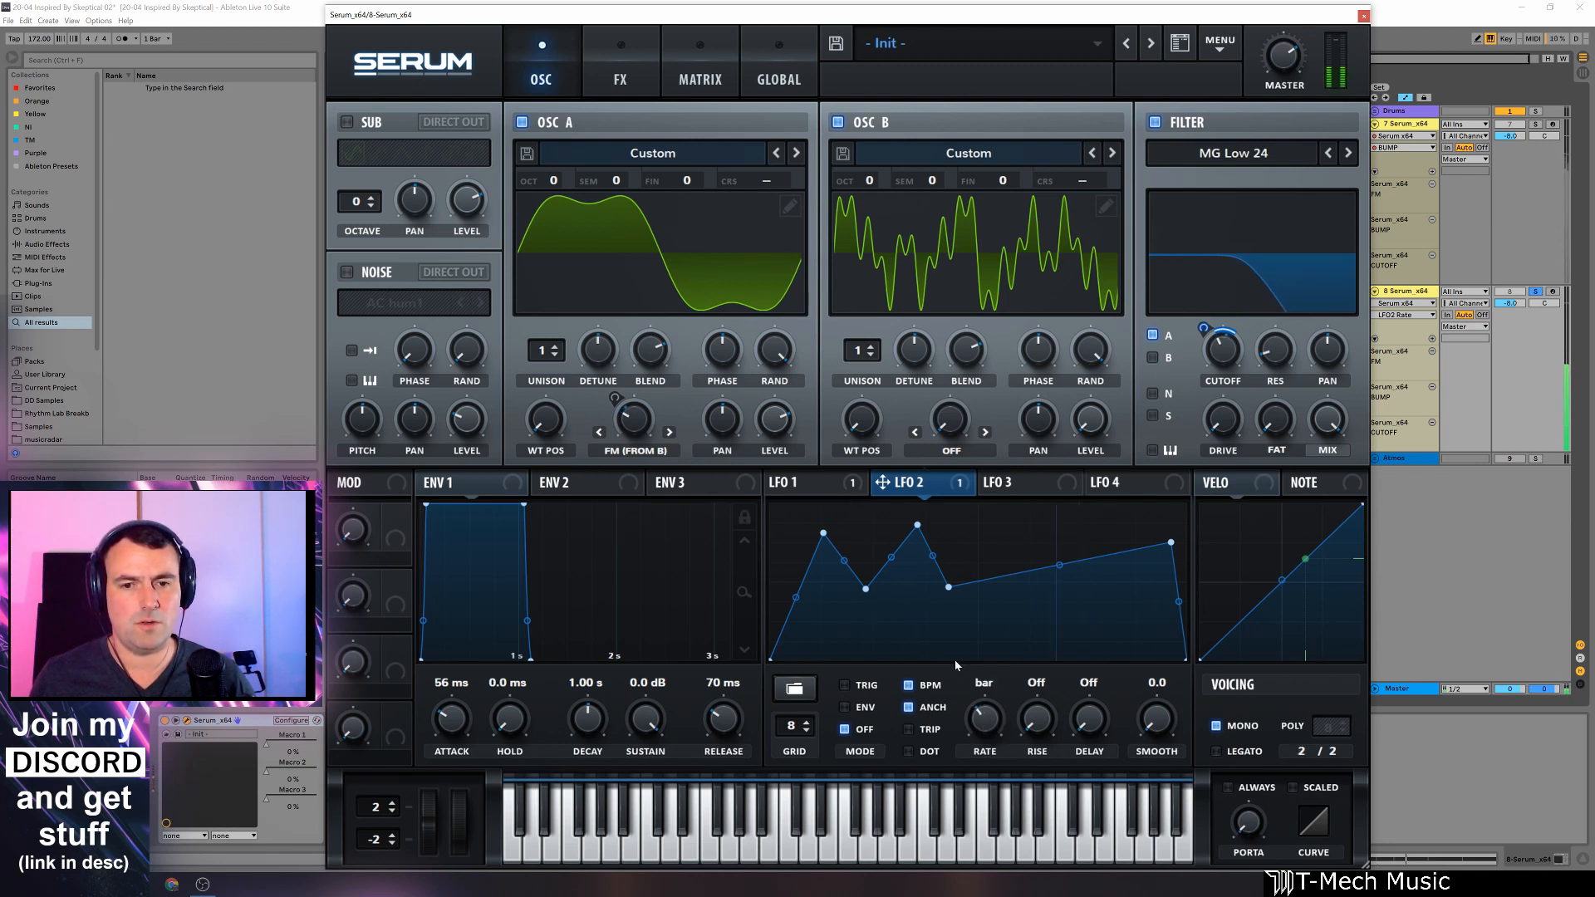
mouse_move(949, 587)
left_mouse_down()
mouse_move(957, 608)
mouse_move(929, 544)
mouse_move(959, 610)
mouse_move(941, 599)
left_mouse_up()
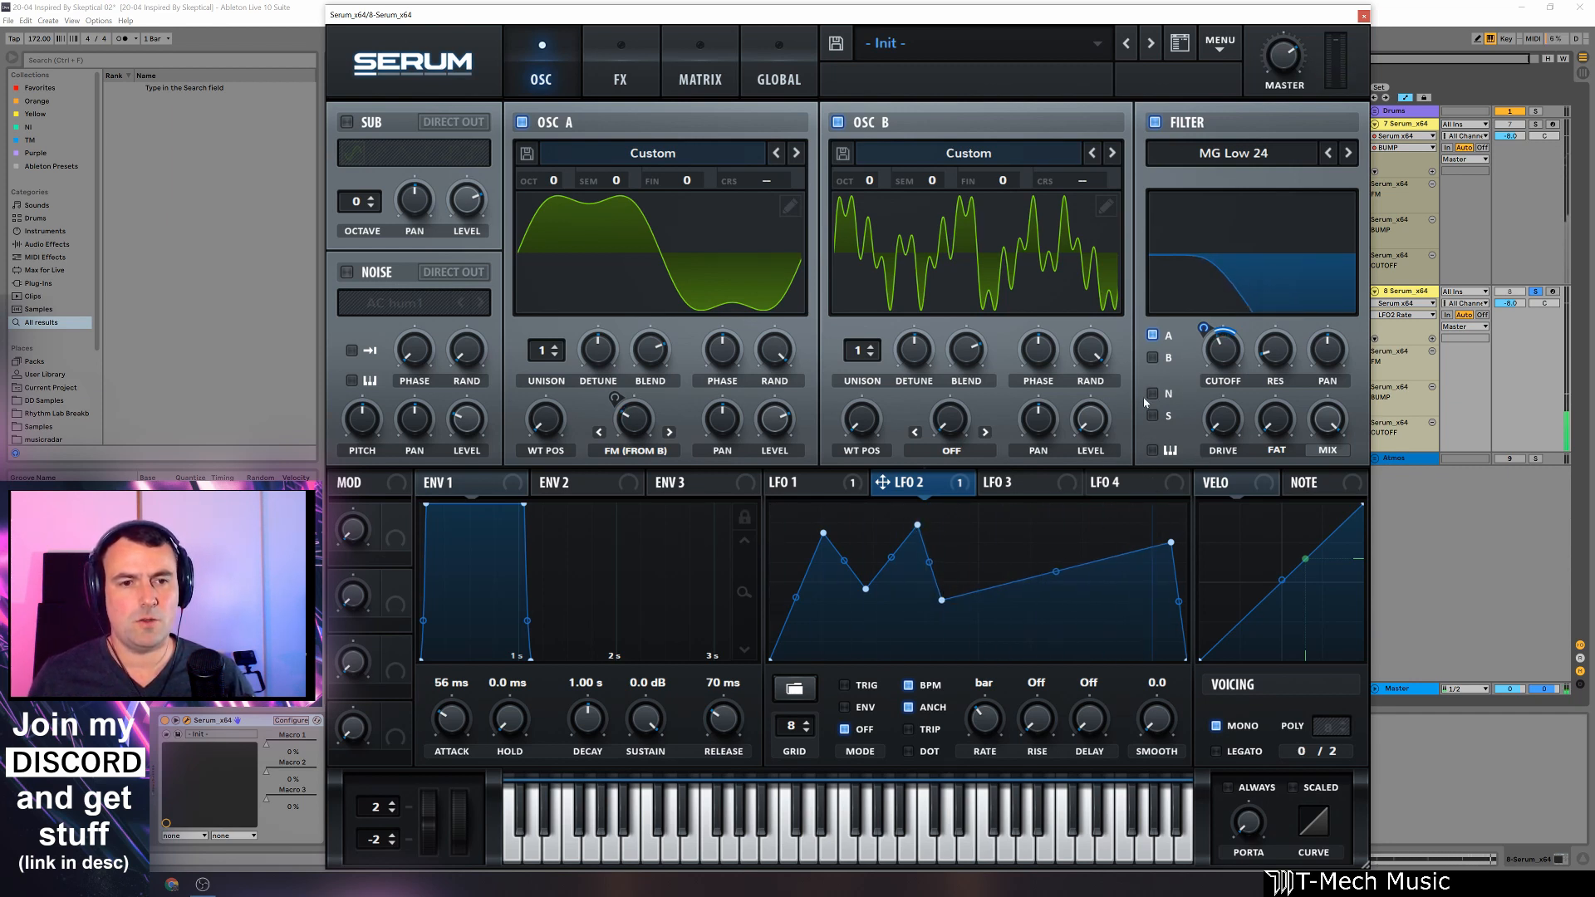
Step: Bypass all of LFO 2's destinations for comparison and reactivate them
right_click(912, 500)
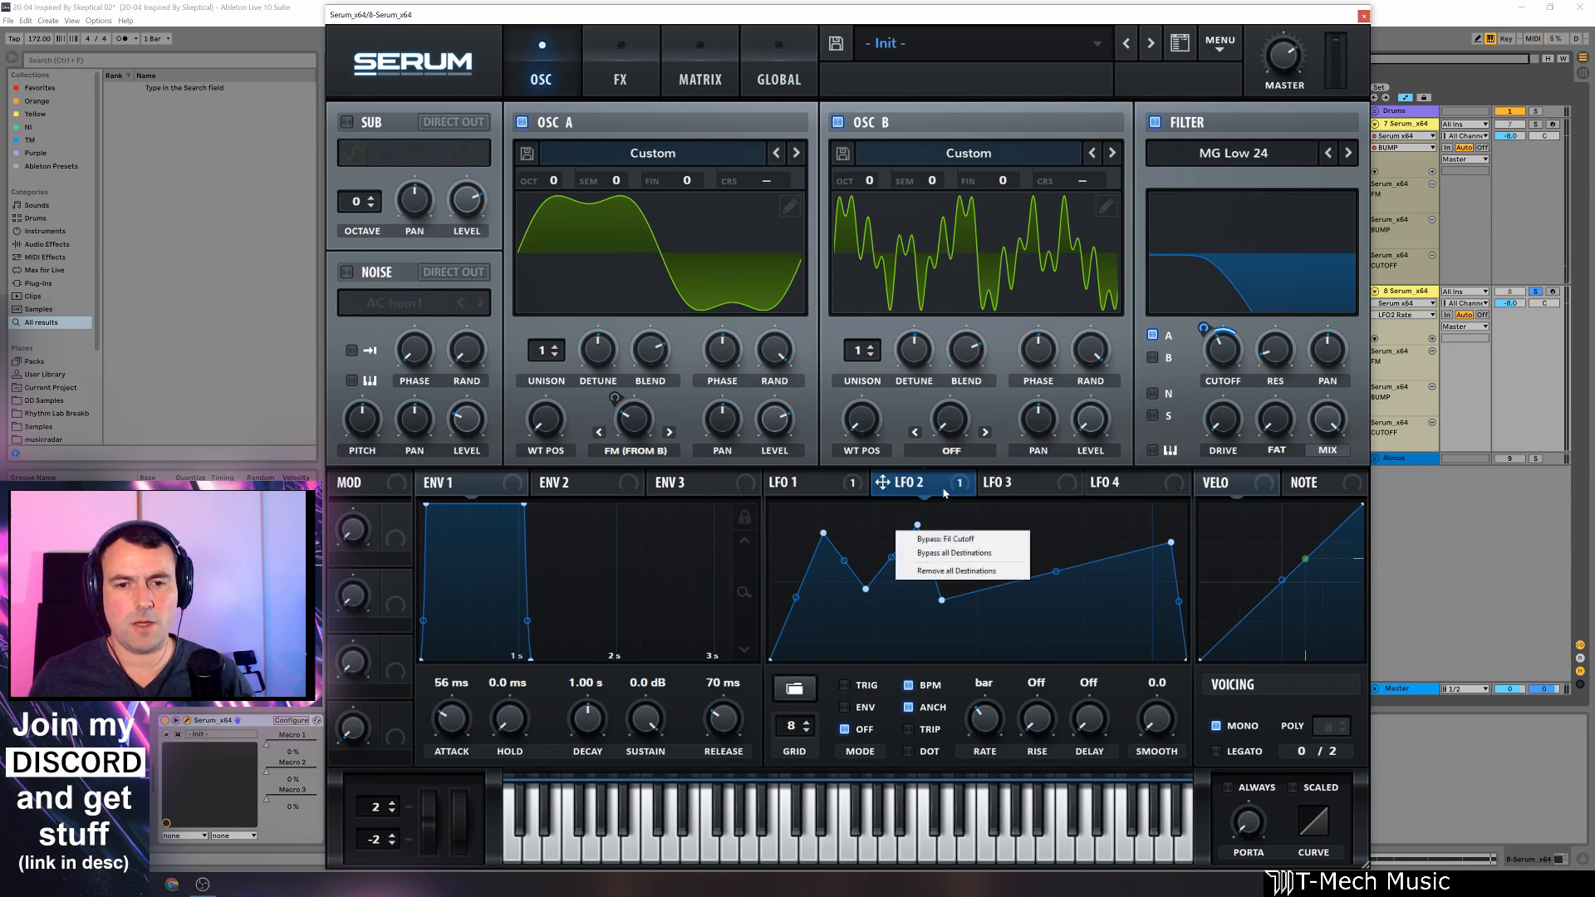
left_click(961, 555)
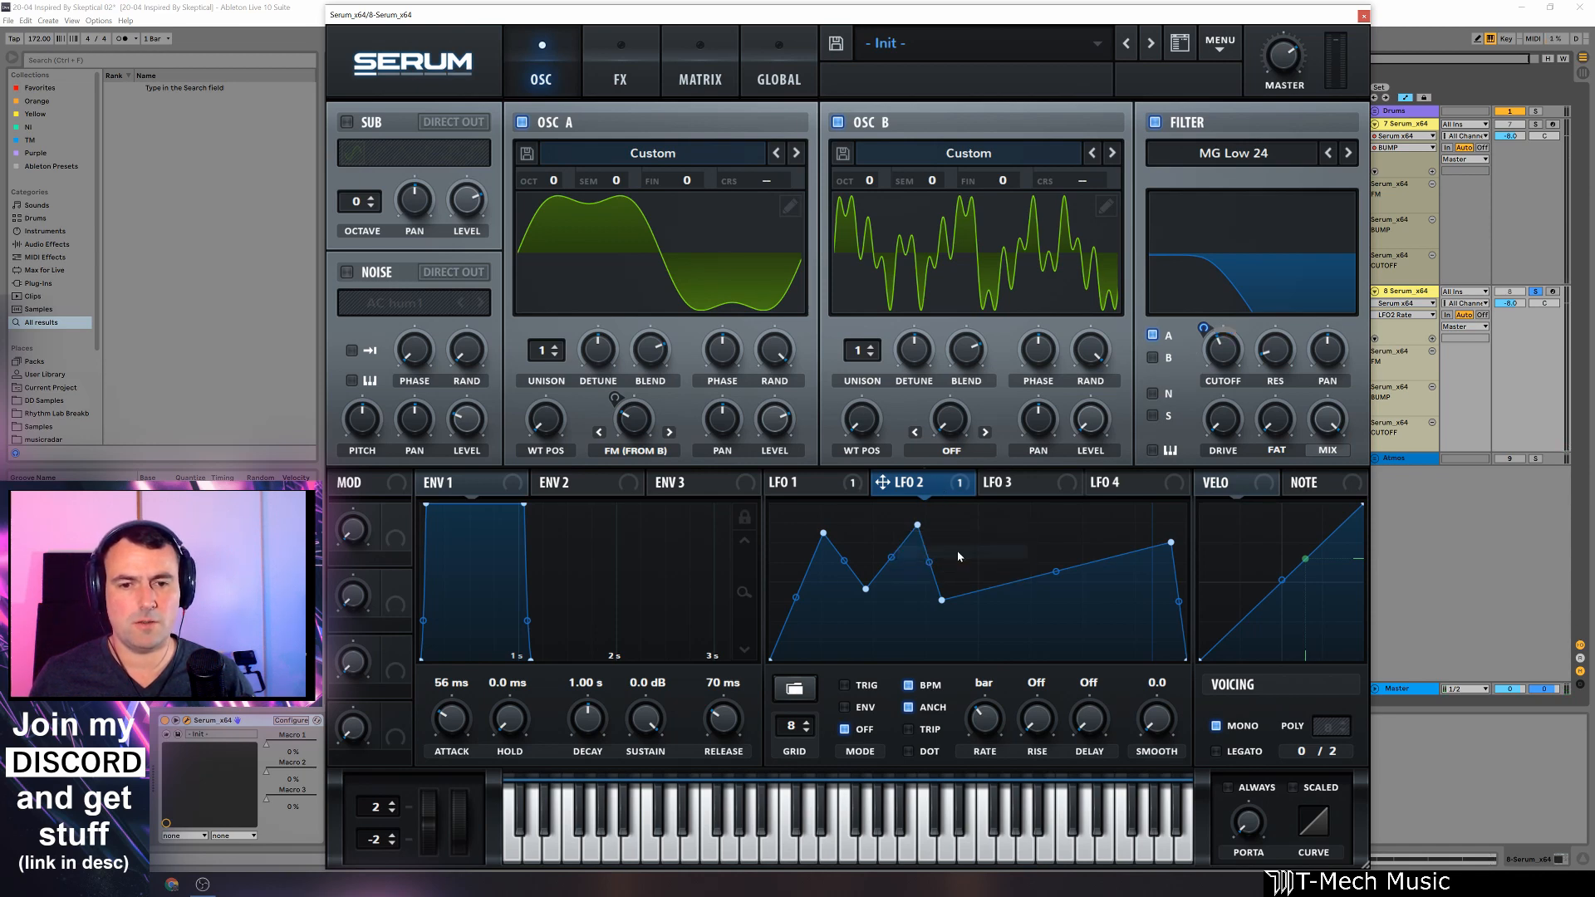
right_click(944, 487)
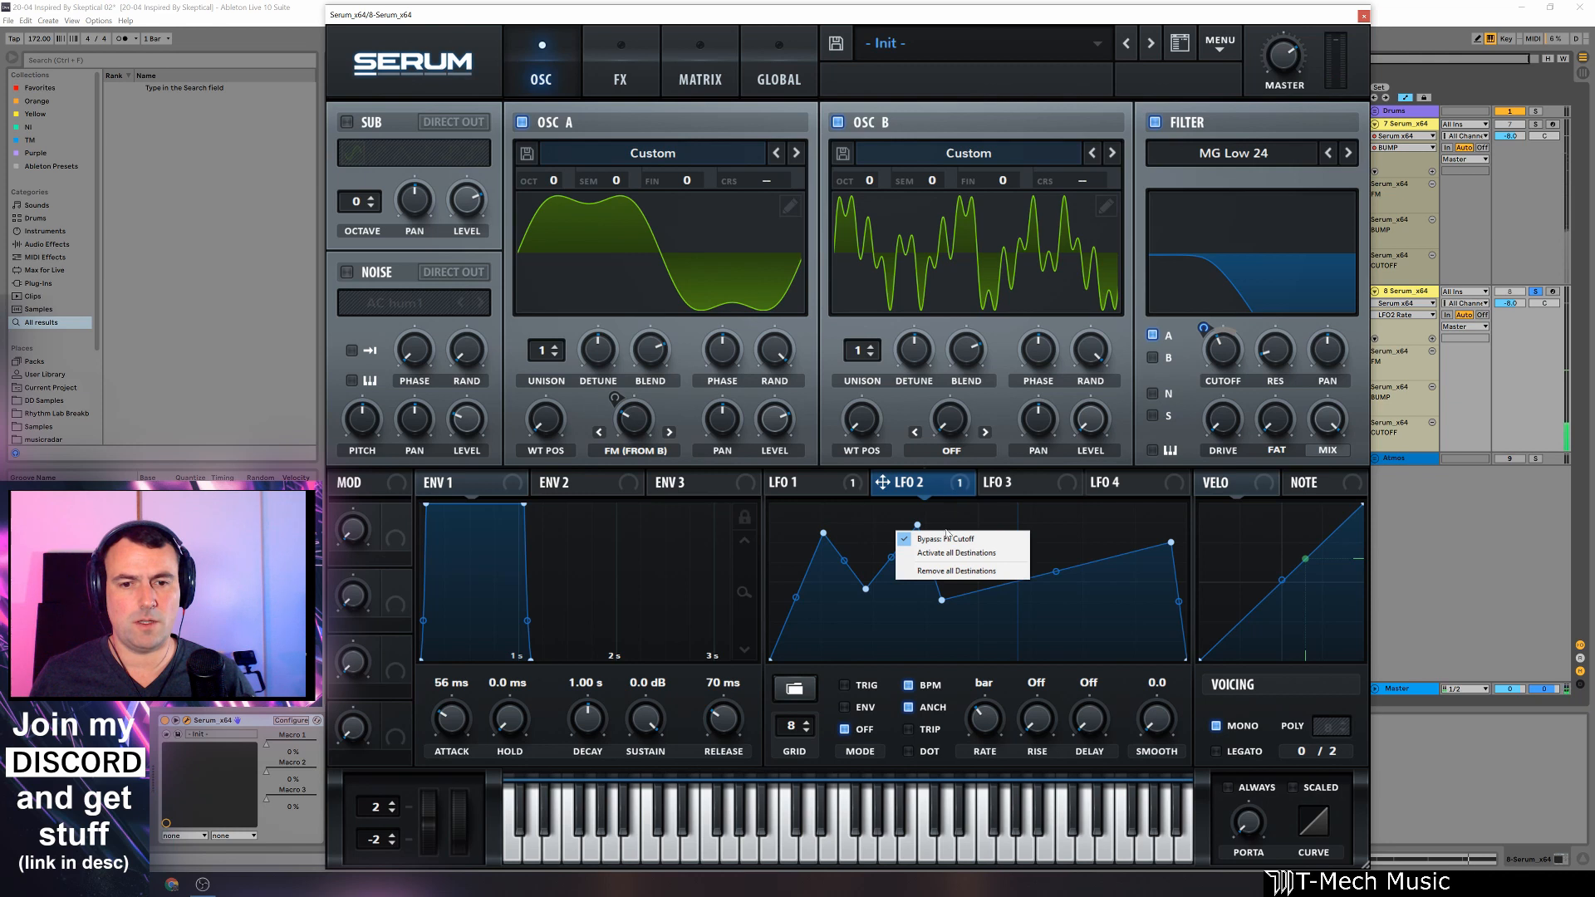
left_click(976, 549)
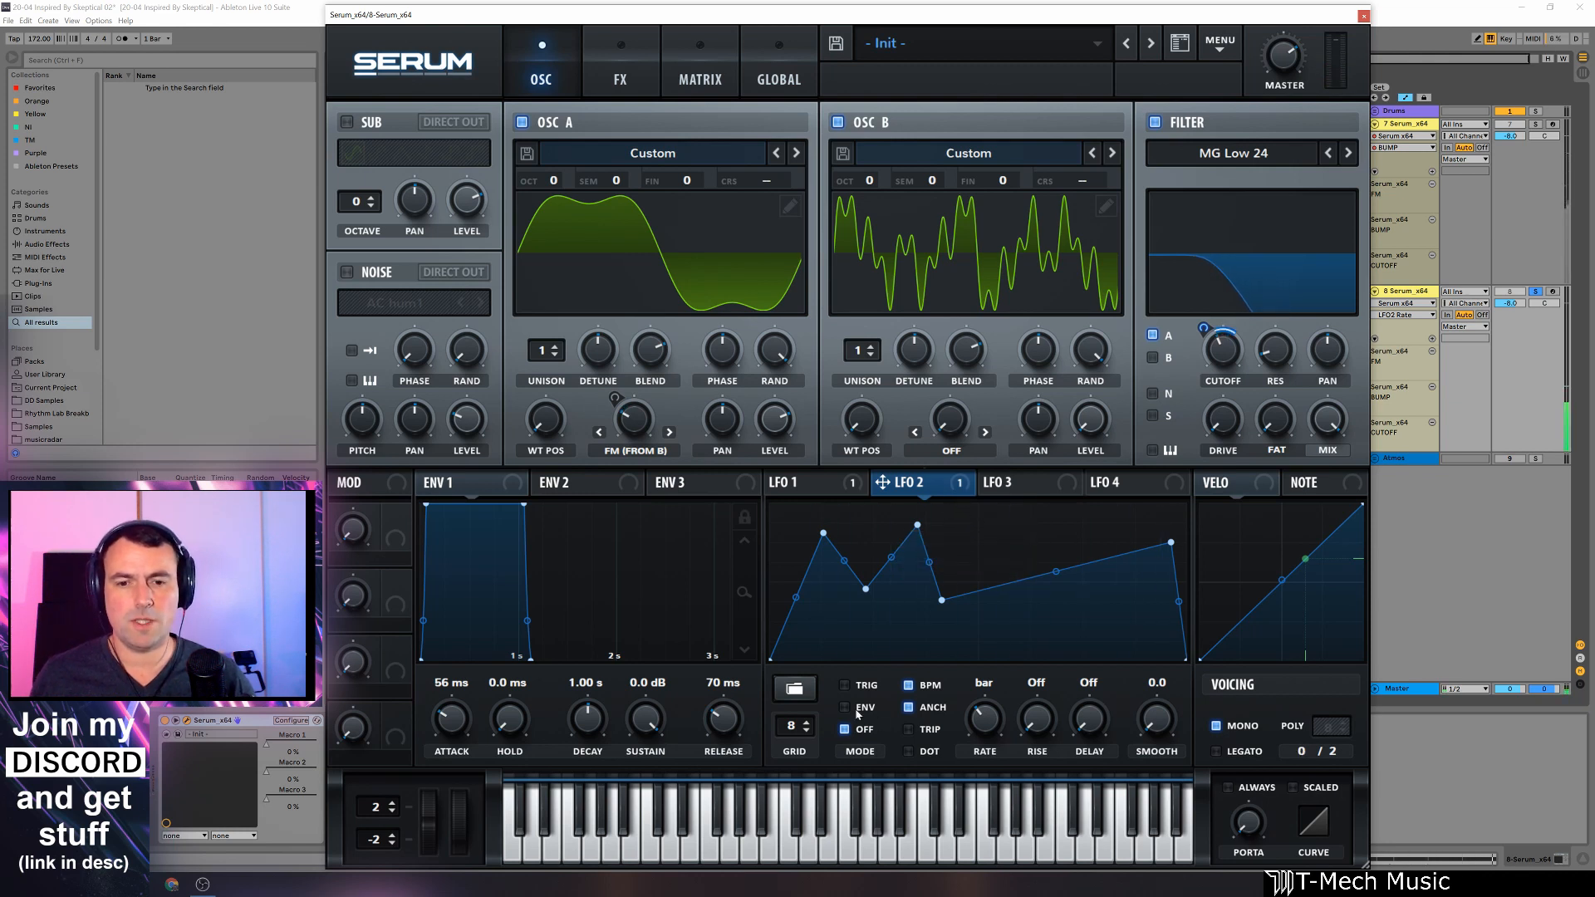
Step: Set LFO 1 and LFO 2 to TRIG mode and soften LFO 2's cutoff sweep with a lower second peak and an amount of 19
left_click(798, 482)
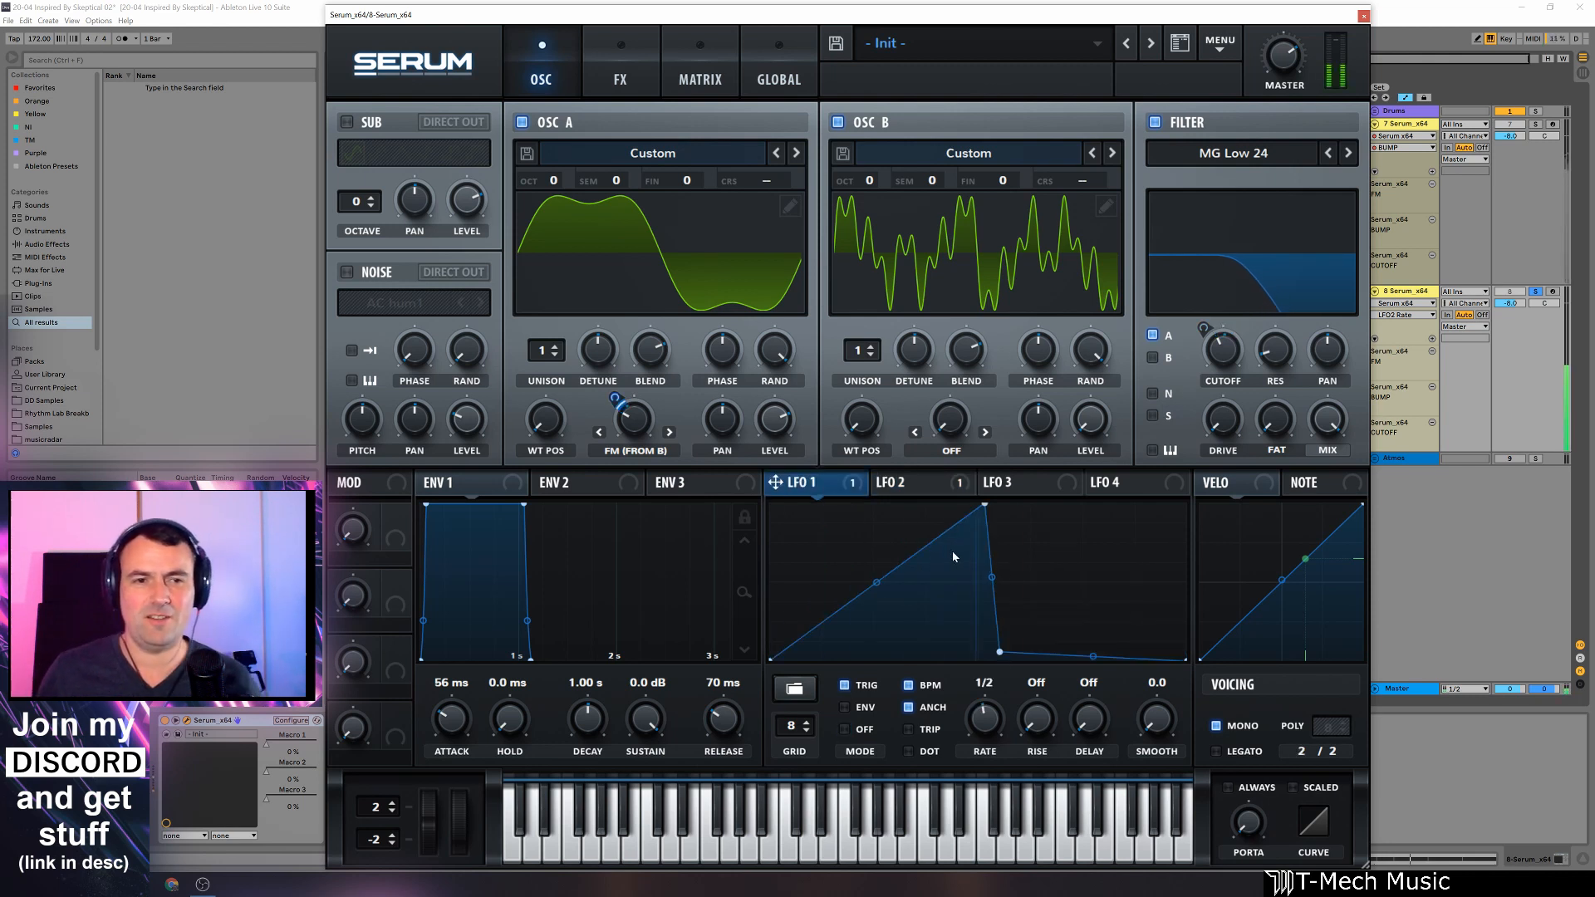
left_click(912, 484)
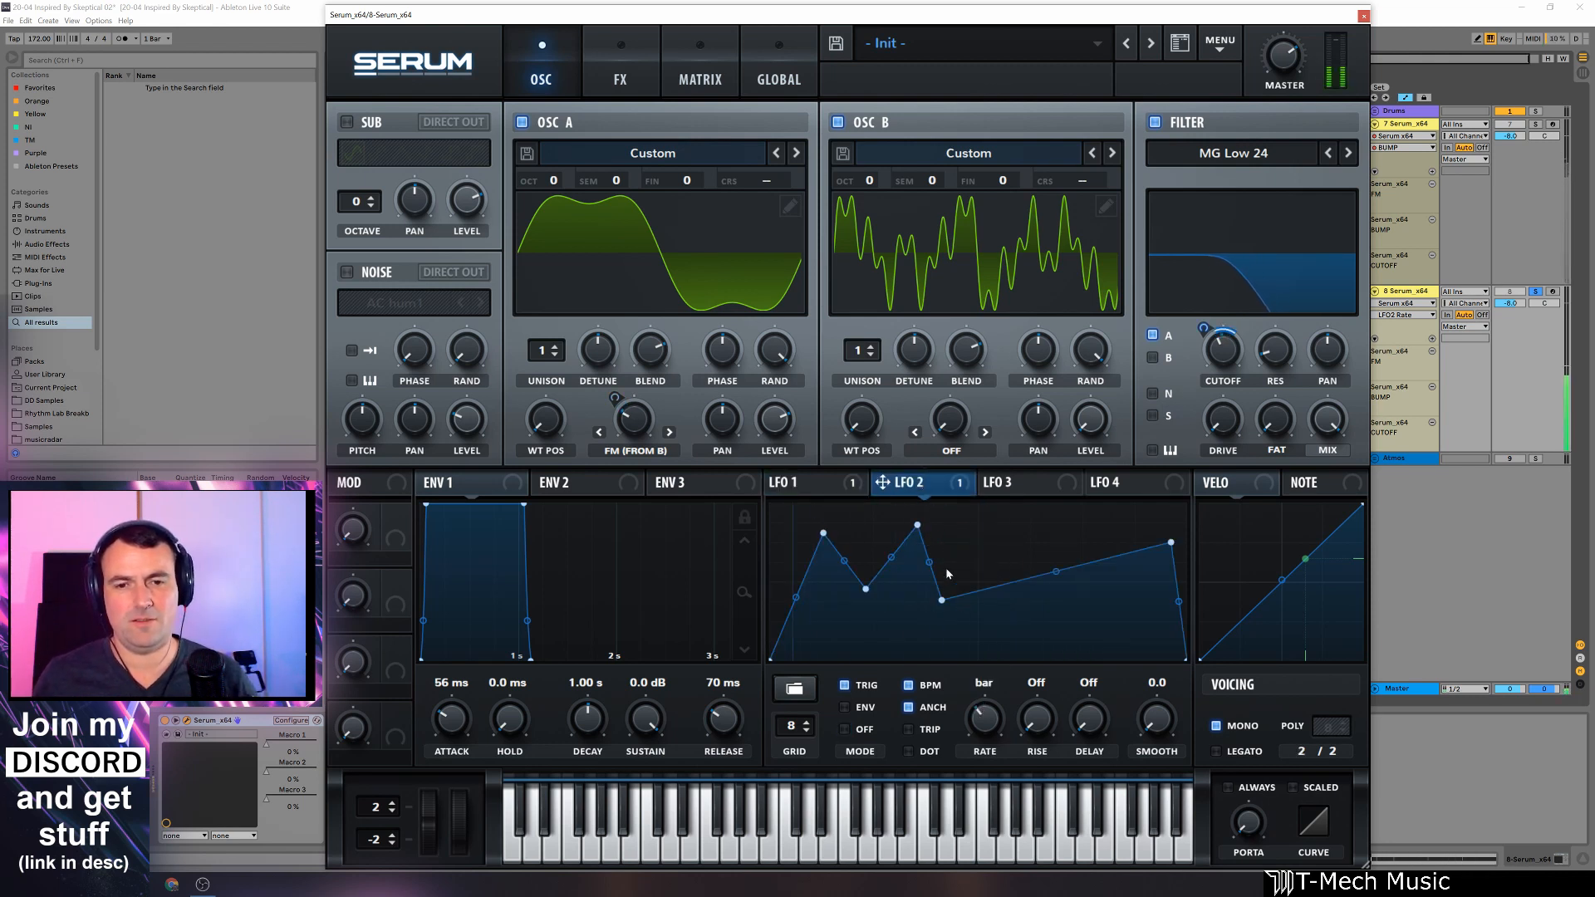
left_click_drag(922, 532, 917, 549)
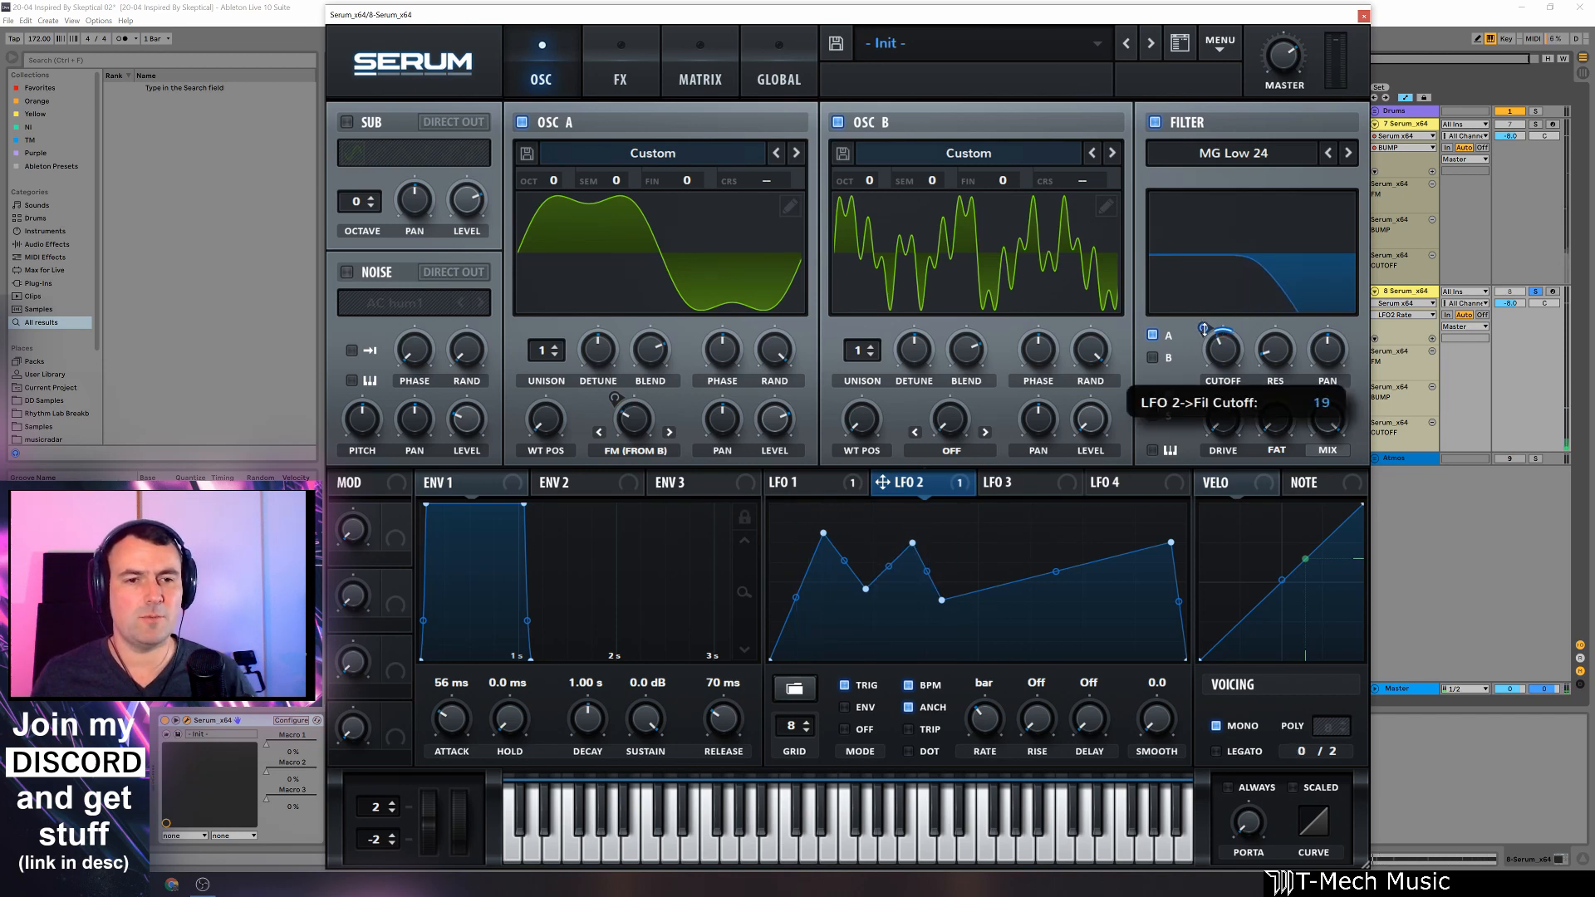
left_click_drag(1226, 354, 1206, 324)
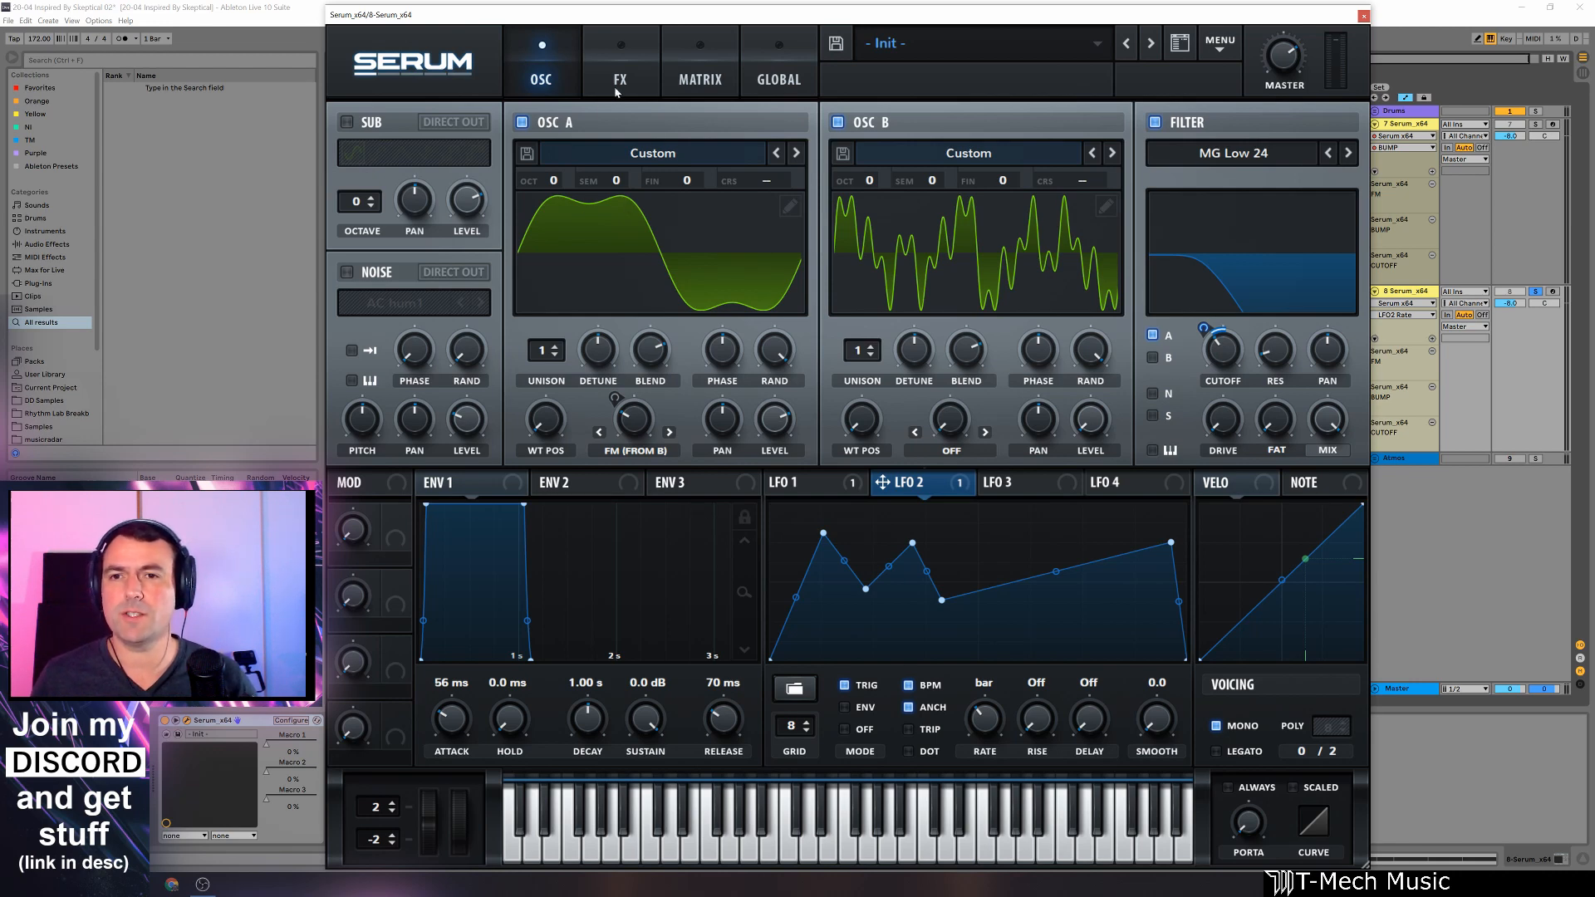
Step: Enable the Hyper/Dimension effect and reduce the mix of both its Hyper and Dimension sections
left_click(644, 84)
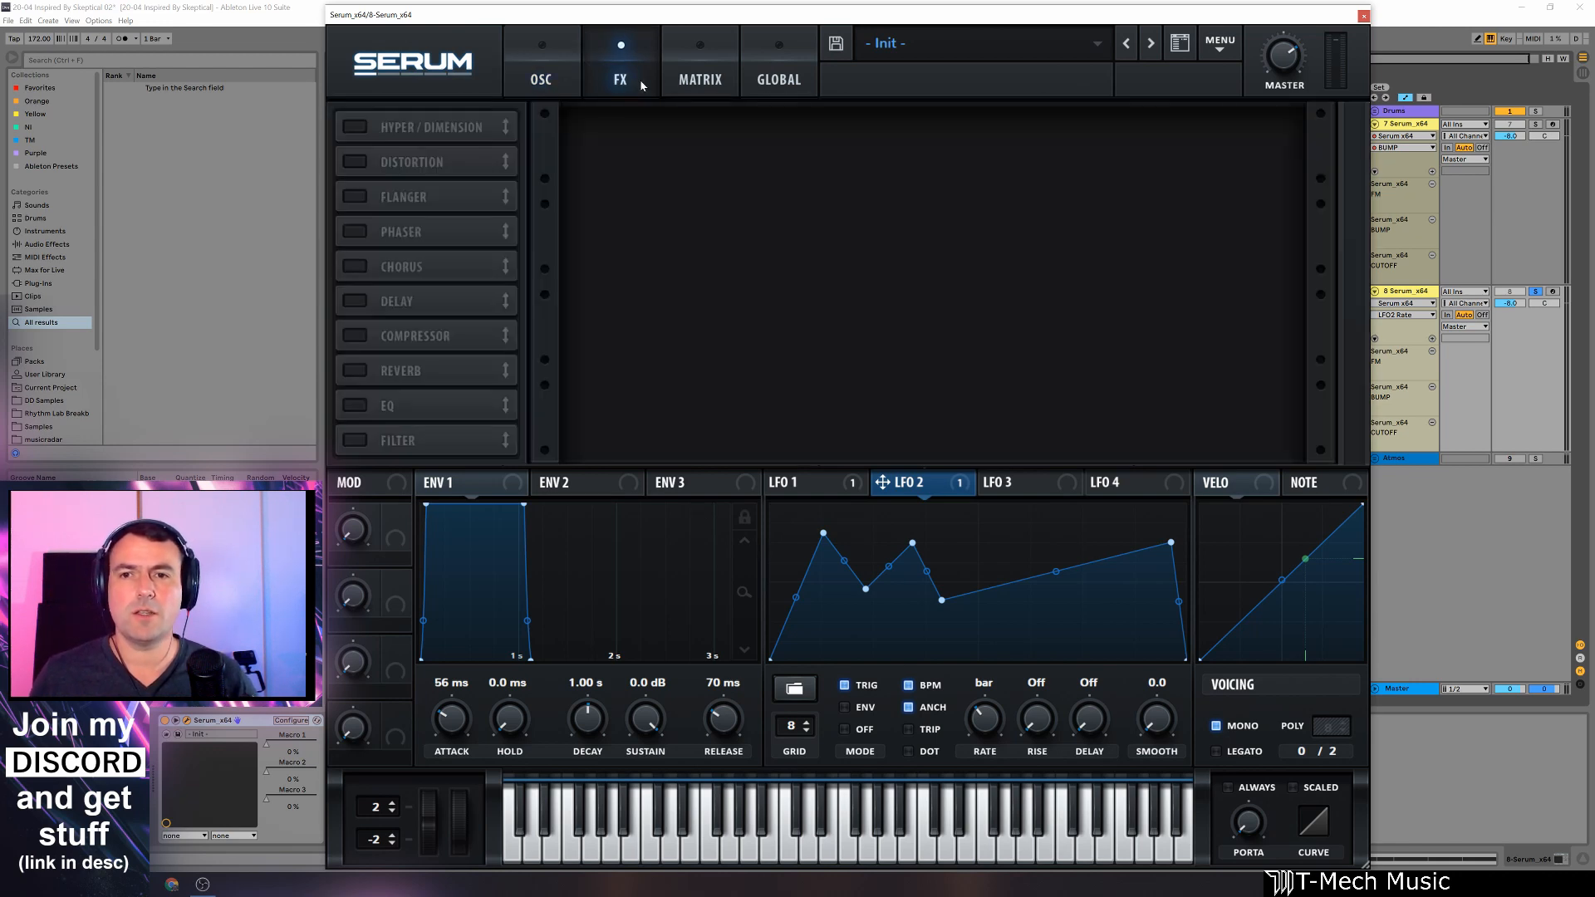
left_click(357, 128)
left_click_drag(1004, 156, 989, 179)
left_click(1255, 140)
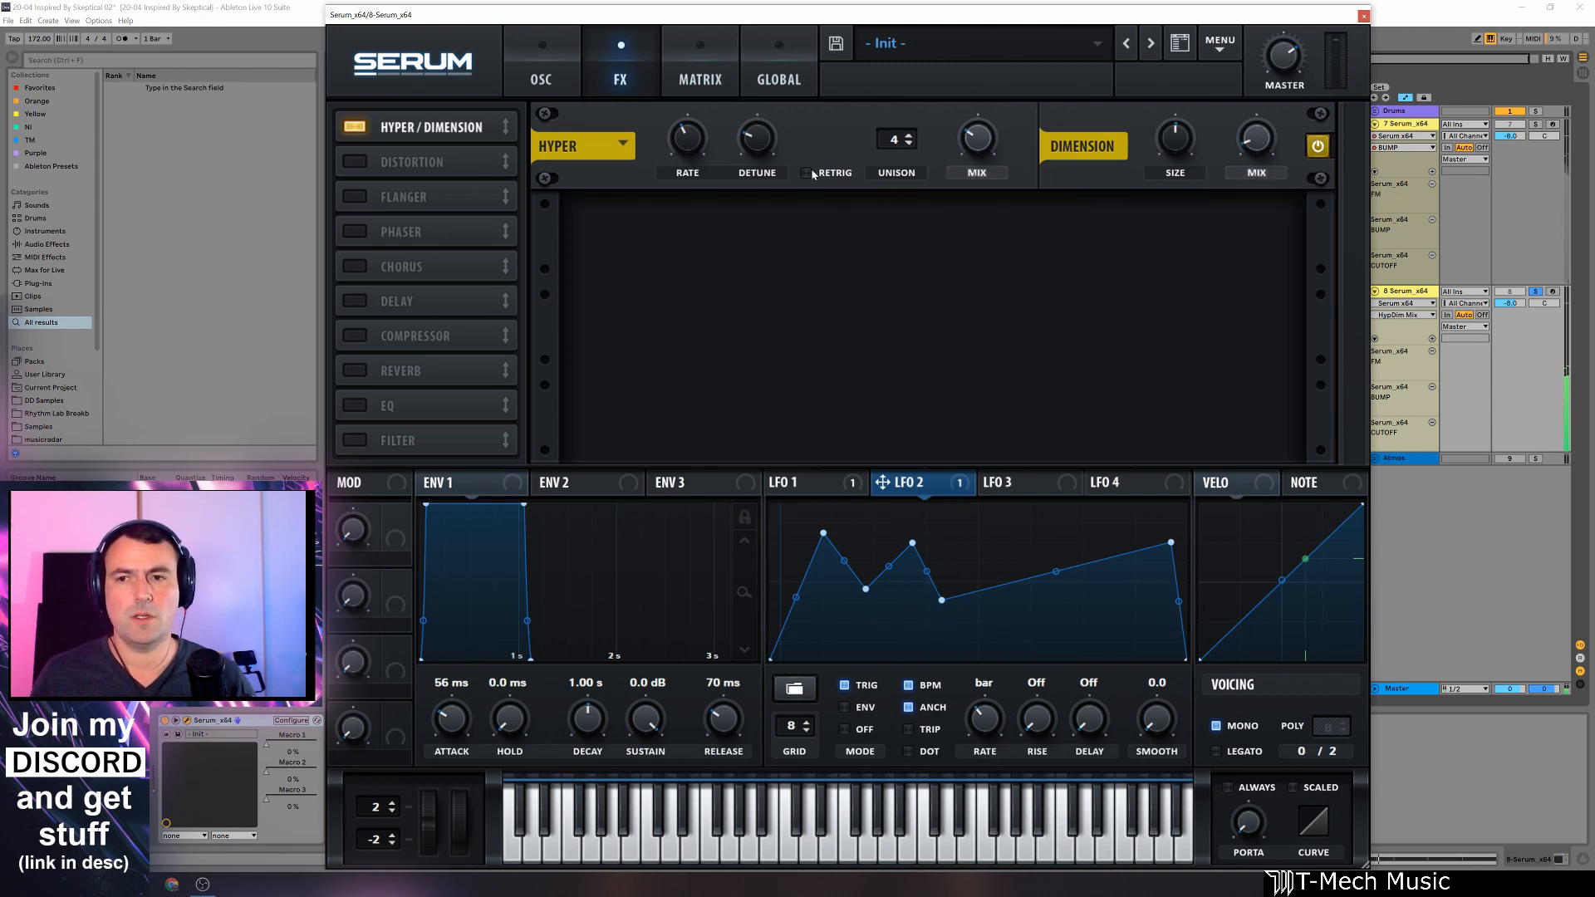
Step: Enable the Distortion effect and set its type to X-Shaper
left_click(452, 162)
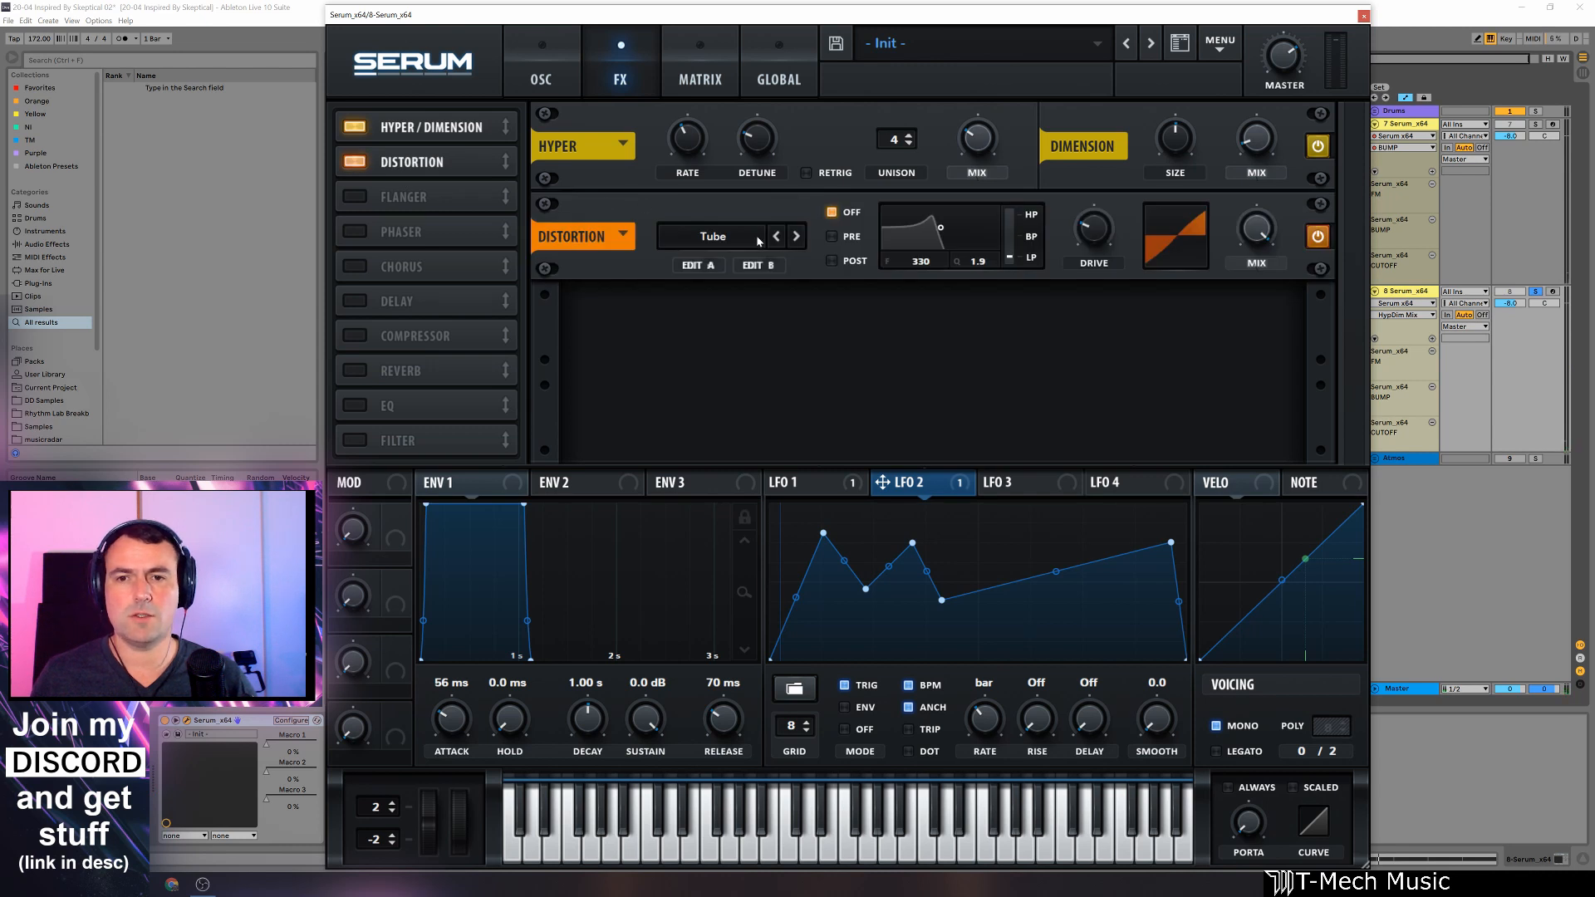
left_click(710, 265)
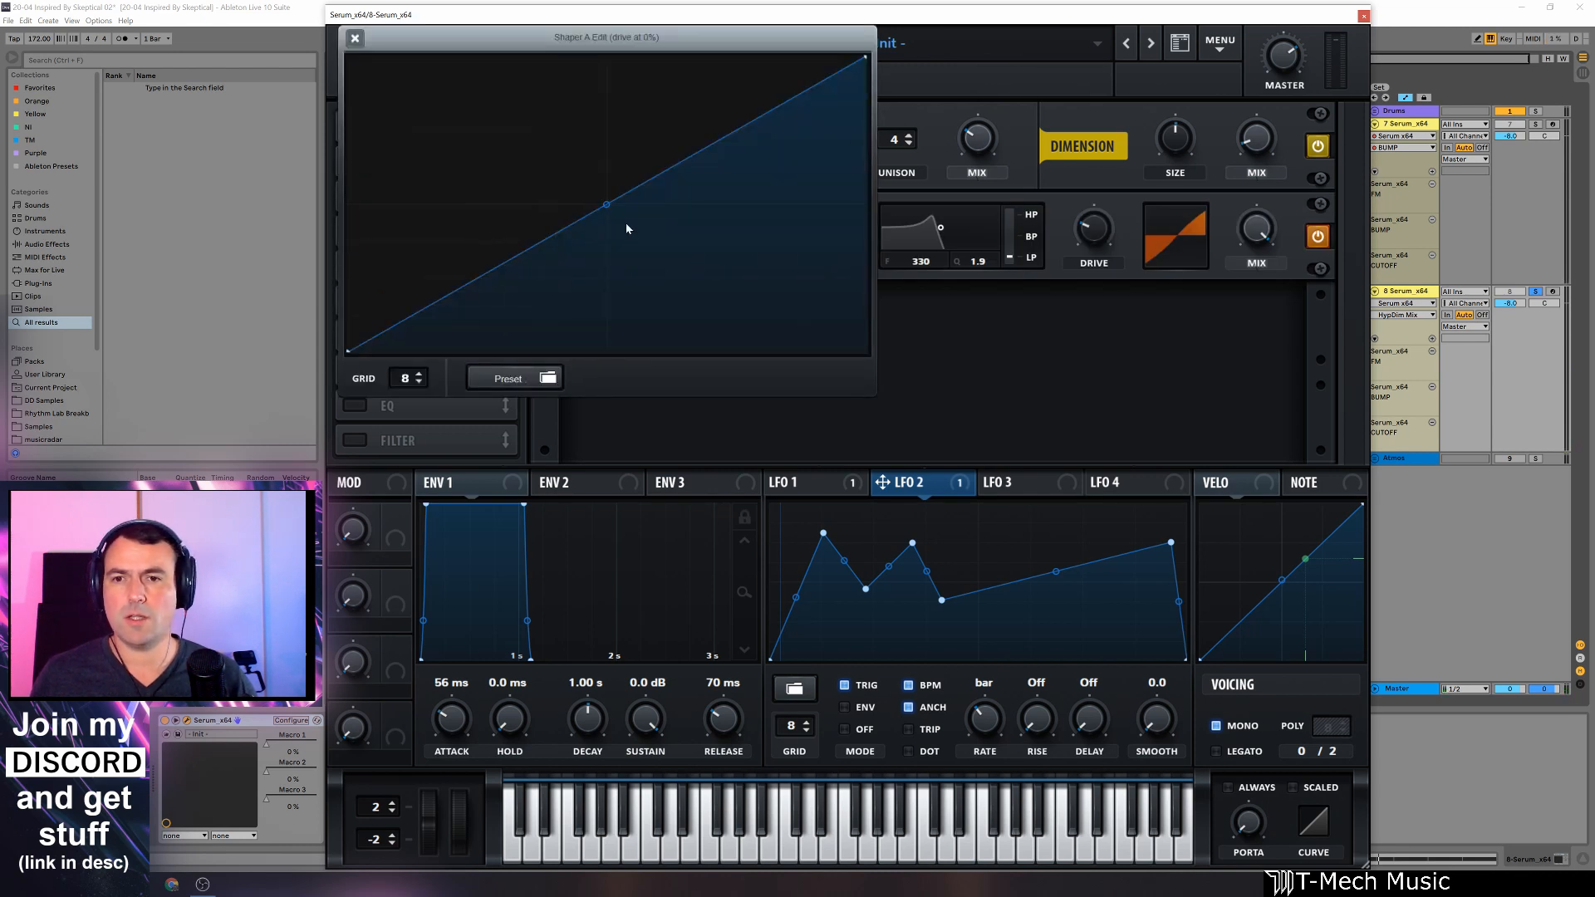
left_click(705, 236)
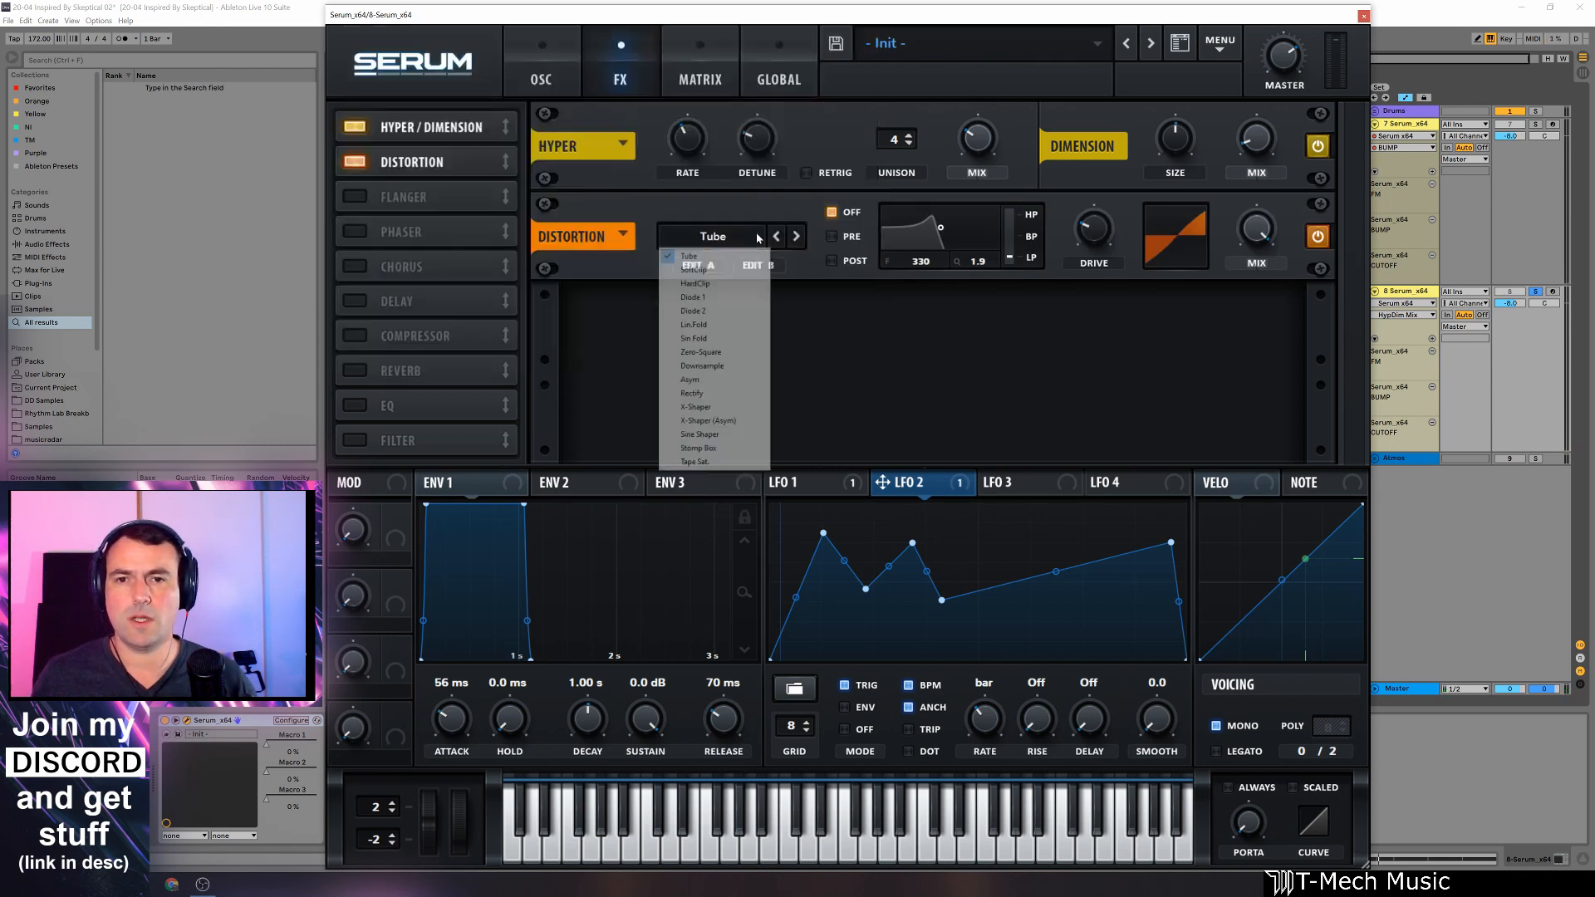
left_click(714, 407)
Step: Bend the X-Shaper's shape A curve upward at its midpoint and adjust the distortion drive
left_click(701, 265)
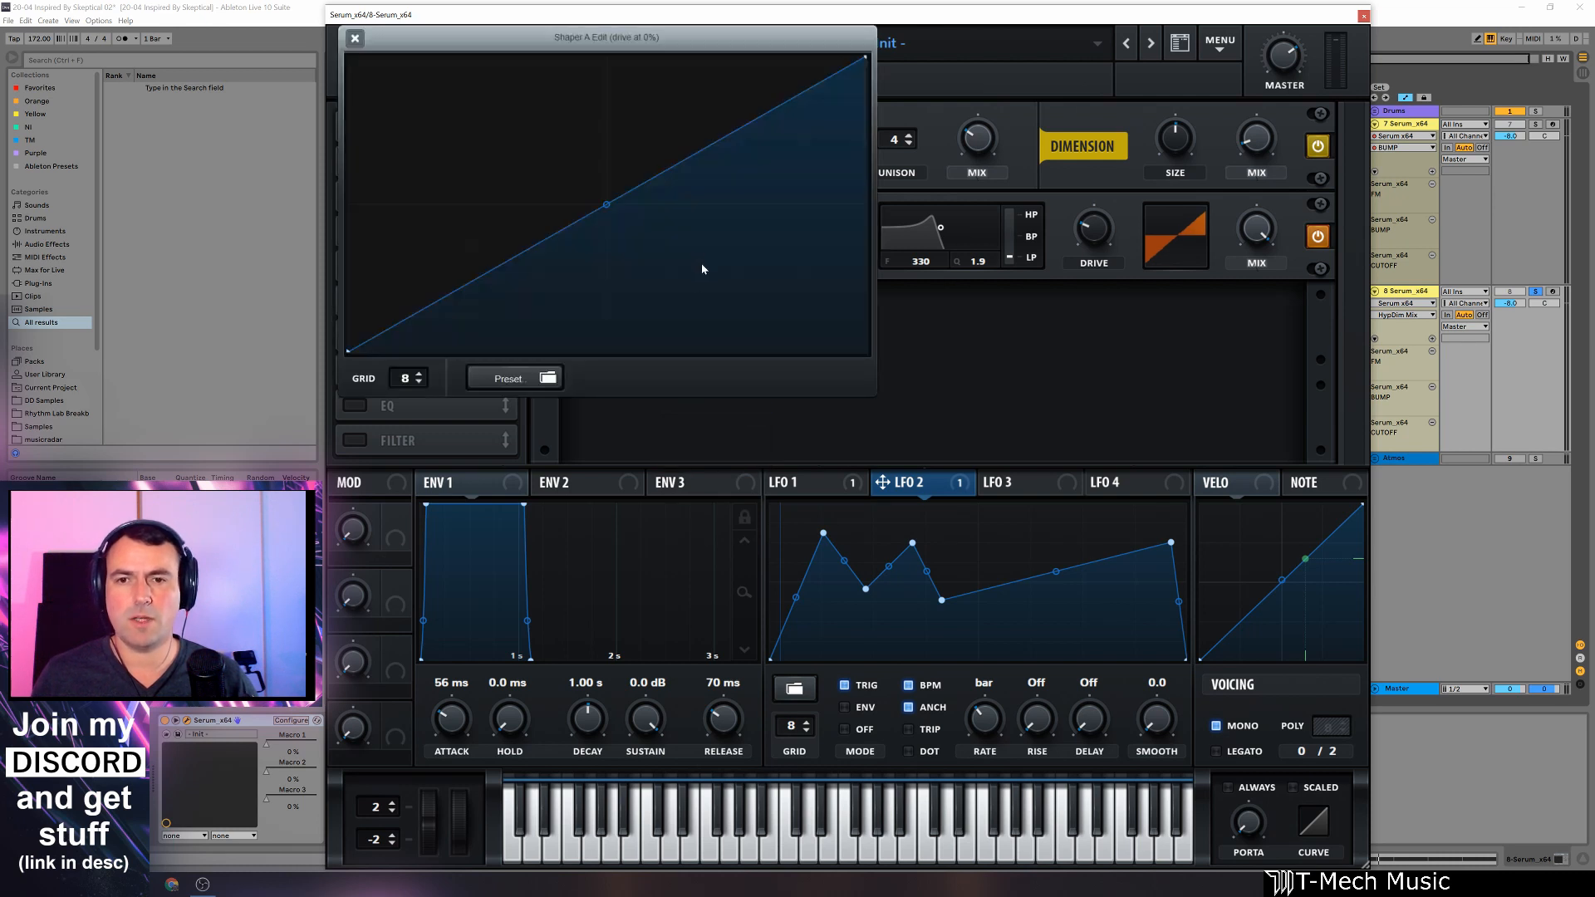
left_click_drag(606, 203, 589, 168)
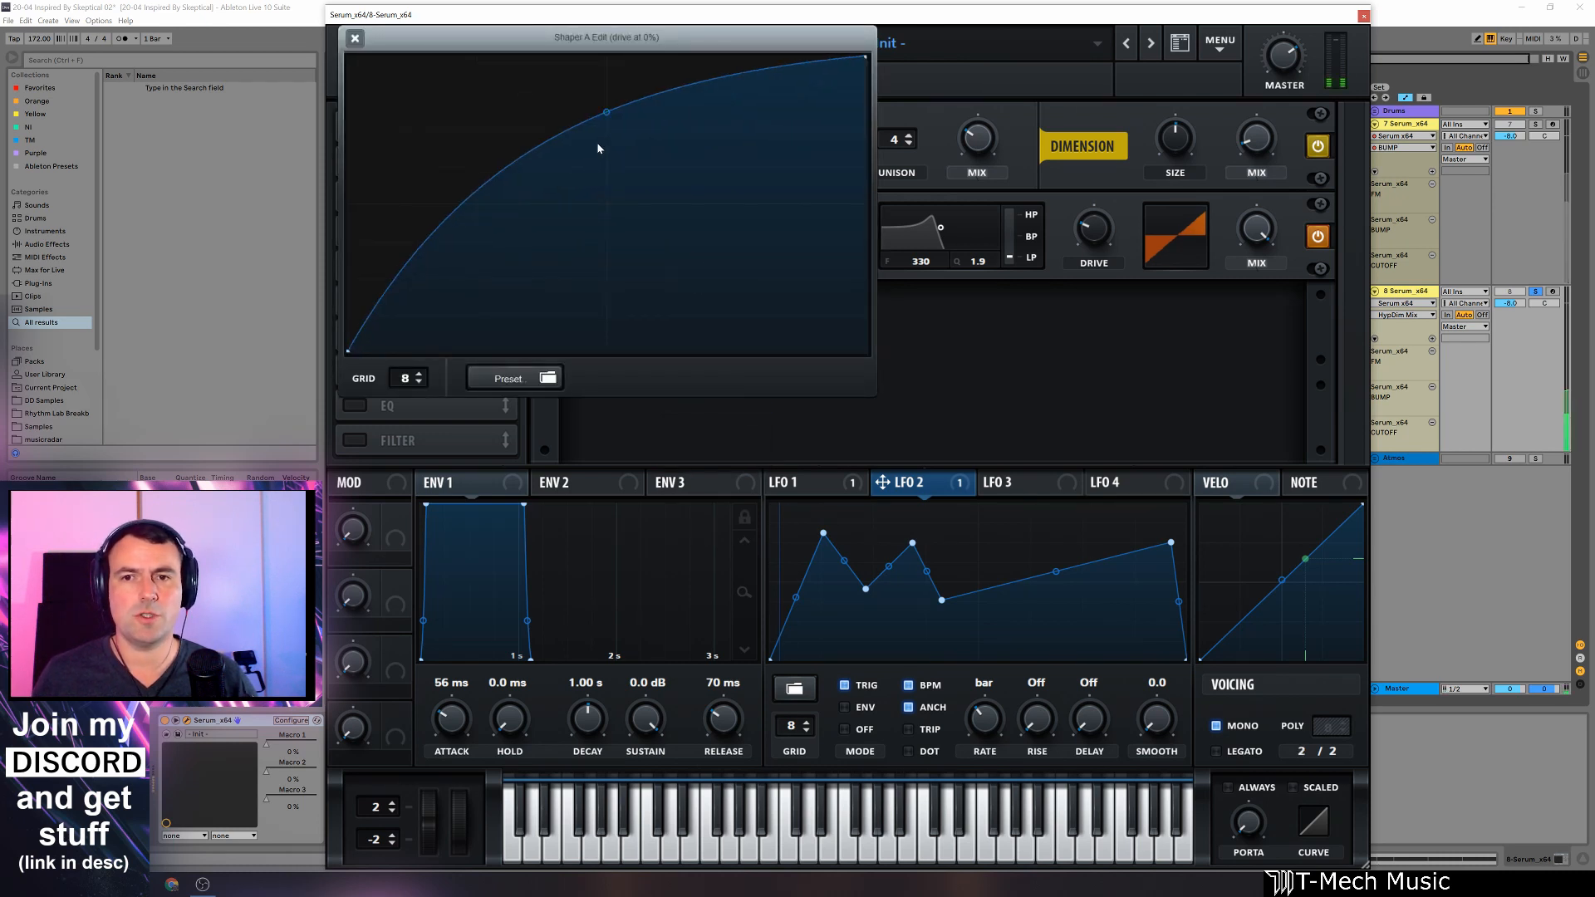
left_click(357, 38)
left_click_drag(1119, 241, 1130, 387)
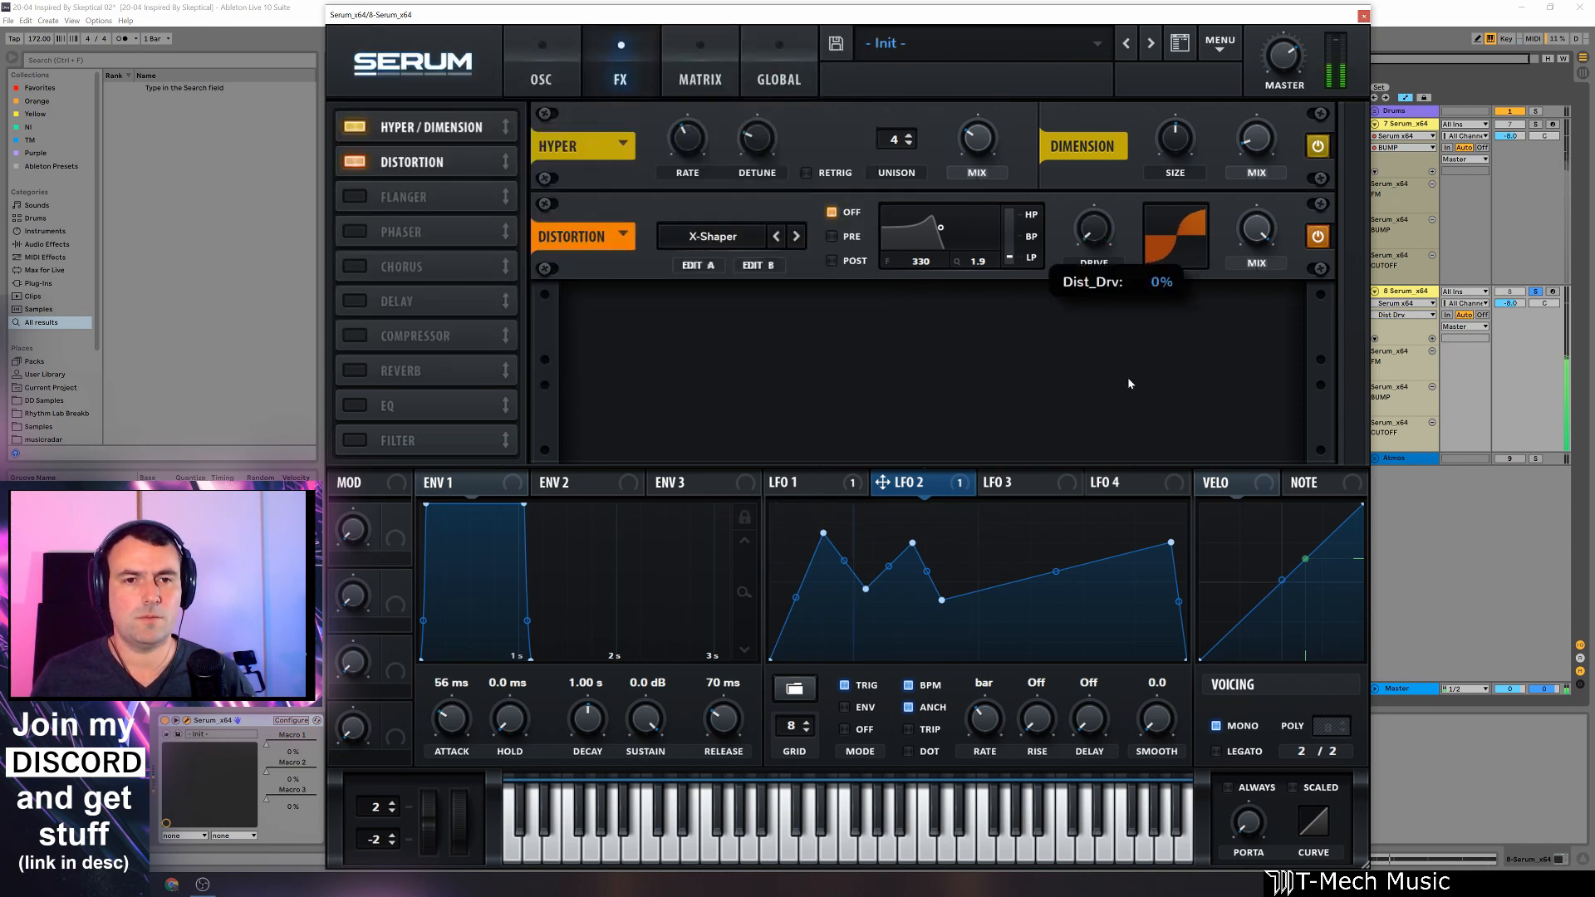
left_click_drag(1112, 299, 1099, 226)
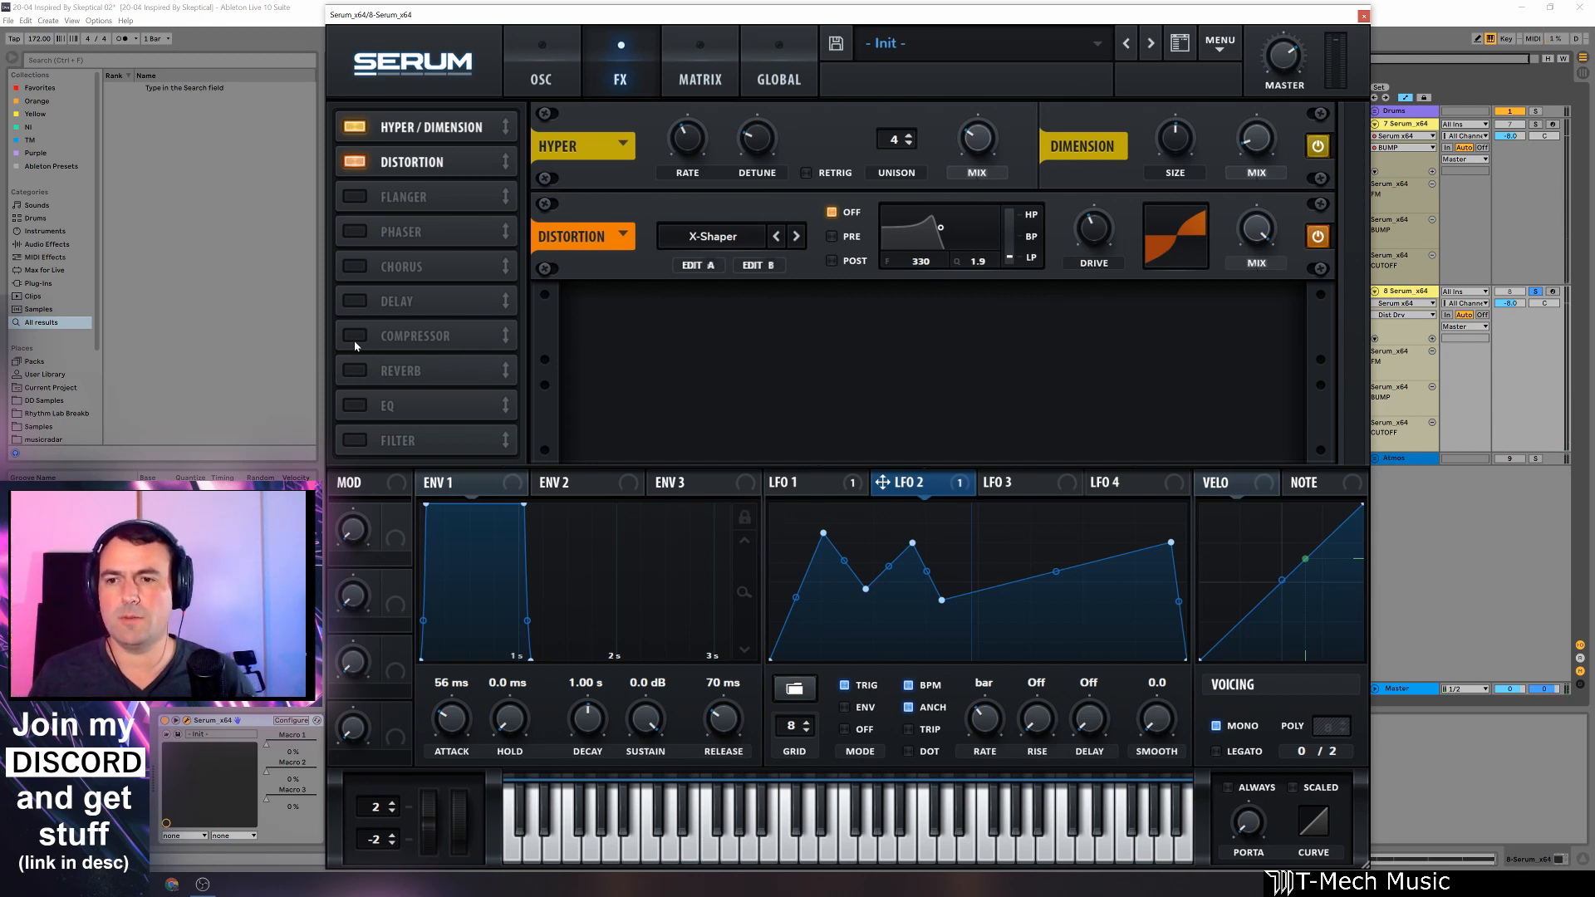
Step: Enable the Compressor, move it to the end of the effects chain and raise its gain slightly
left_click(432, 334)
left_click_drag(461, 331, 462, 444)
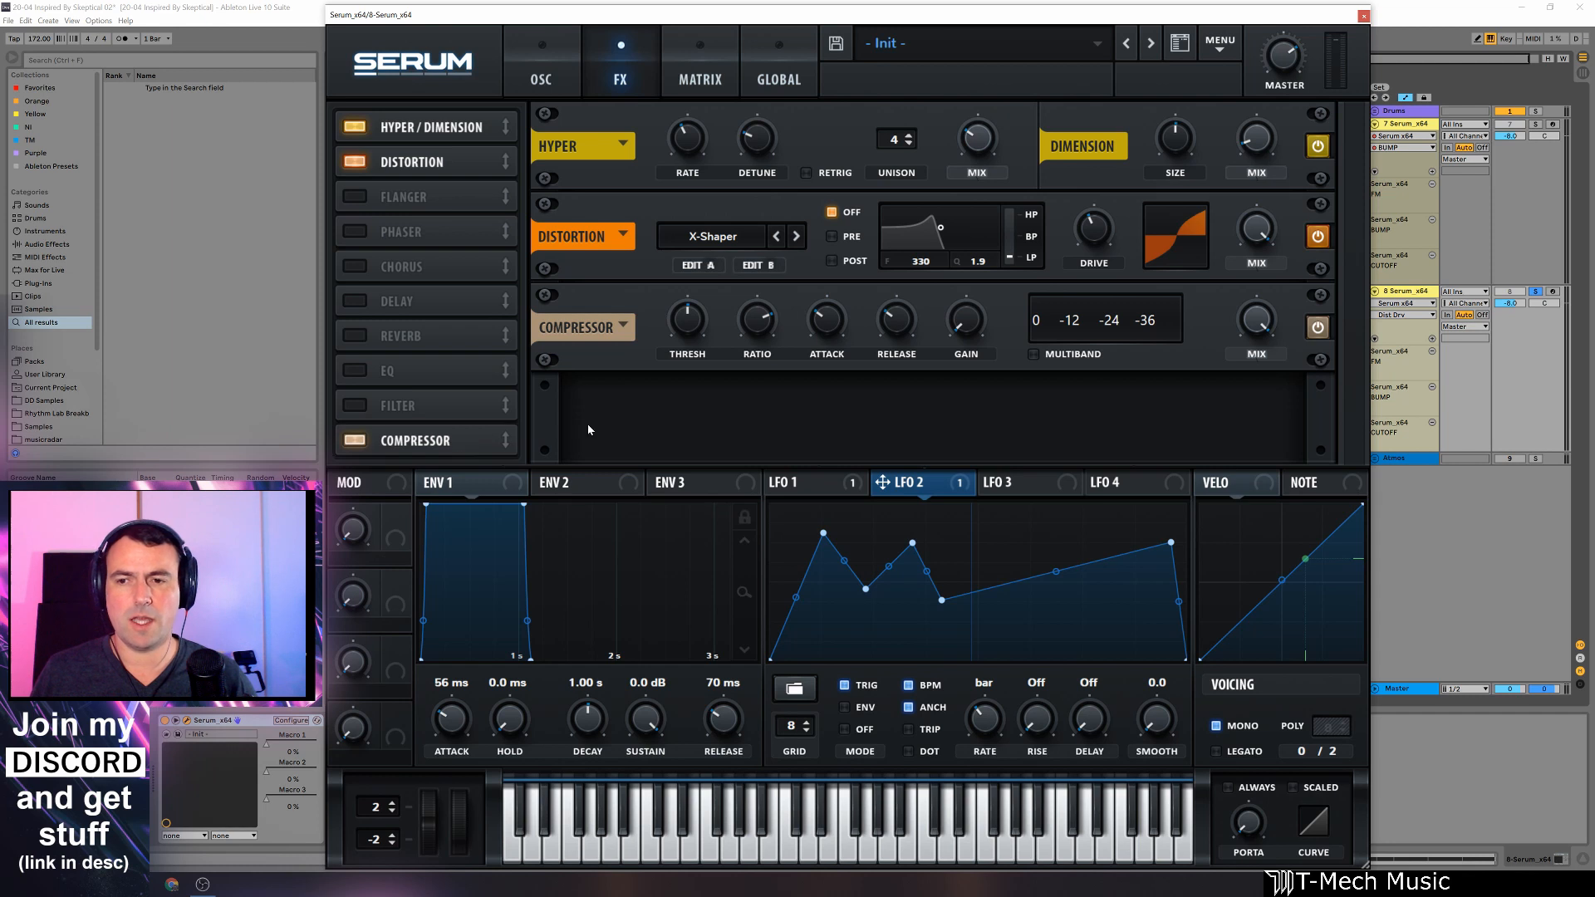
left_click_drag(989, 319, 972, 309)
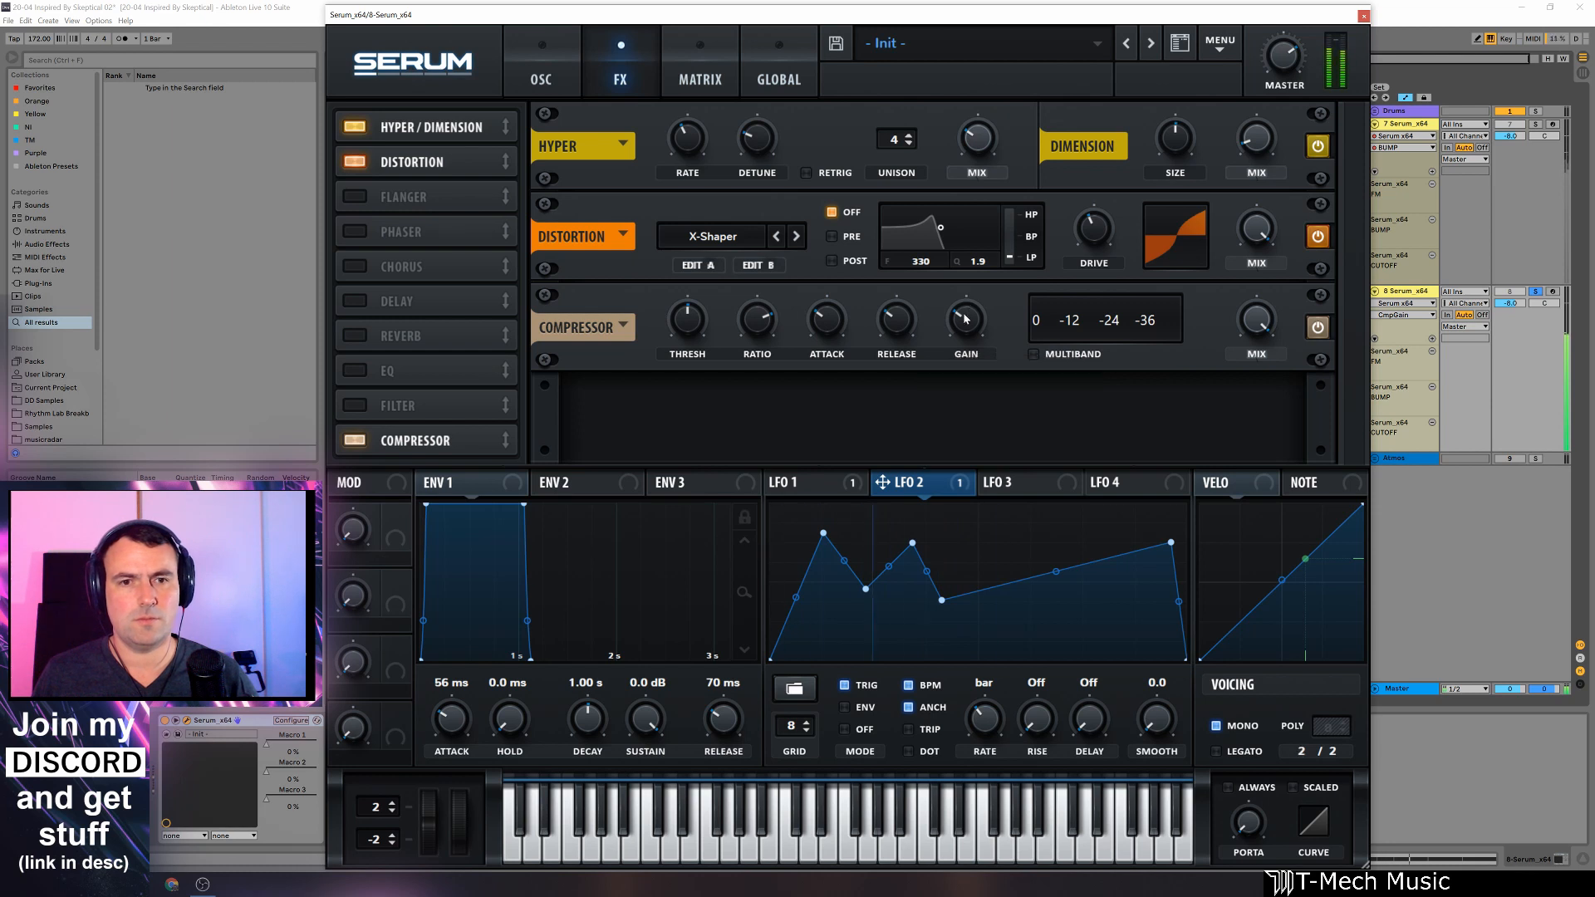
Step: Set the distortion's low-pass filter to POST with a frequency of 364 and a Q of 0.1
left_click(831, 261)
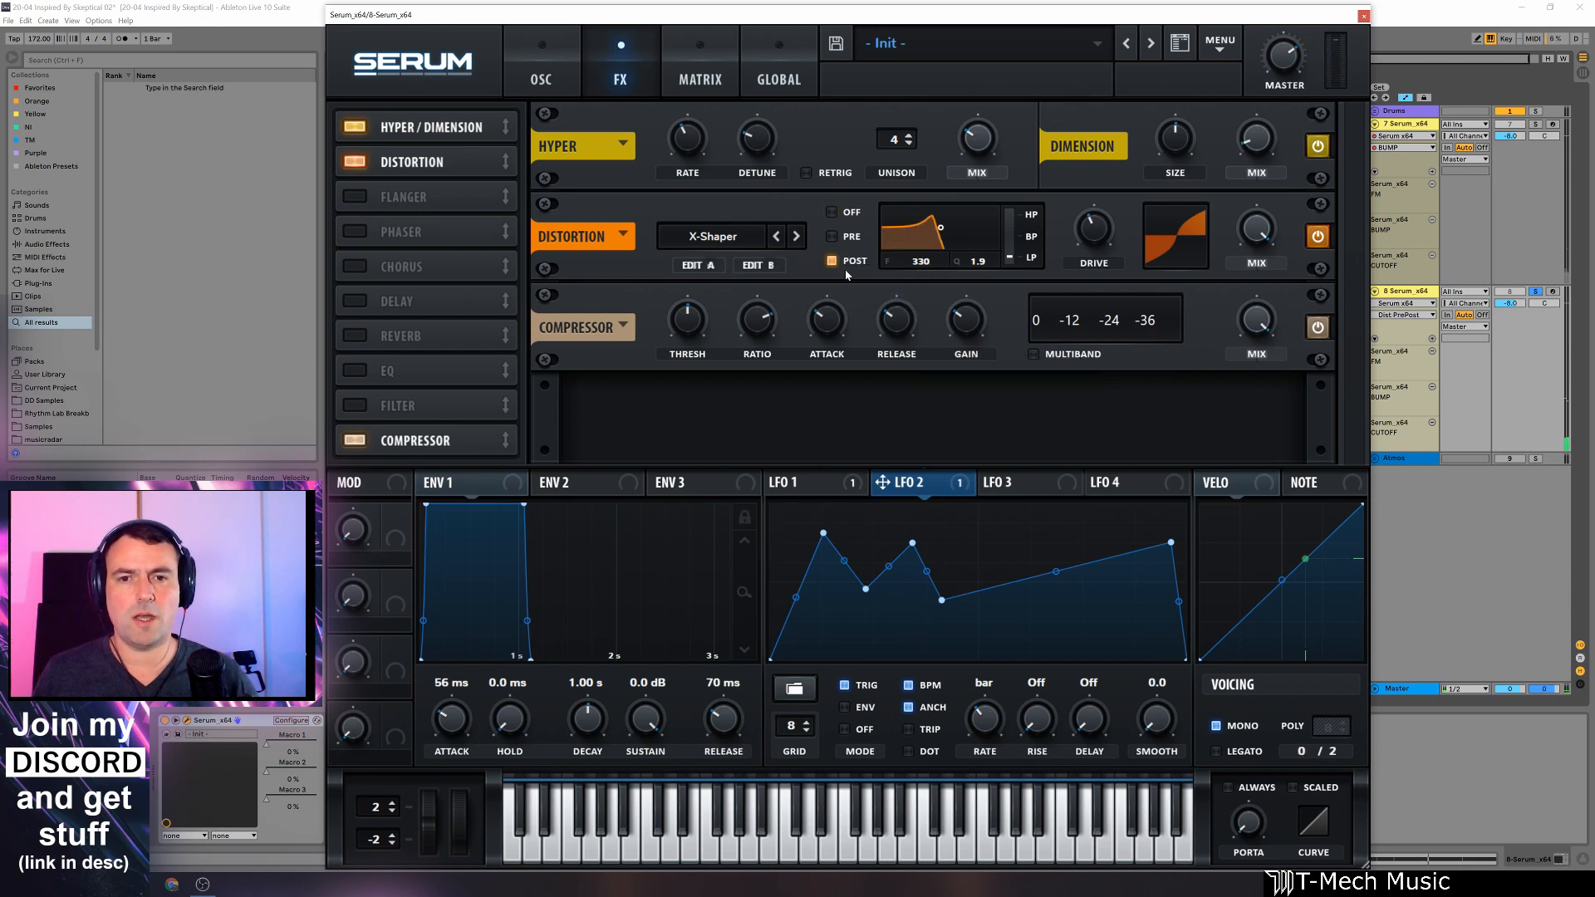
left_click_drag(941, 232, 943, 249)
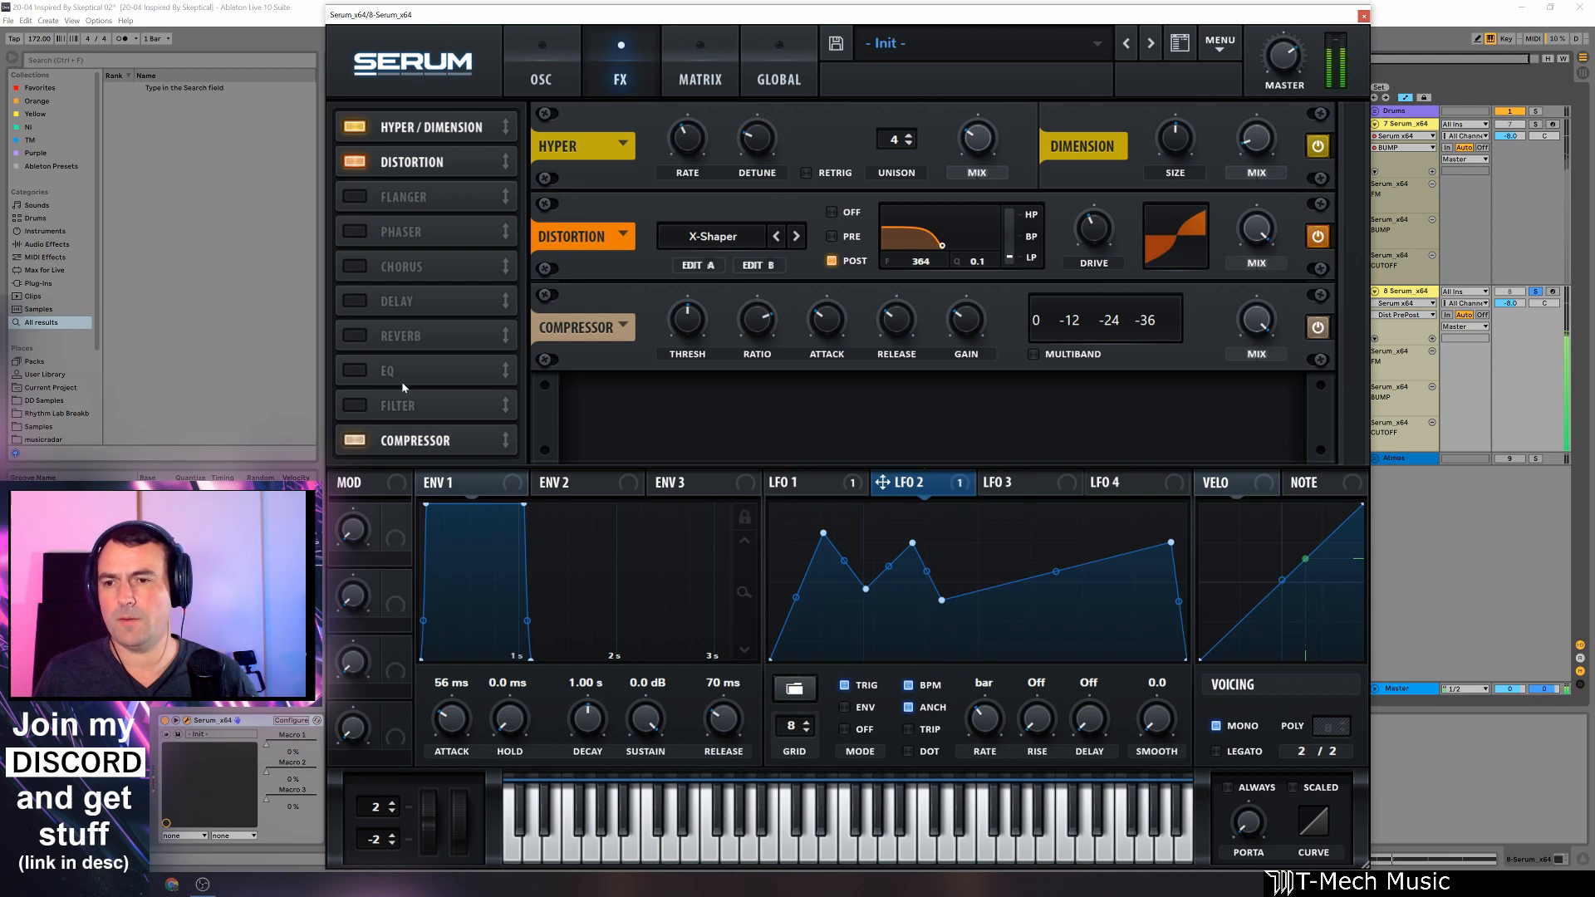
Step: Enable the EQ and set both of its bands to the peak shape
left_click(363, 381)
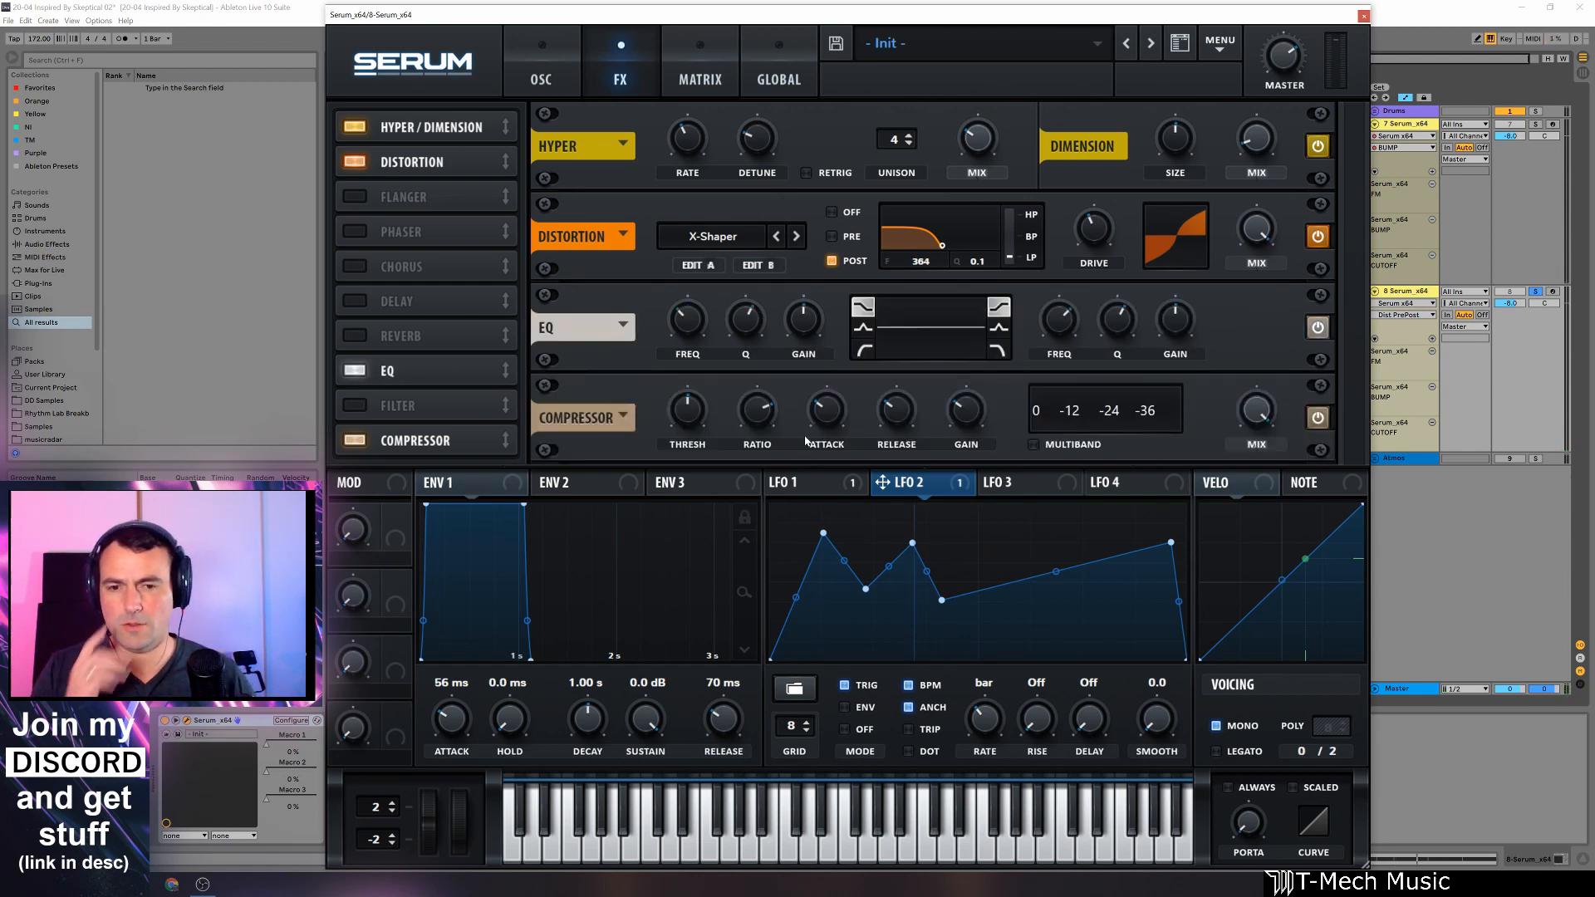
left_click(863, 328)
left_click(999, 328)
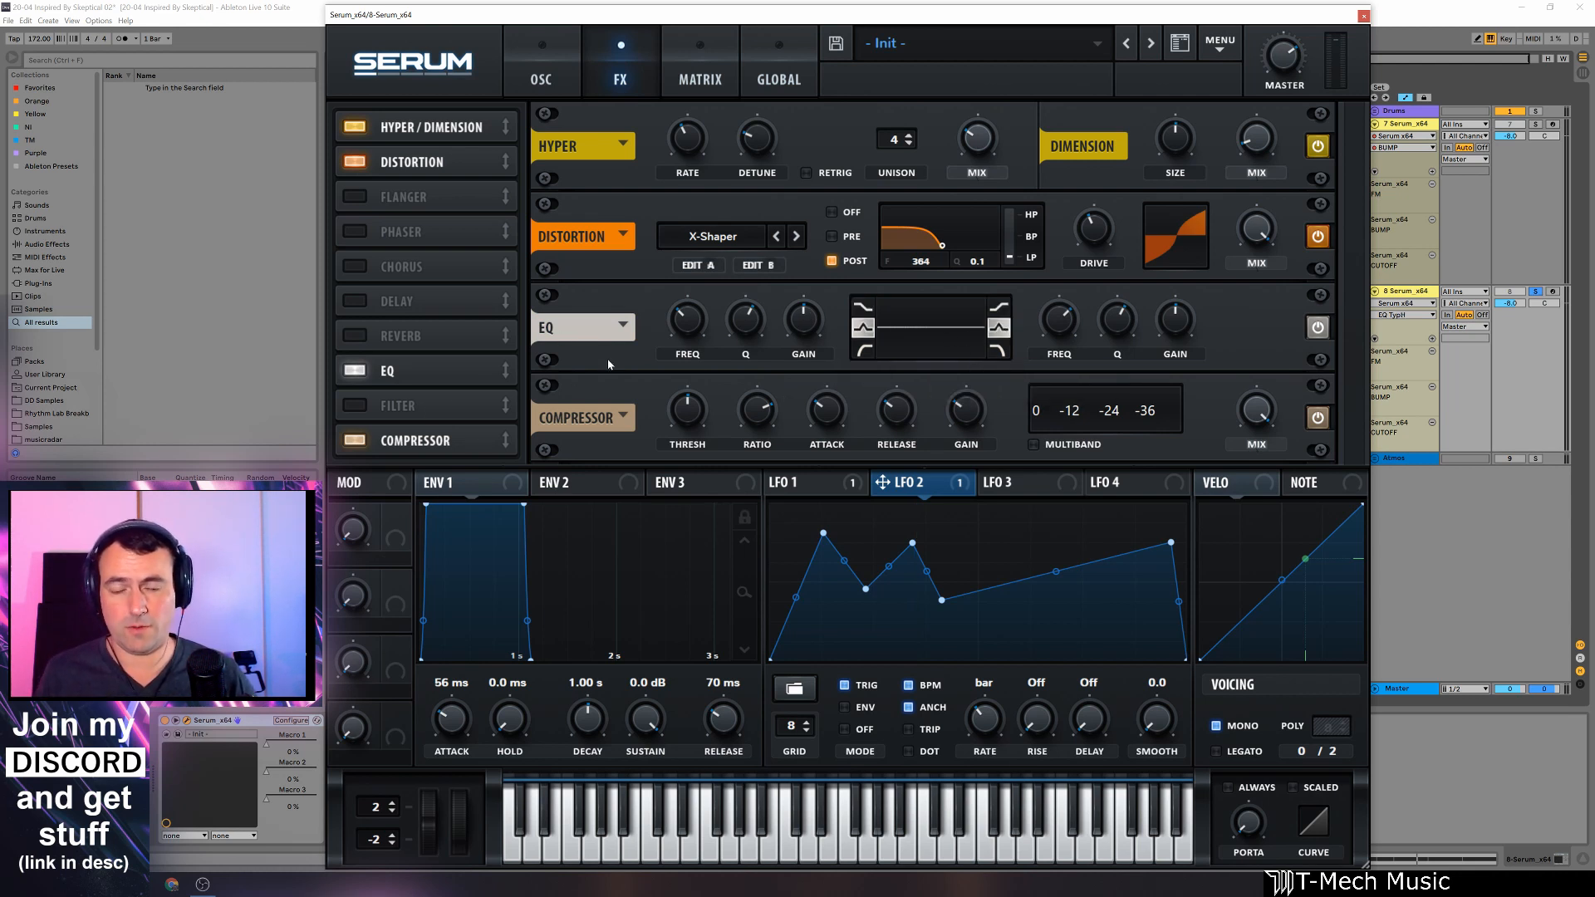
Step: Assign LFO 1 to the EQ's low band frequency and LFO 2 to its high band frequency
left_click(849, 487)
left_click_drag(857, 477, 694, 355)
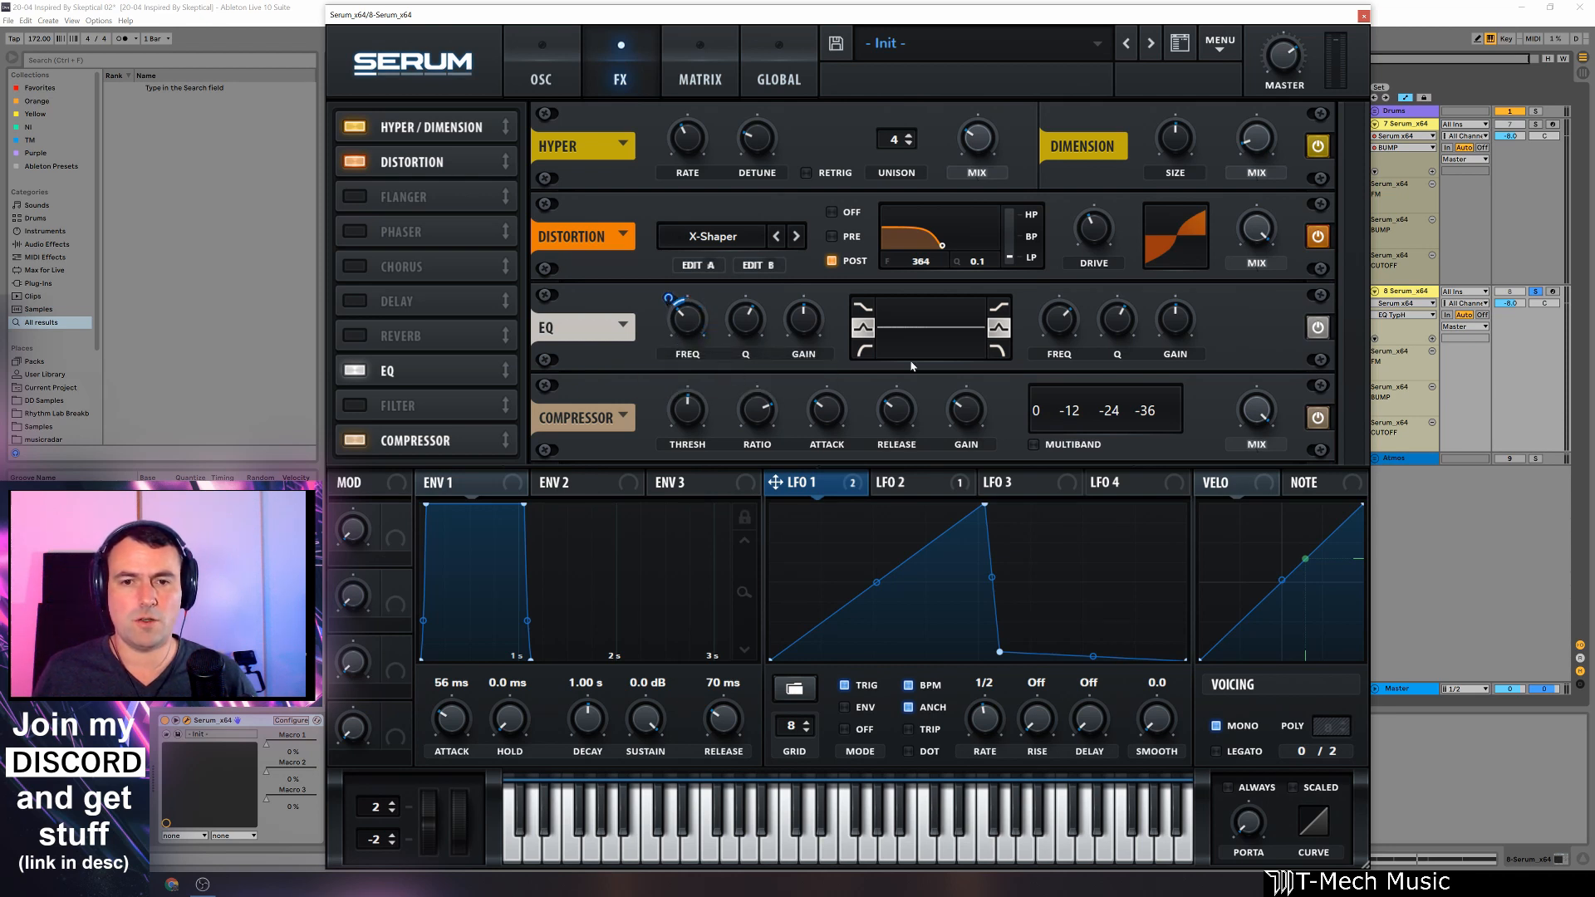
left_click(936, 481)
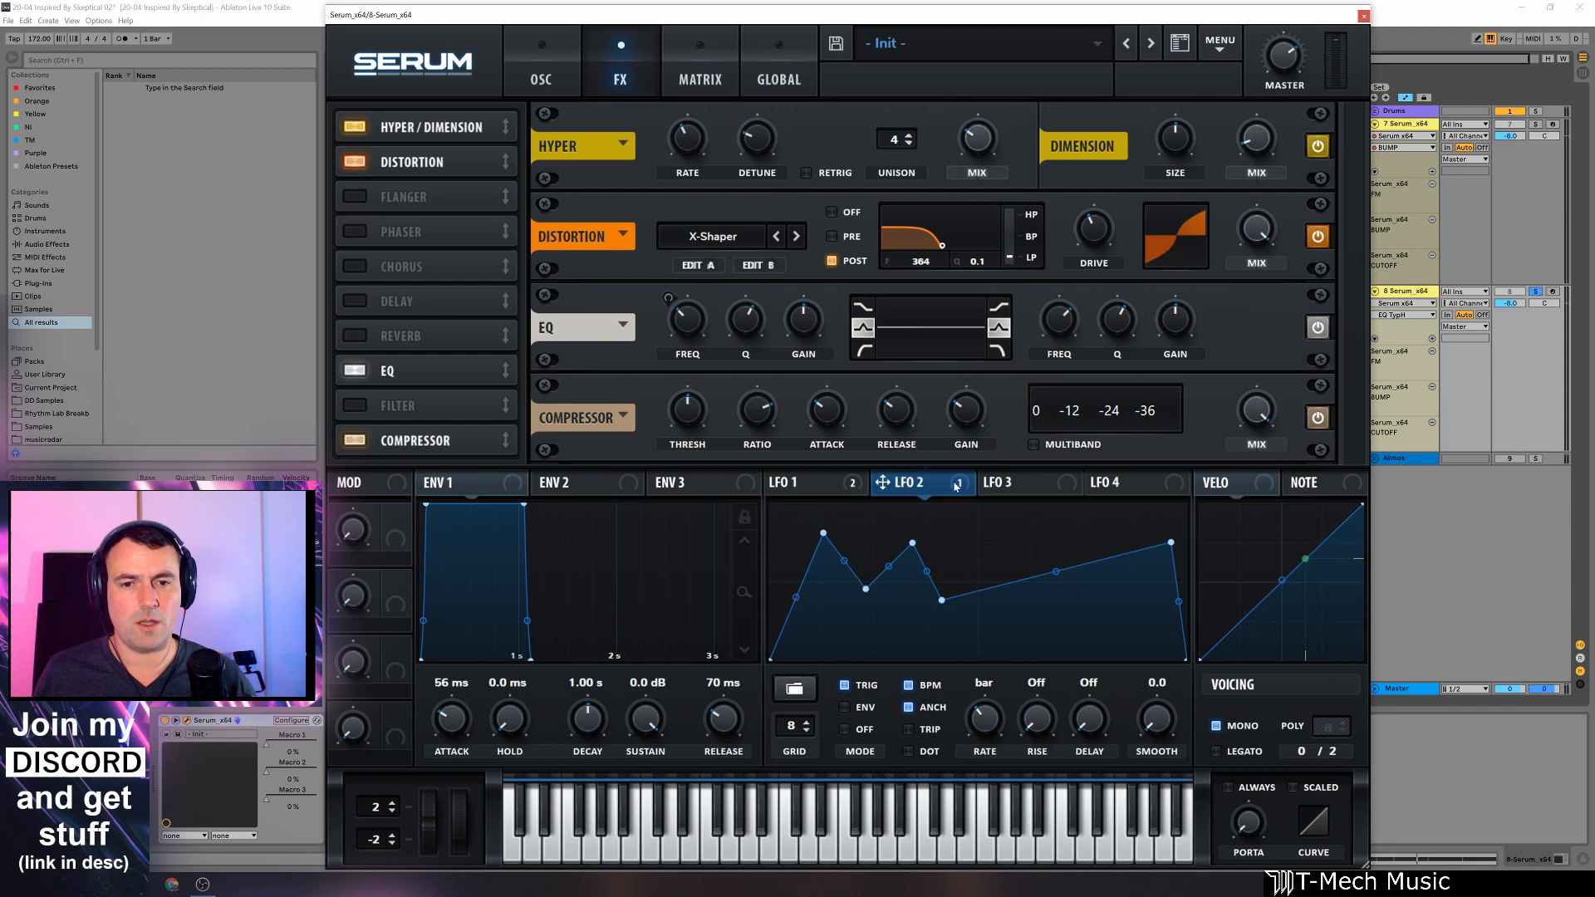
mouse_move(1061, 324)
left_mouse_down()
mouse_move(1050, 376)
mouse_move(1046, 310)
left_mouse_up()
Step: Boost the gain of both EQ bands and fine-tune their frequencies
left_click_drag(1175, 320, 1174, 309)
left_click_drag(818, 336, 819, 345)
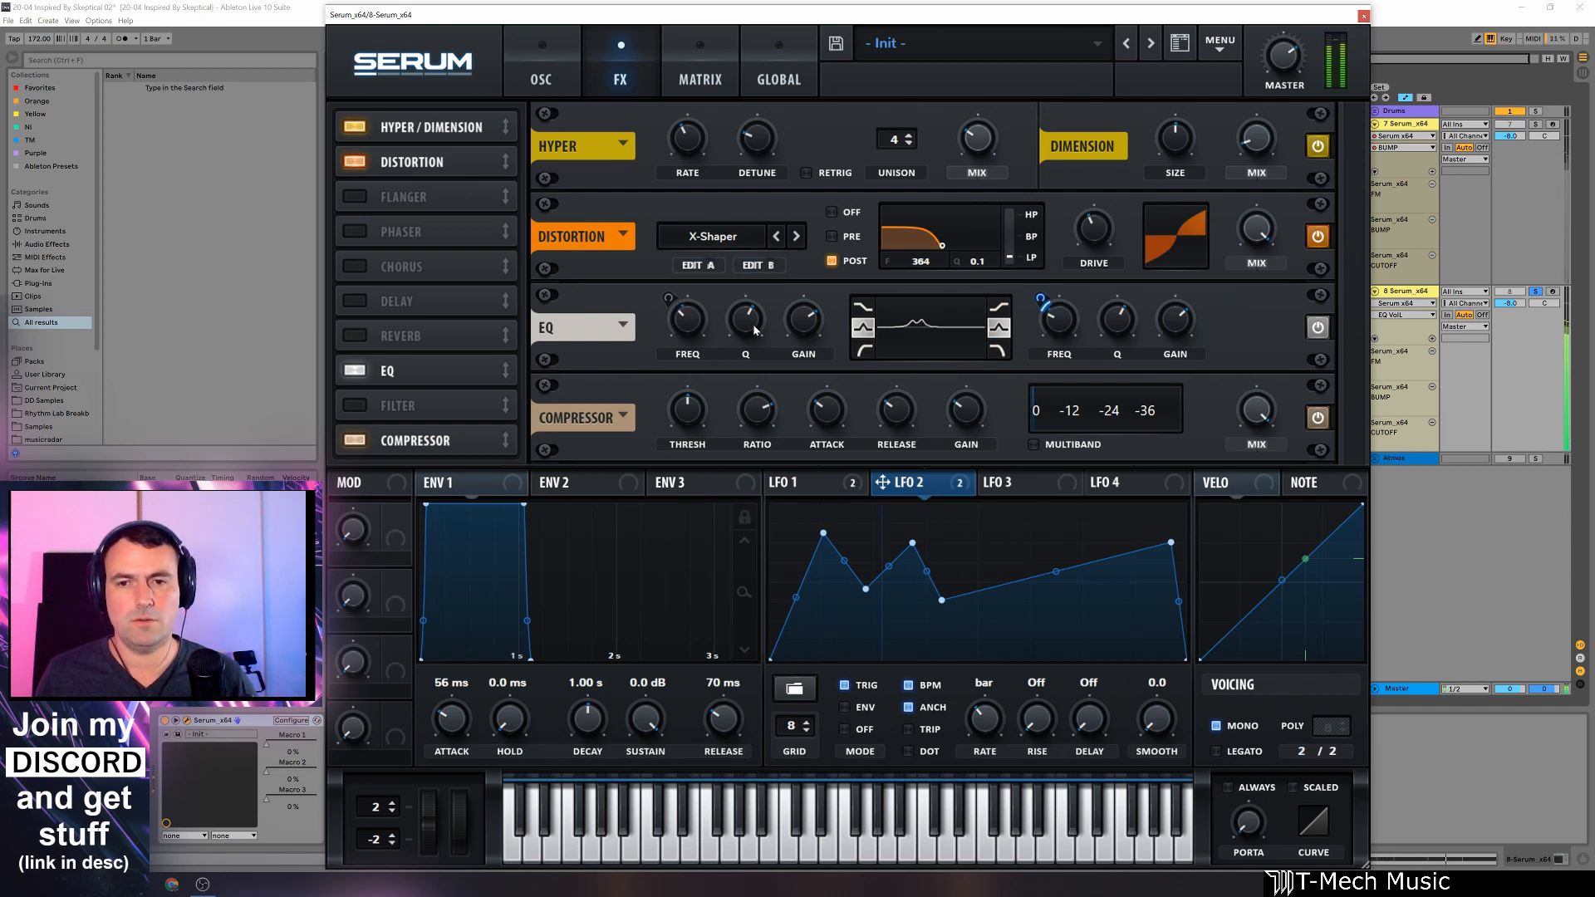
mouse_move(692, 318)
left_mouse_down()
mouse_move(694, 335)
mouse_move(696, 319)
left_mouse_up()
mouse_move(1050, 323)
left_mouse_down()
mouse_move(1046, 281)
mouse_move(1044, 306)
left_mouse_up()
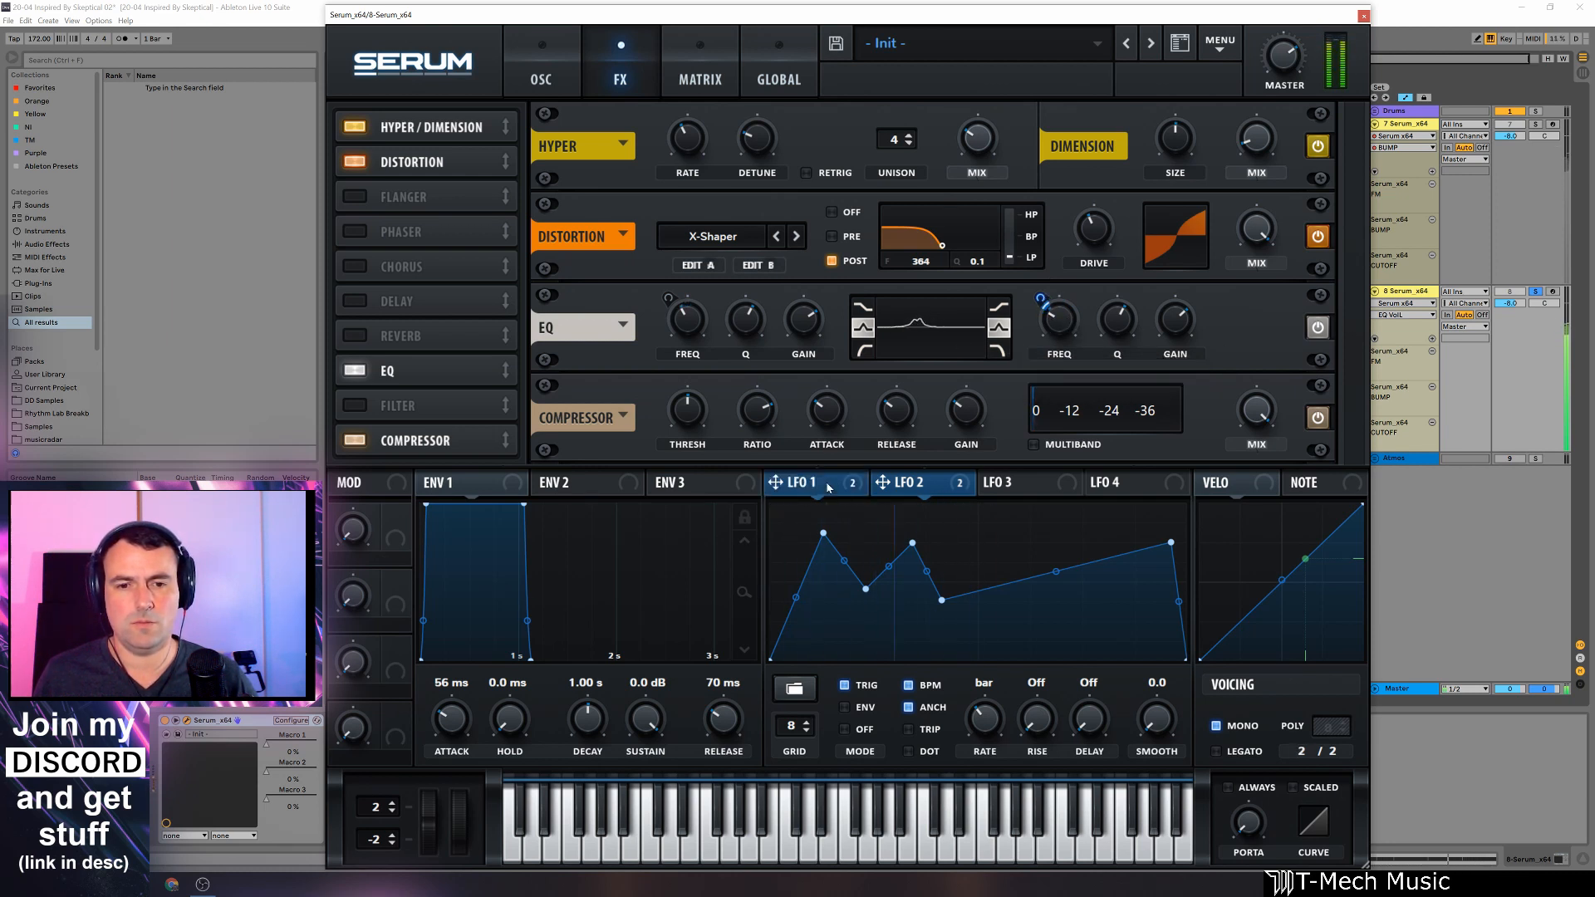
Step: Move LFO 1's low point after the peak slightly later and higher
left_click(797, 482)
mouse_move(1017, 651)
left_mouse_down()
mouse_move(1049, 652)
mouse_move(1018, 573)
mouse_move(1015, 646)
left_mouse_up()
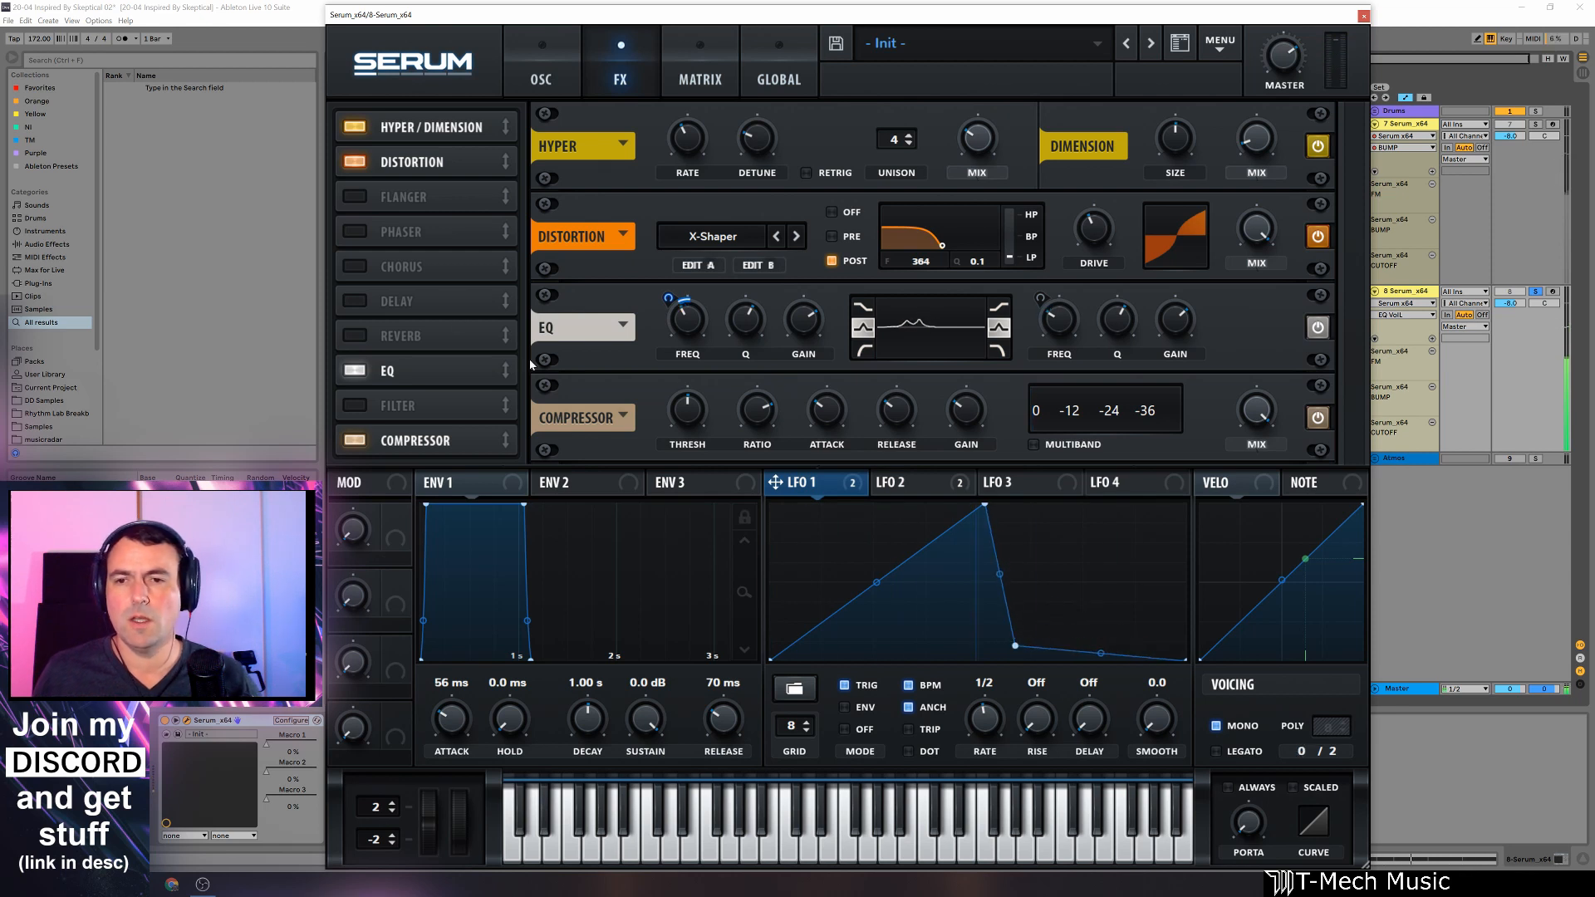
Step: Bypass the EQ for comparison during playback and reactivate it
left_click(1321, 333)
key("space")
left_click(1320, 332)
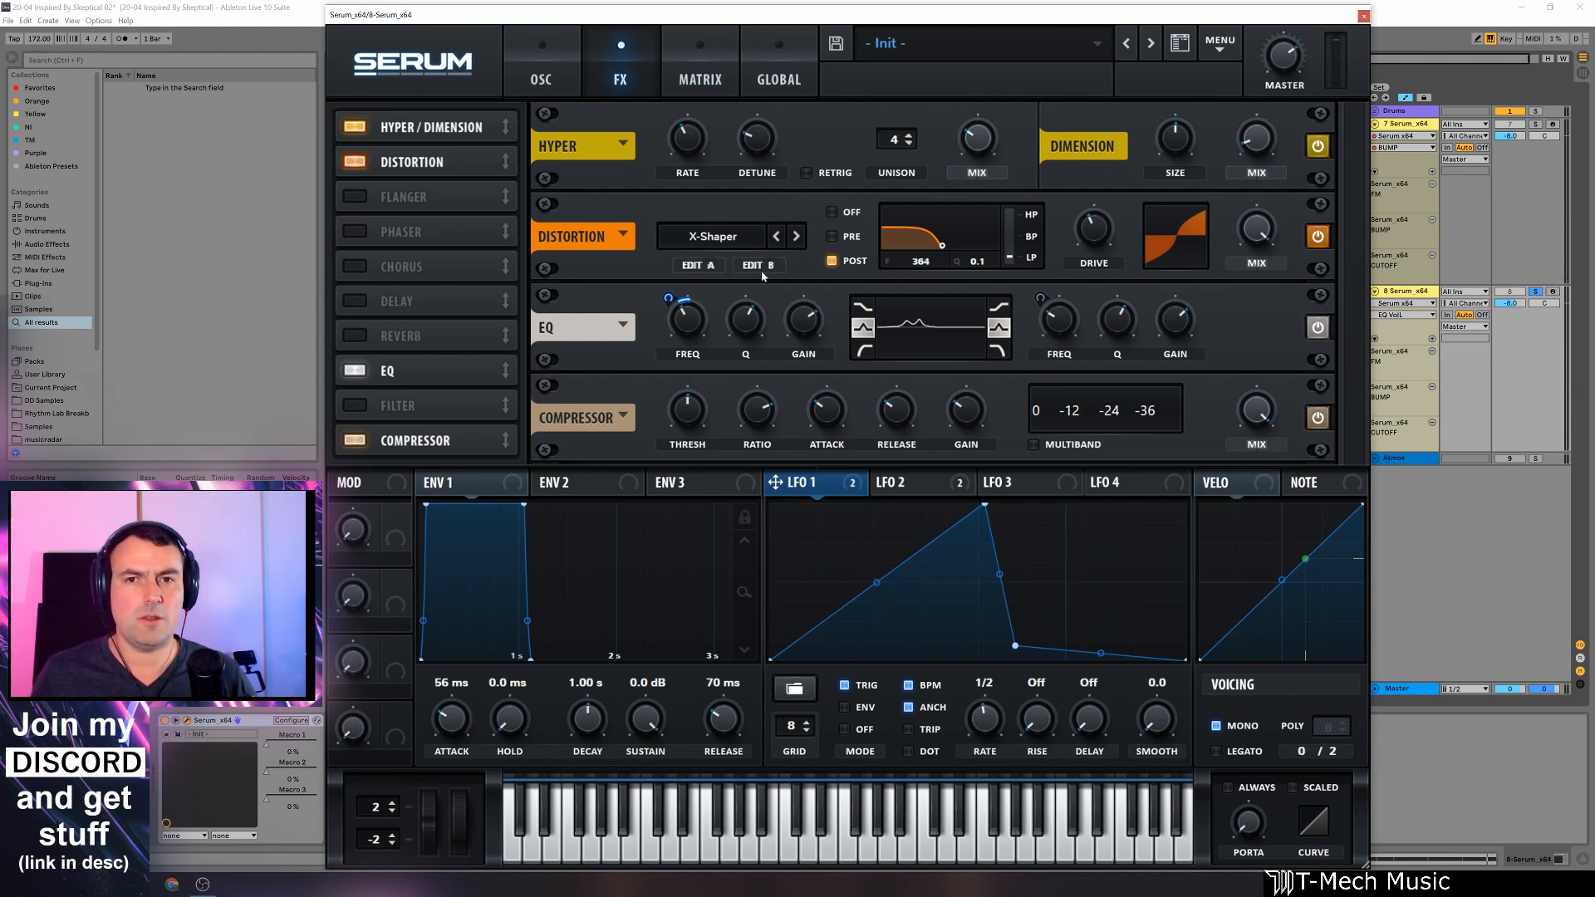
Step: Assign Macro 1 to the filter cutoff and Macro 2 to oscillator A's FM (FROM B) amount
left_click(560, 83)
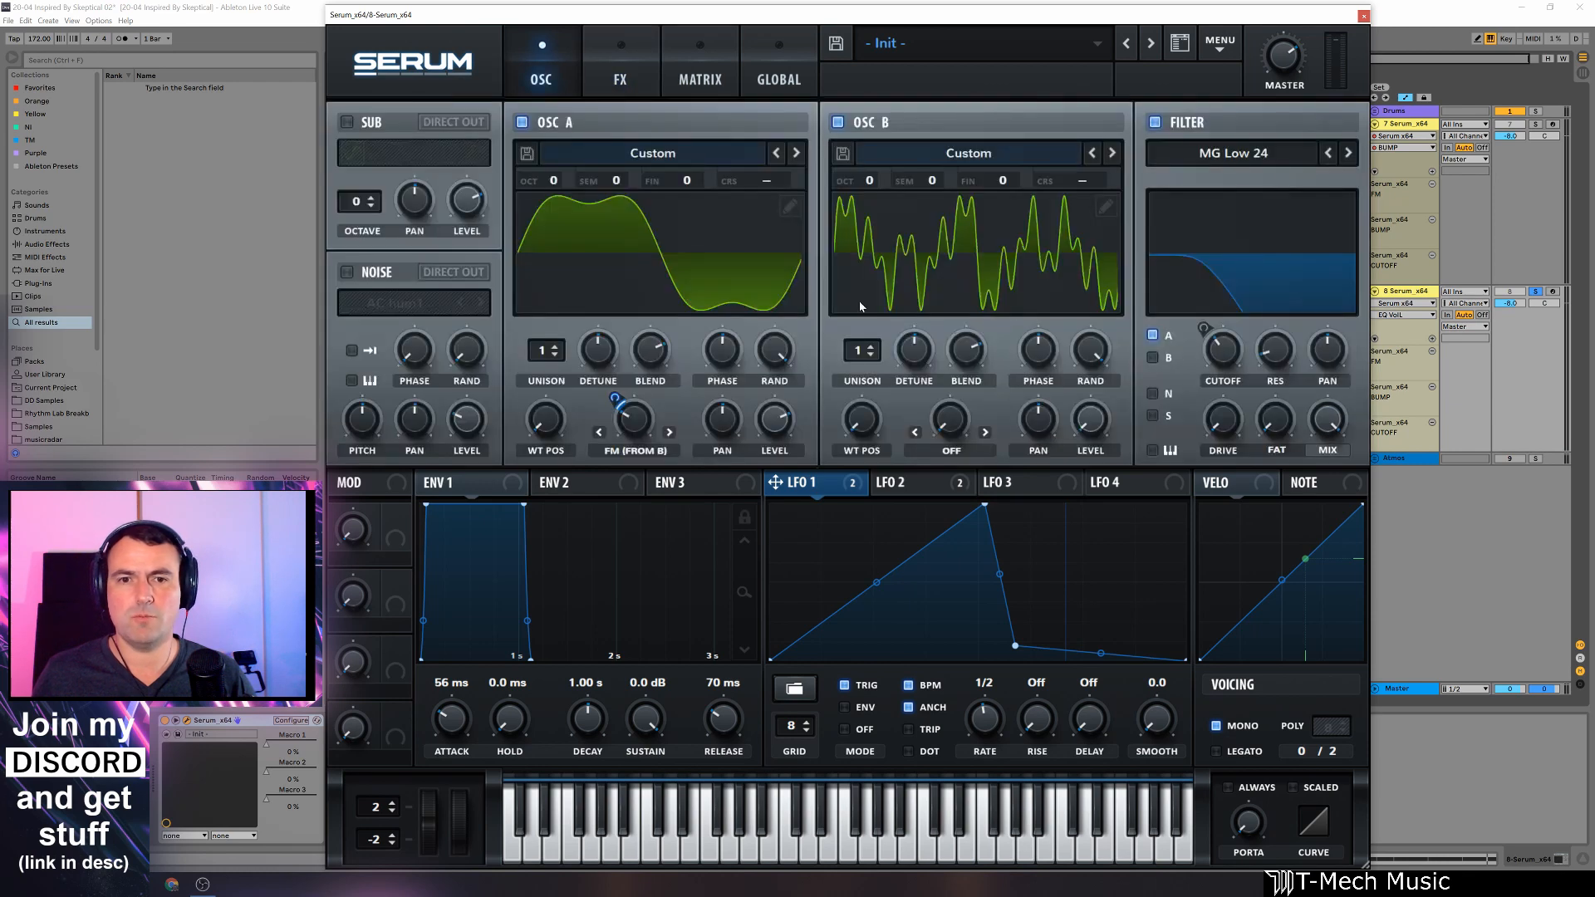
left_click_drag(389, 541, 1213, 371)
left_click_drag(351, 536, 613, 432)
left_click_drag(345, 600, 378, 643)
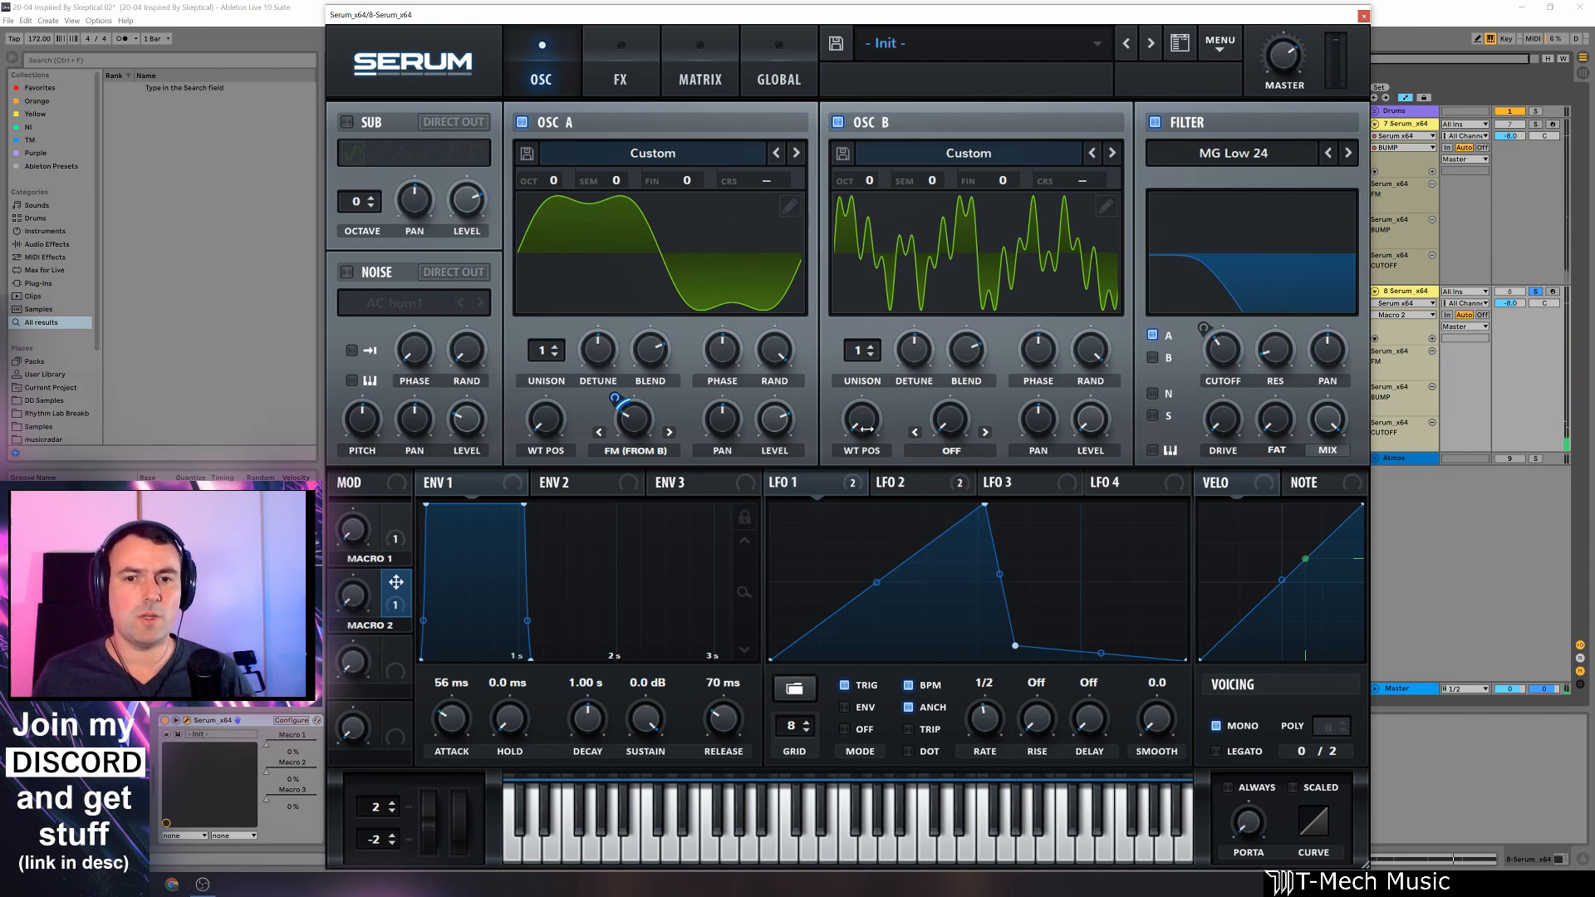
Step: Bring both EQ band gains down to about zero and assign Macro 3 to raise them
left_click(631, 79)
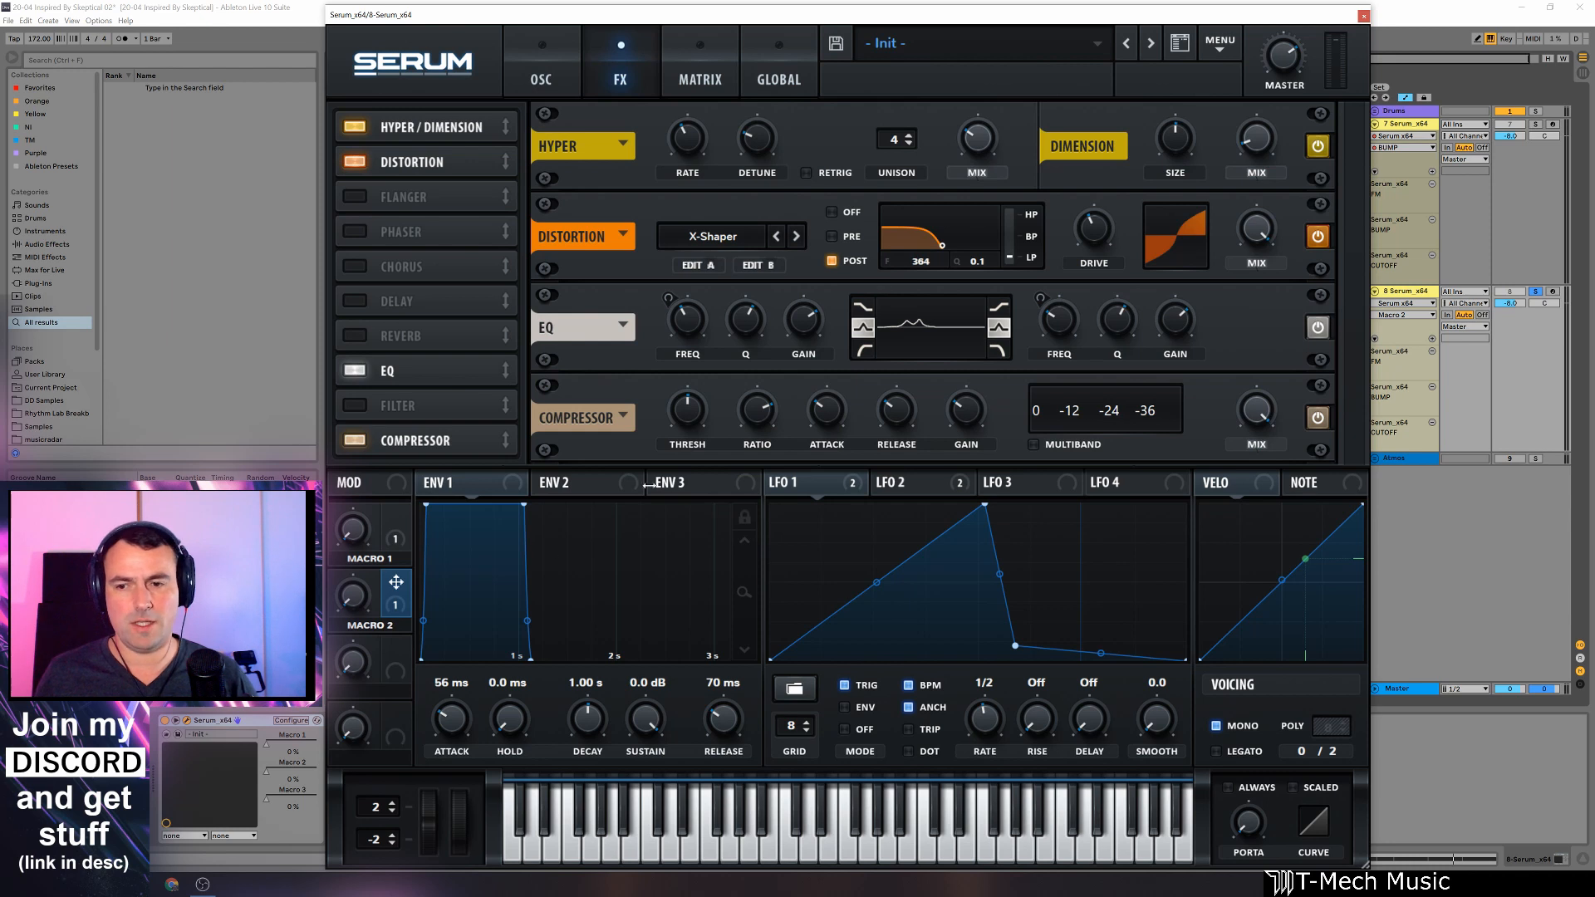
left_click_drag(397, 672, 804, 331)
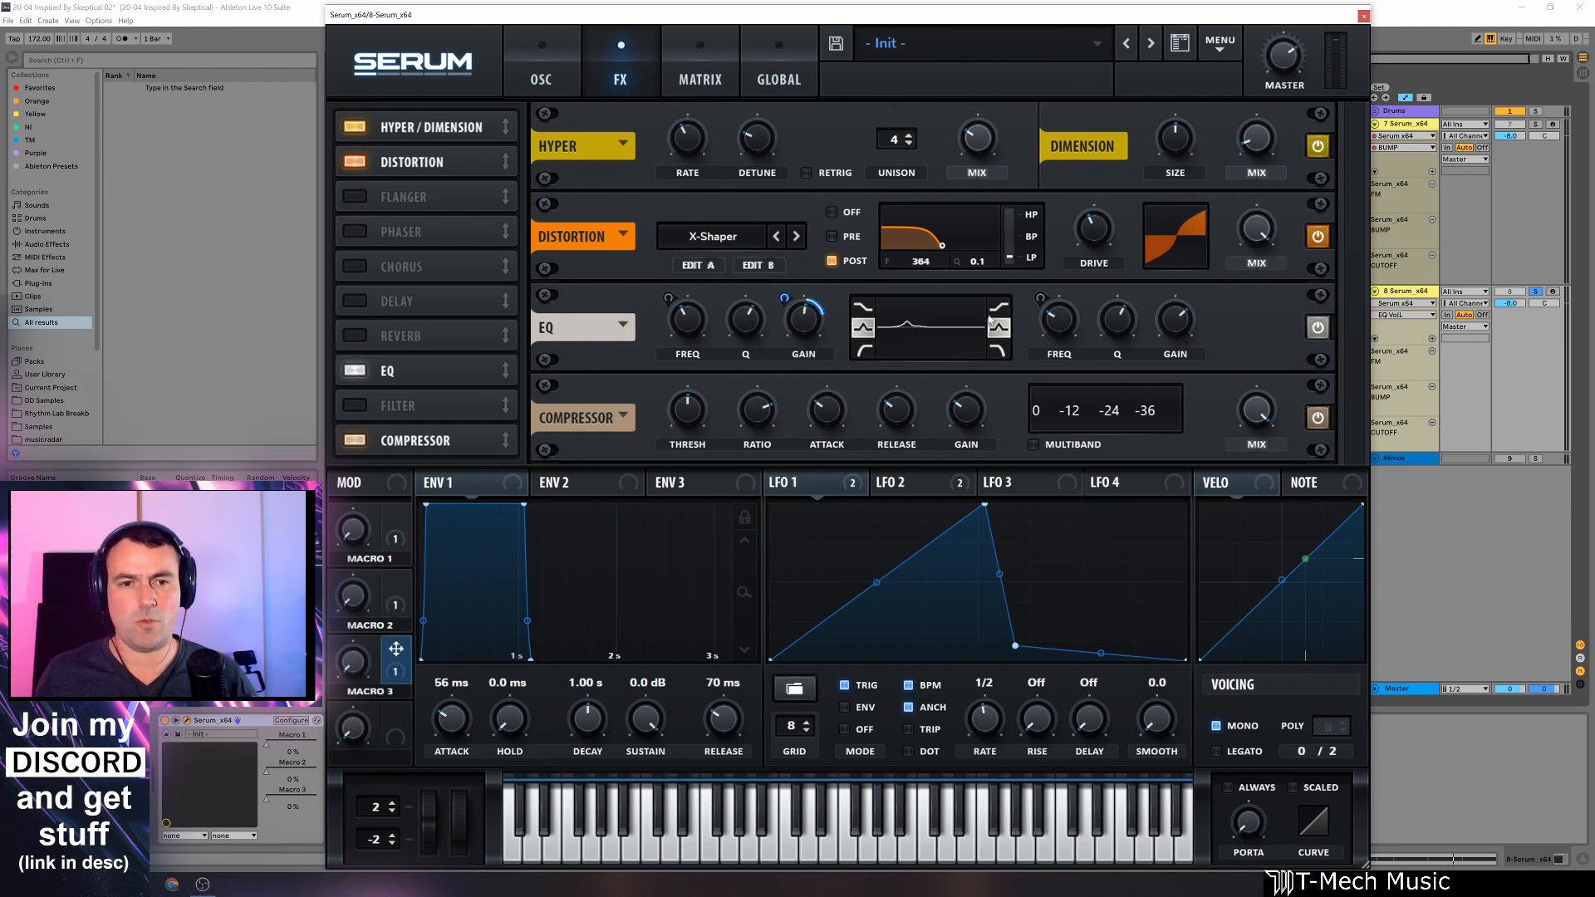
left_click_drag(1175, 320, 1178, 347)
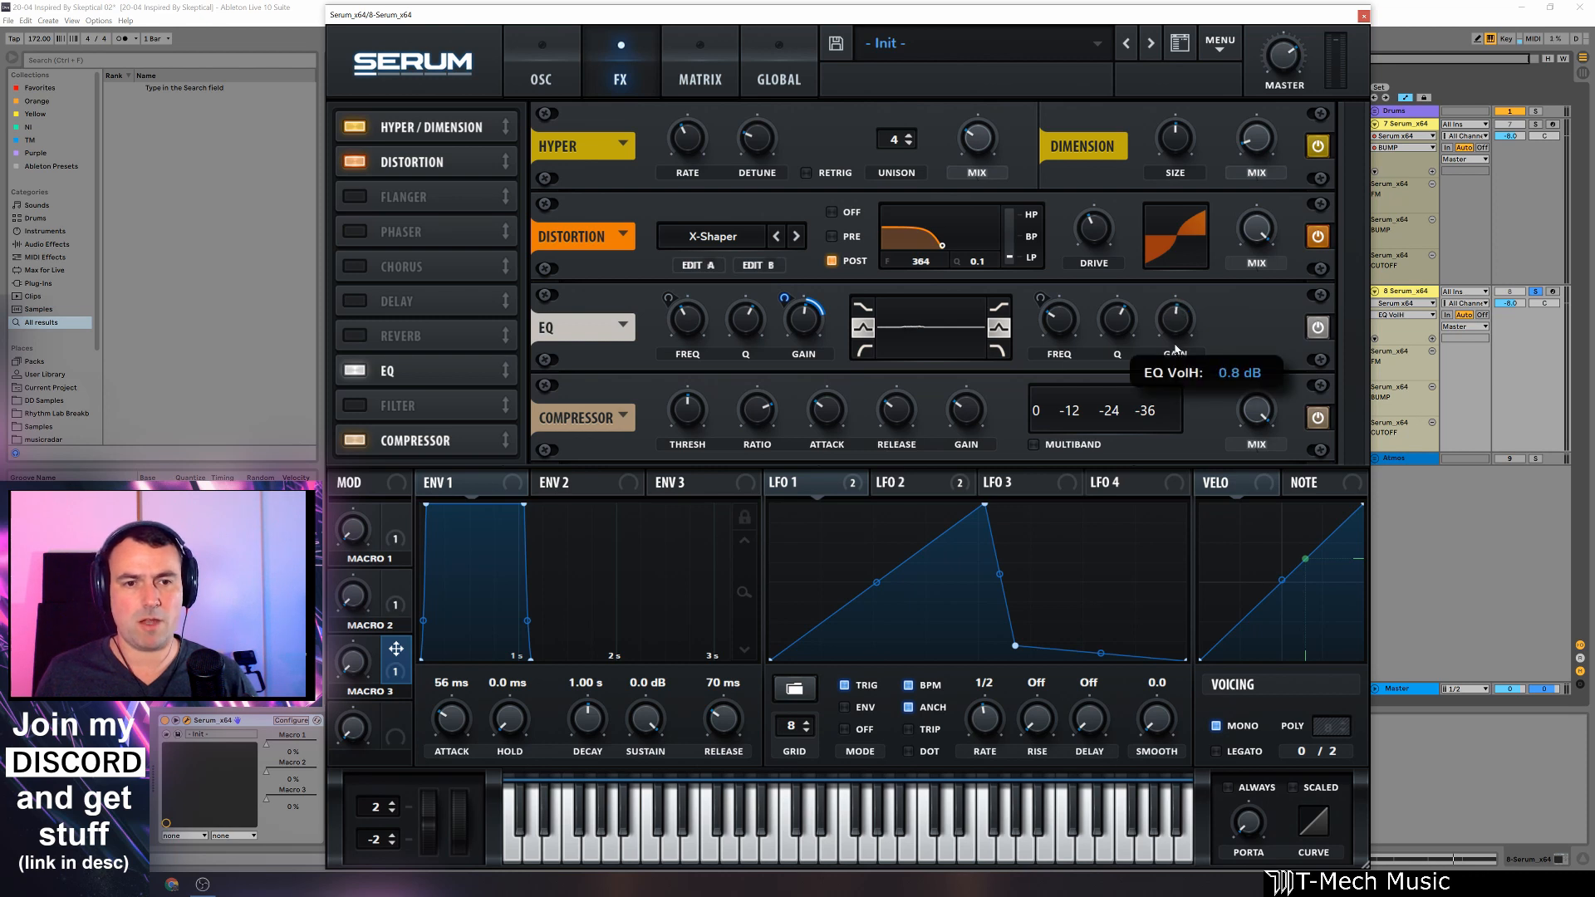
left_click_drag(1204, 326, 1177, 322)
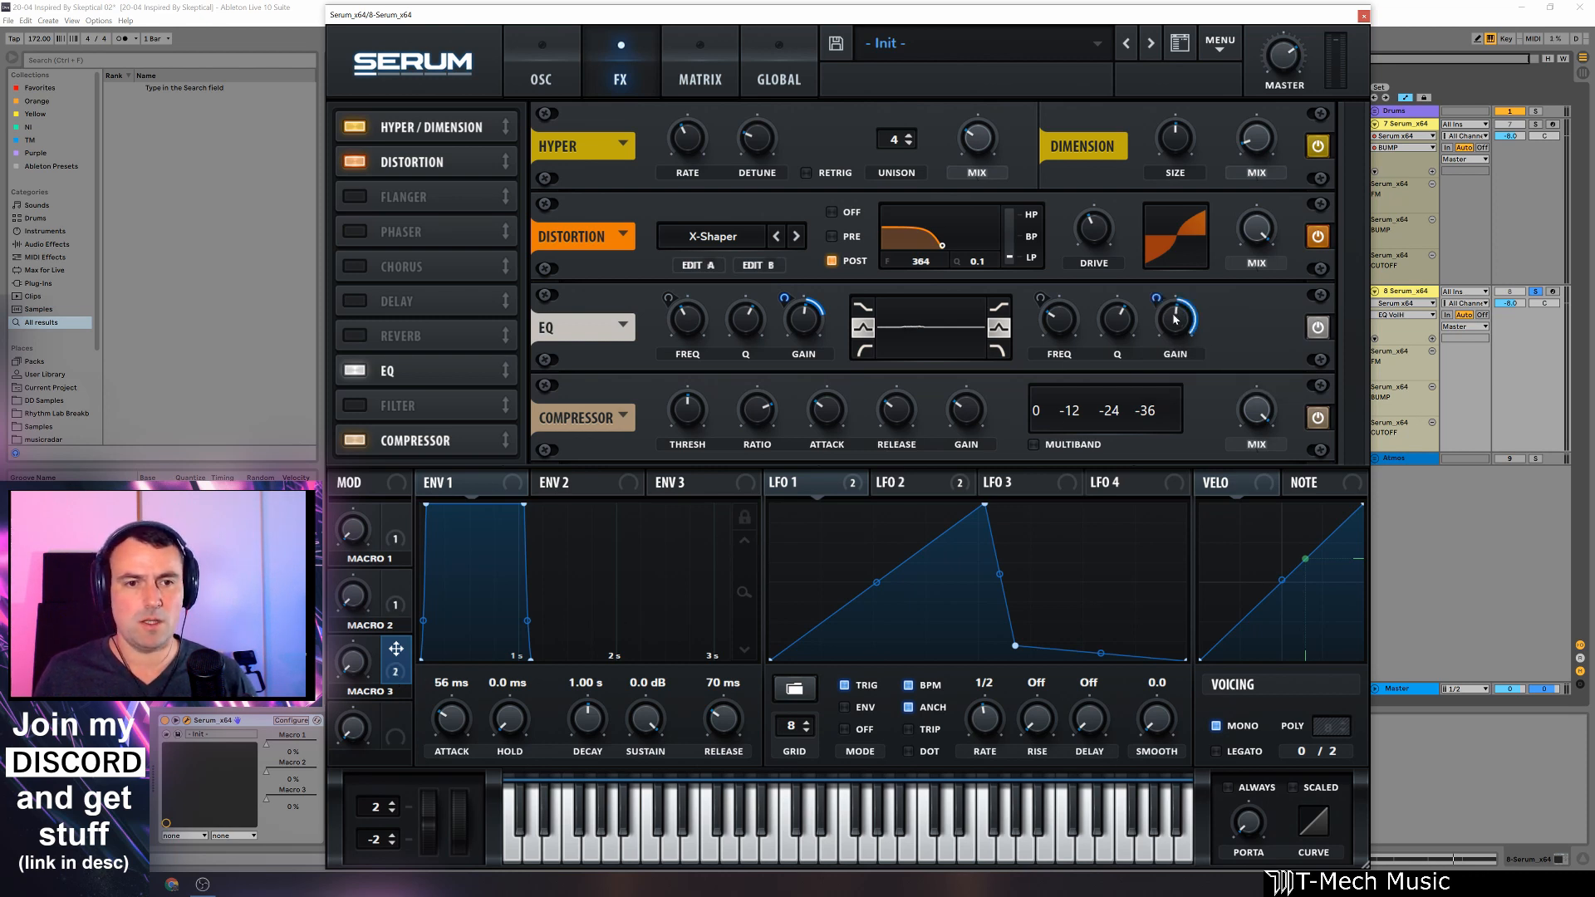
Step: Rename Macros 1, 2 and 3 as CUTOFF, FM and BUMP
double_click(384, 562)
key("ctrl+a")
key("BackSpace")
type("Cutoff")
key("Return")
double_click(383, 627)
key("ctrl+a")
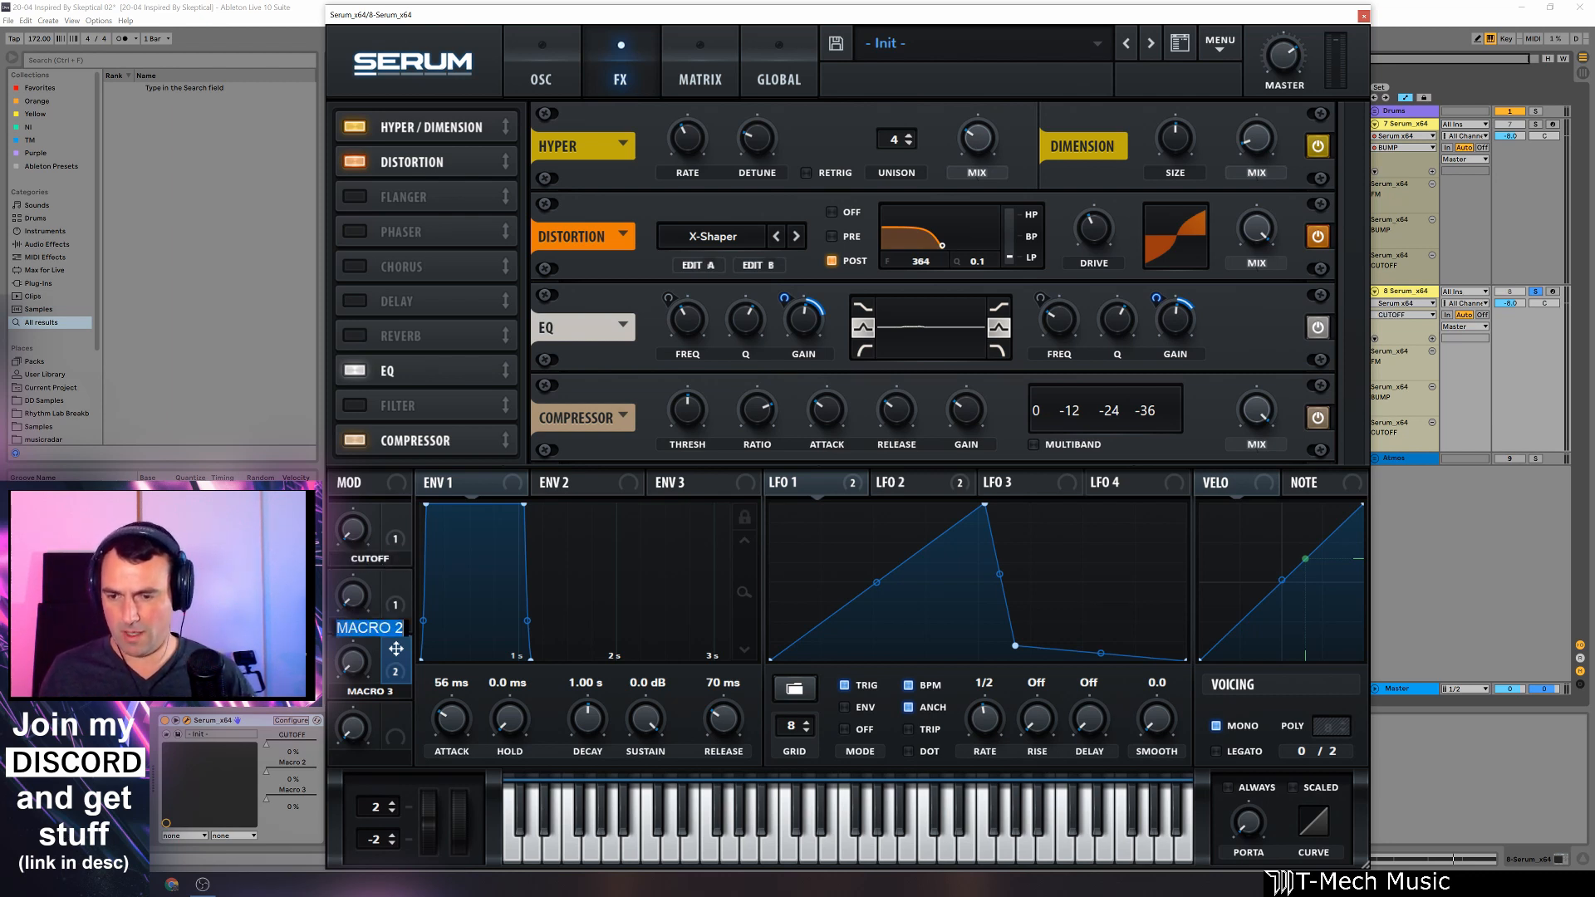
type("FM")
key("Return")
double_click(366, 693)
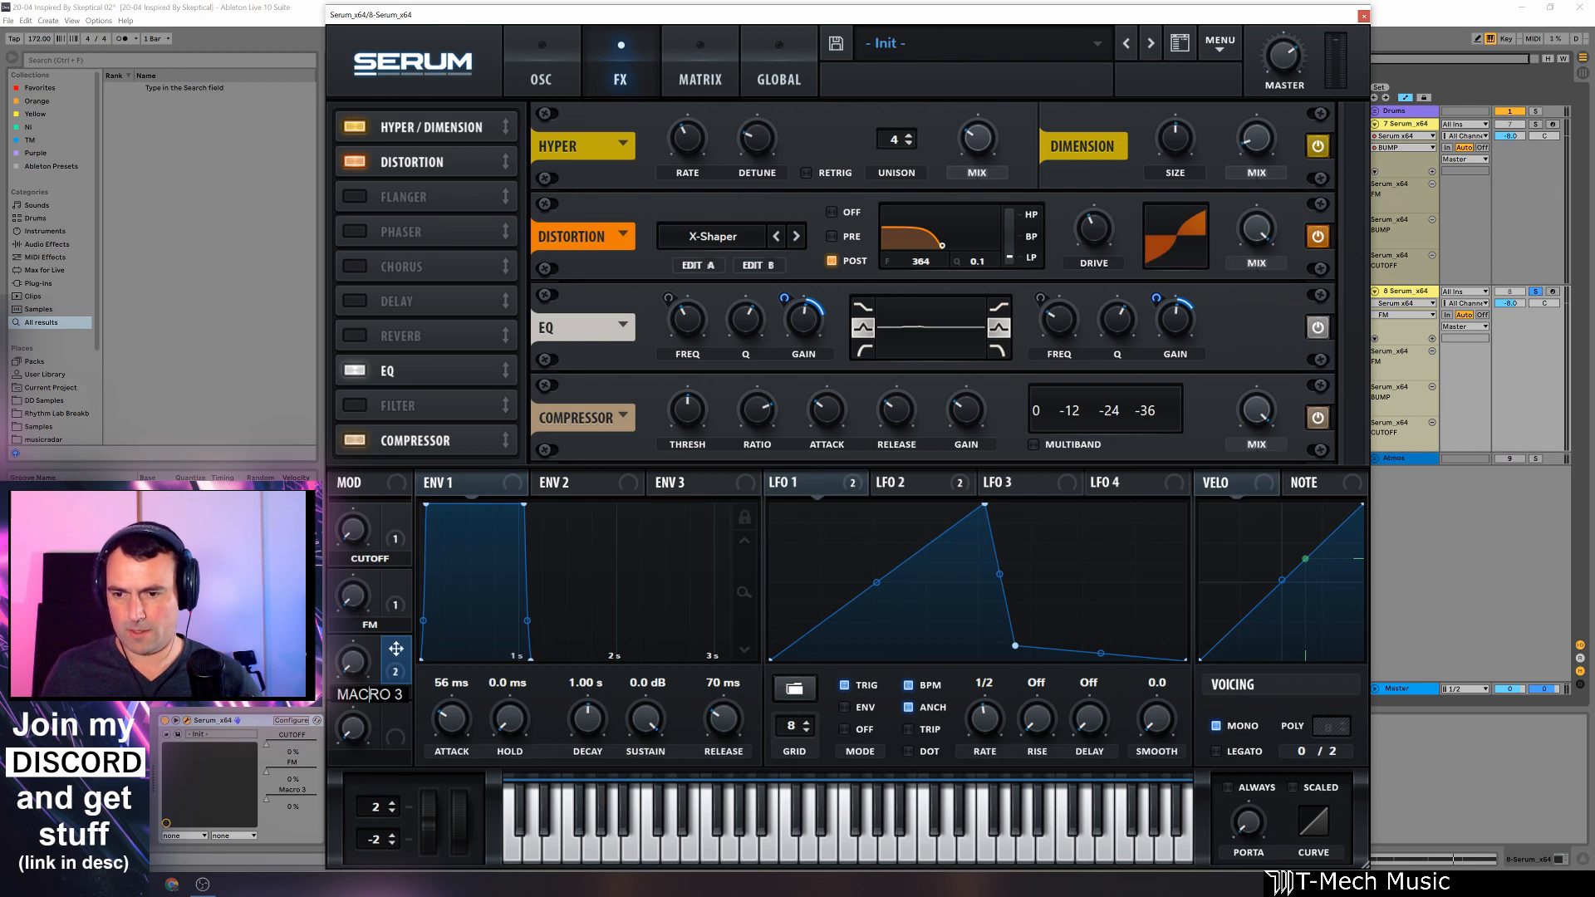
key("ctrl+a")
type("BUMP")
key("Return")
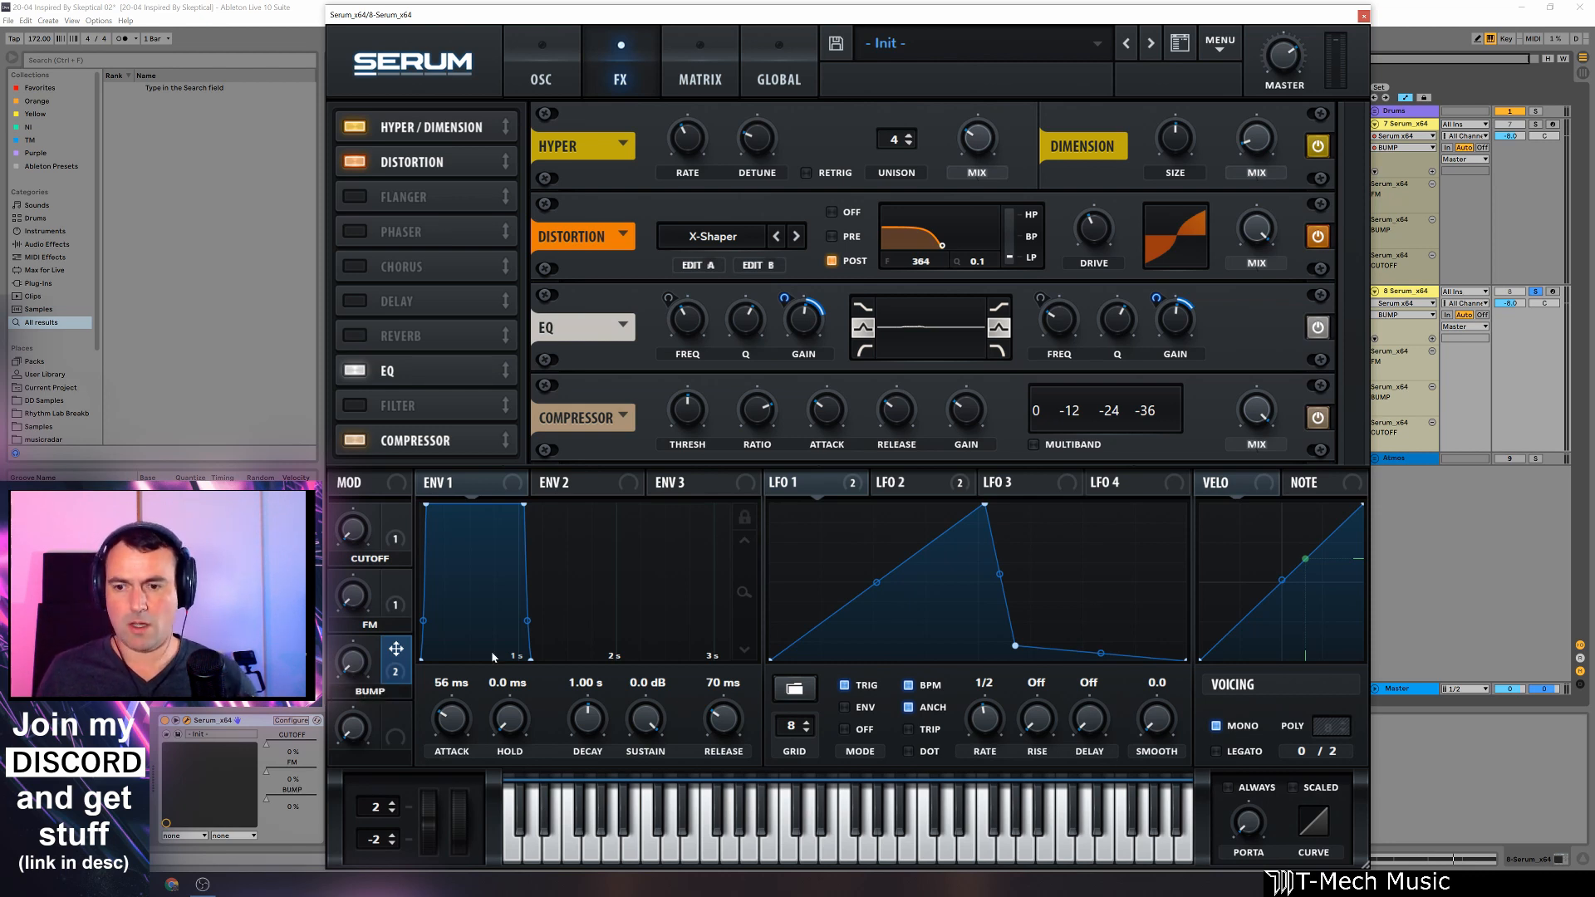
Step: Bypass the EQ, Distortion and Hyper/Dimension effects, leaving the Compressor active
left_click(550, 79)
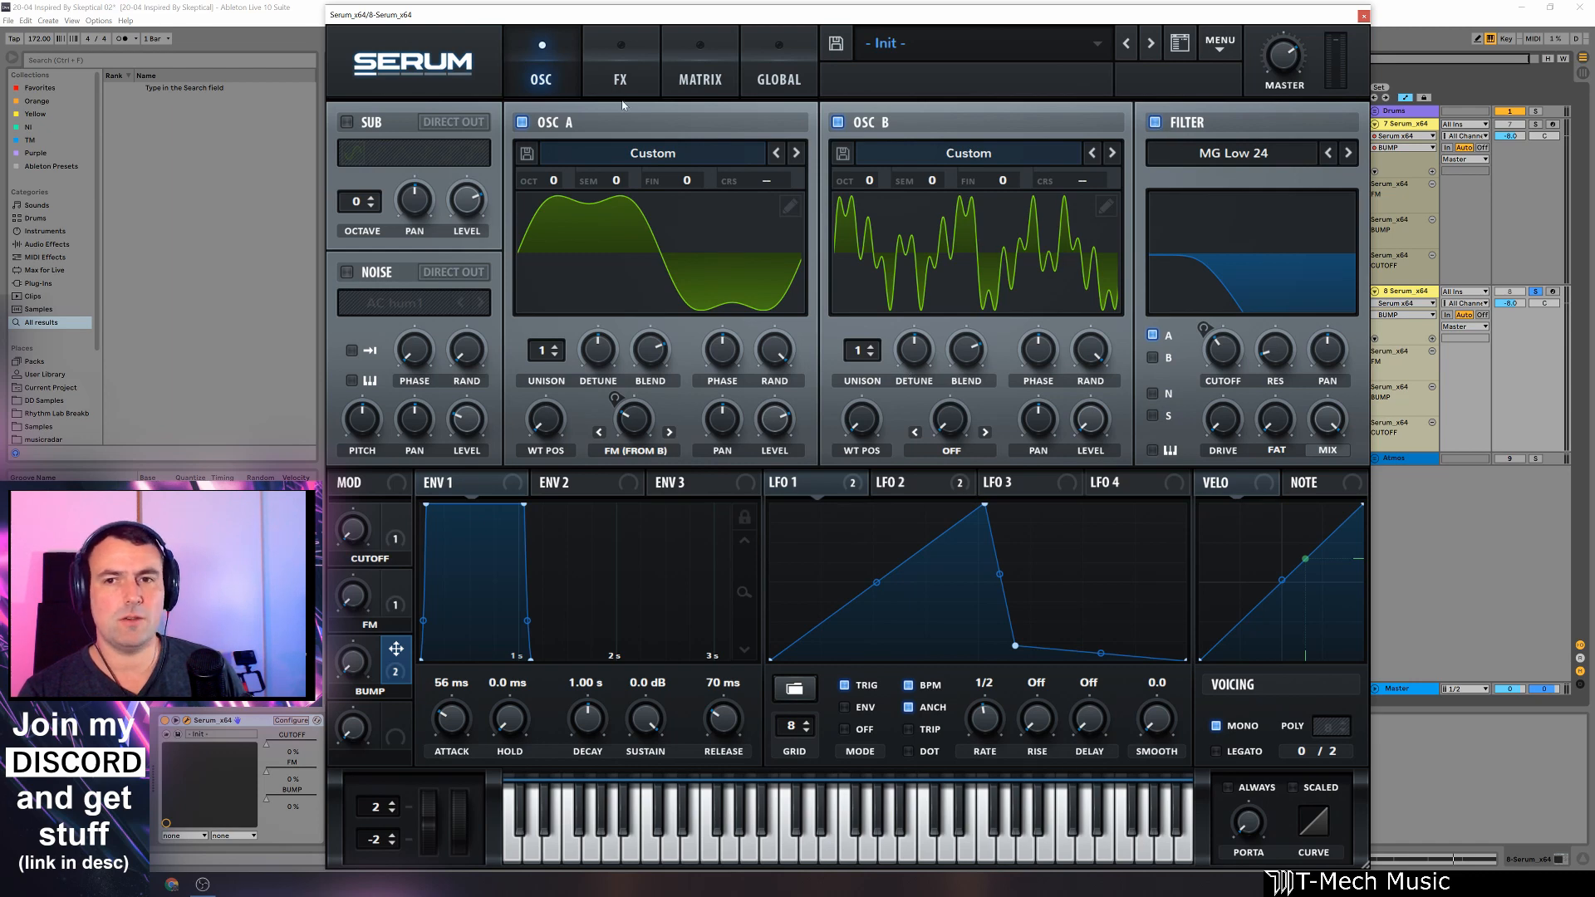
left_click(619, 75)
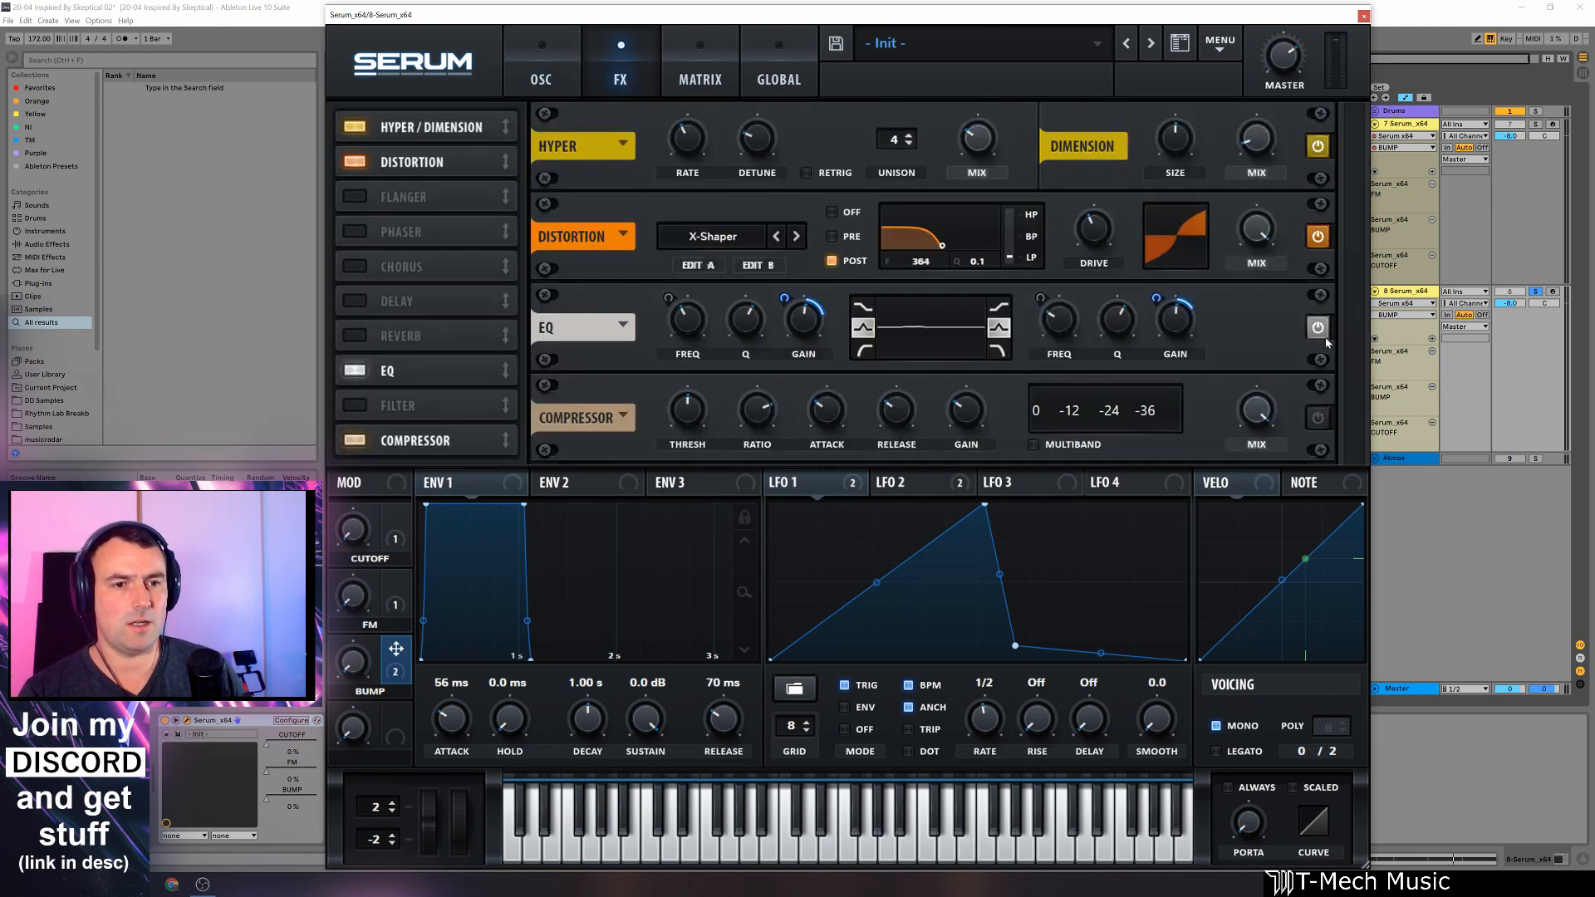
left_click(1317, 327)
left_click(1317, 236)
left_click(1317, 146)
Step: Switch the MG Low 24 filter off and back on, and play back the patch
left_click(536, 79)
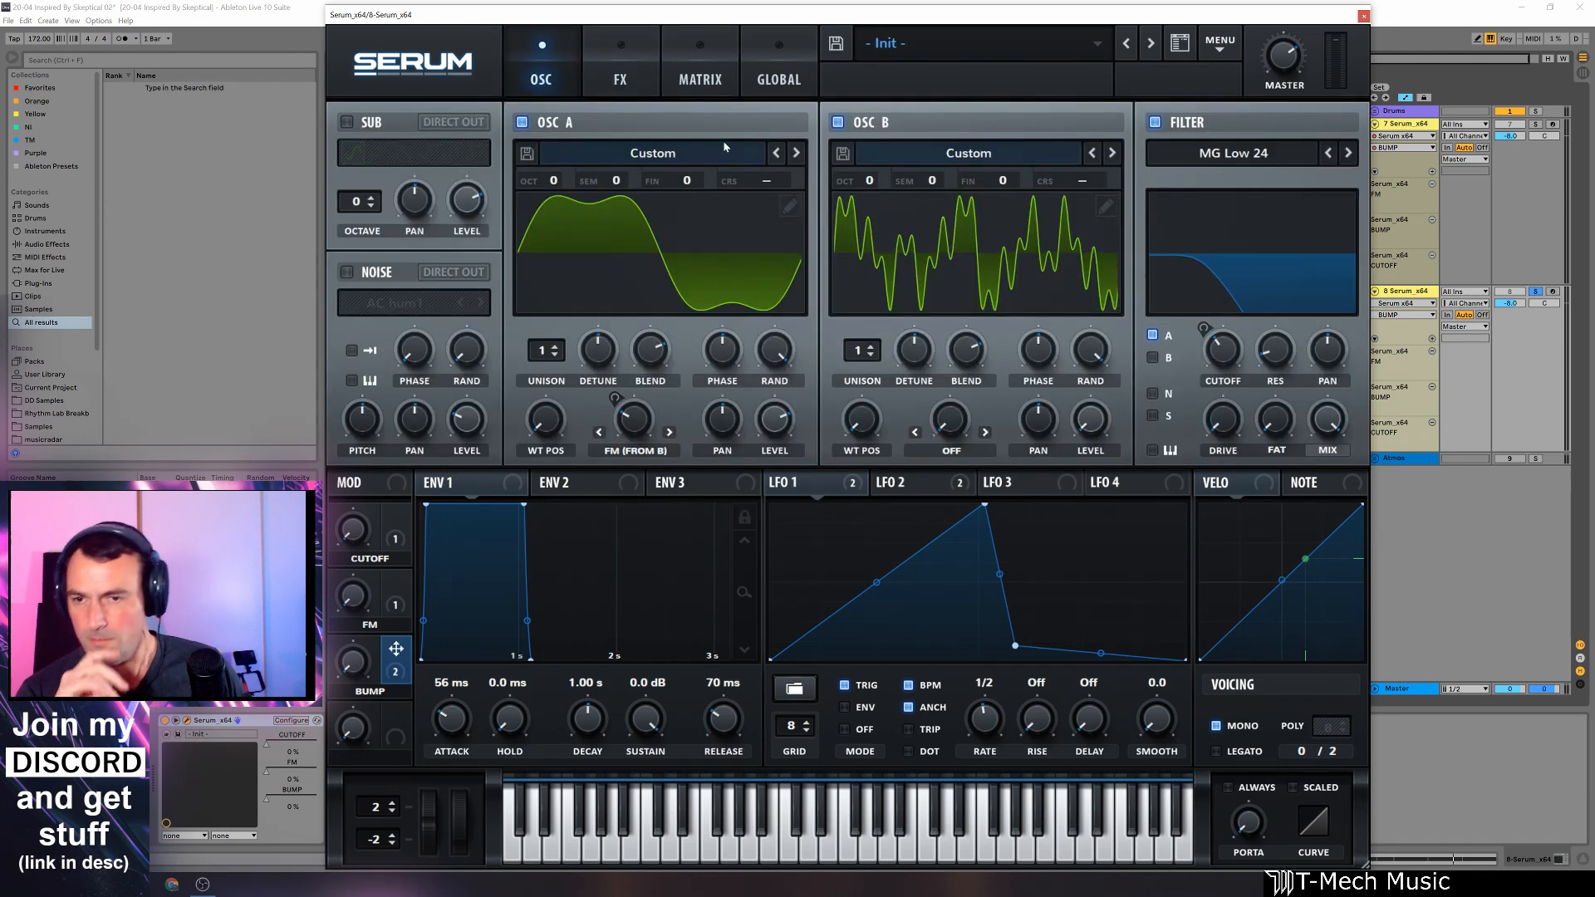
left_click(1171, 123)
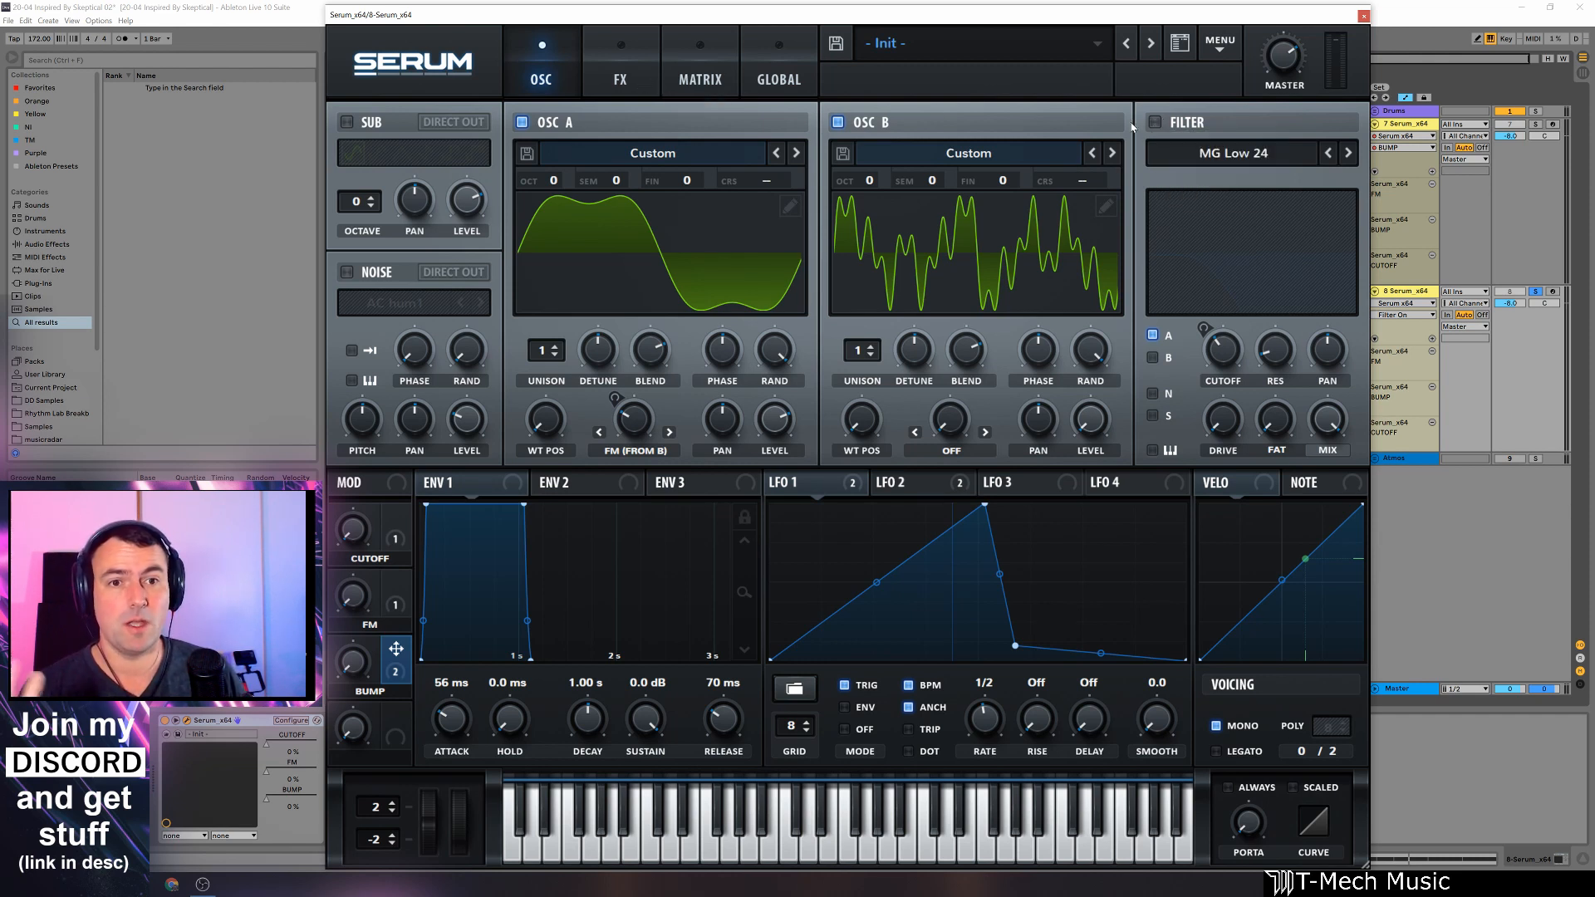
left_click(607, 88)
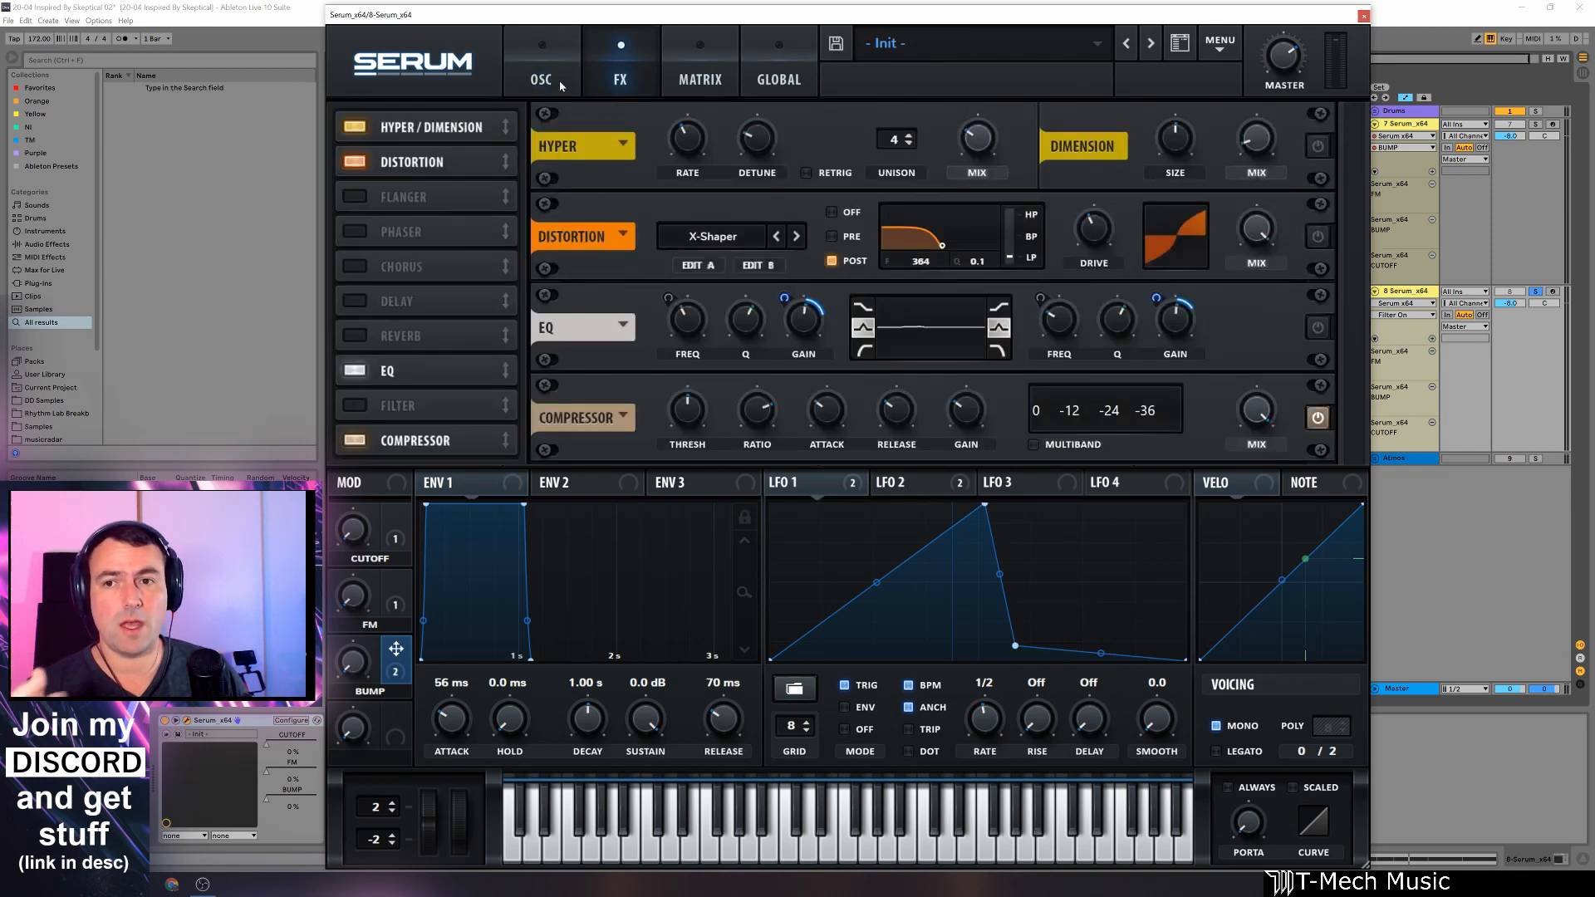
left_click(521, 78)
left_click(1154, 122)
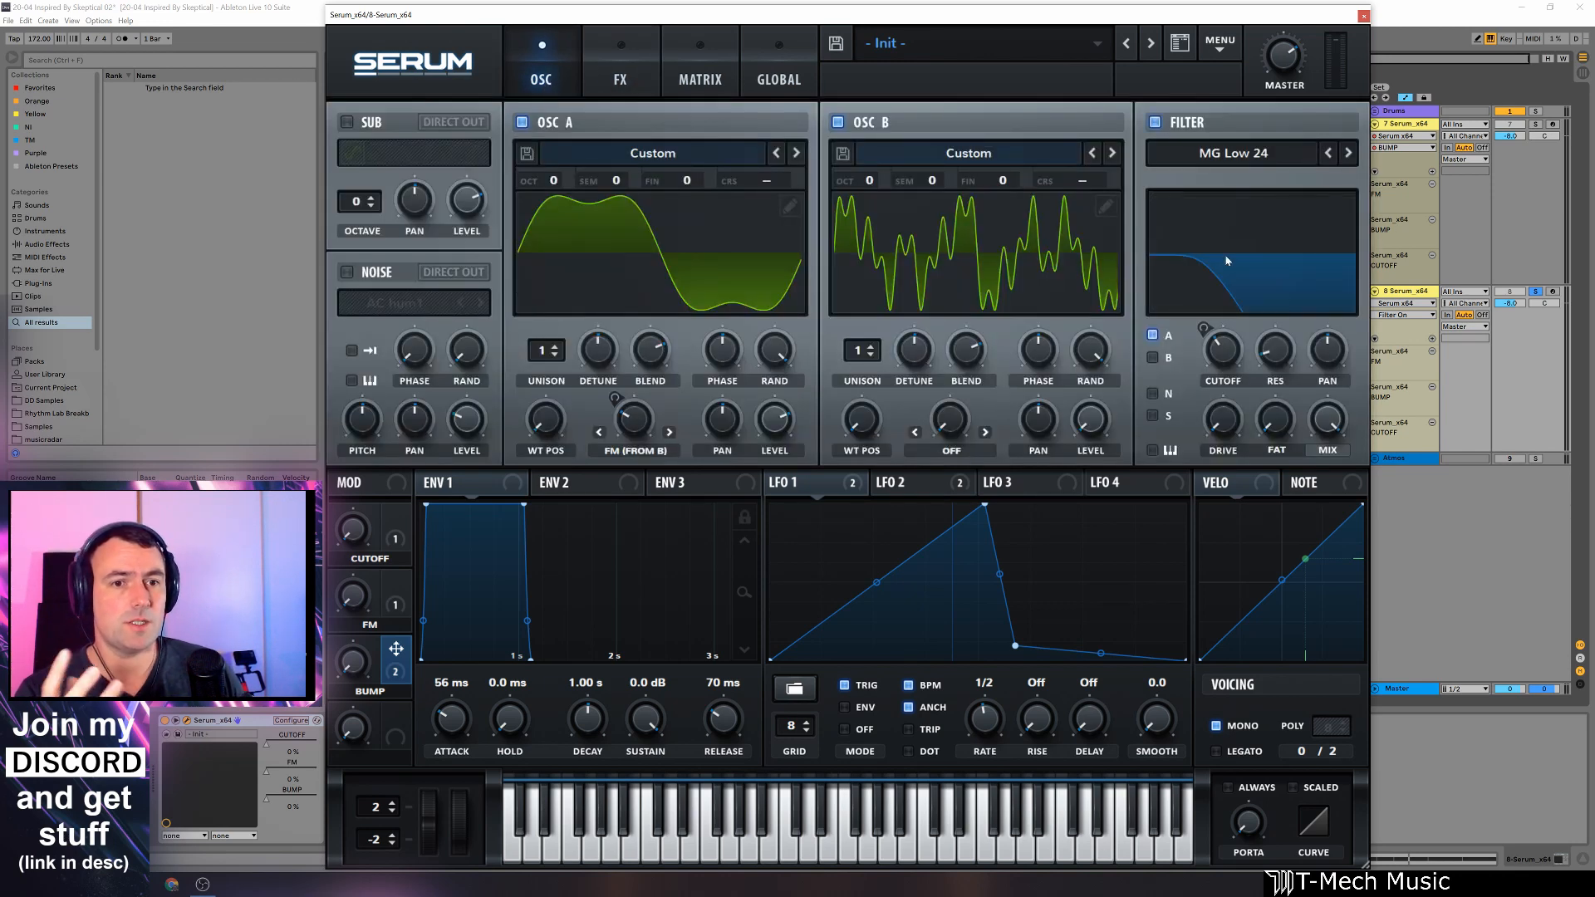
key("space")
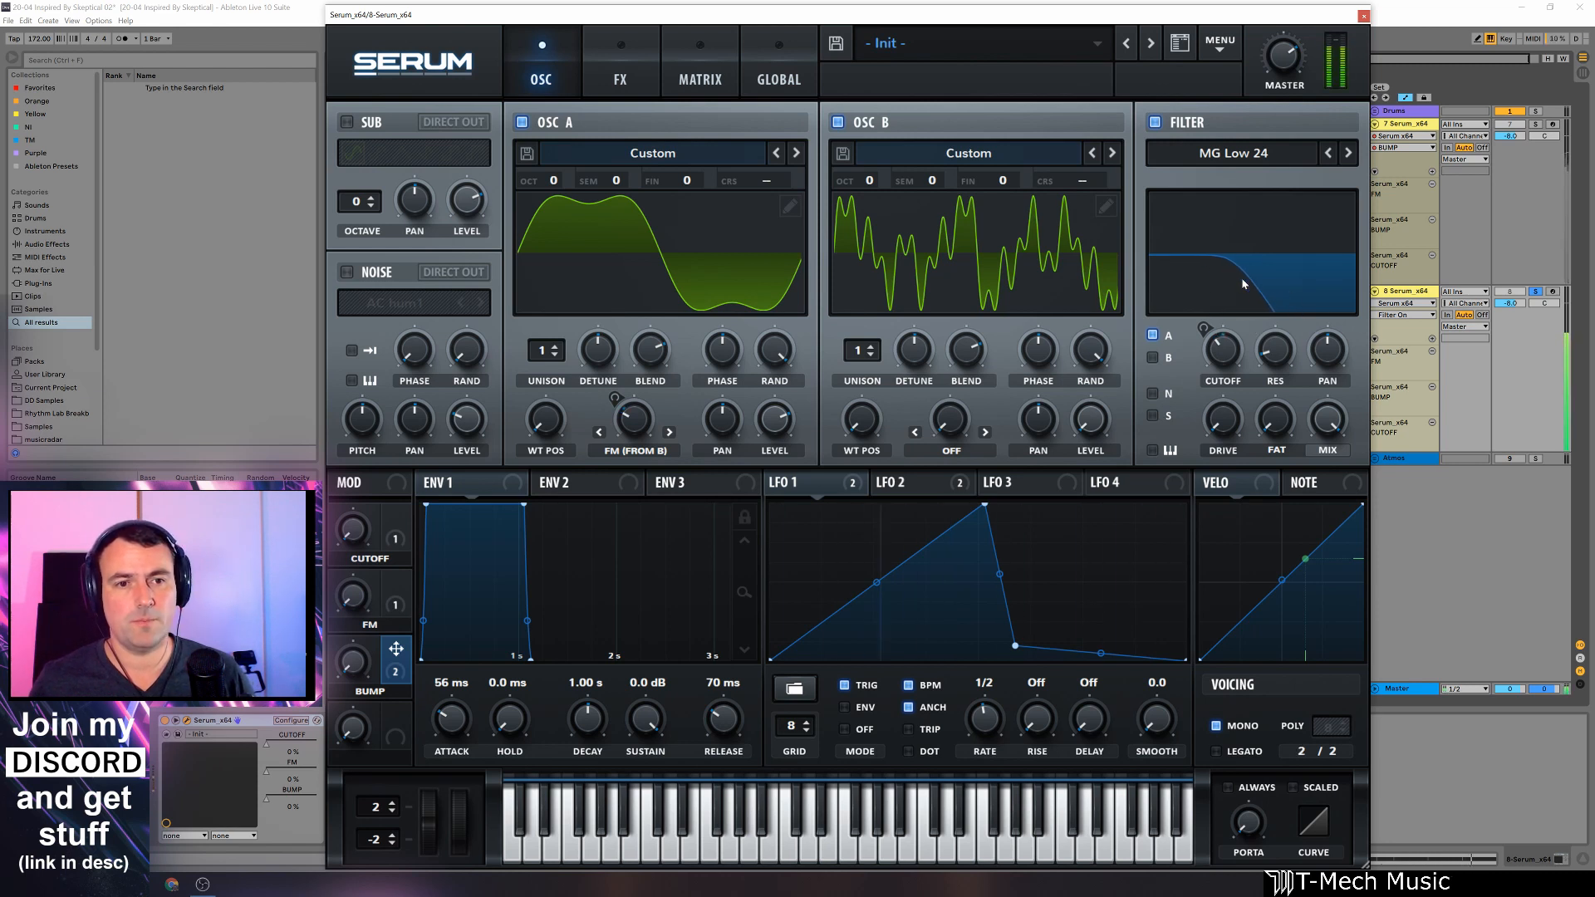
Step: Stop playback, display LFO 2, and switch the Hyper/Dimension, Distortion and EQ effects back on
key("space")
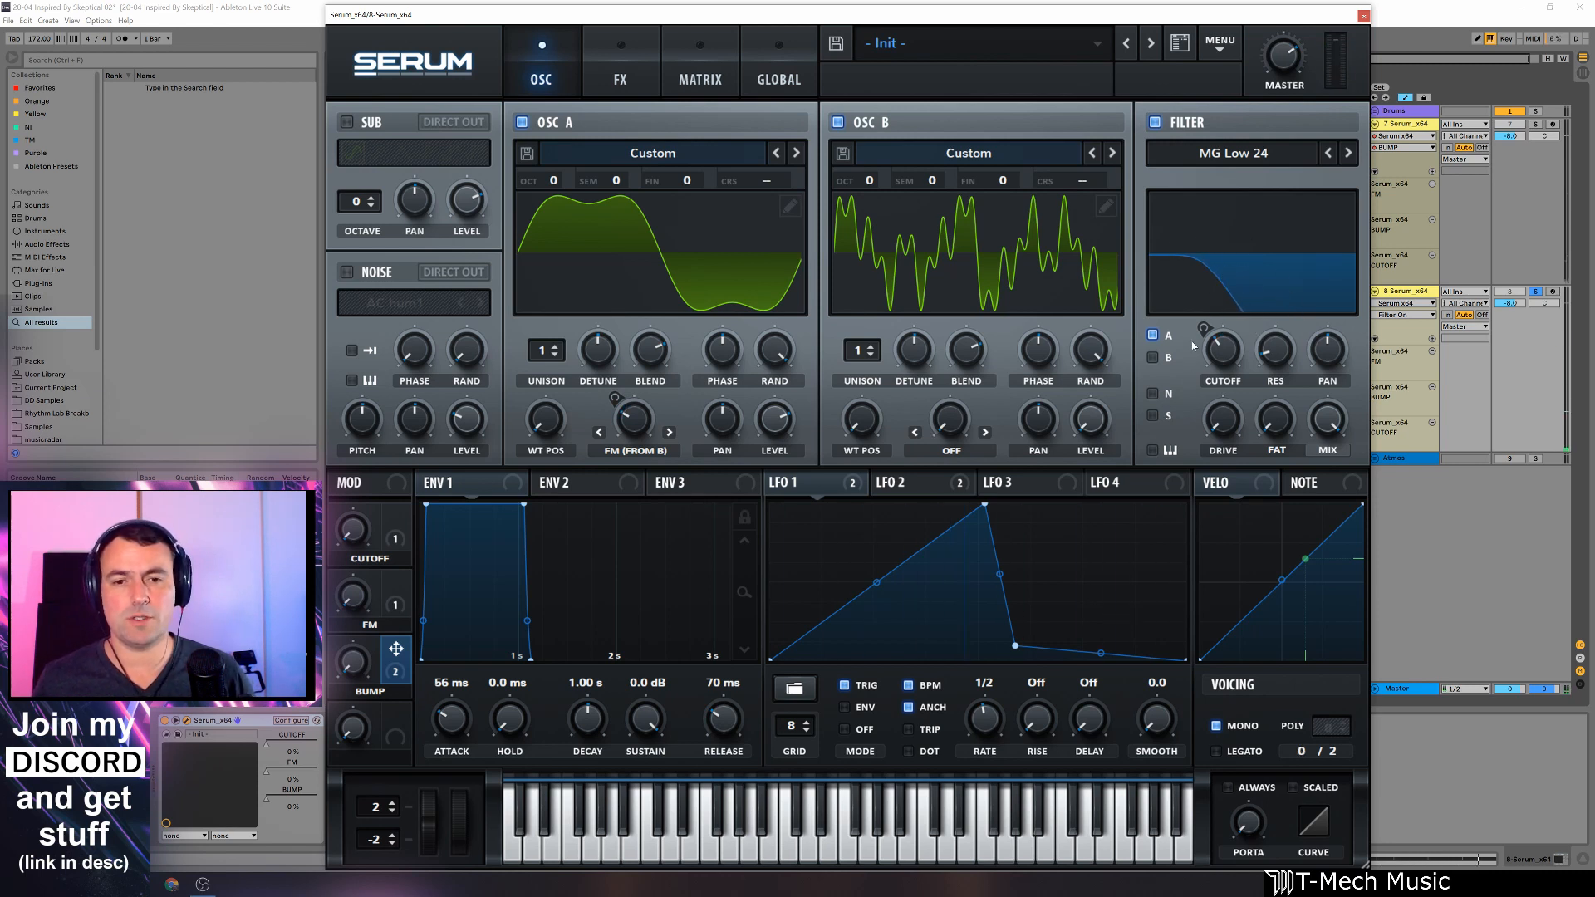
left_click(890, 481)
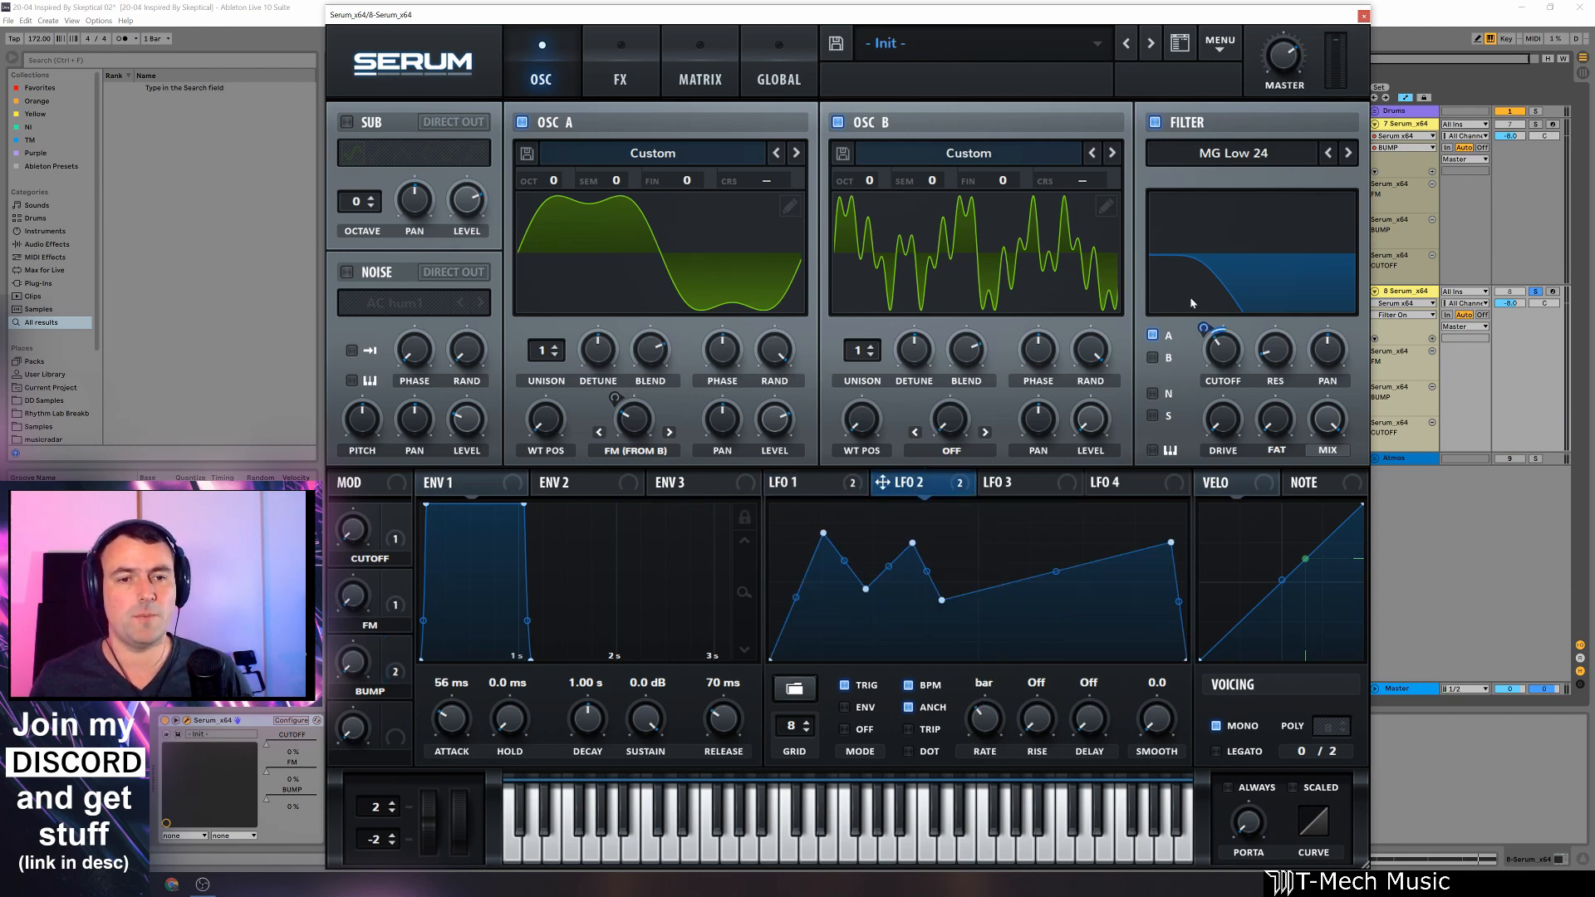
left_click(625, 79)
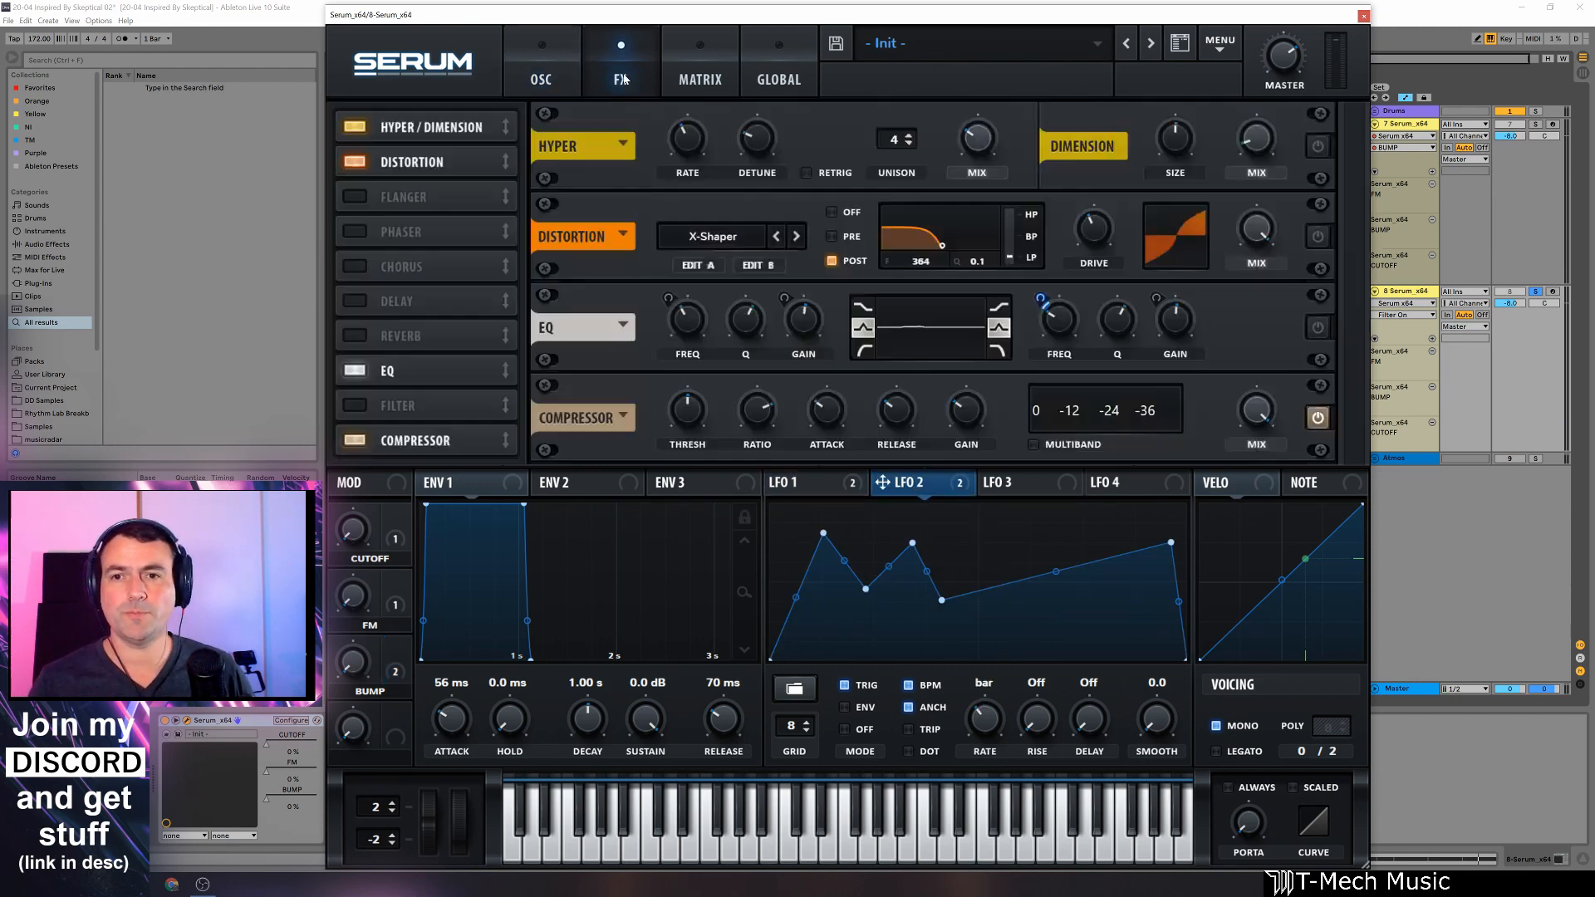
left_click(1318, 147)
left_click(1319, 238)
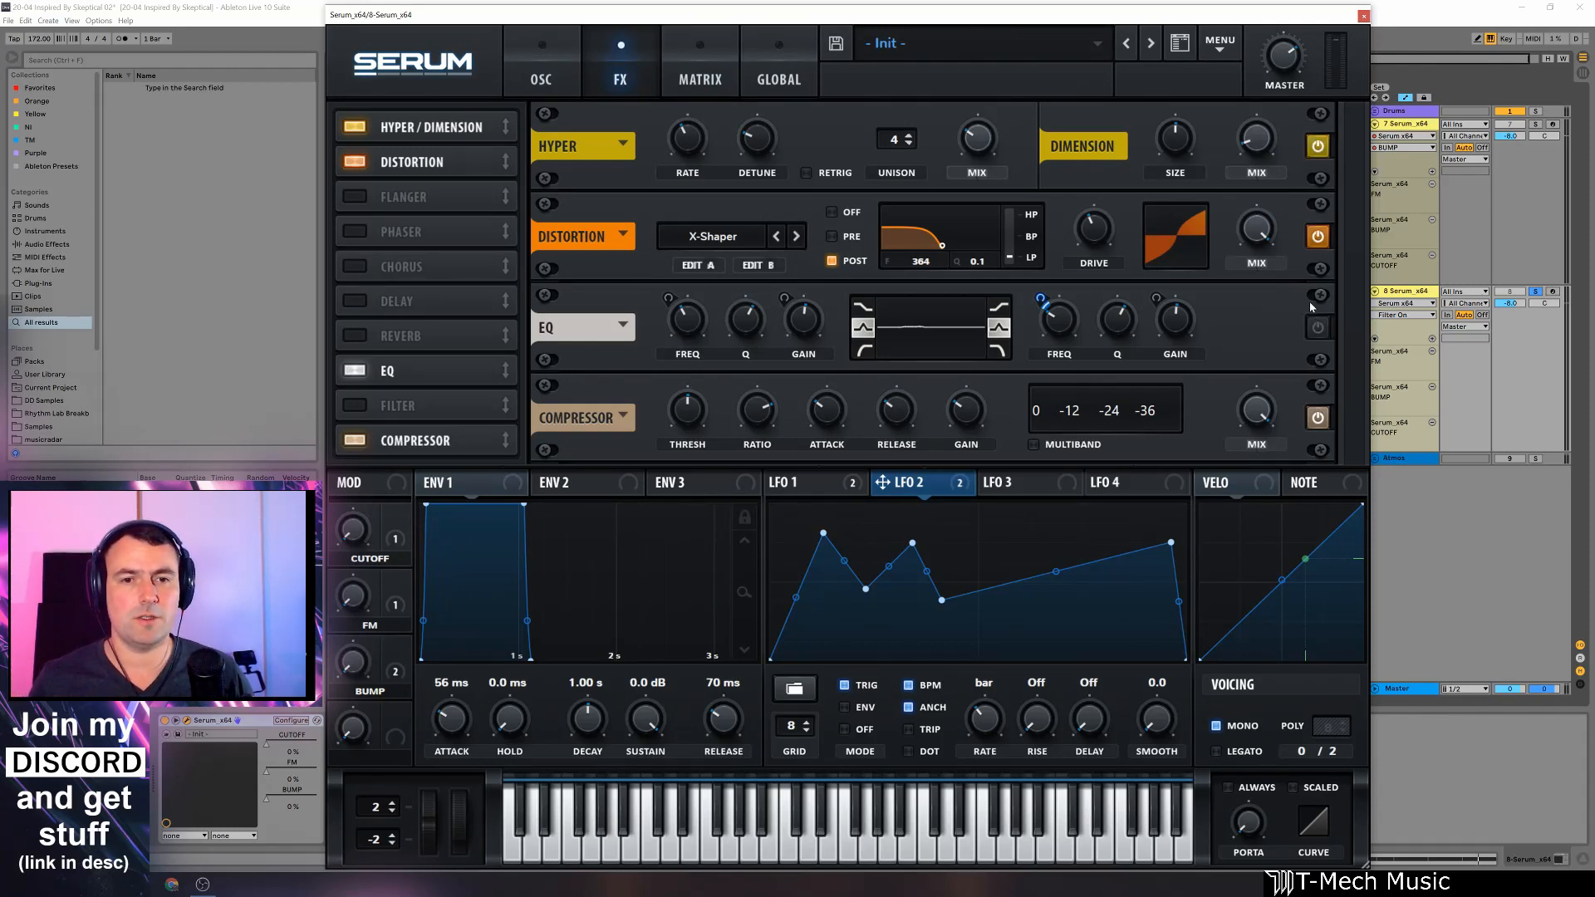
left_click(1320, 328)
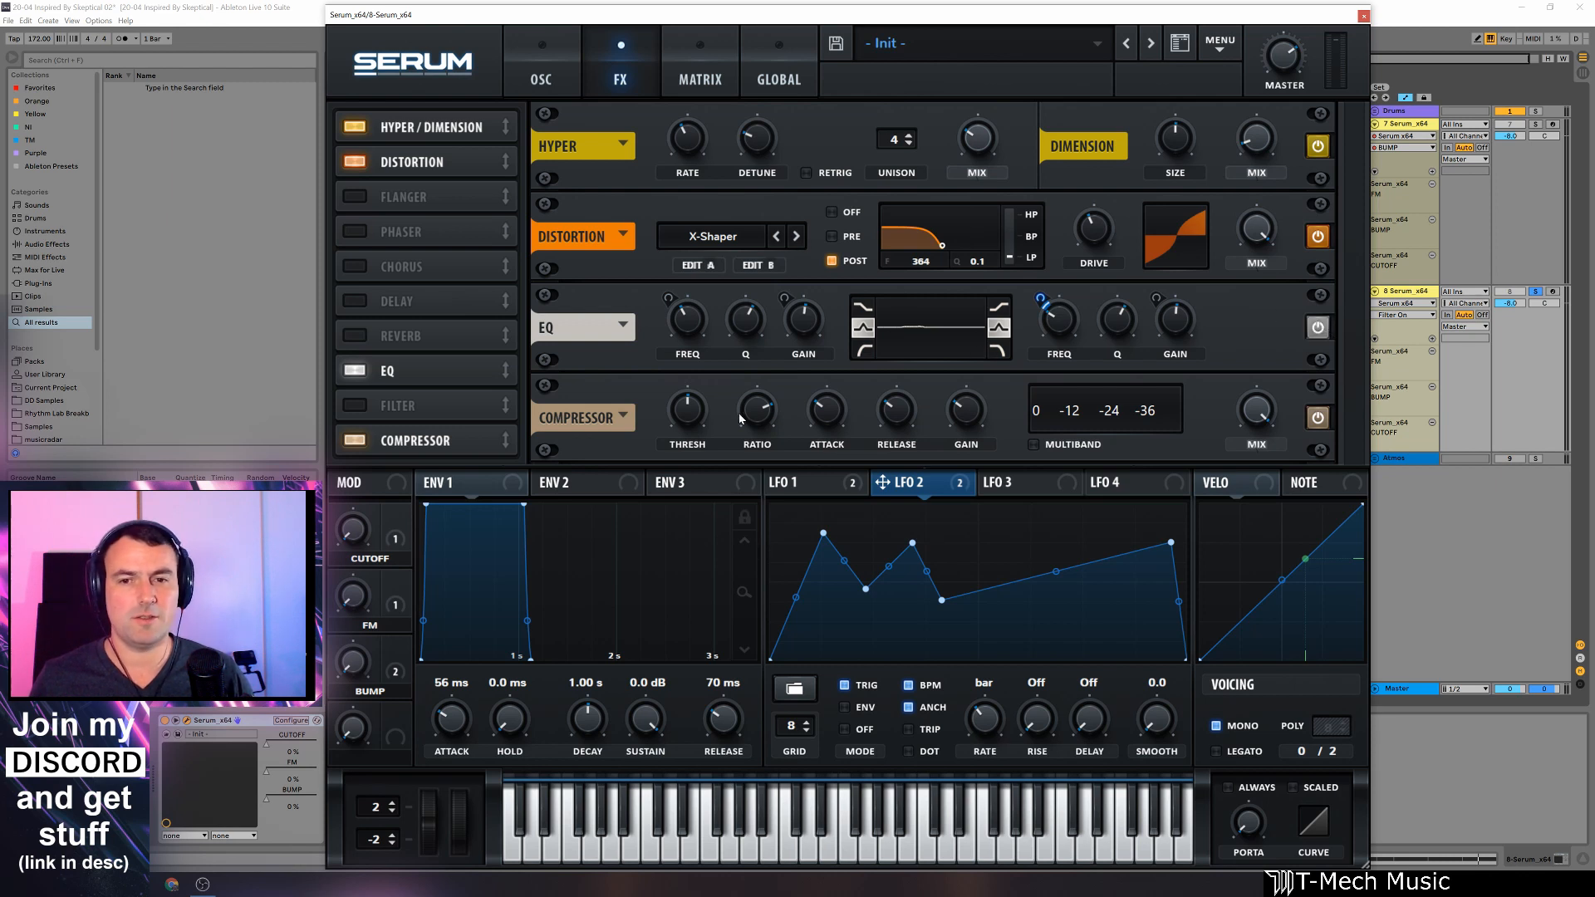
Step: Set the CUTOFF macro to 13%, FM to 27% and BUMP to 52% while the patch plays
left_click_drag(363, 644, 365, 625)
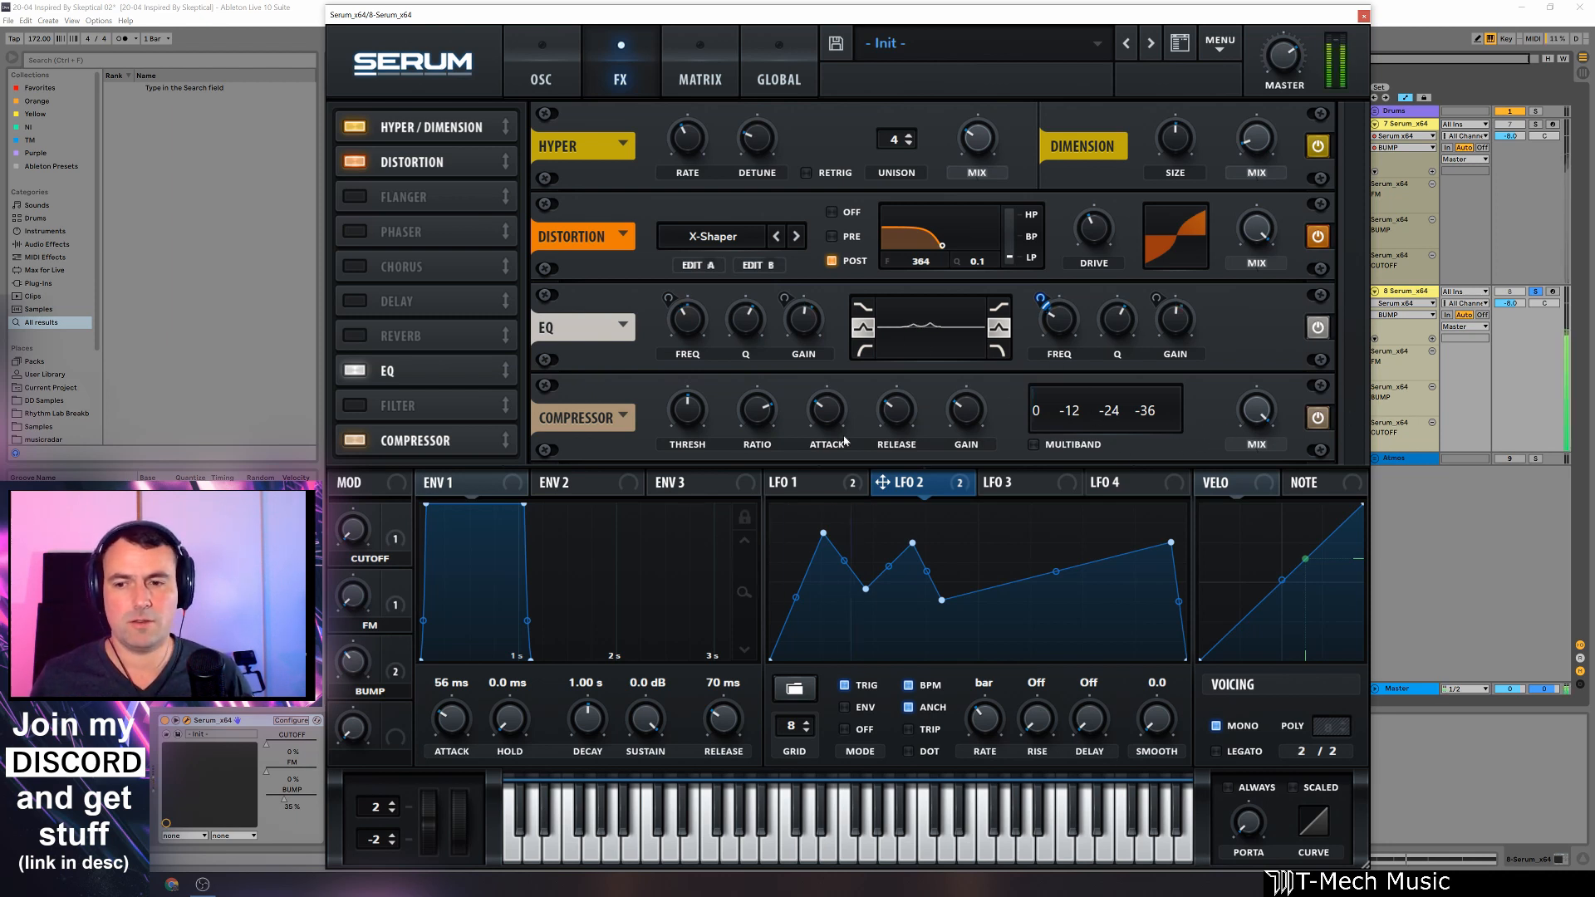
left_click_drag(358, 664, 359, 653)
left_click_drag(355, 598, 350, 512)
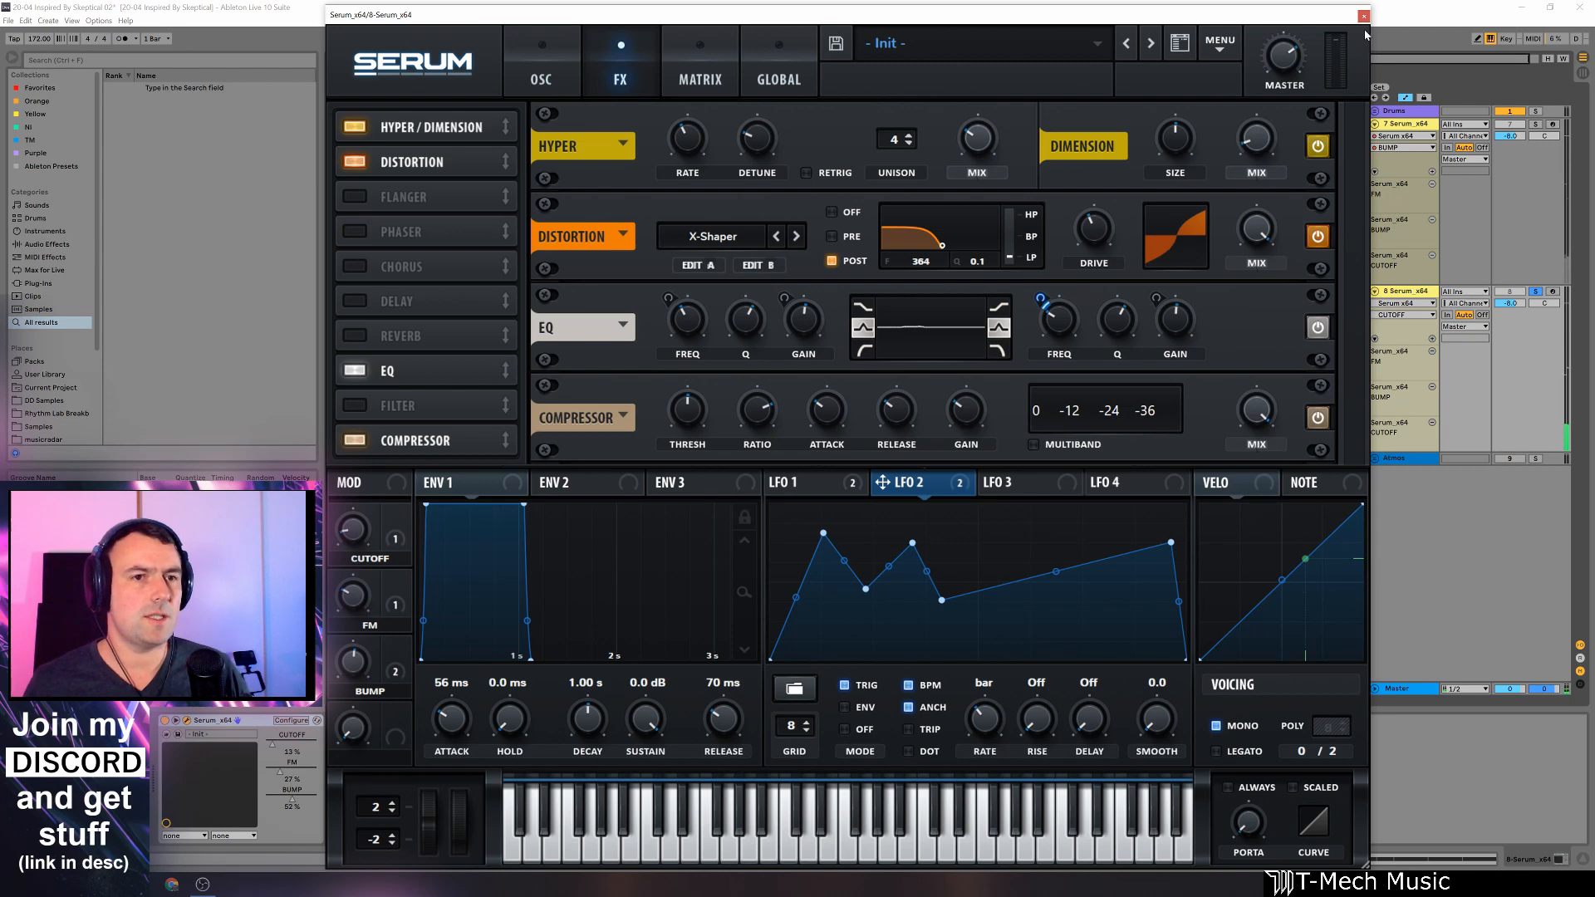
left_click_drag(1339, 18, 1342, 20)
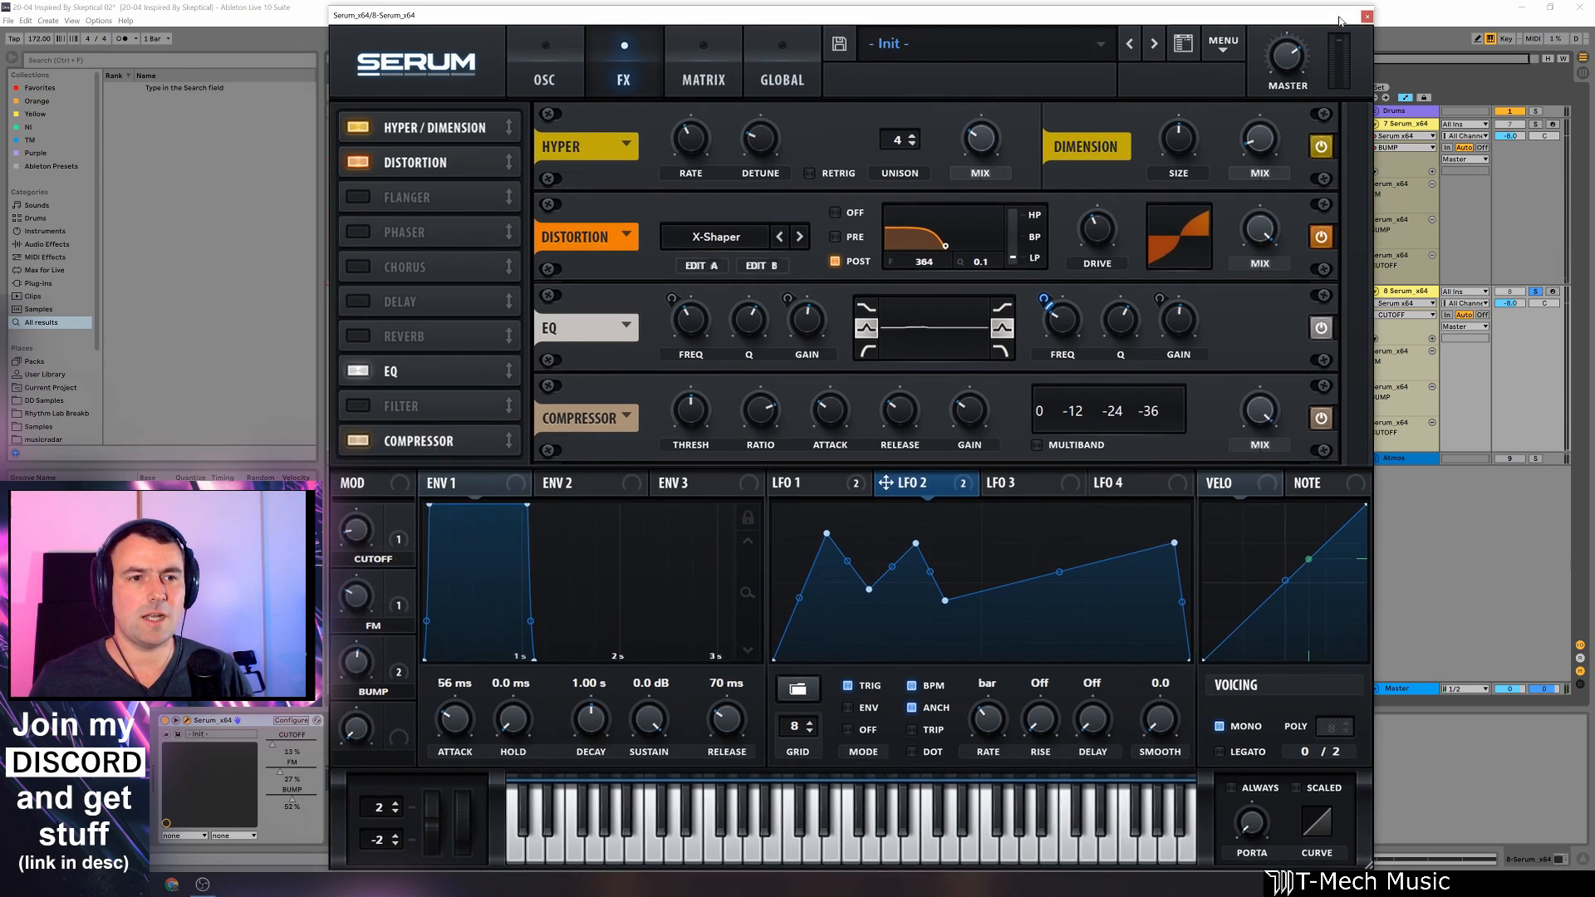
Step: Compare the new patch with the original by soloing track 7 Serum_x64, then track 8 Serum_x64
left_click(1536, 123)
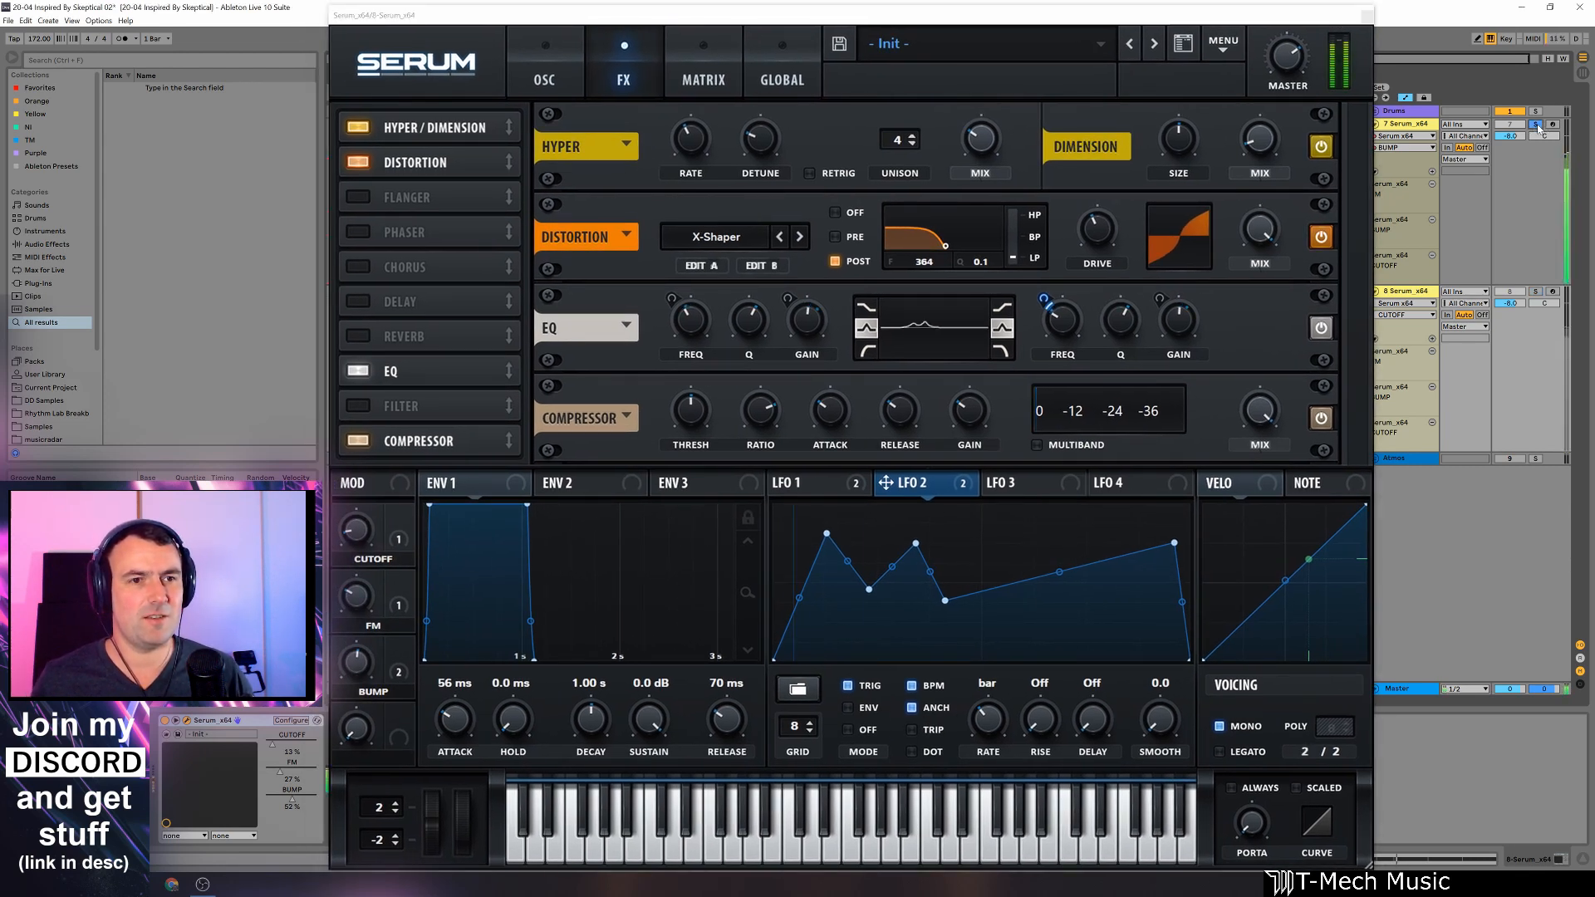
left_click(1535, 291)
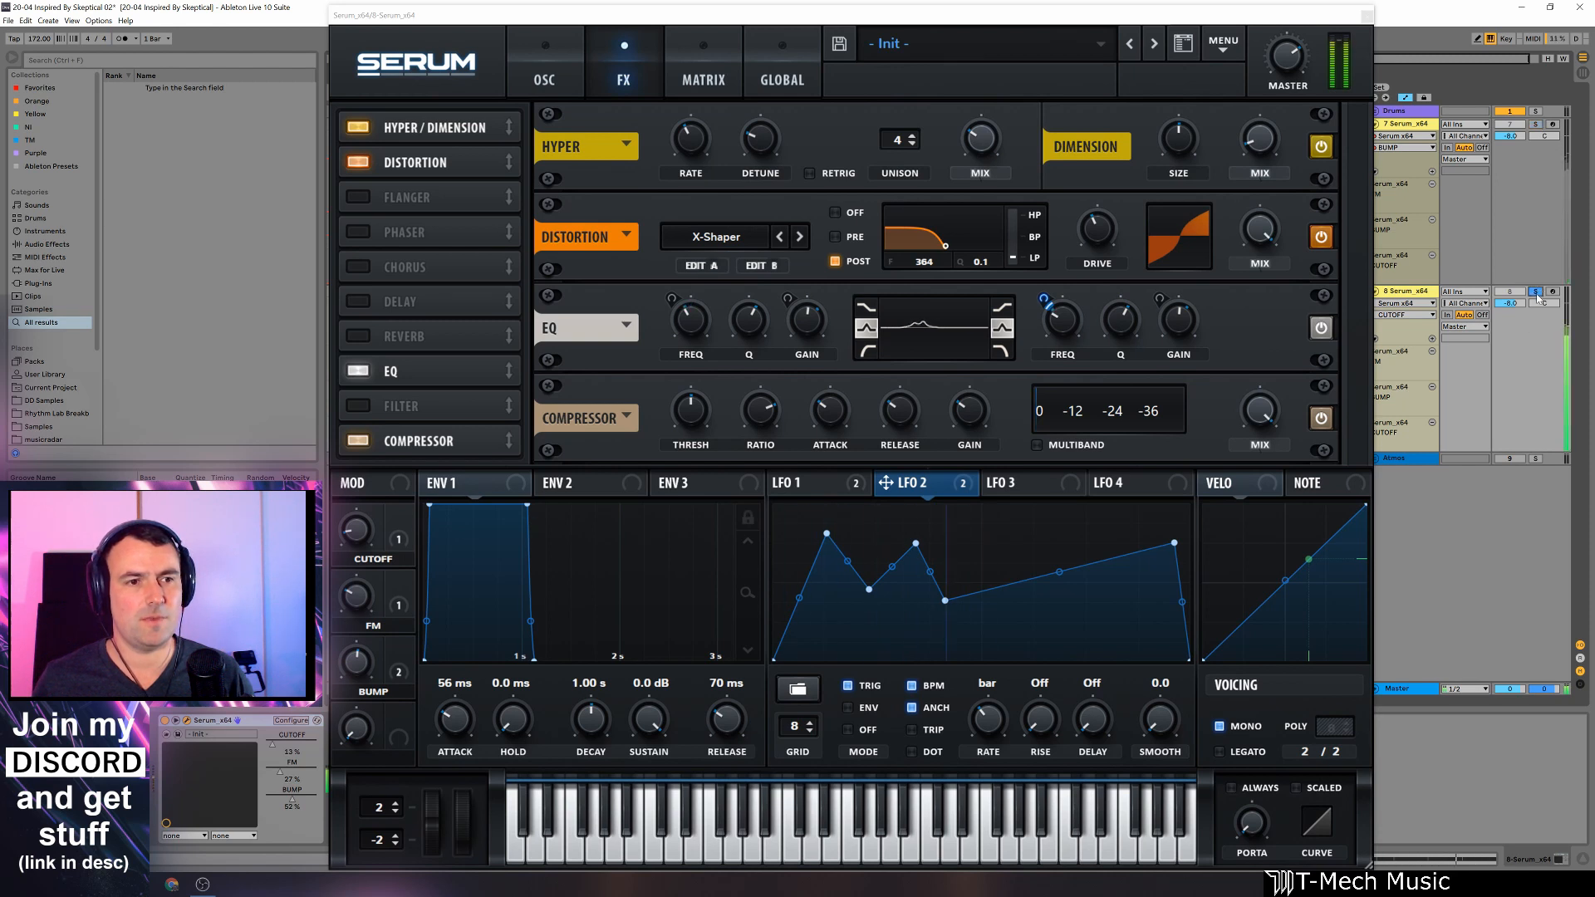
left_click(1405, 291)
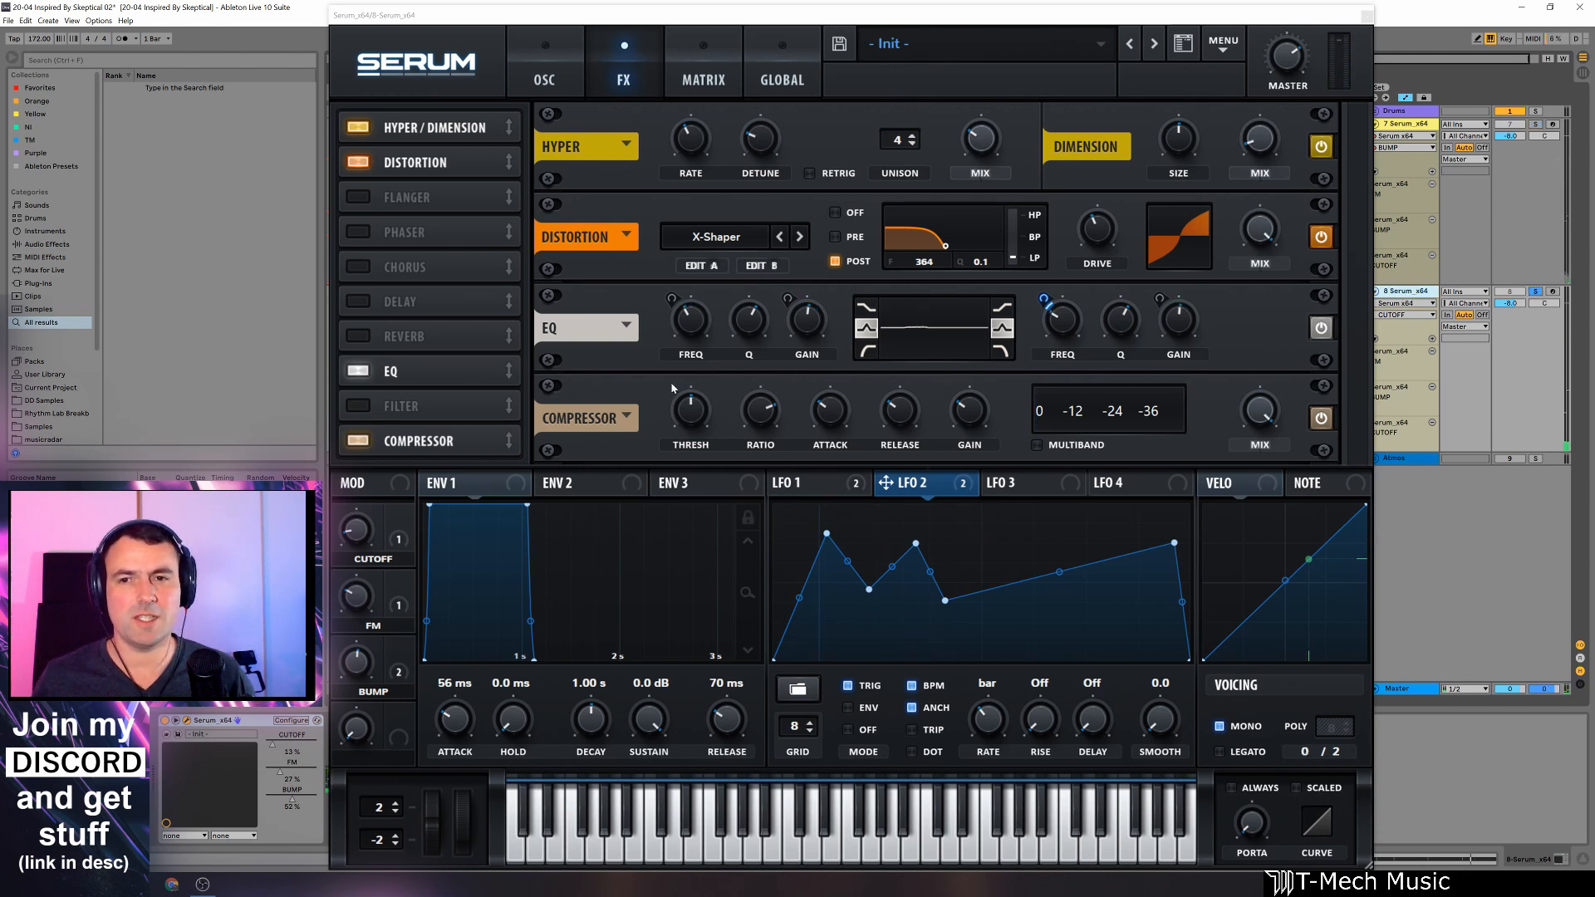
Step: Remove the highest harmonic from Oscillator B's wavetable and raise bins 7 and 9 beside bins 3 and 5
left_click(545, 65)
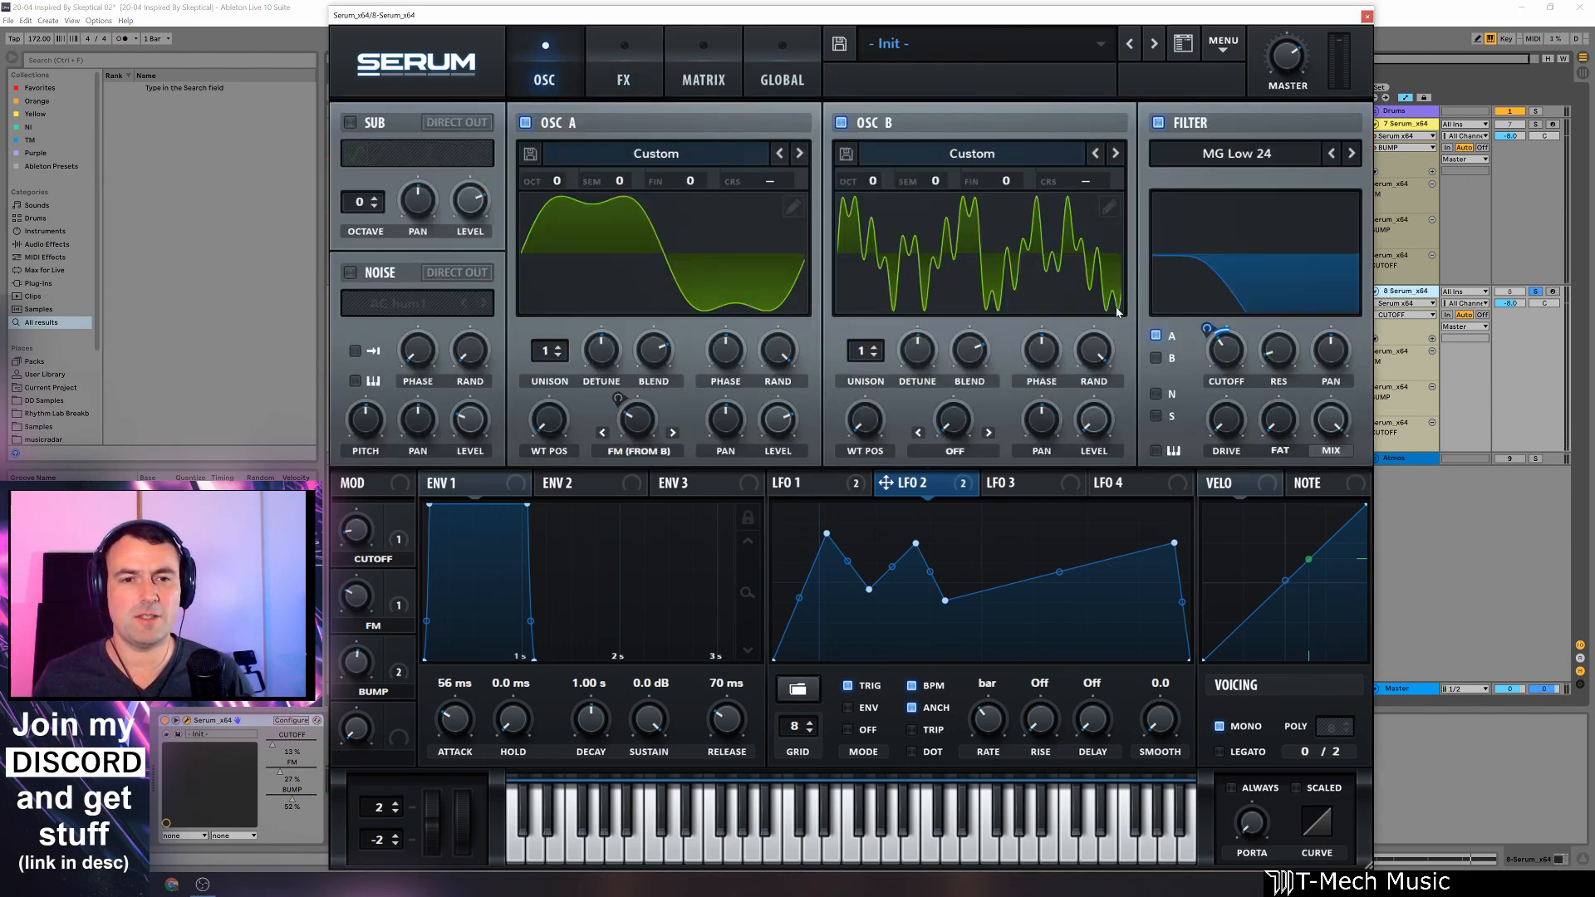
left_click(1109, 207)
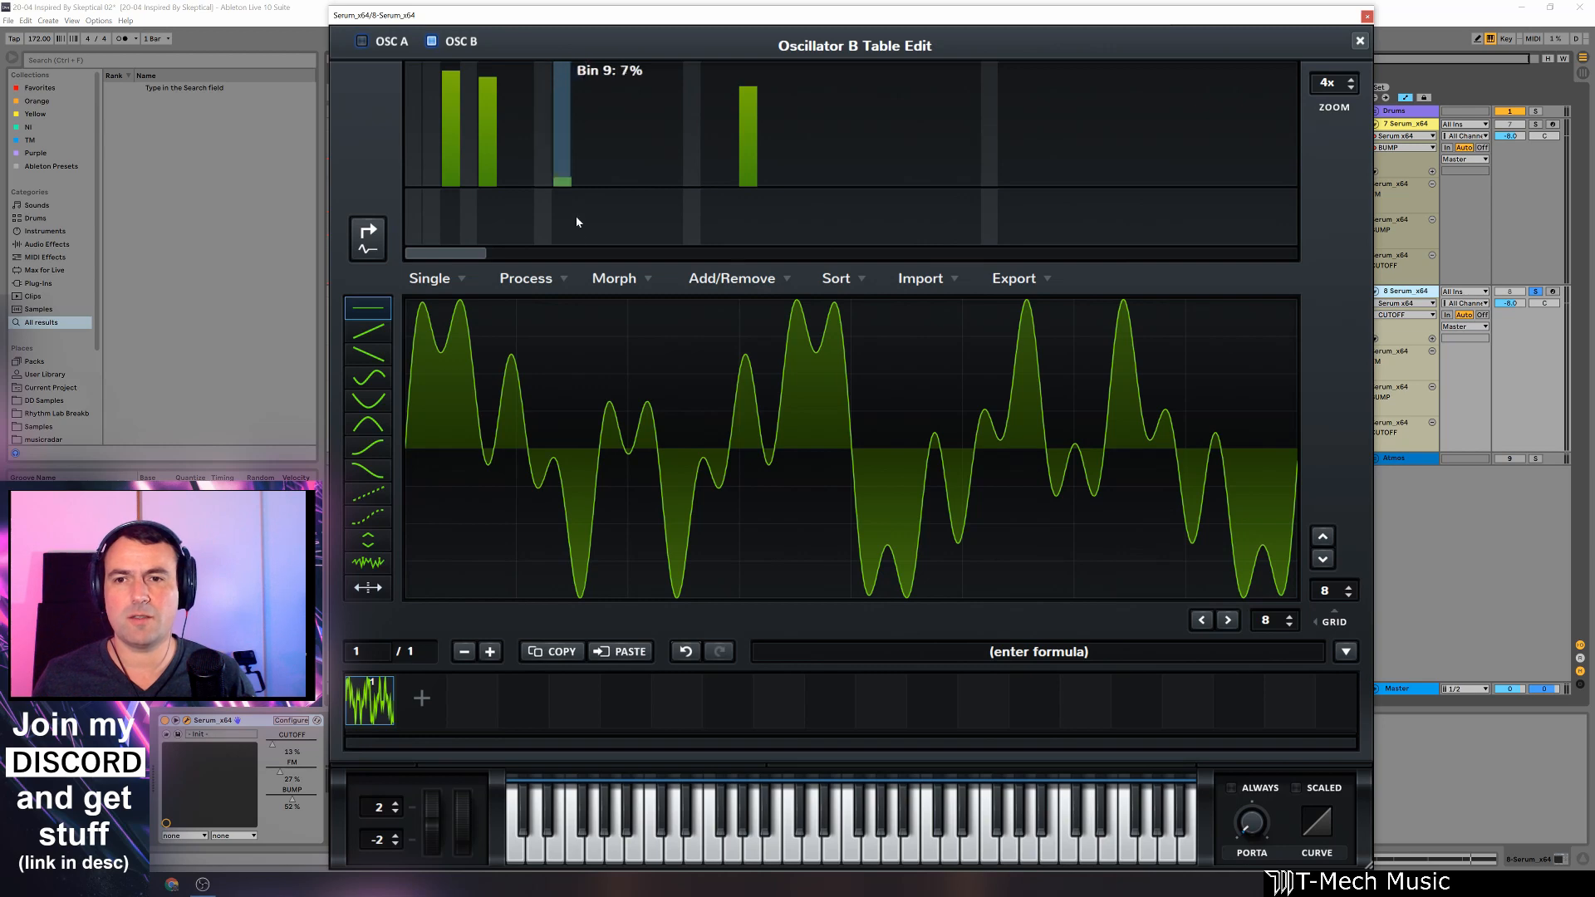
left_click_drag(569, 168, 573, 222)
left_click_drag(751, 121, 746, 255)
mouse_move(525, 176)
left_mouse_down()
mouse_move(525, 85)
mouse_move(575, 117)
left_mouse_up()
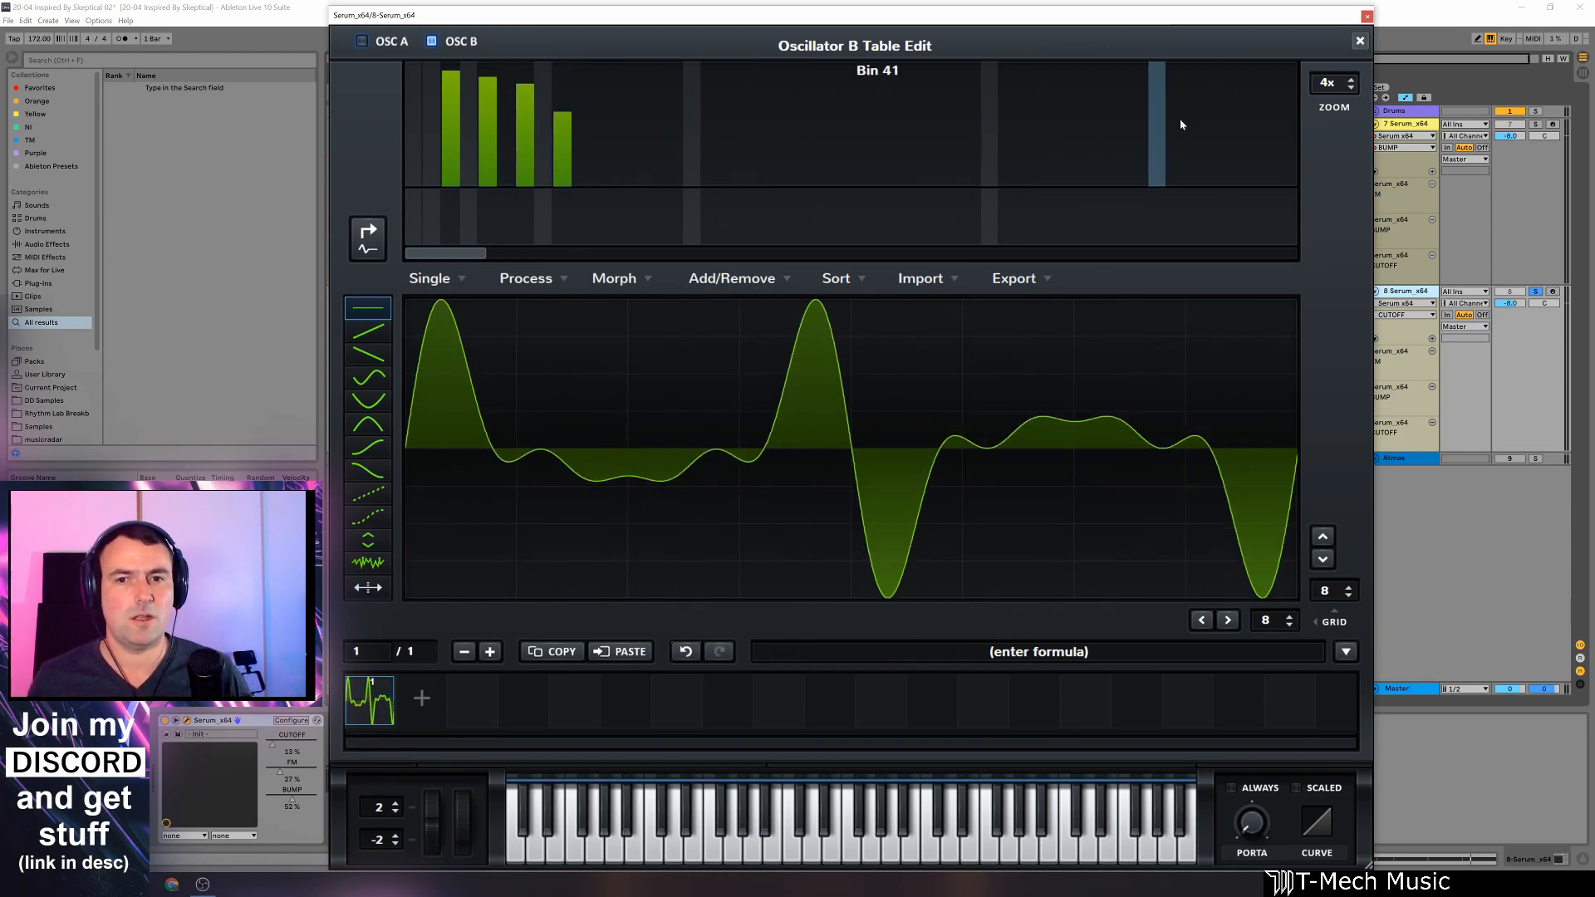
left_click(1359, 41)
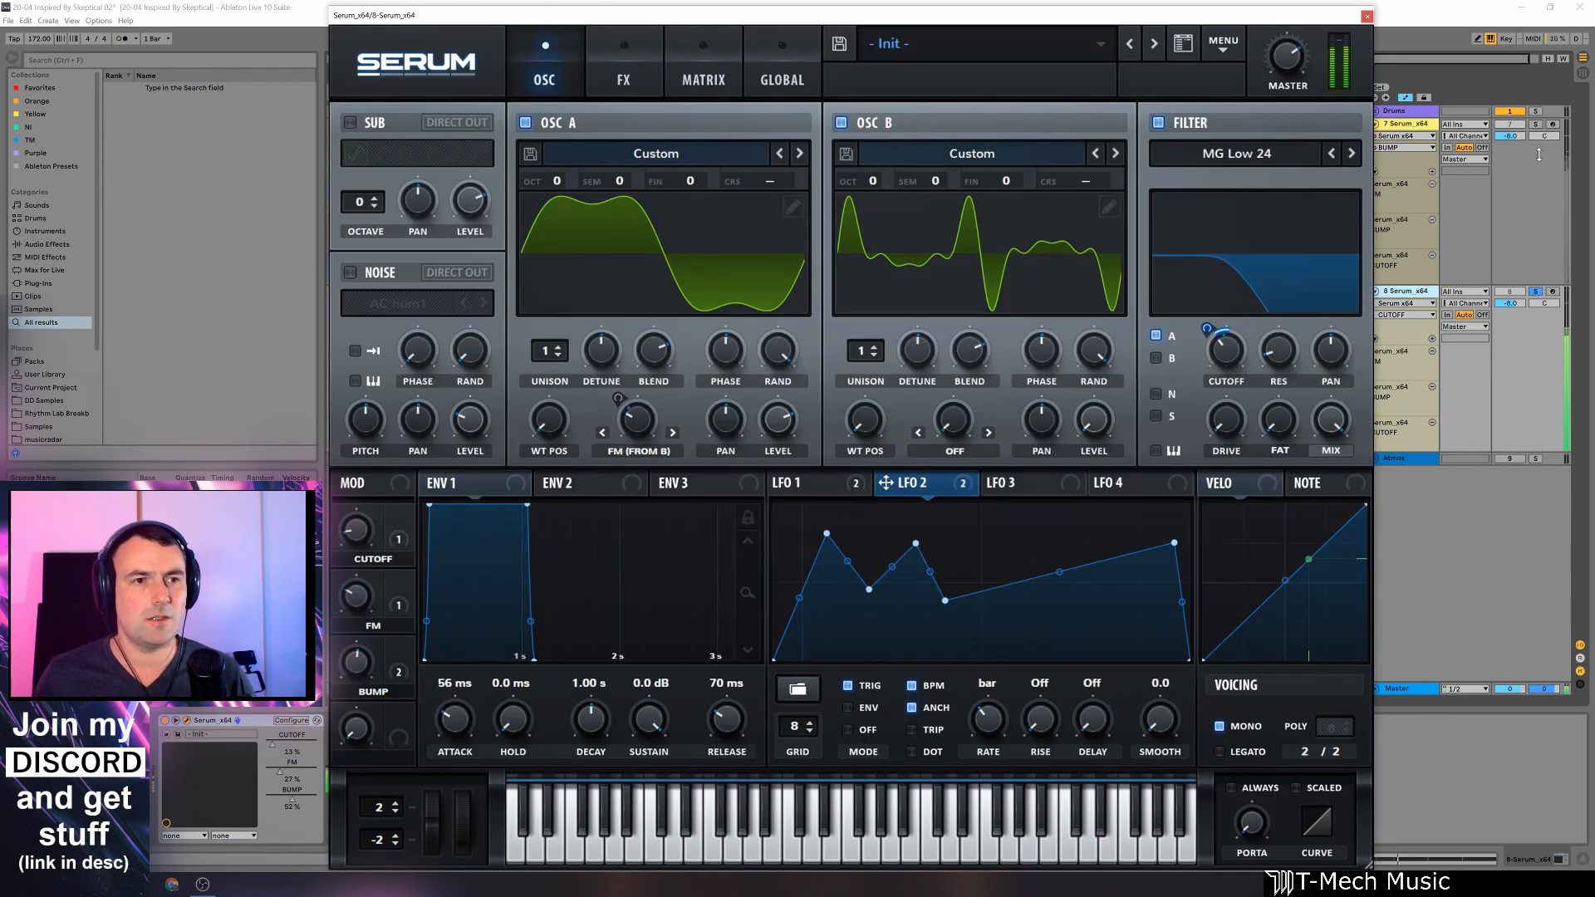
Step: Solo track 7 and track 8 in turn to compare the reshaped Oscillator B sound with the original bass
left_click(1535, 123)
left_click(1536, 292)
left_click(1535, 292)
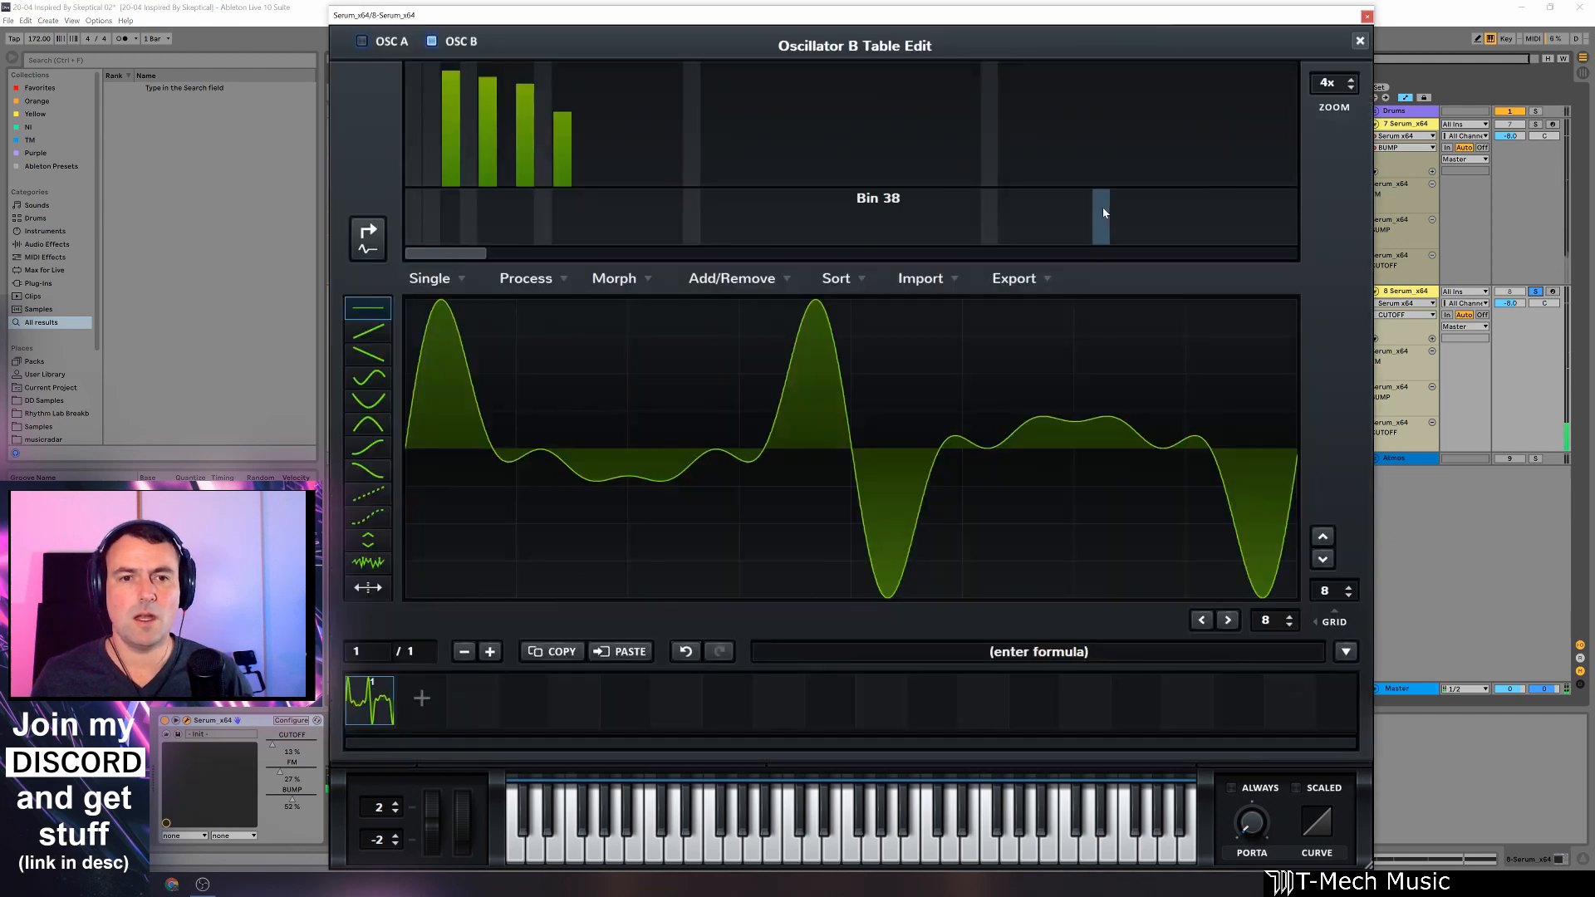
Step: Add harmonic bins 15 and 26 to Oscillator B's wavetable, remove bins 3, 5 and 7, and solo track 7 for comparison
left_click(1108, 206)
left_click(672, 97)
left_click(874, 97)
mouse_move(528, 104)
left_mouse_down()
mouse_move(522, 206)
mouse_move(480, 199)
left_mouse_up()
left_click_drag(448, 108, 449, 192)
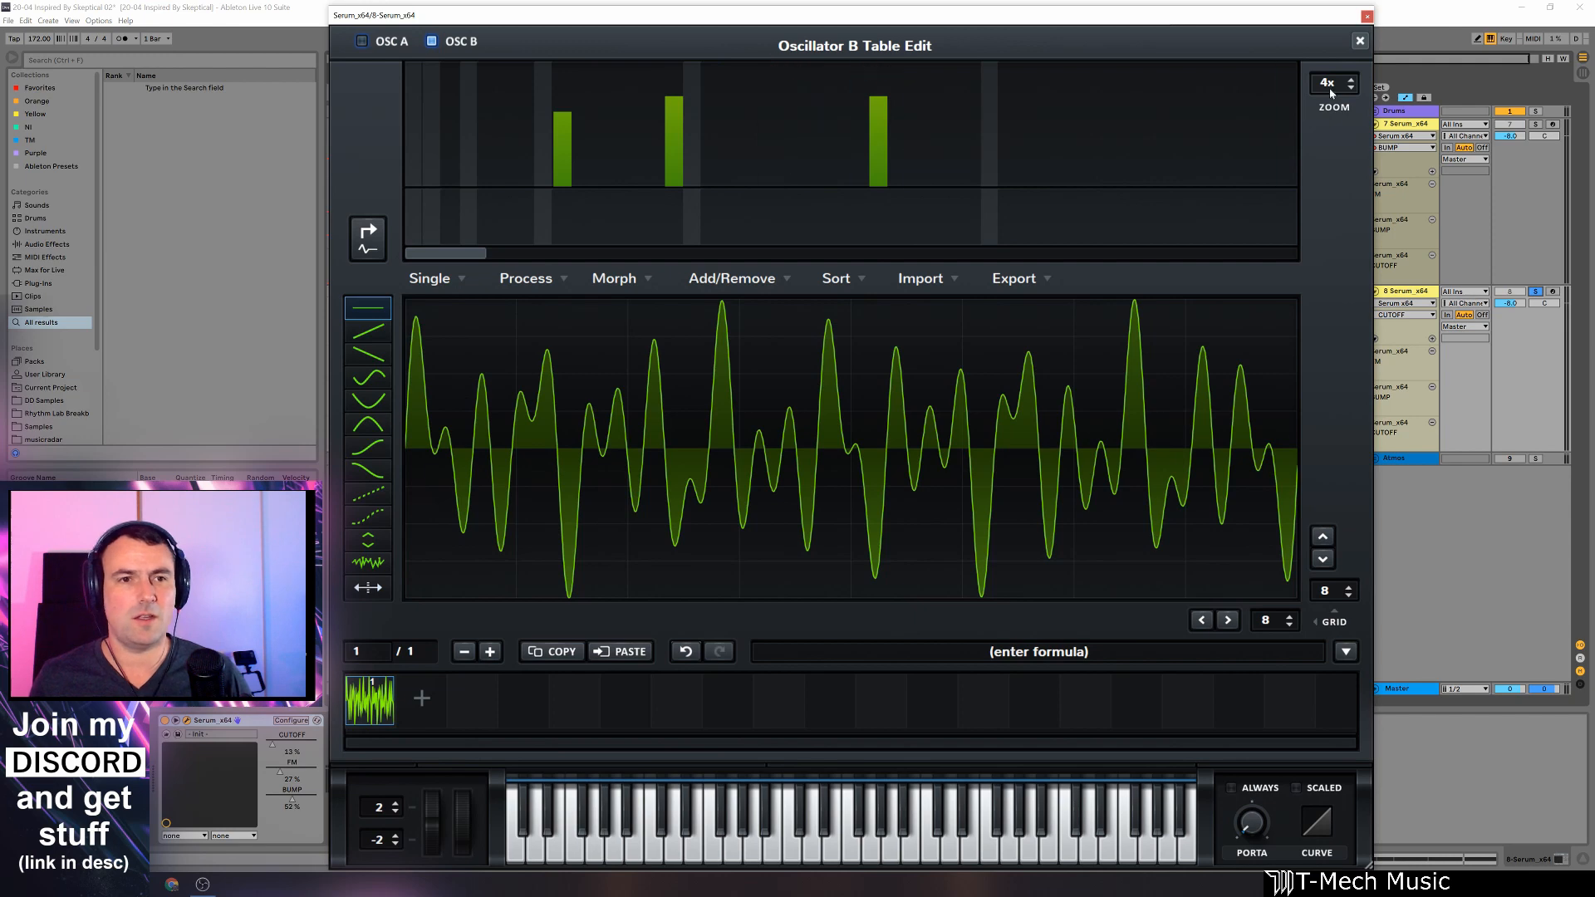
left_click(1360, 41)
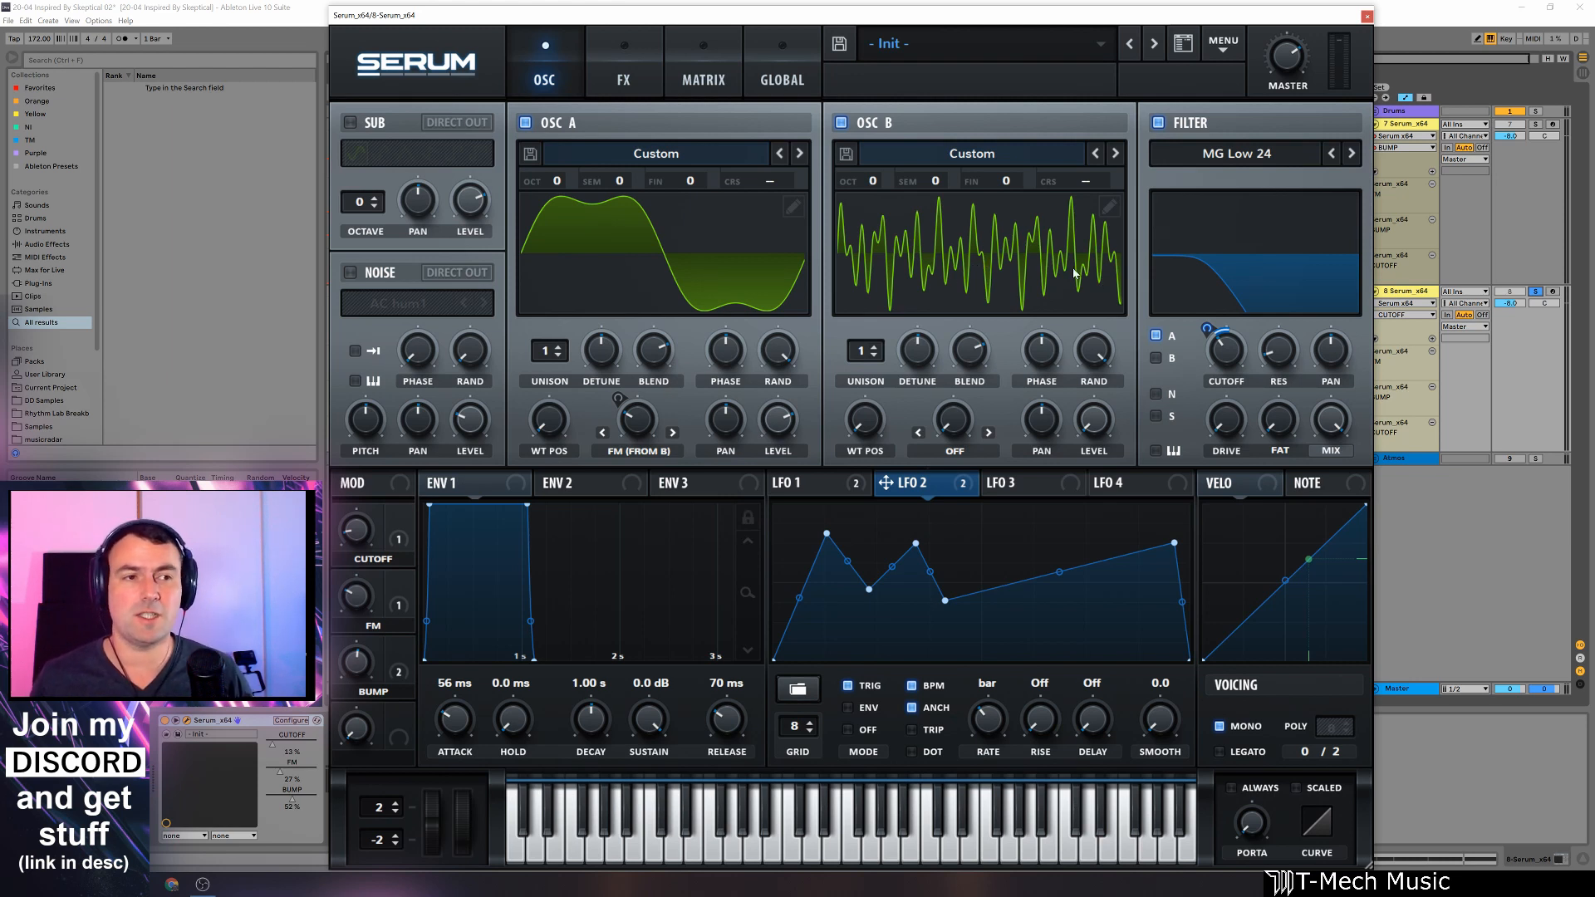
left_click(1536, 125)
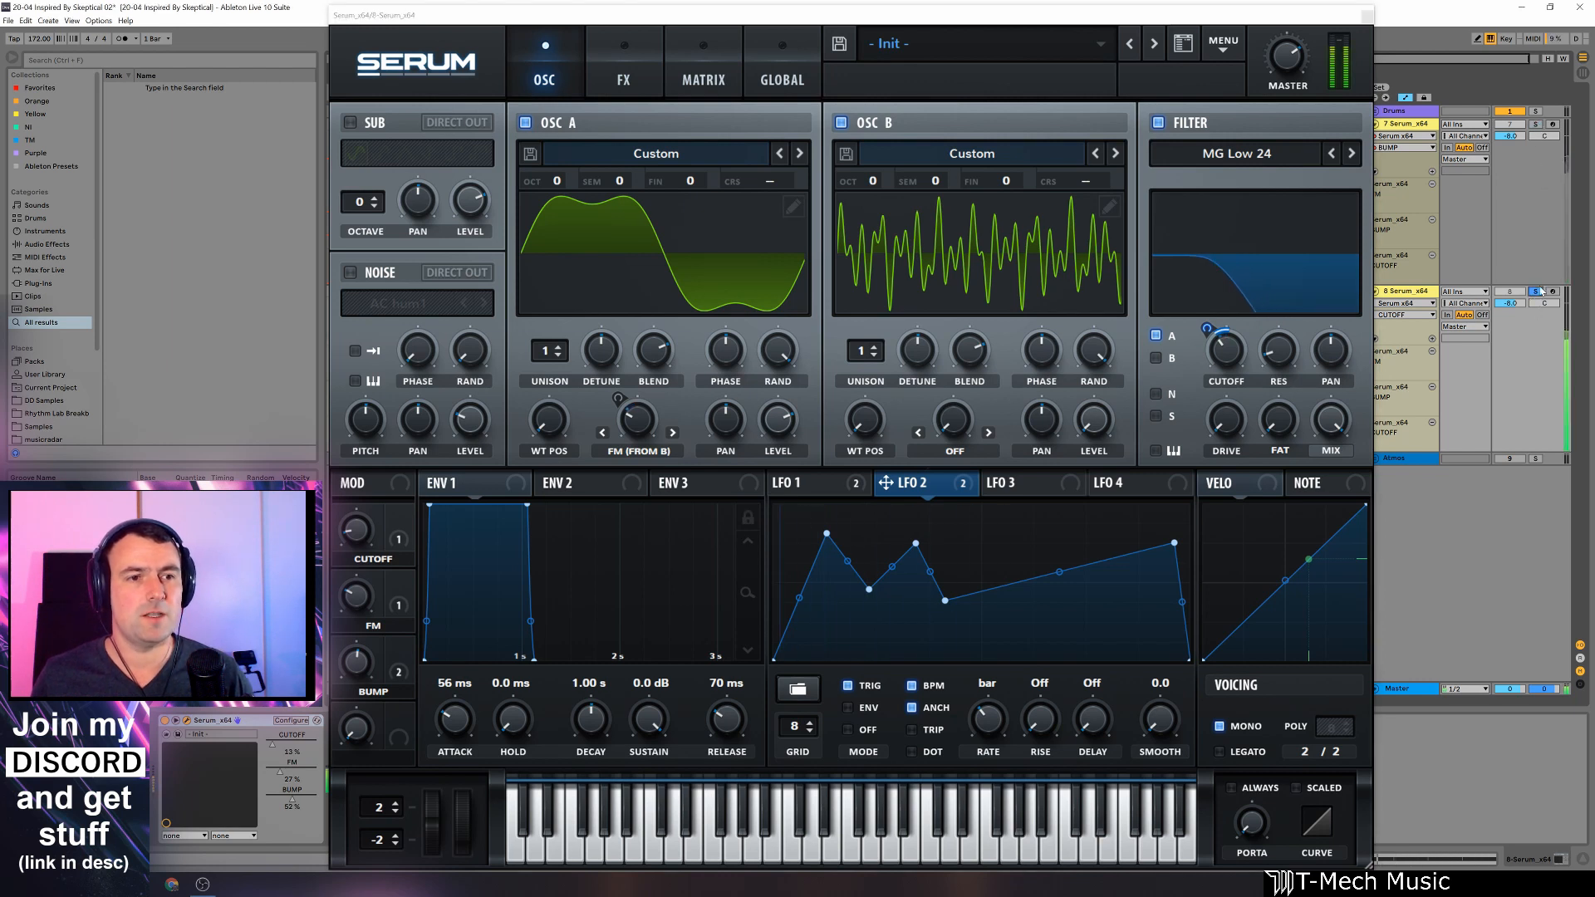